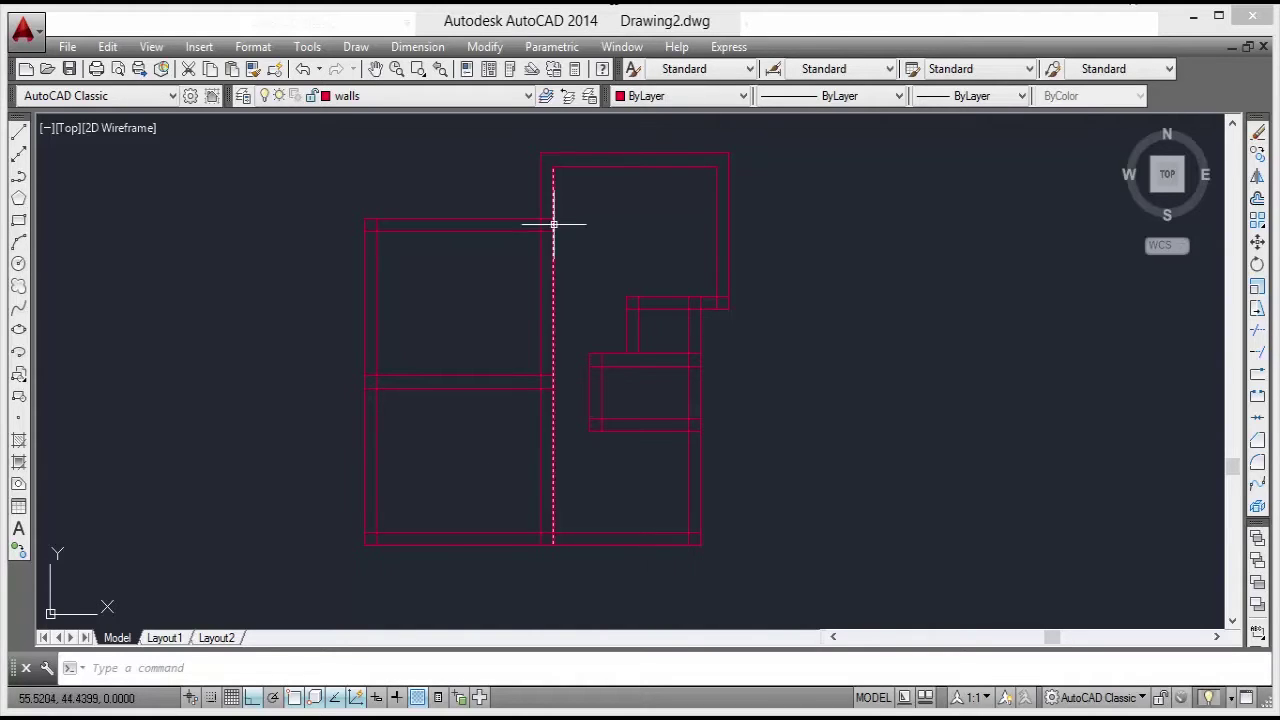
Examine the wall layout along the central vertical wall, the room partition and the small rooms beside it.
middle_drag(514, 491, 471, 453)
scroll(475, 460, up, 2)
middle_drag(563, 545, 515, 504)
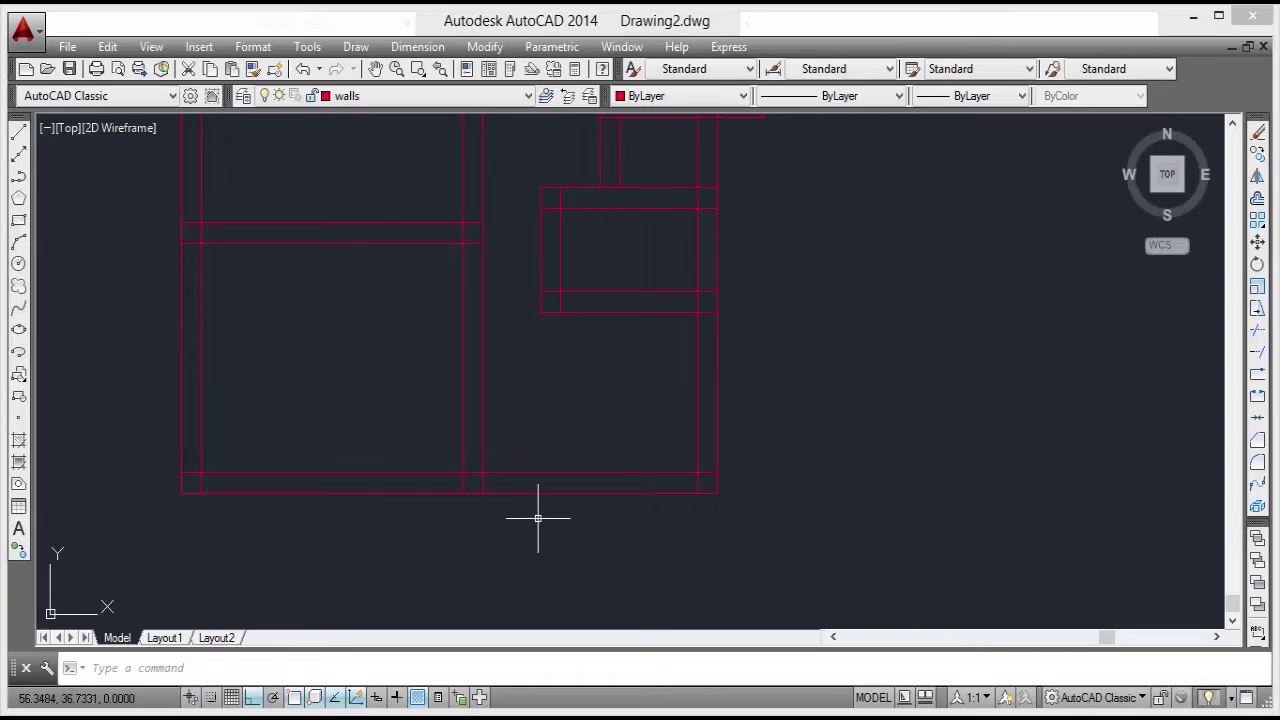
middle_drag(442, 304, 466, 491)
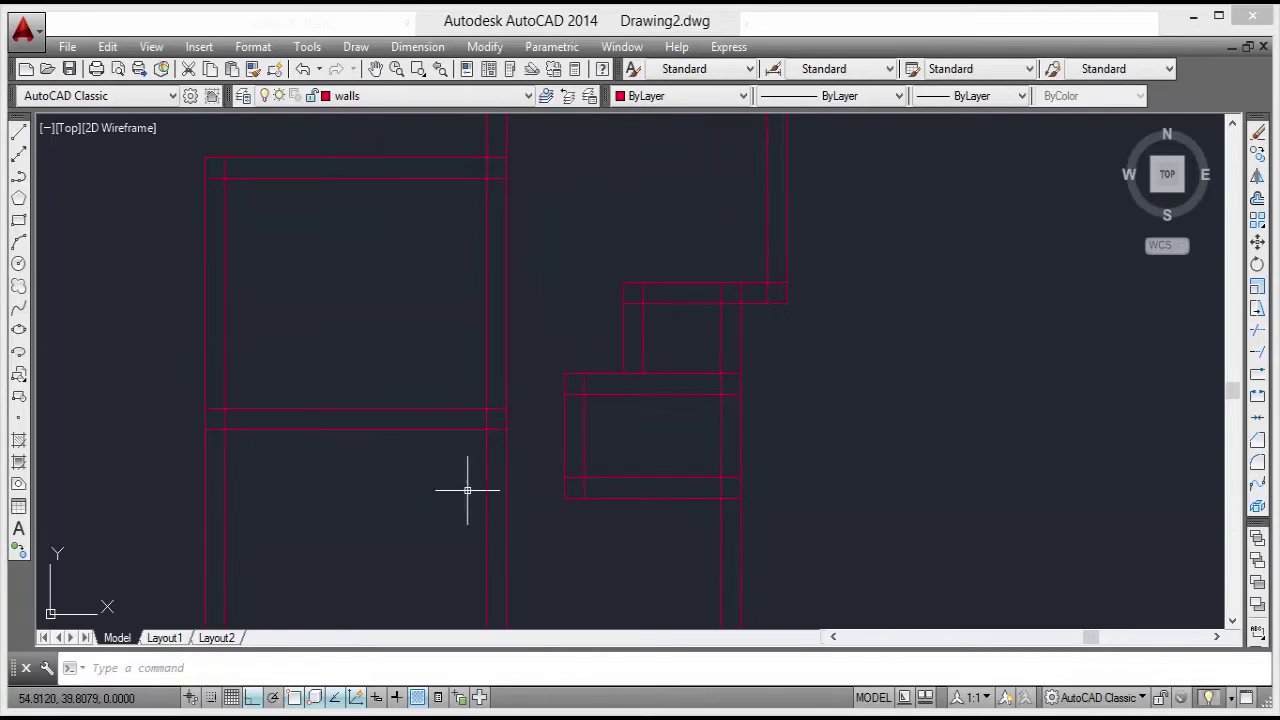
mouse_move(575, 195)
middle_down()
mouse_move(549, 274)
mouse_move(491, 370)
middle_up()
middle_drag(429, 475, 437, 409)
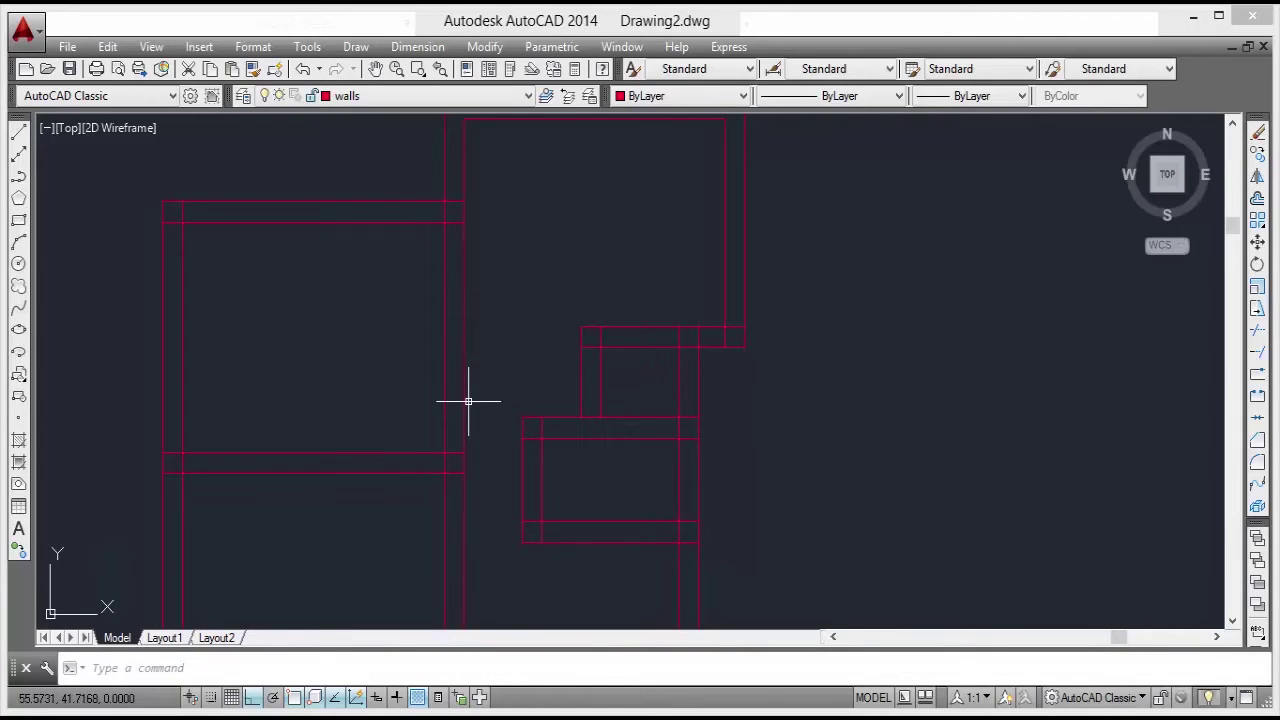
middle_drag(455, 430, 457, 380)
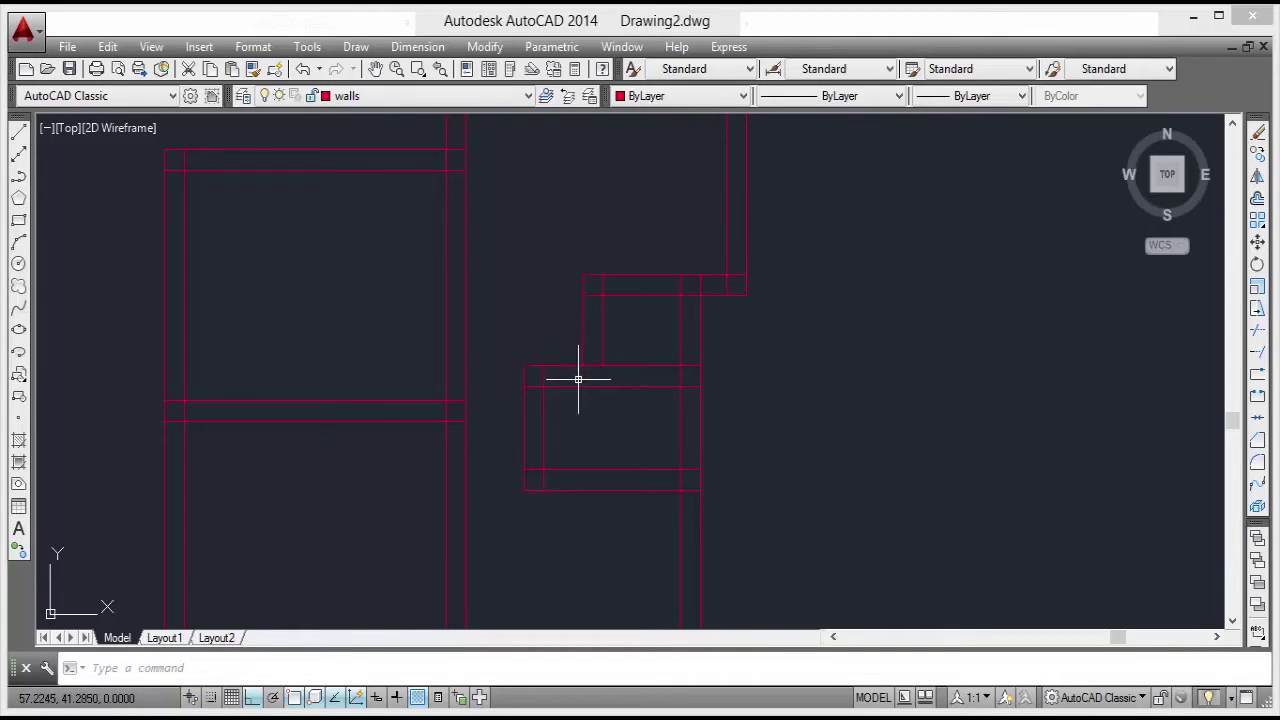
mouse_move(534, 386)
middle_down()
mouse_move(511, 437)
mouse_move(522, 460)
mouse_move(517, 417)
mouse_move(554, 440)
mouse_move(567, 415)
middle_up()
mouse_move(540, 485)
middle_down()
mouse_move(573, 382)
mouse_move(537, 420)
middle_up()
Offset the central vertical wall's right-hand line 1 unit to the right, across the lower outer wall.
scroll(536, 457, up, 4)
mouse_move(508, 509)
middle_down()
mouse_move(480, 486)
mouse_move(437, 481)
middle_up()
text(o)
key(Return)
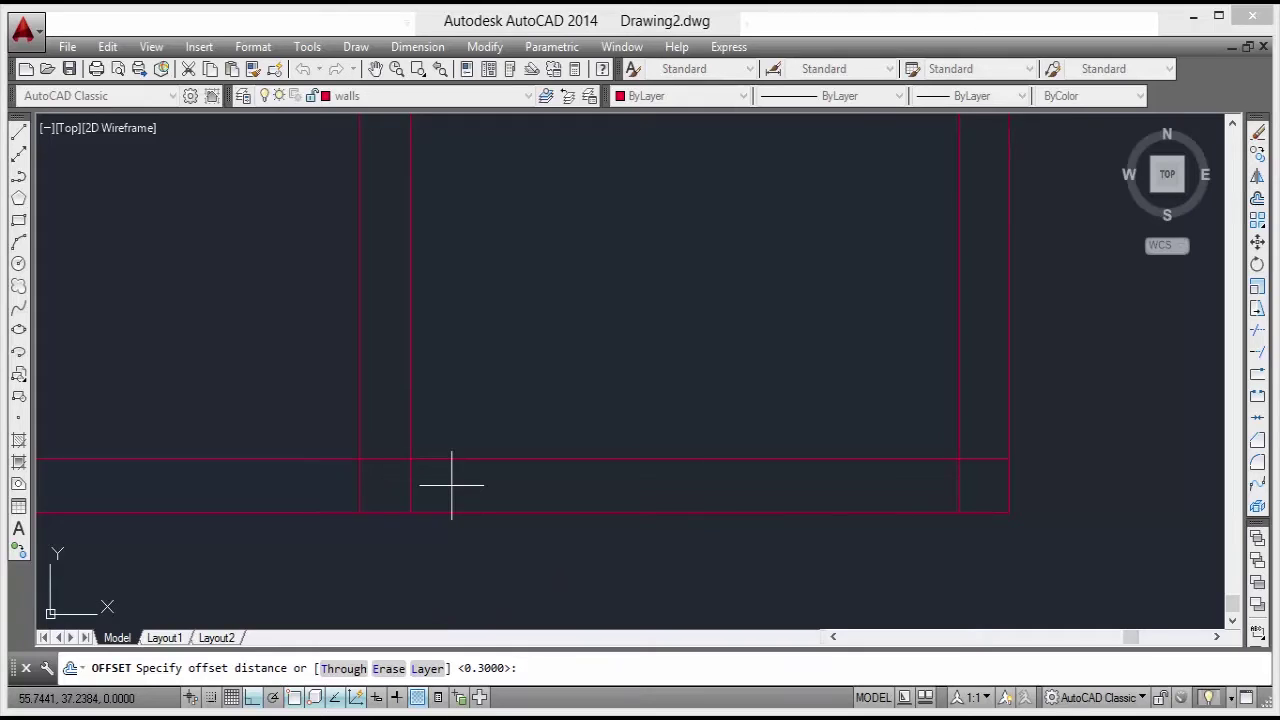
text(1)
key(Return)
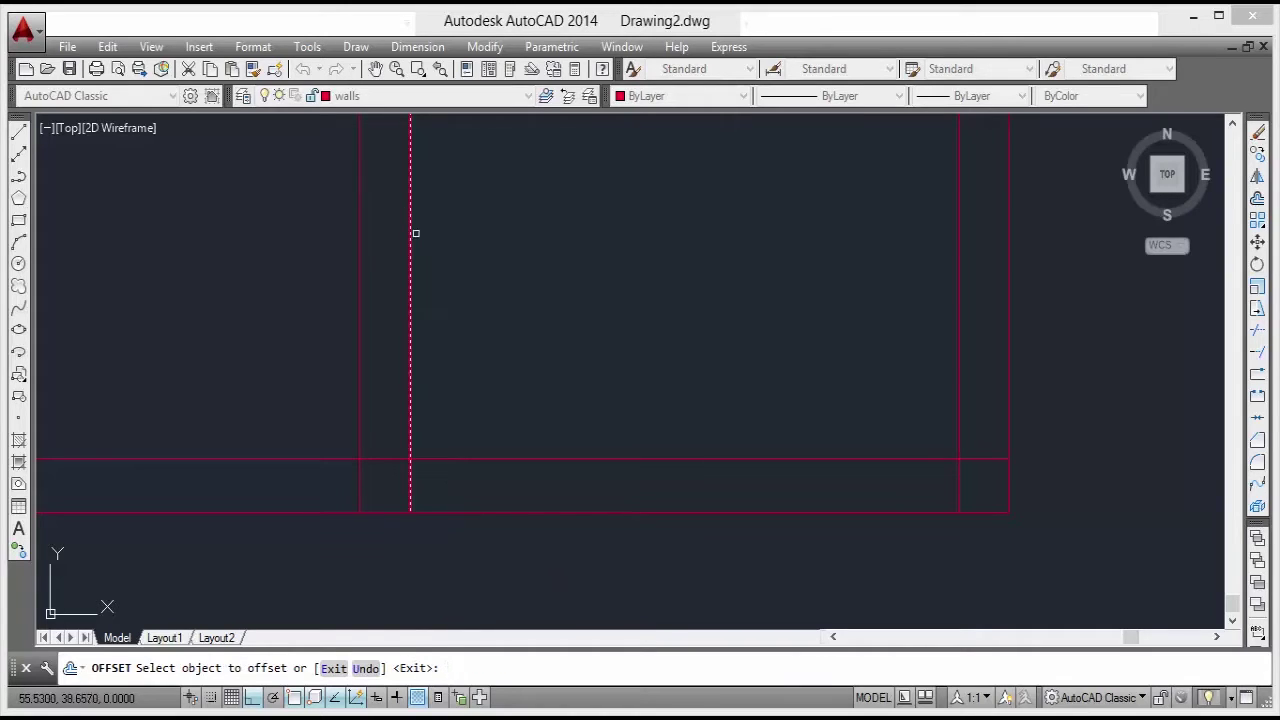
click(410, 263)
click(512, 298)
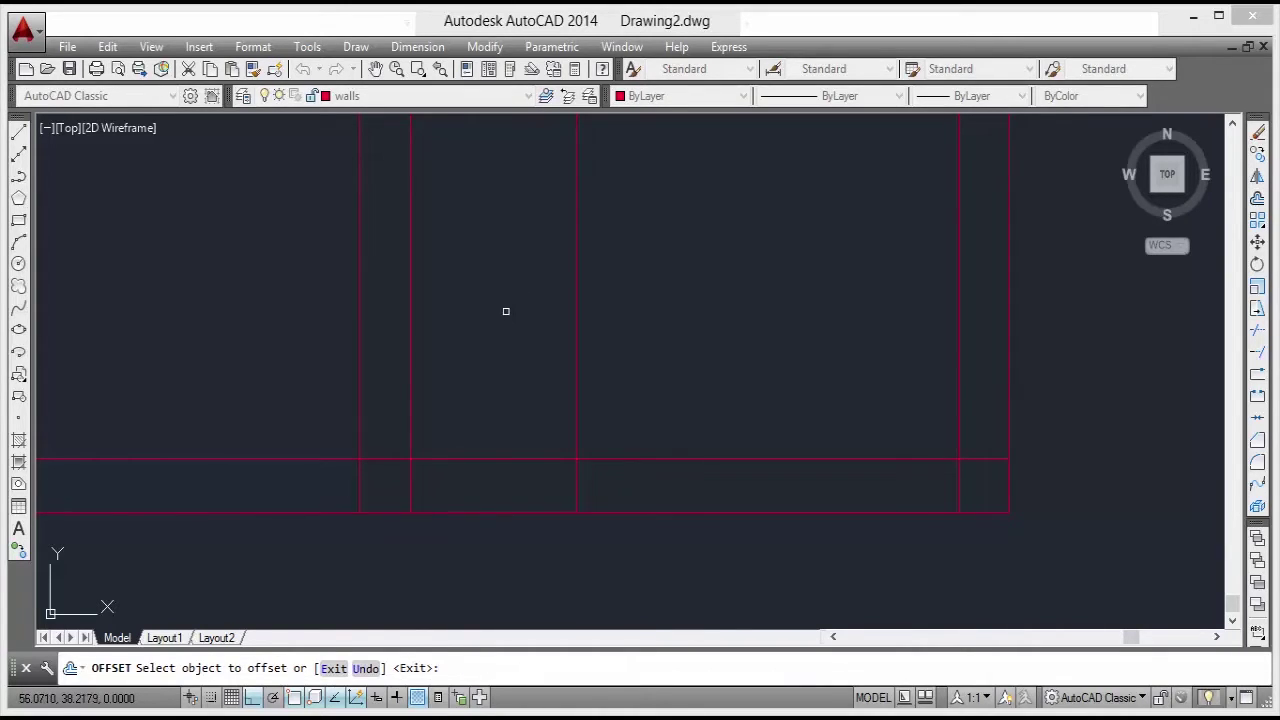
key(Return)
Trim the lower outer wall and the offset line to leave a 1-unit doorway beside the central vertical wall.
text(te co)
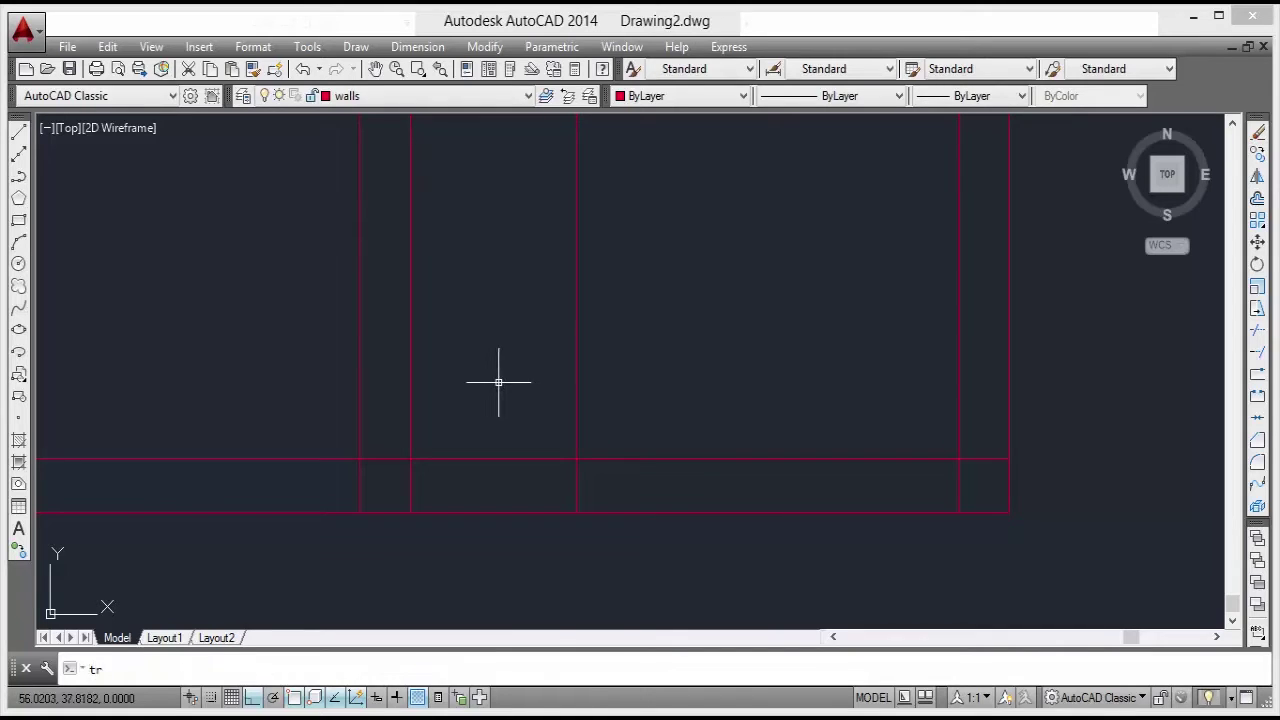
text(r)
key(Return)
key(Return)
click(507, 395)
click(471, 557)
click(590, 344)
click(546, 390)
middle_drag(526, 336, 523, 428)
scroll(523, 428, down, 5)
mouse_move(536, 348)
middle_down()
mouse_move(536, 376)
mouse_move(734, 409)
mouse_move(591, 197)
middle_up()
key(Return)
scroll(720, 405, up, 2)
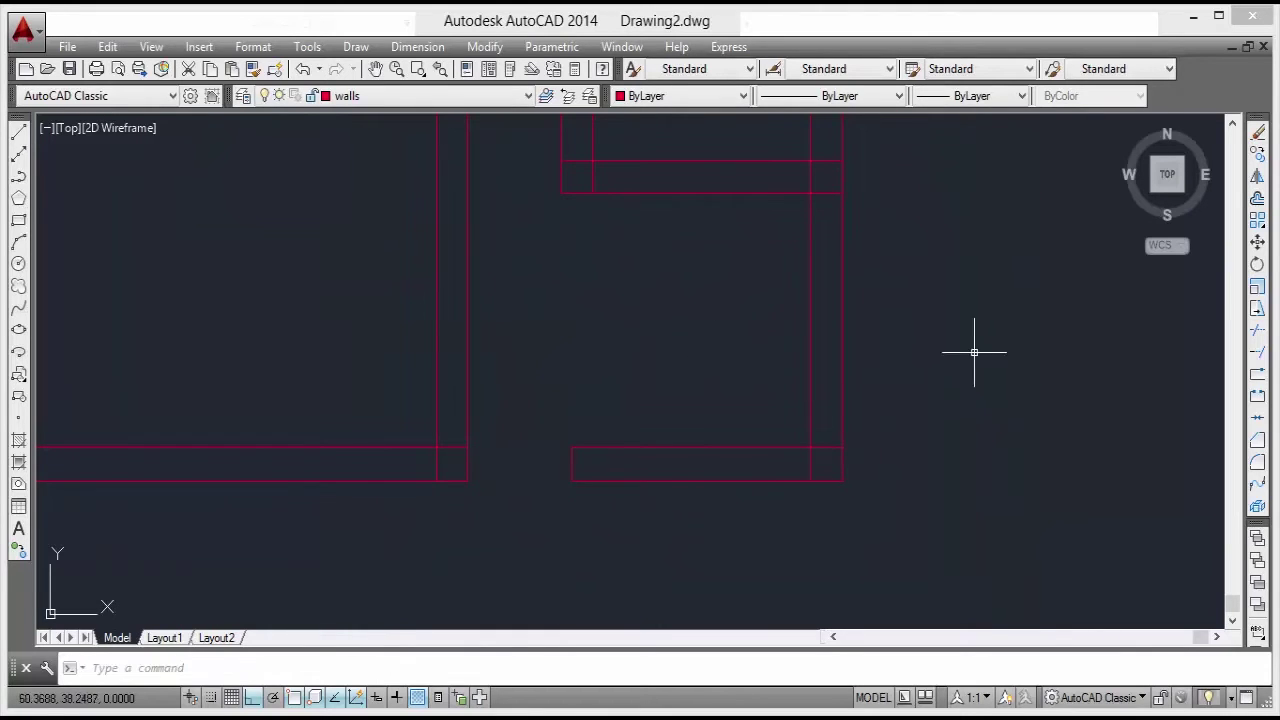
Offset the partition between the two left rooms by 0.9, its lower line downward and its upper line upward.
middle_drag(411, 432, 458, 556)
middle_drag(443, 229, 463, 344)
scroll(463, 342, up, 2)
scroll(465, 316, down, 5)
scroll(503, 385, up, 5)
mouse_move(482, 396)
middle_down()
mouse_move(511, 429)
mouse_move(467, 389)
middle_up()
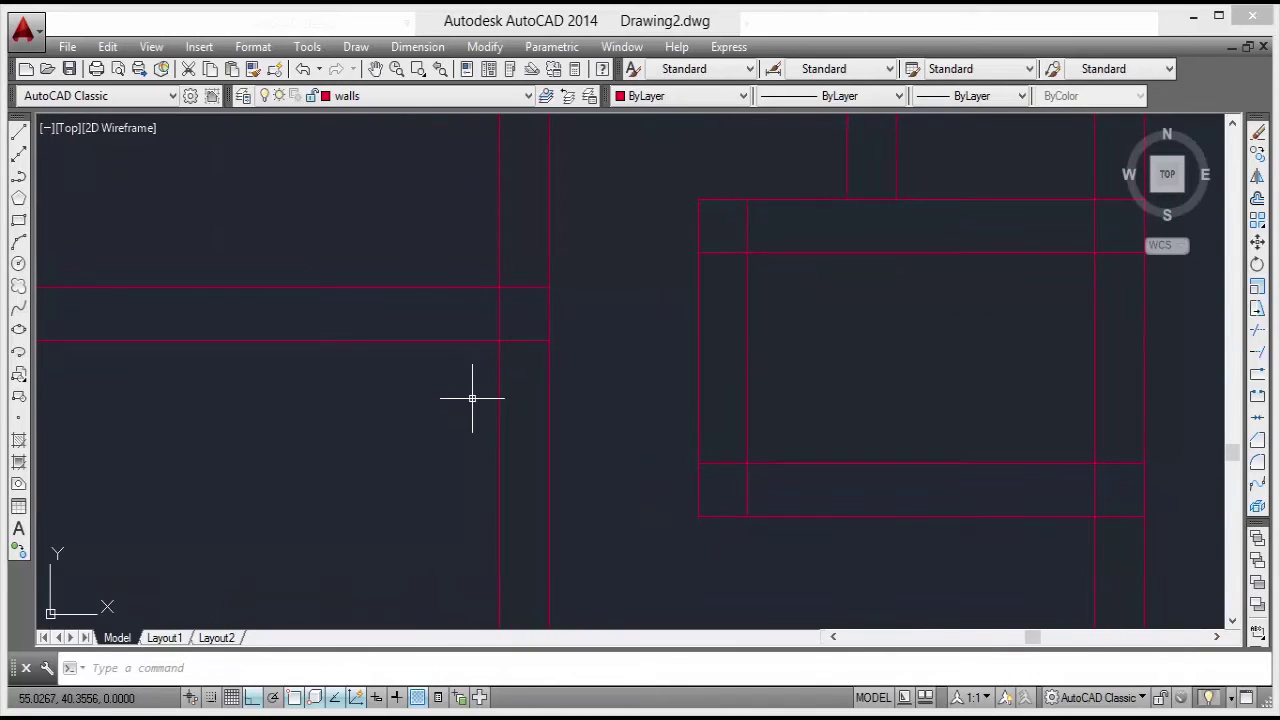
key(Return)
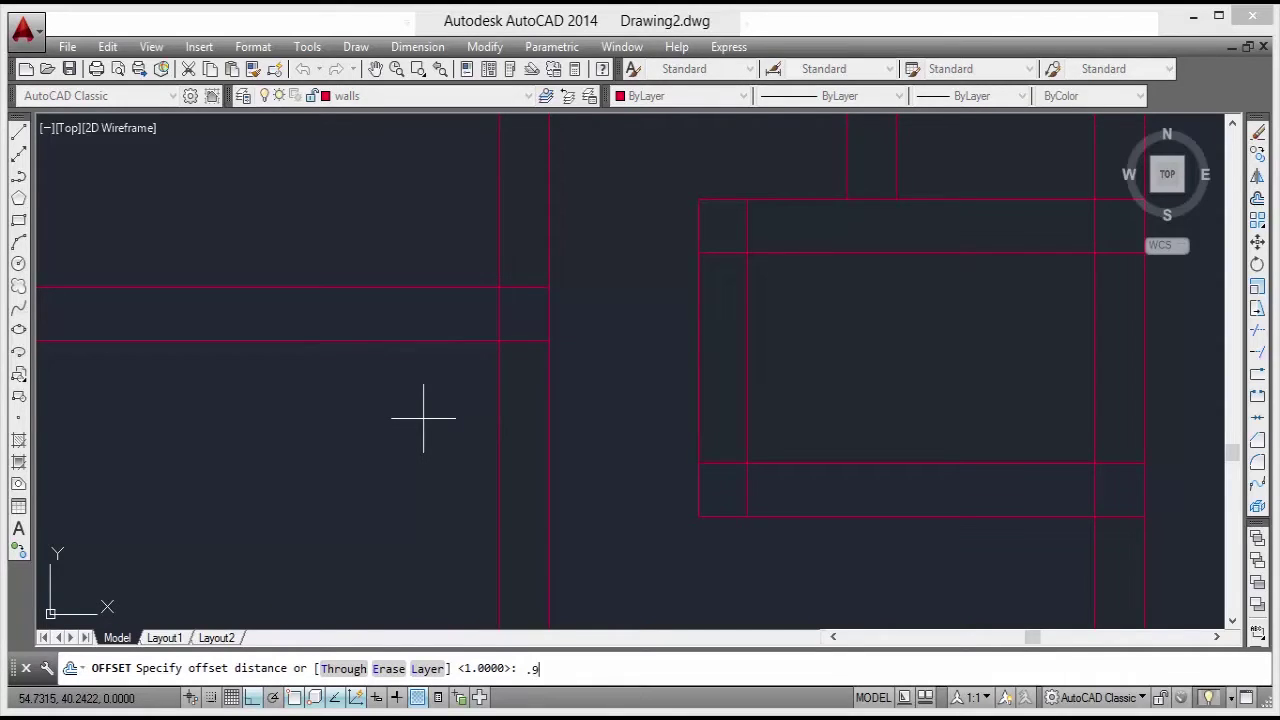
key(Return)
click(351, 340)
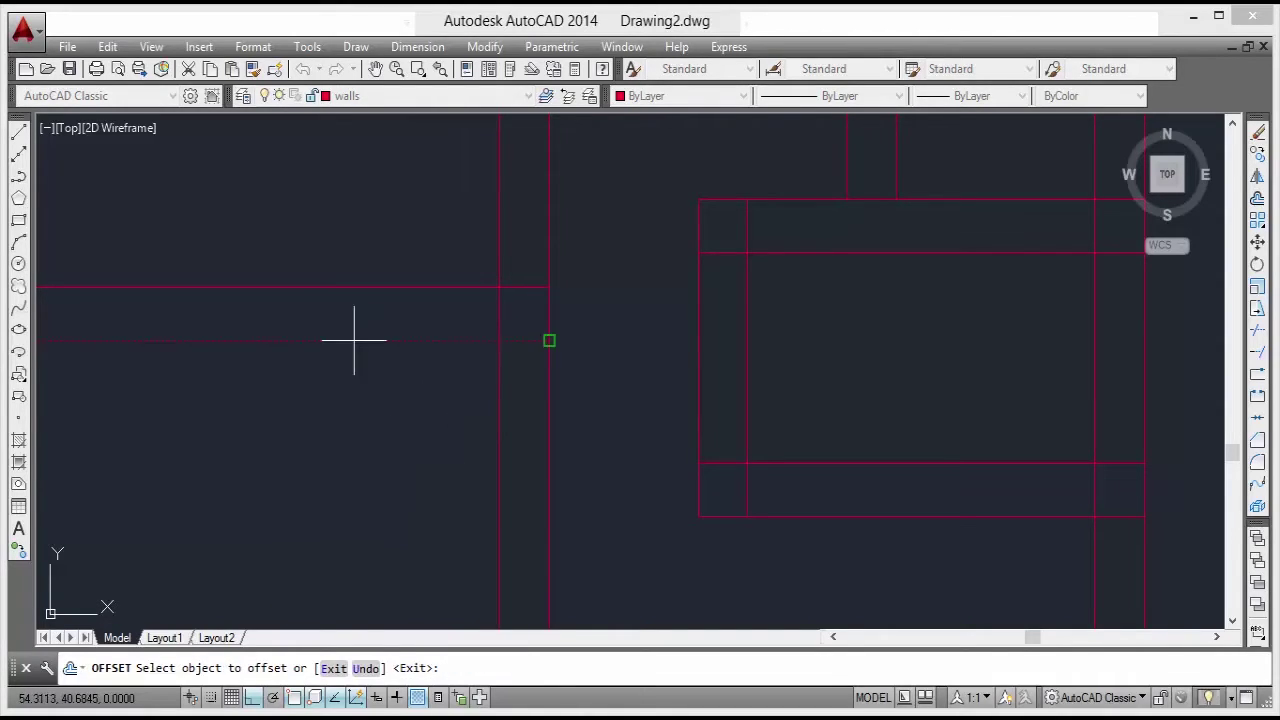
click(351, 400)
click(371, 287)
click(376, 267)
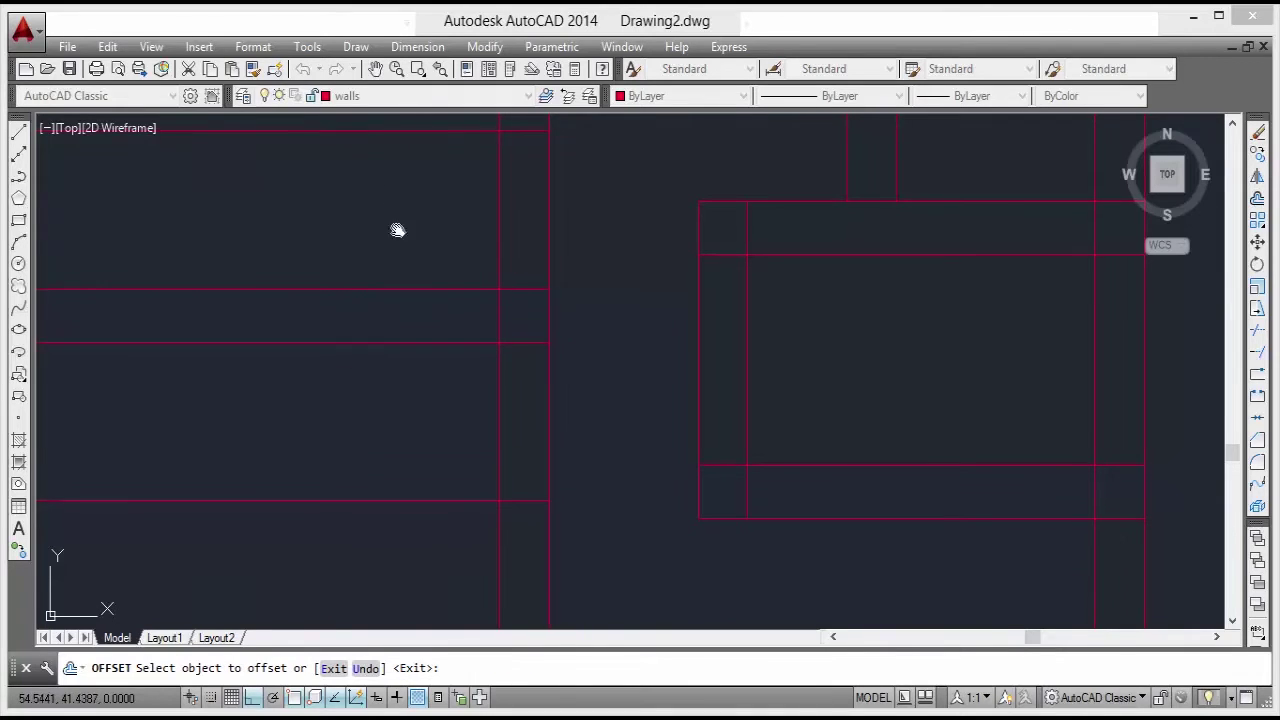
scroll(412, 292, down, 4)
key(Escape)
middle_drag(429, 309, 480, 323)
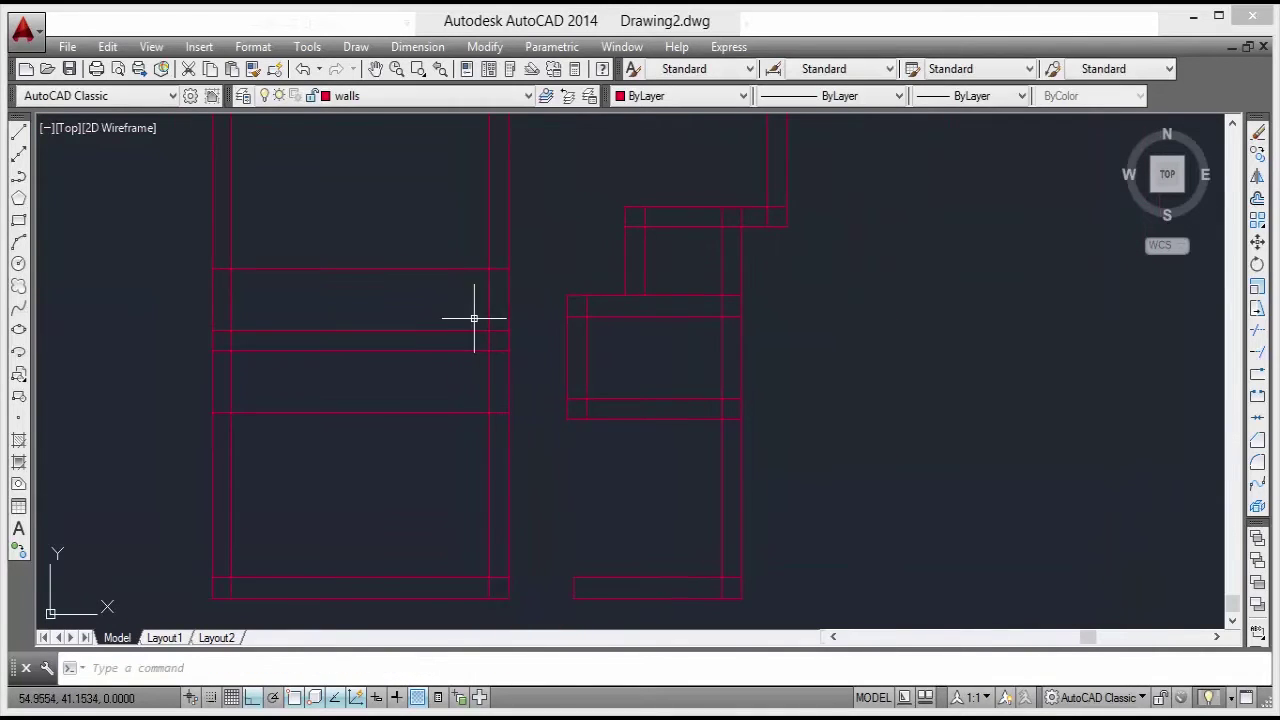
Trim the central wall and the offset lines to open a doorway above and below the partition.
text(tr)
key(Return)
key(Return)
click(524, 292)
click(478, 311)
click(526, 381)
click(471, 403)
click(425, 395)
click(377, 465)
key(Return)
Delete the leftover offset stub inside the left outer wall below the partition.
scroll(300, 286, up, 5)
click(274, 426)
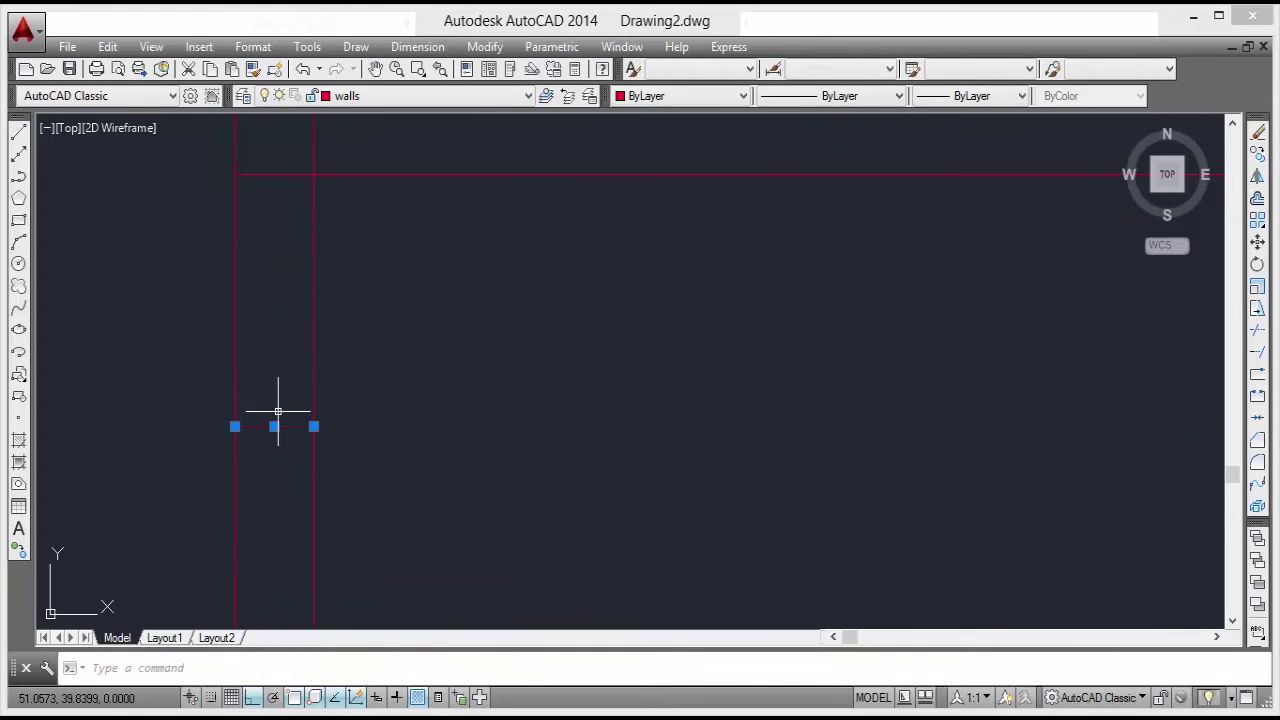
key(Delete)
middle_drag(280, 380, 351, 569)
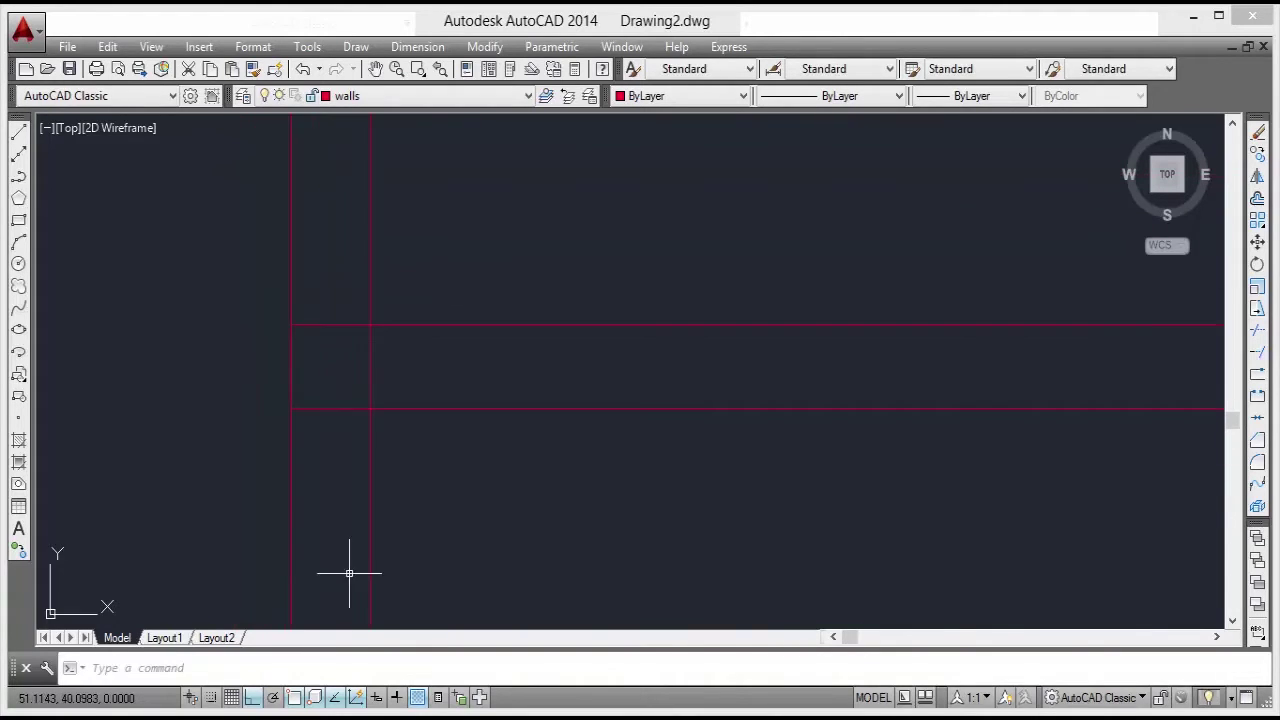
Try to trim the partition's upper line at the left outer wall, then undo the trim.
click(333, 323)
scroll(333, 323, down, 1)
middle_drag(571, 409, 483, 462)
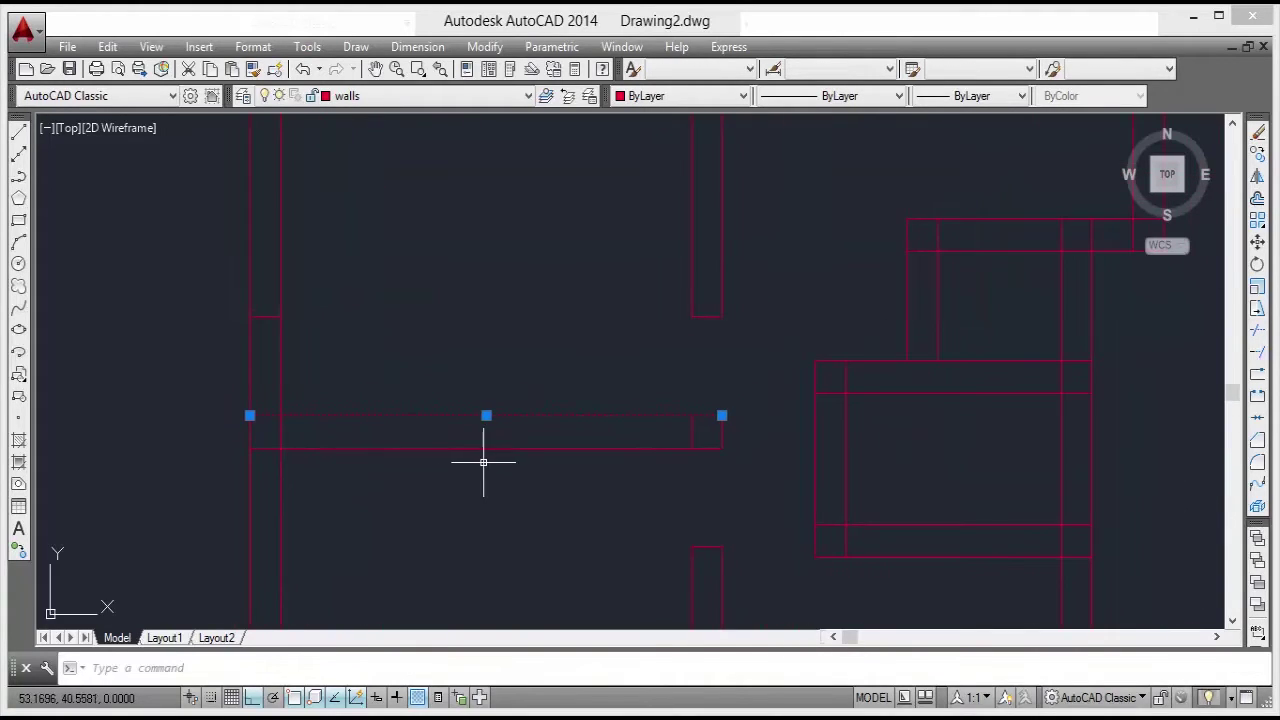
key(Escape)
middle_drag(306, 414, 406, 357)
text(te cor)
key(Return)
key(Return)
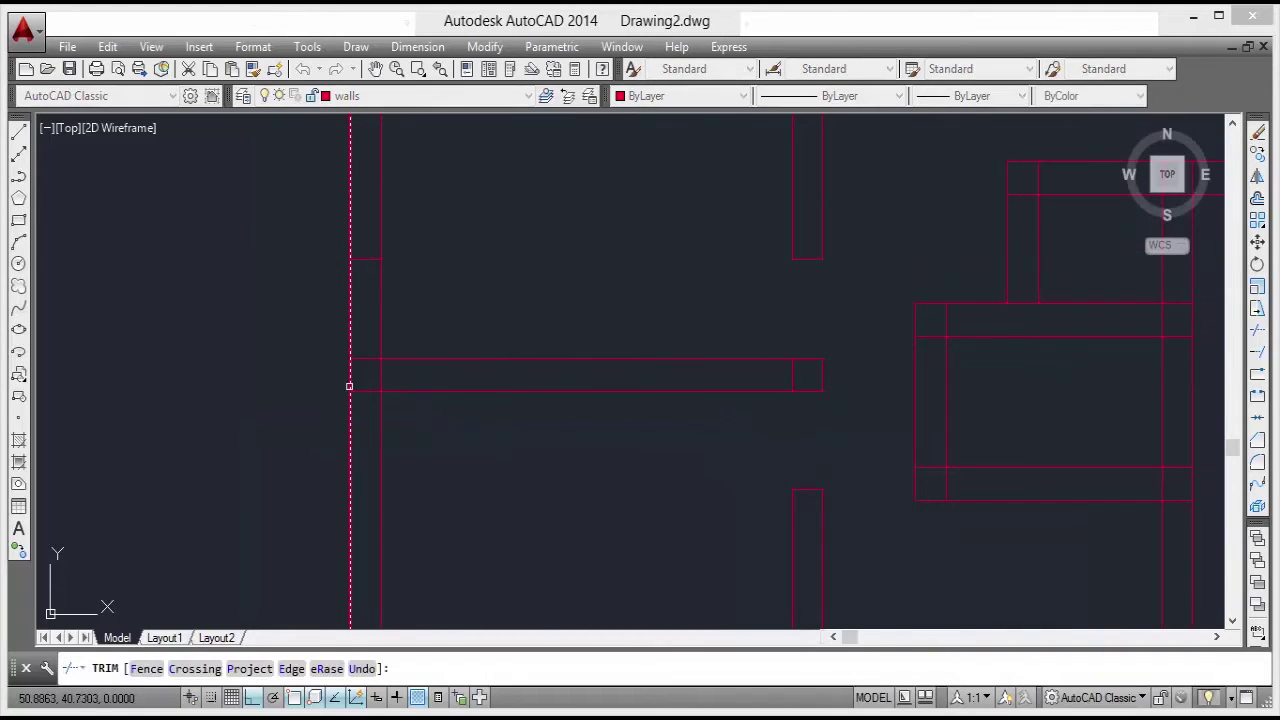
click(362, 360)
click(362, 365)
click(452, 312)
click(437, 375)
middle_drag(599, 358, 489, 395)
key(Escape)
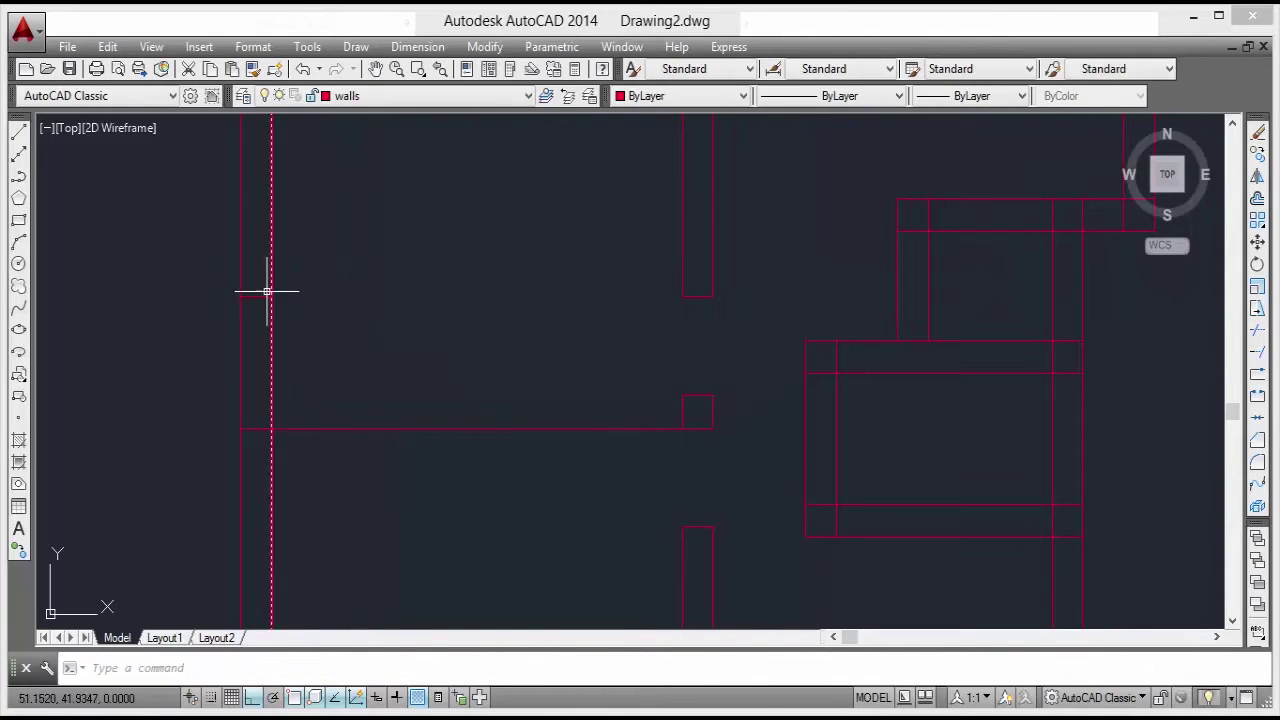
text(z)
mouse_move(723, 391)
middle_down()
mouse_move(651, 429)
mouse_move(462, 466)
mouse_move(470, 529)
middle_up()
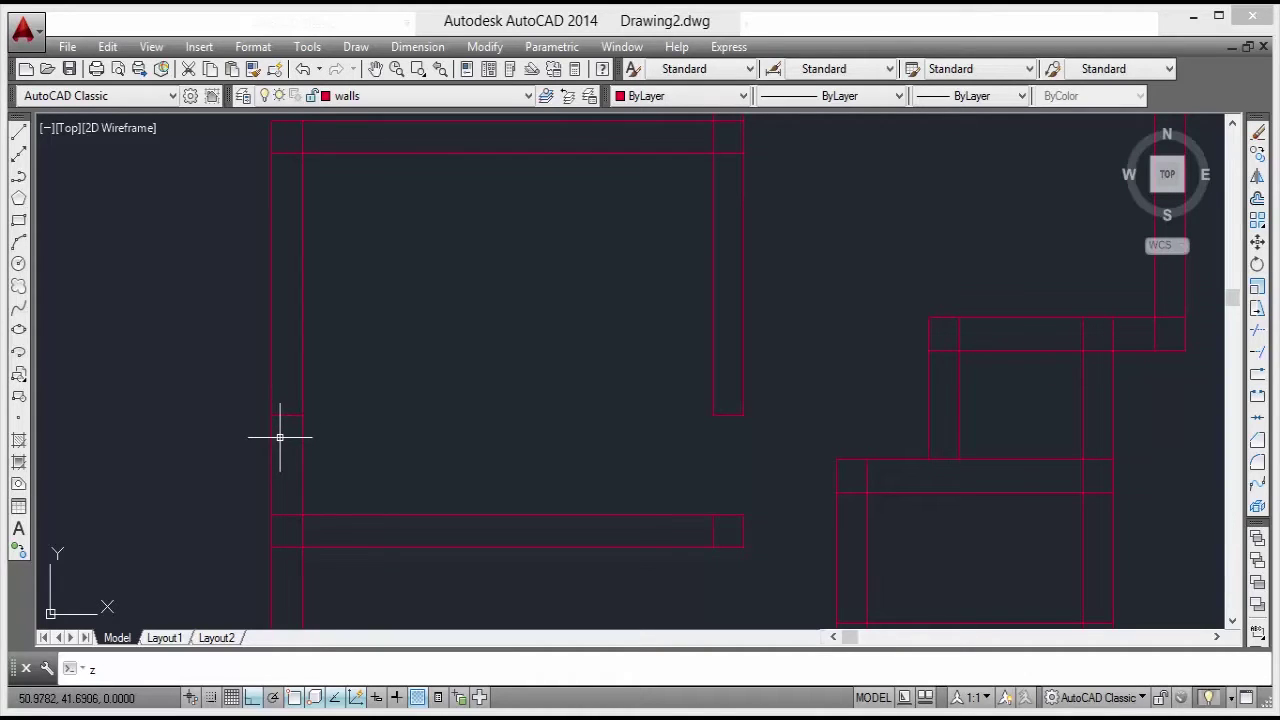
Delete the leftover offset stub inside the left outer wall above the partition.
click(289, 393)
click(273, 455)
key(Delete)
Delete the short vertical line crossing the partition near its end at the central doorways.
middle_drag(308, 463, 300, 362)
middle_drag(484, 409, 366, 349)
scroll(524, 398, down, 2)
scroll(543, 409, up, 2)
click(500, 403)
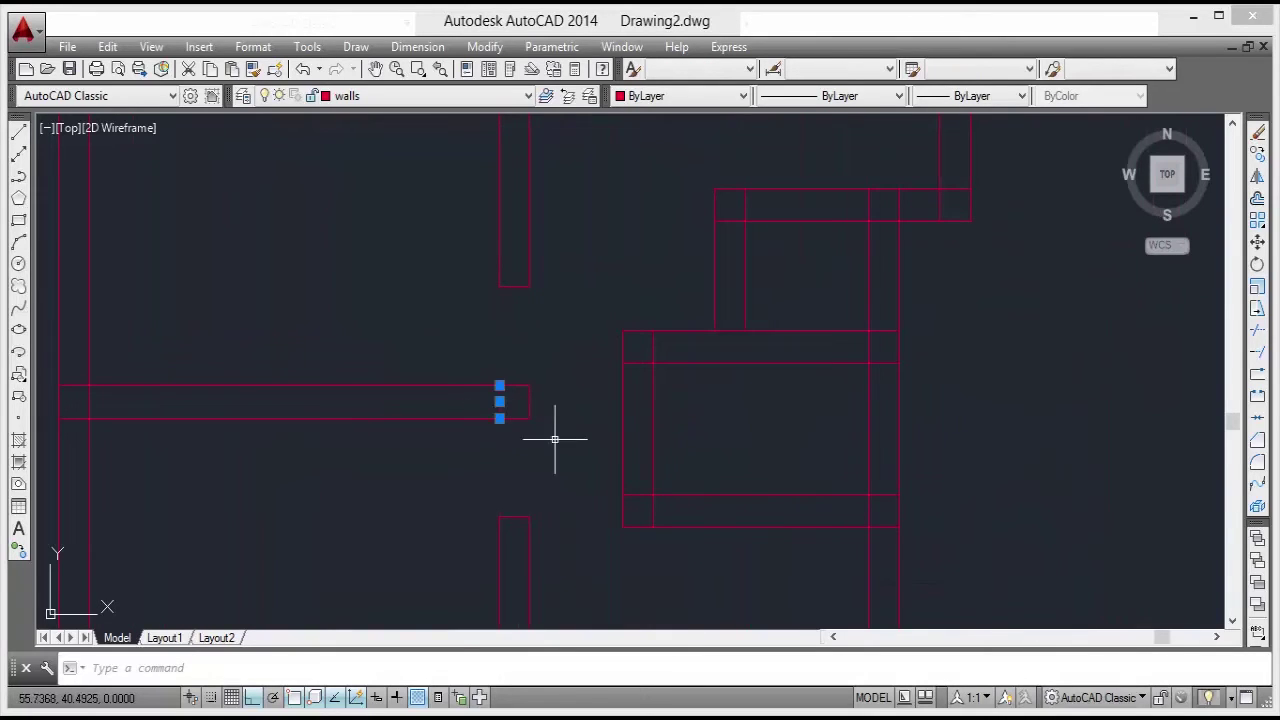
middle_drag(525, 268, 517, 323)
key(Delete)
Extend both lines of the upper right room's lower wall to the central wall's right-hand line.
middle_drag(604, 345, 573, 429)
scroll(571, 440, up, 2)
middle_drag(660, 301, 592, 438)
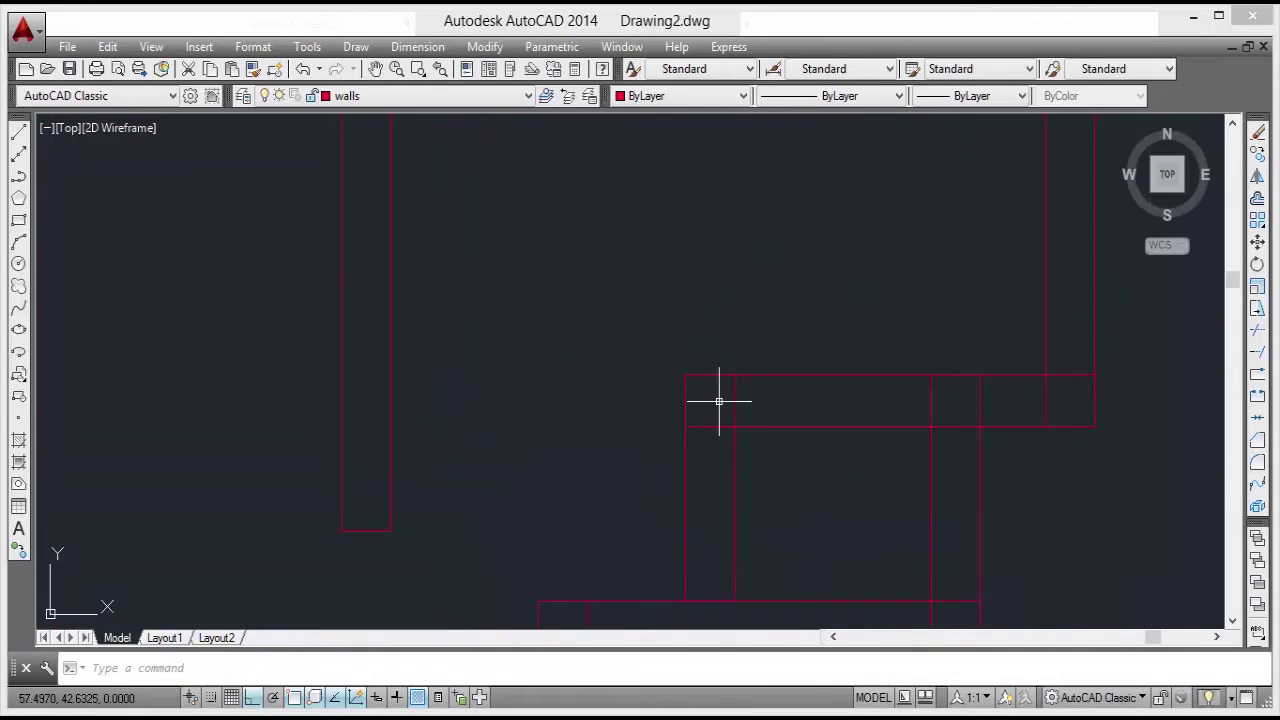
click(401, 401)
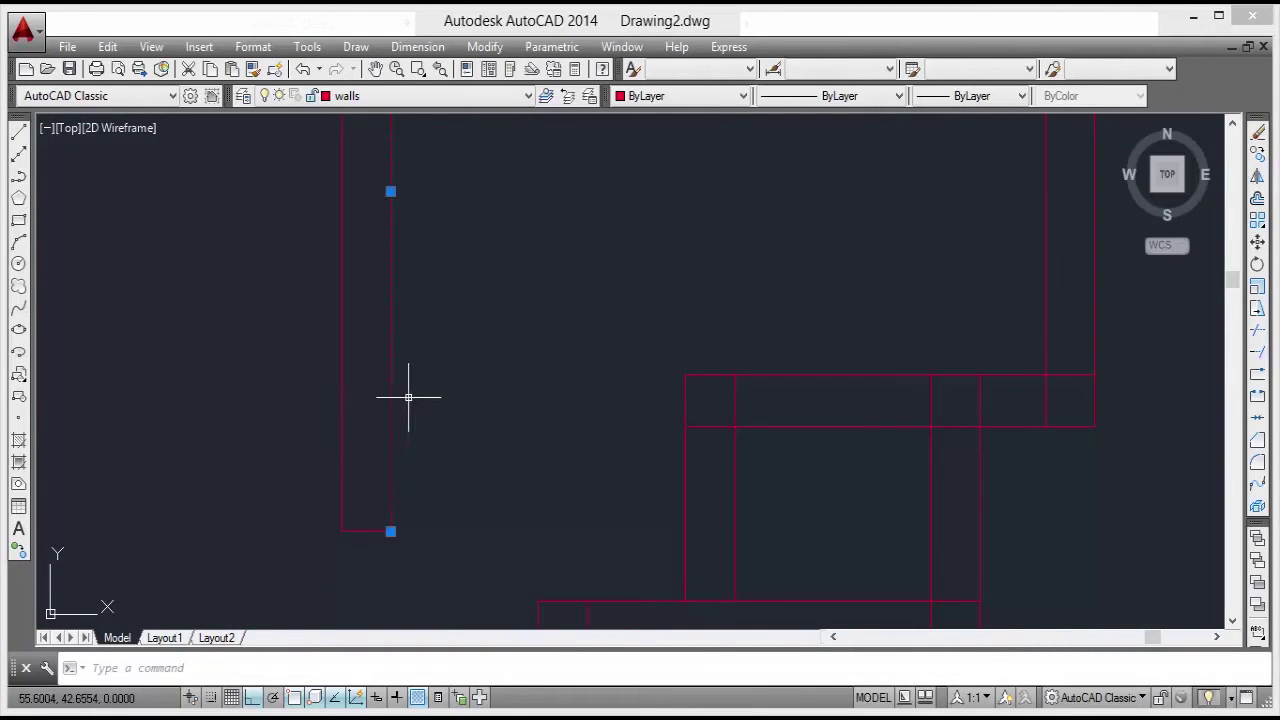
text(e)
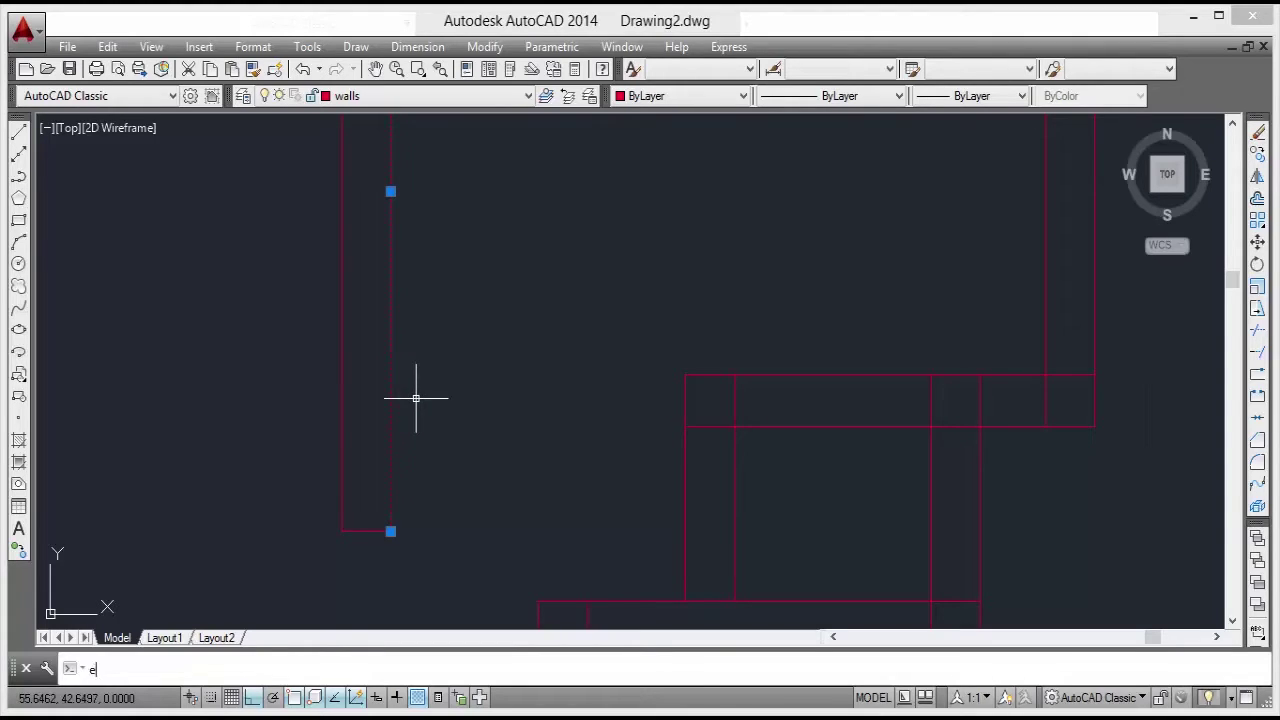
text(x)
key(Return)
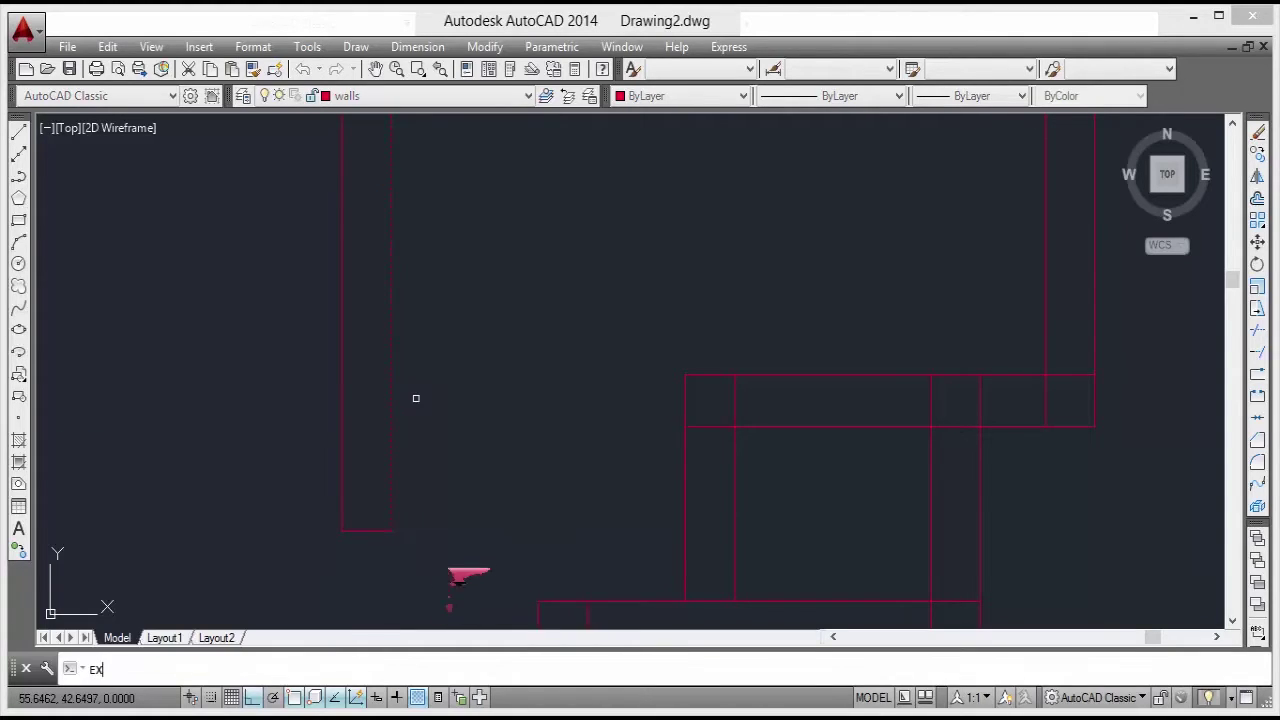
click(852, 333)
click(761, 481)
scroll(529, 456, down, 2)
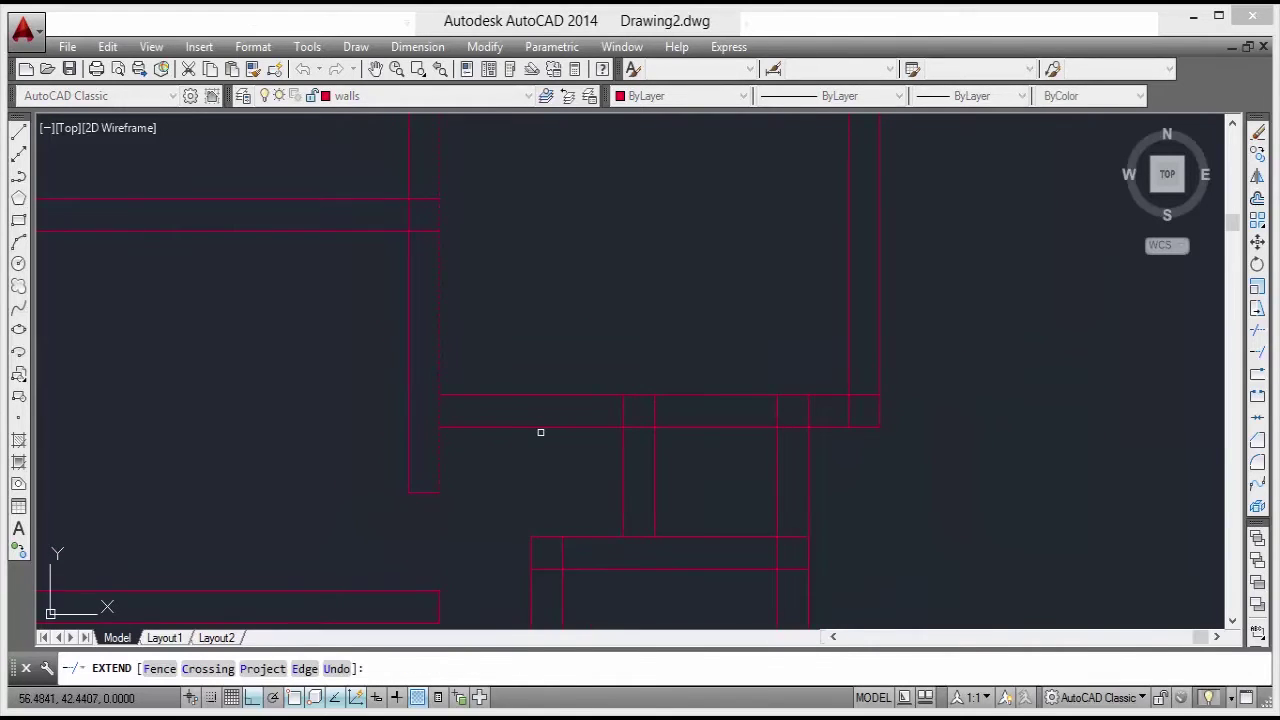
key(Return)
Offset the central wall's right-hand line 0.9 to the right, across the extended horizontal wall.
scroll(541, 431, up, 2)
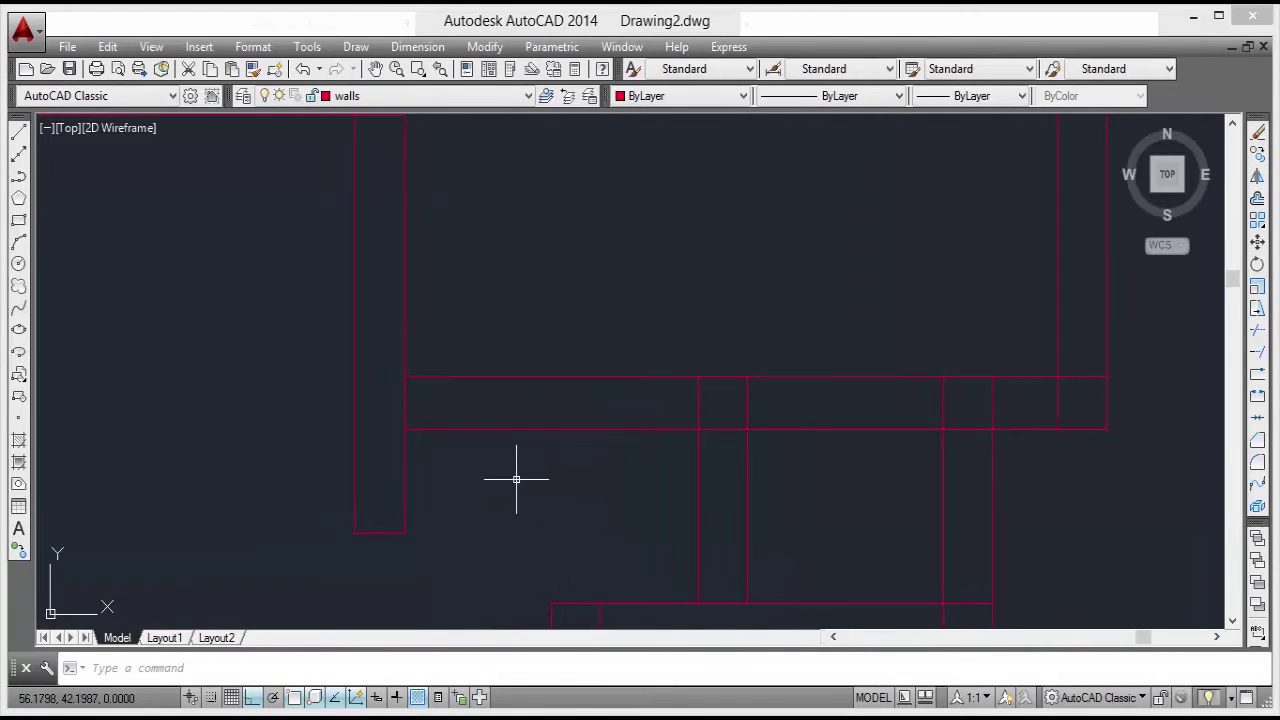
text(o)
key(Return)
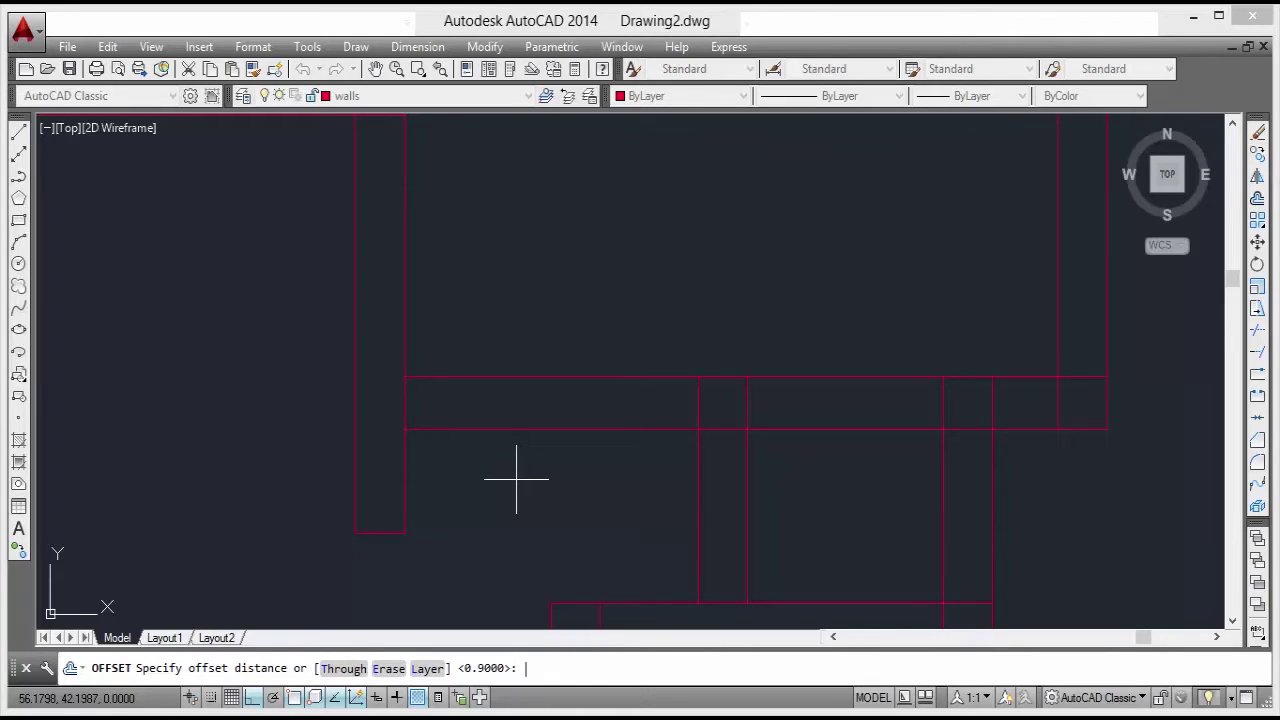
key(Return)
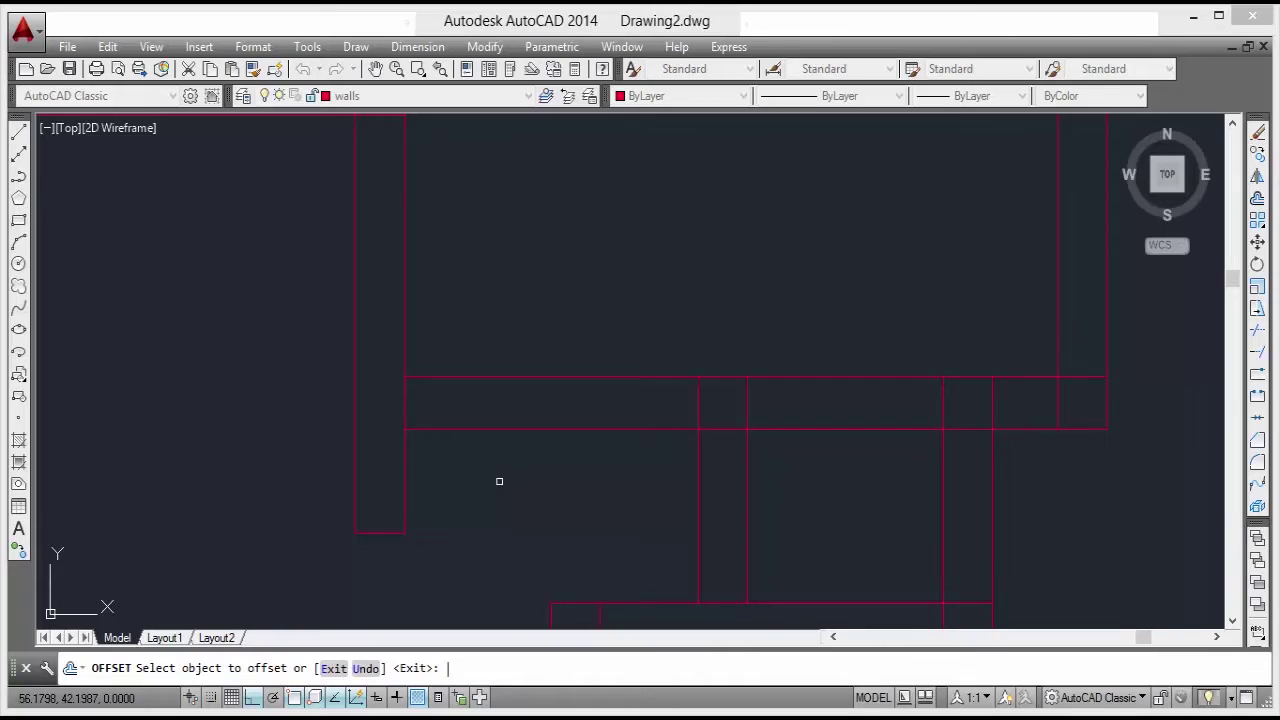
click(404, 316)
click(515, 310)
middle_drag(503, 311, 491, 289)
key(Return)
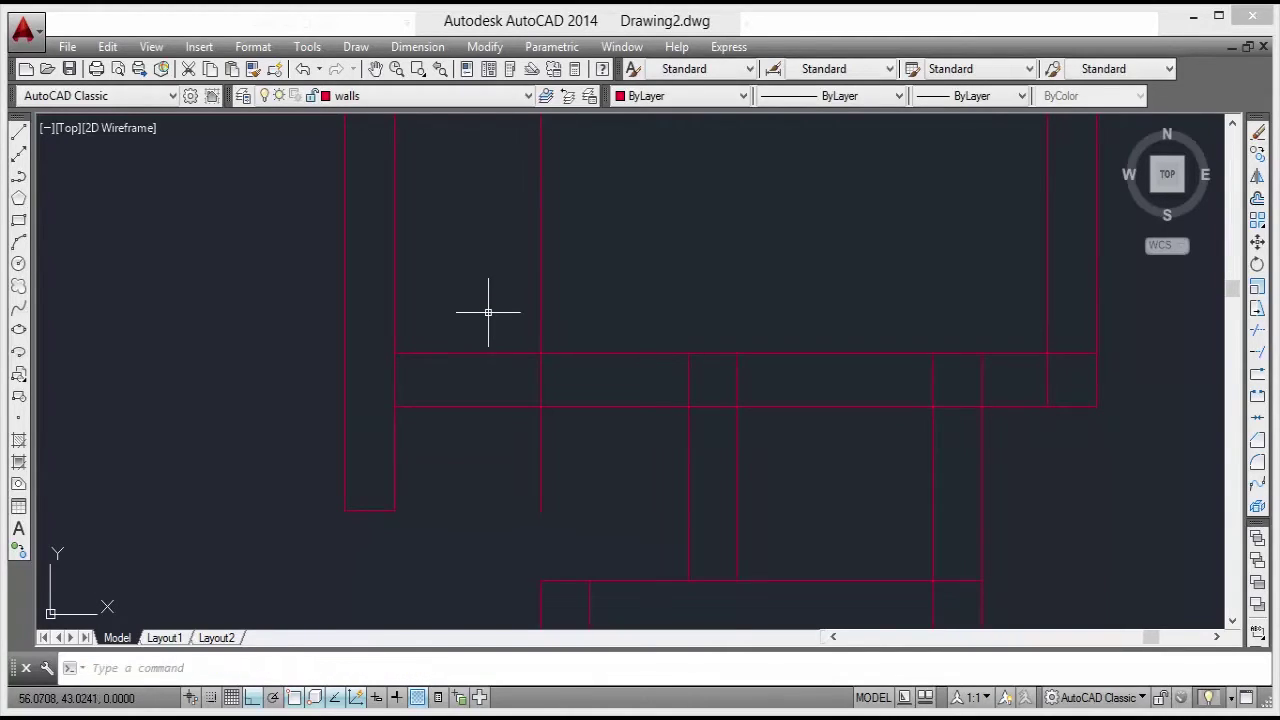
Trim the extended wall and the offset line's excess ends to leave a 0.9-wide doorway beside the central wall.
key(Return)
key(Return)
click(500, 317)
click(457, 443)
click(582, 230)
click(536, 228)
click(594, 462)
click(524, 513)
key(Return)
Offset the upper line of the lower small room's top wall upward by about 0.75, across the short vertical wall above.
scroll(560, 466, down, 2)
scroll(643, 467, up, 1)
middle_drag(643, 467, 537, 374)
scroll(537, 374, down, 1)
middle_drag(369, 422, 347, 516)
scroll(470, 480, up, 2)
scroll(436, 441, up, 2)
mouse_move(458, 400)
middle_down()
mouse_move(403, 277)
mouse_move(494, 439)
mouse_move(466, 474)
middle_up()
scroll(495, 435, up, 2)
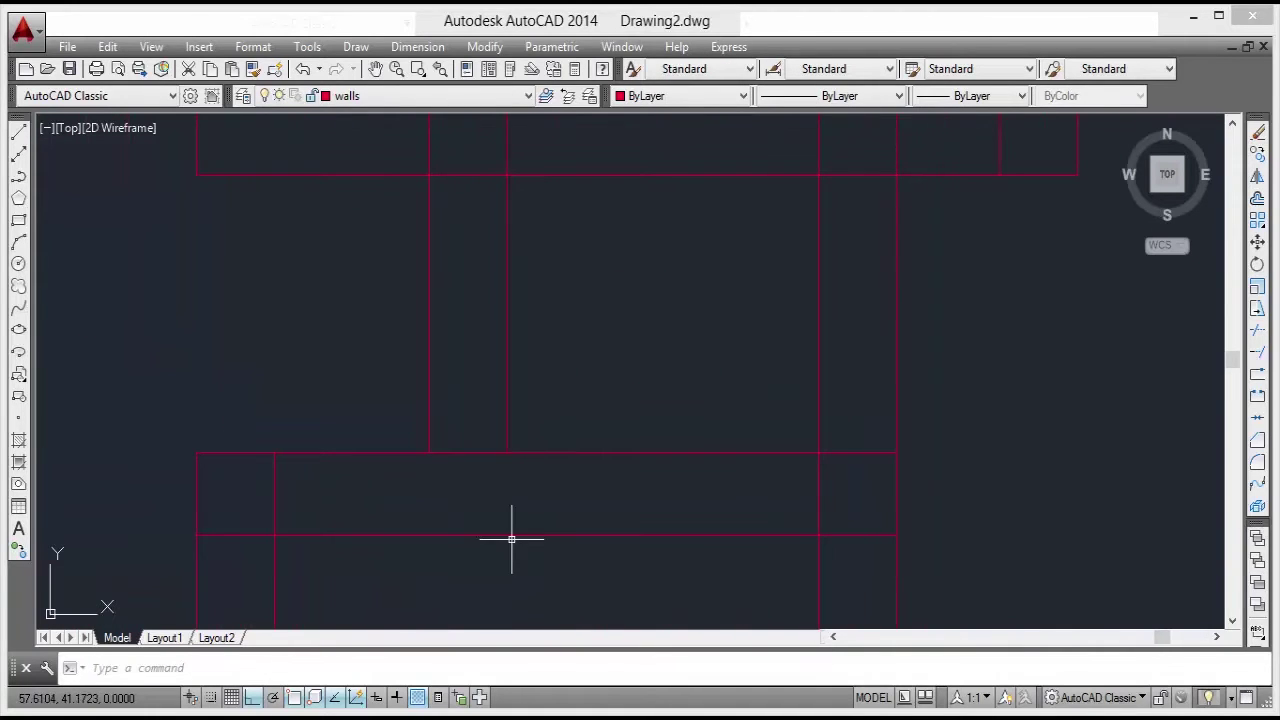
key(o)
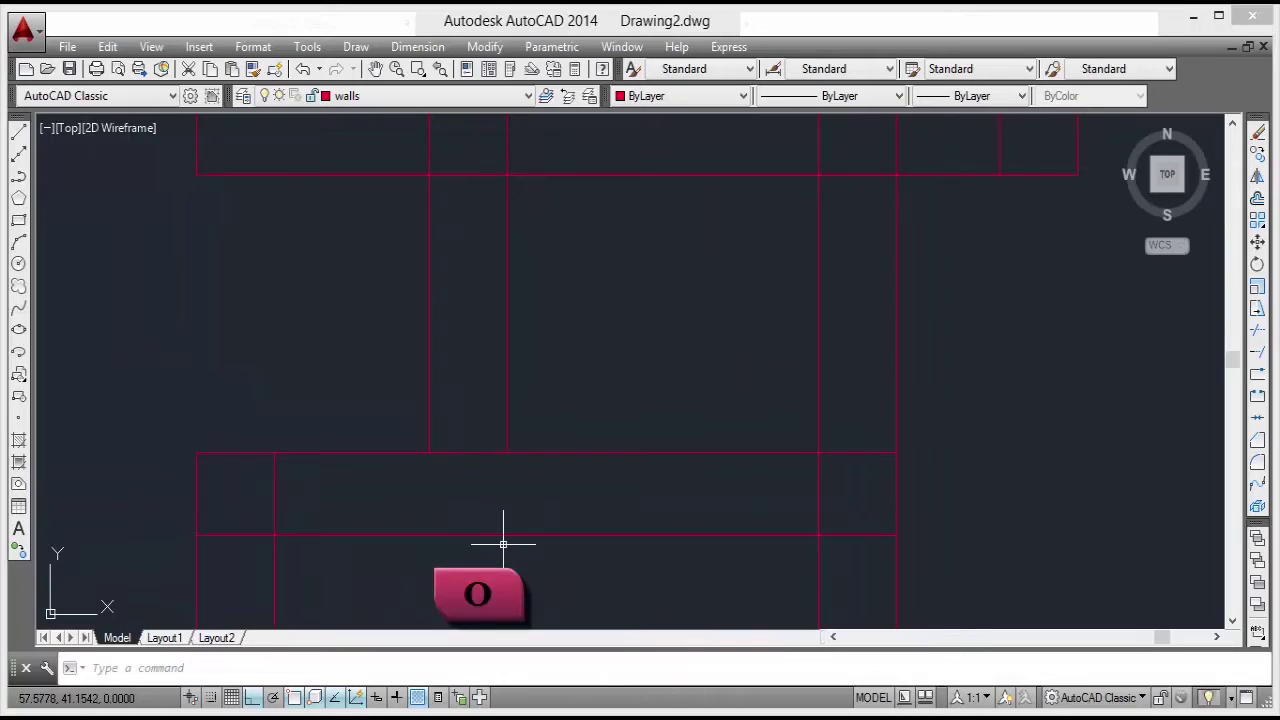
key(Return)
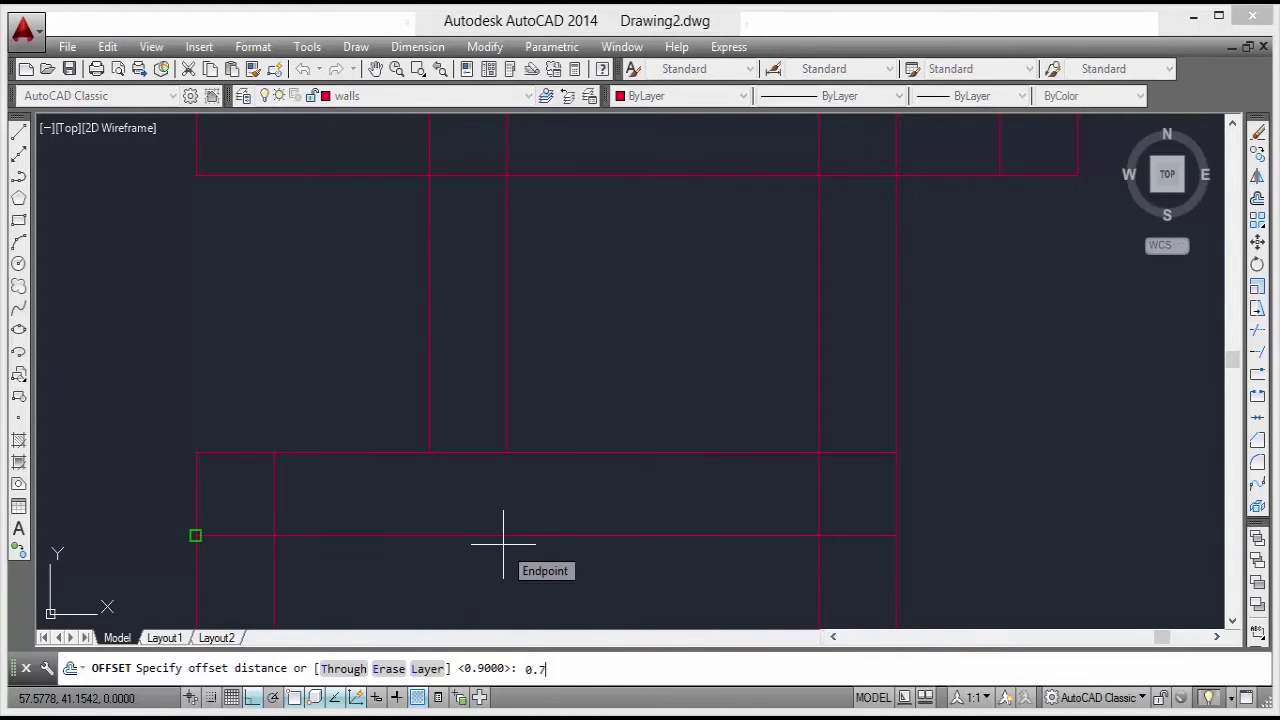
key(Return)
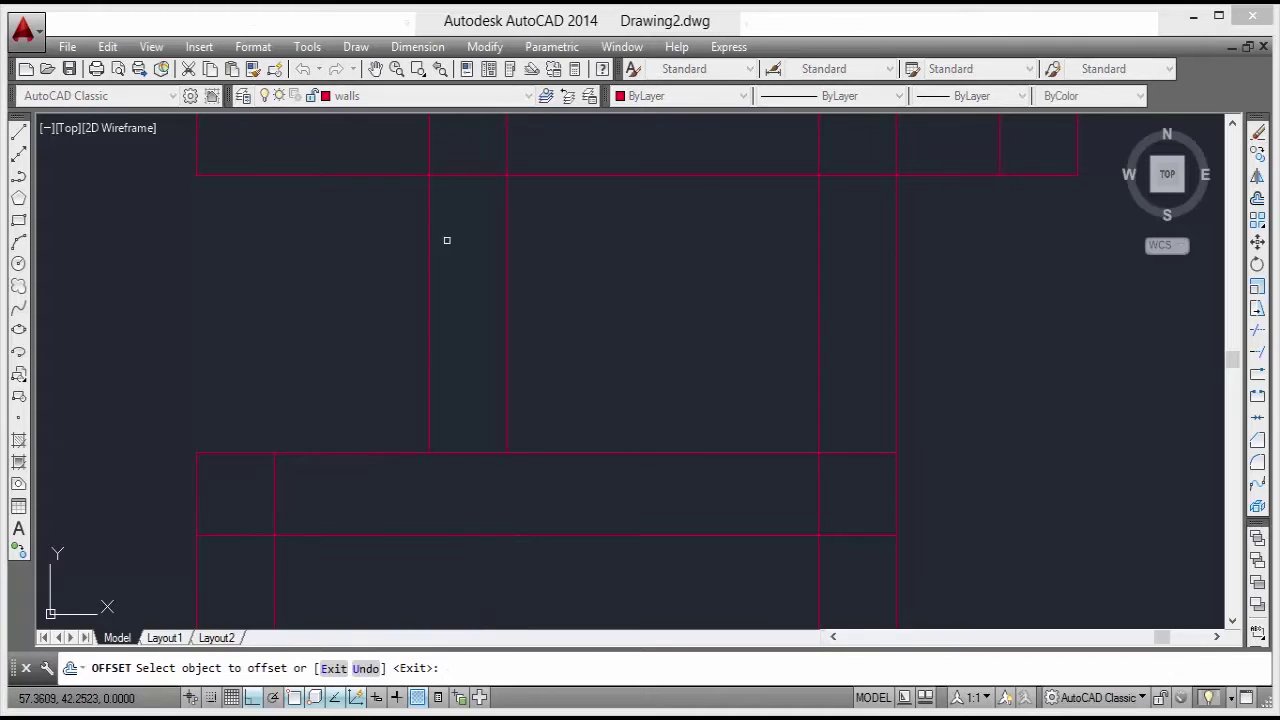
click(471, 453)
click(451, 369)
middle_drag(489, 347, 519, 380)
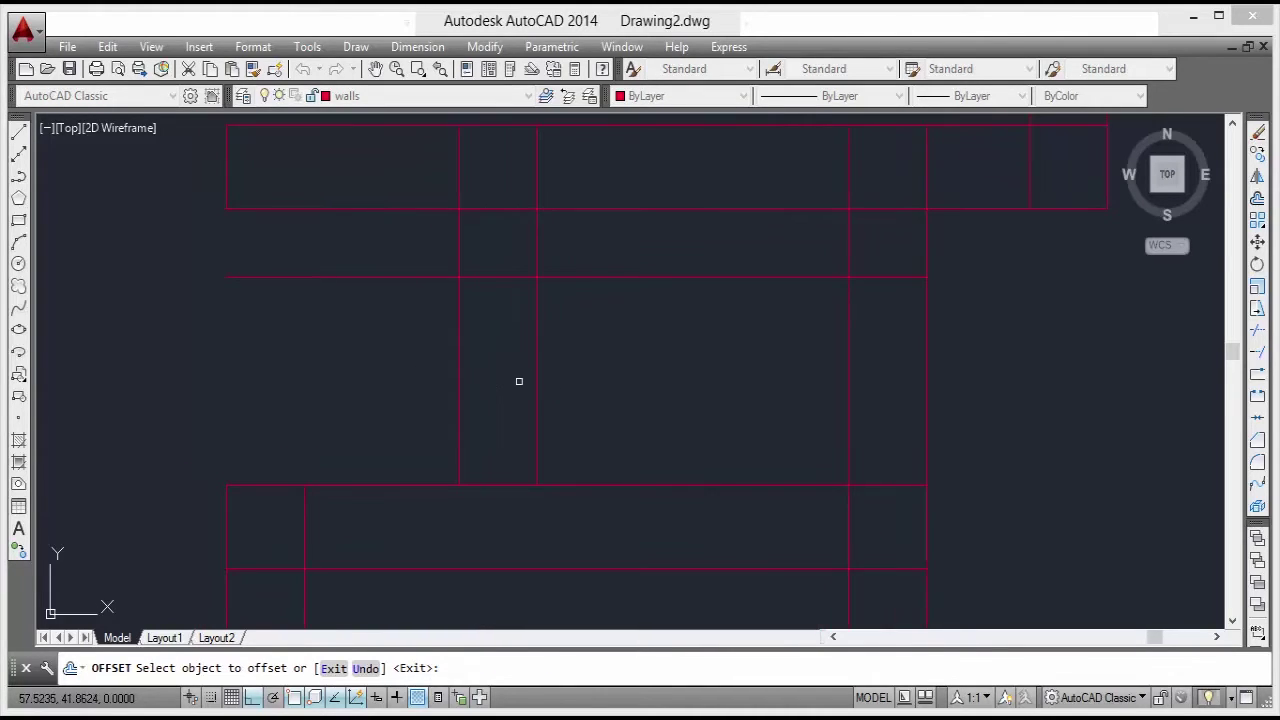
Trim the short vertical wall below the offset line, along with the offset line's excess on both sides of that wall.
text(tr)
key(Escape)
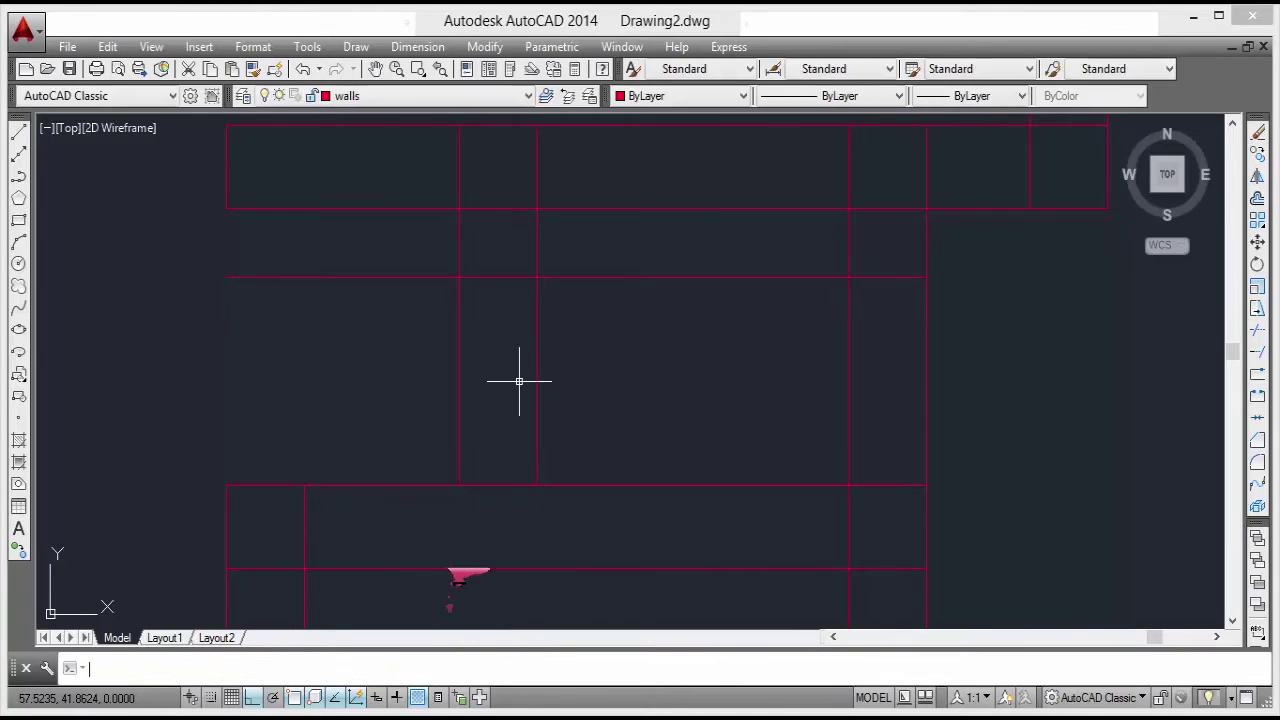
click(581, 361)
click(438, 423)
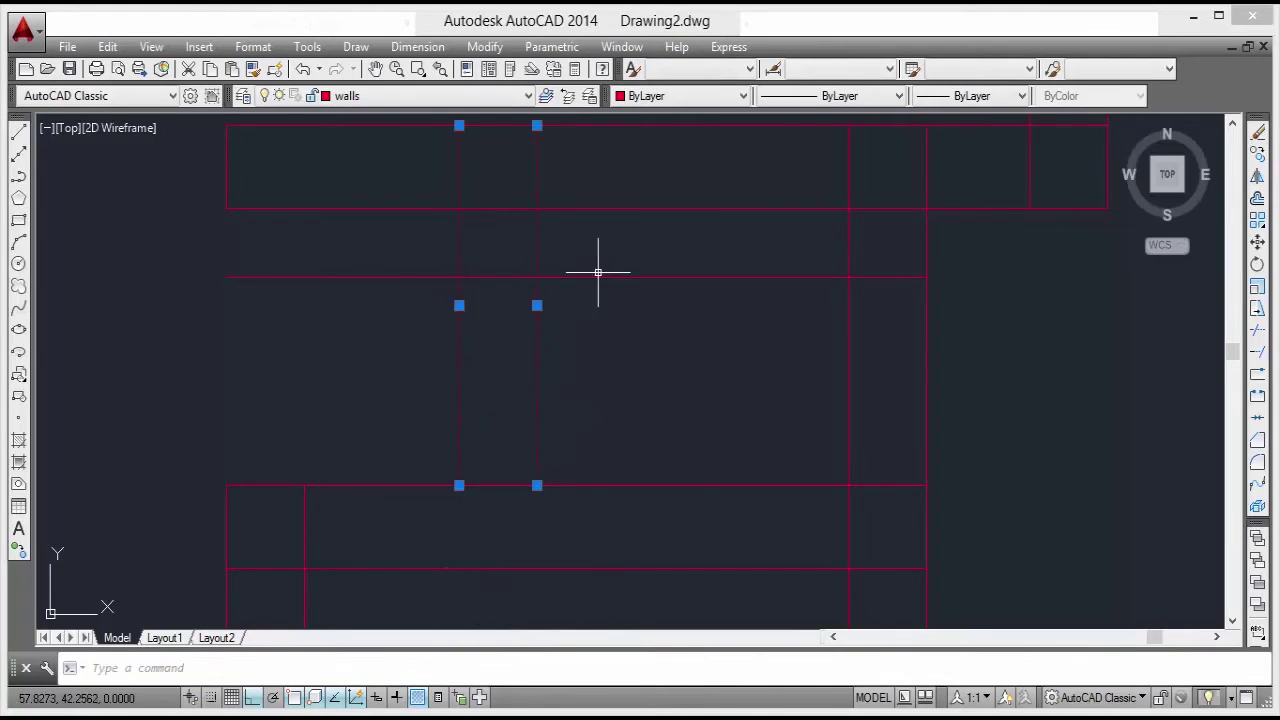
key(Escape)
text(t)
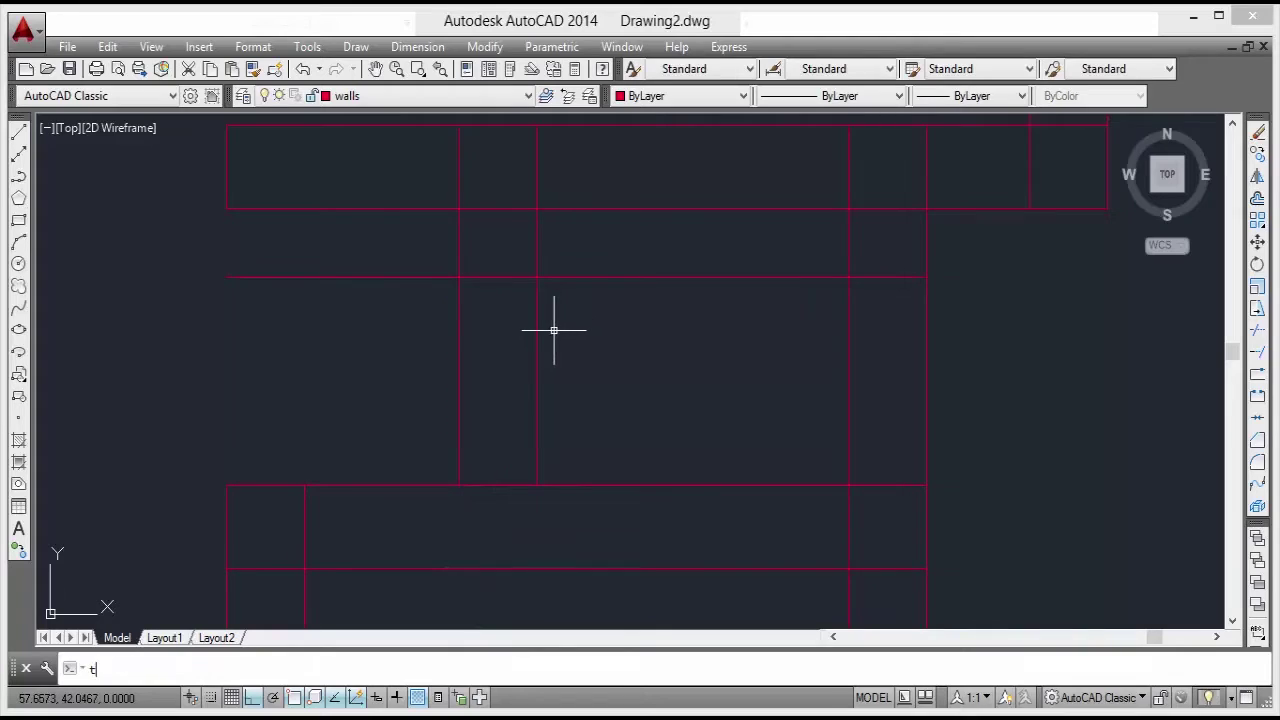
text(r)
key(Return)
key(Return)
click(566, 346)
click(406, 462)
click(689, 240)
click(575, 335)
click(402, 263)
click(370, 310)
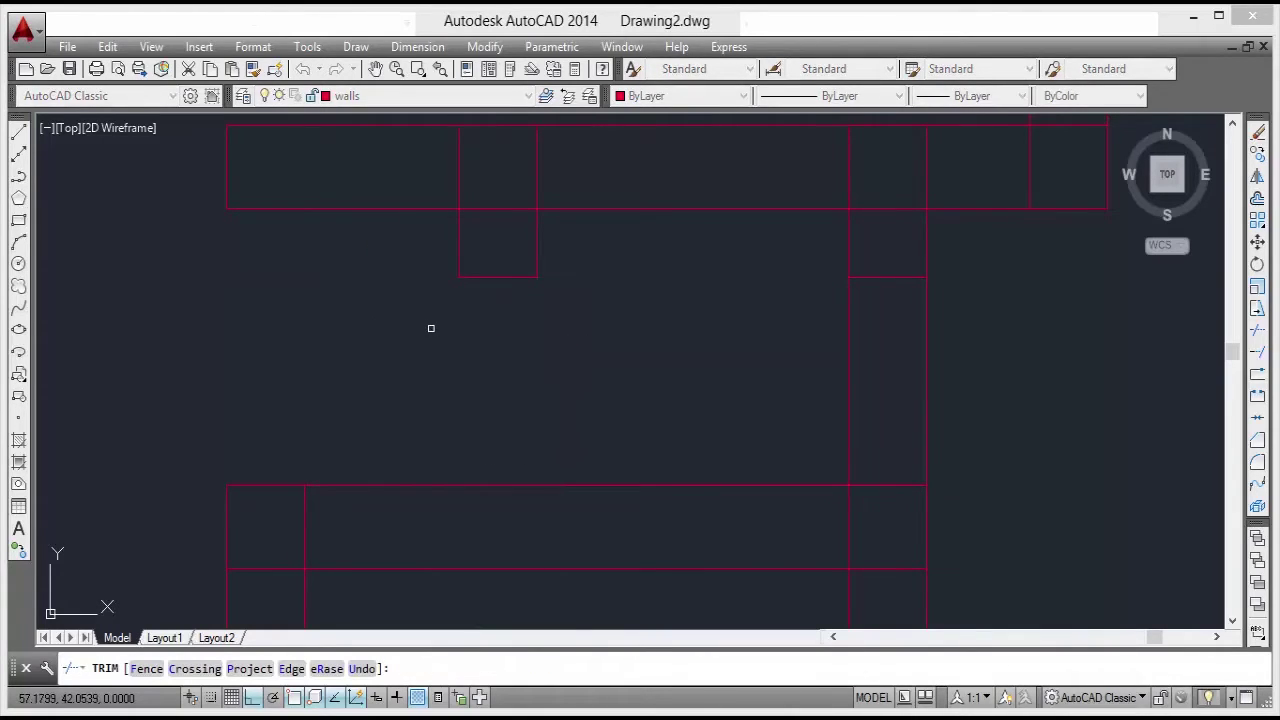
key(Return)
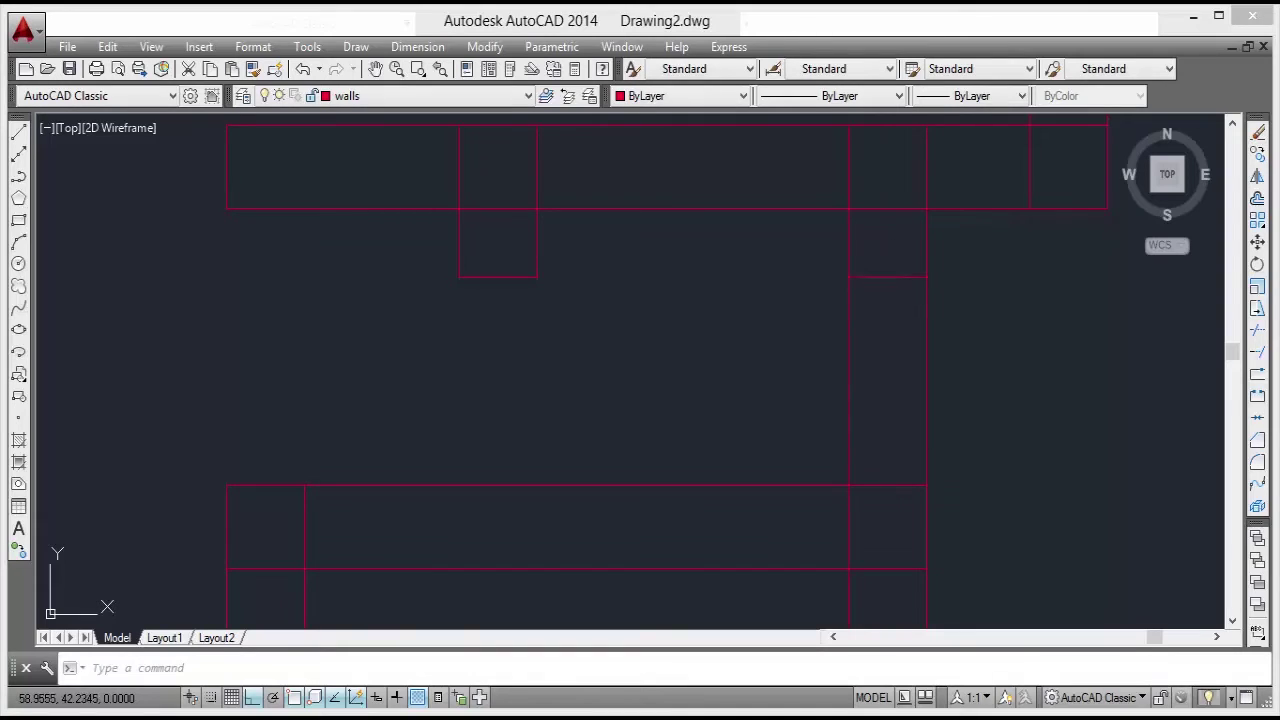
Delete the leftover piece of the offset line inside the right-hand wall.
click(887, 277)
key(Delete)
scroll(817, 318, down, 4)
mouse_move(686, 446)
middle_down()
mouse_move(675, 420)
mouse_move(657, 455)
mouse_move(635, 461)
middle_up()
scroll(634, 459, up, 5)
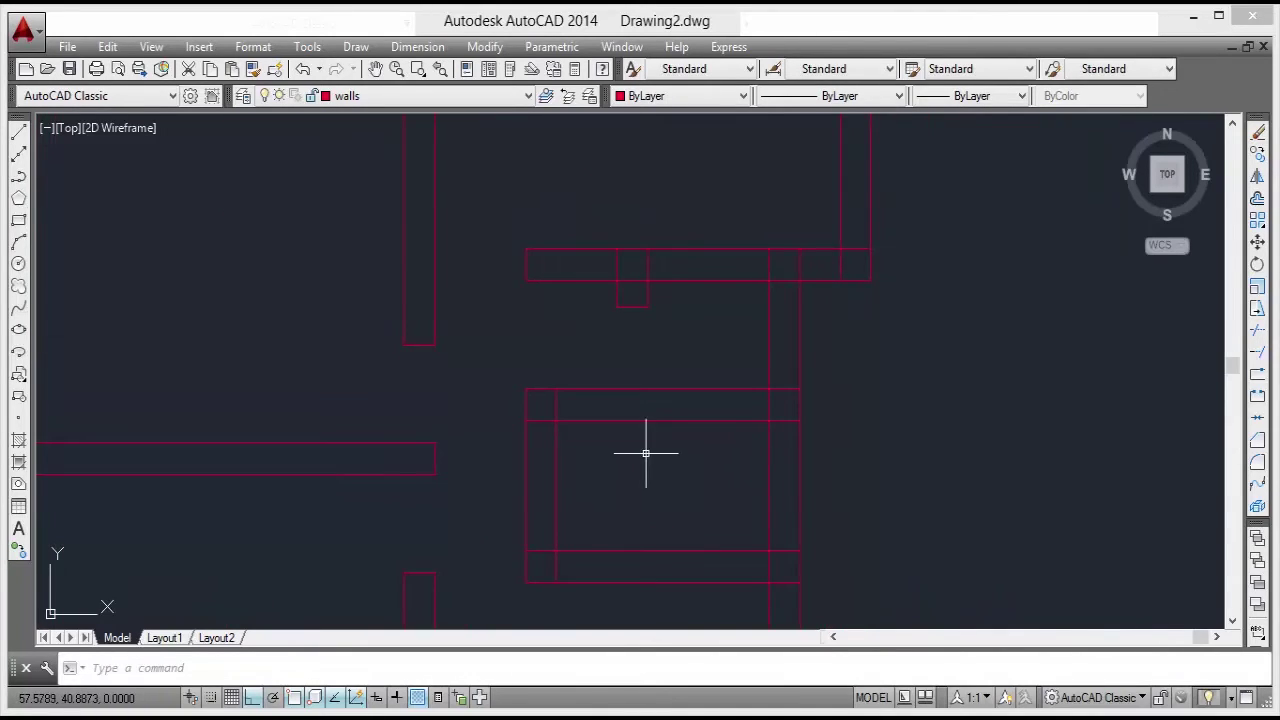
Undo the trims of the short vertical wall and offset line, including the deletion of the leftover piece.
middle_drag(449, 468, 686, 486)
scroll(686, 486, down, 5)
middle_drag(651, 437, 603, 423)
scroll(627, 507, up, 5)
middle_drag(620, 517, 600, 455)
scroll(620, 457, down, 3)
scroll(574, 423, up, 3)
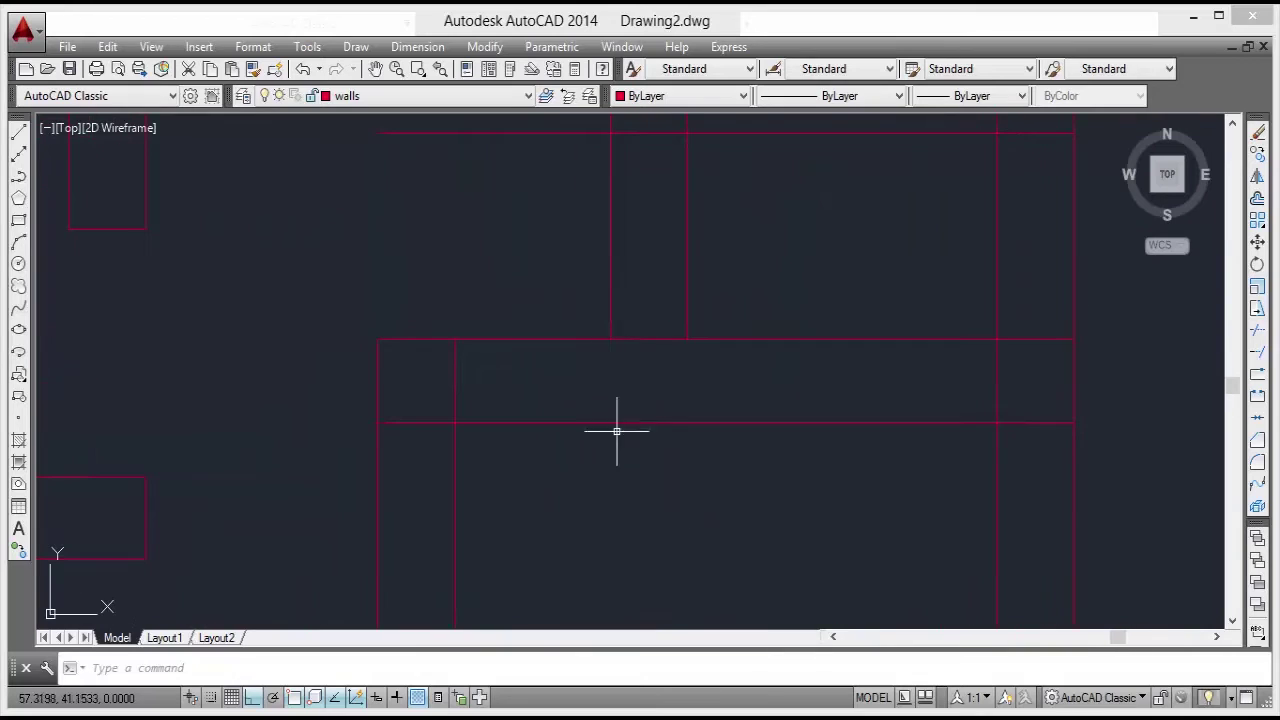
click(610, 315)
click(610, 340)
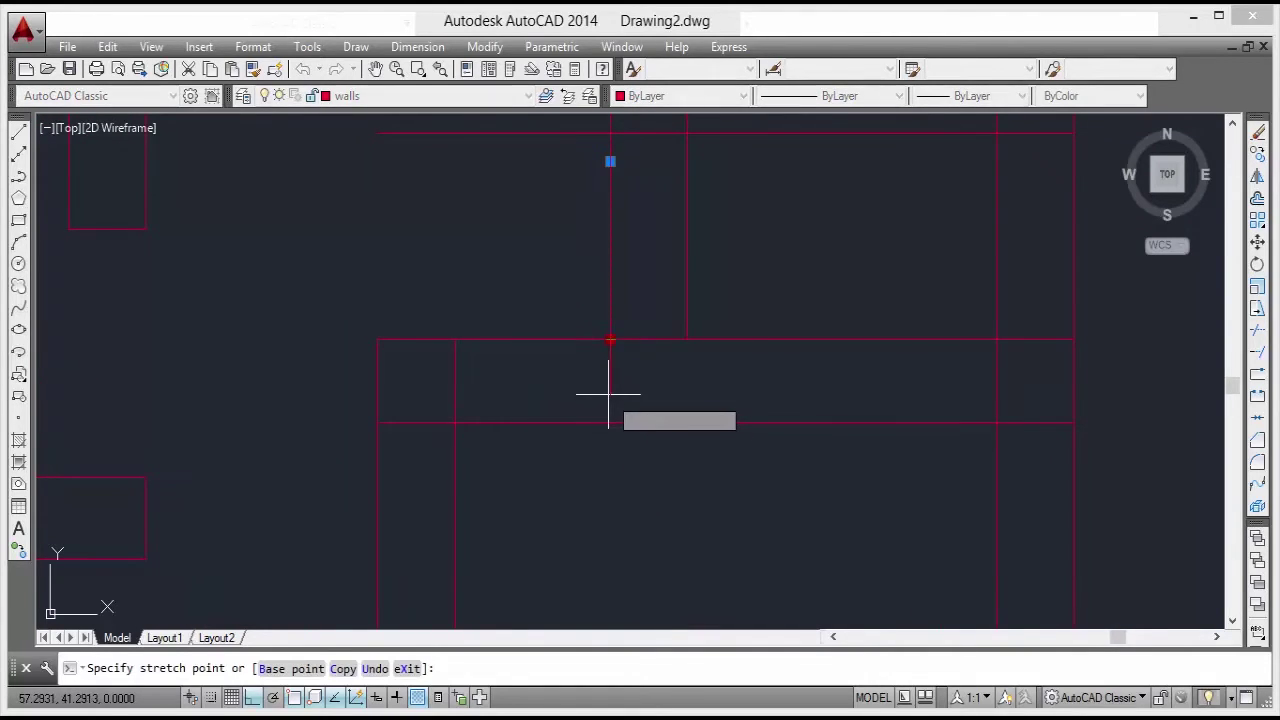
key(Escape)
Extend both lines of the short vertical wall down to the lower line of the small room's top wall.
click(624, 422)
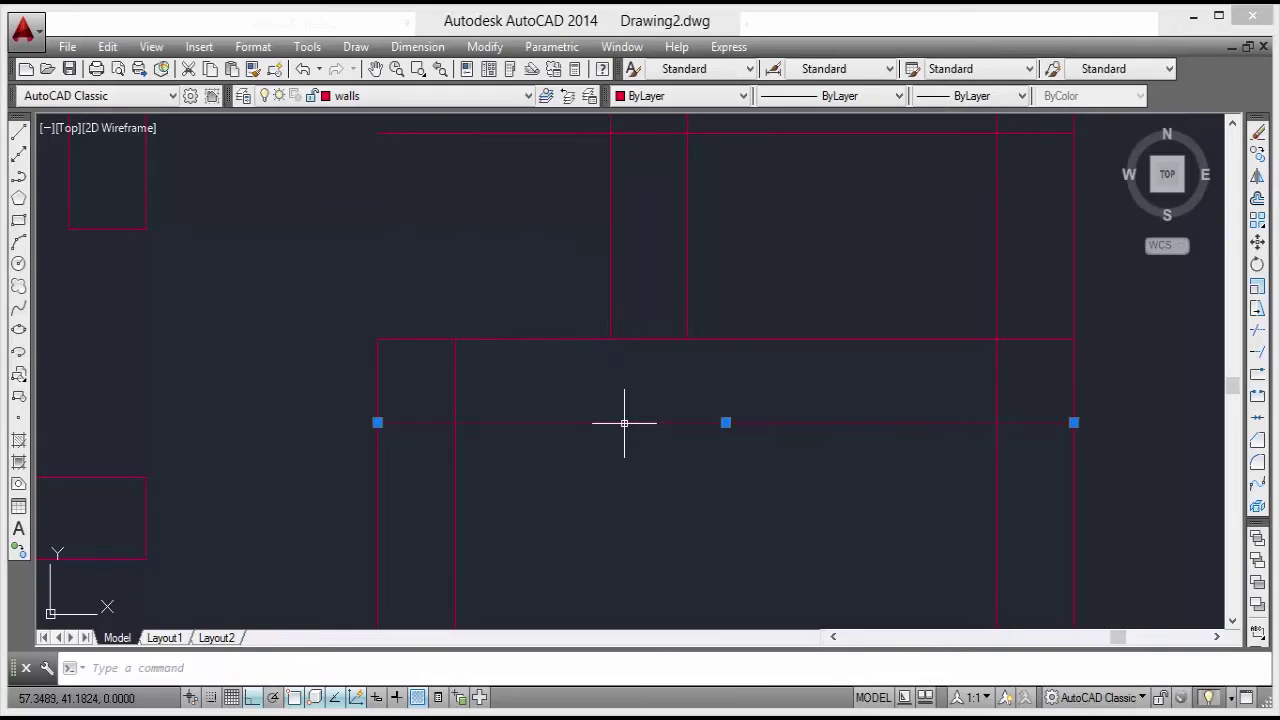
text(x)
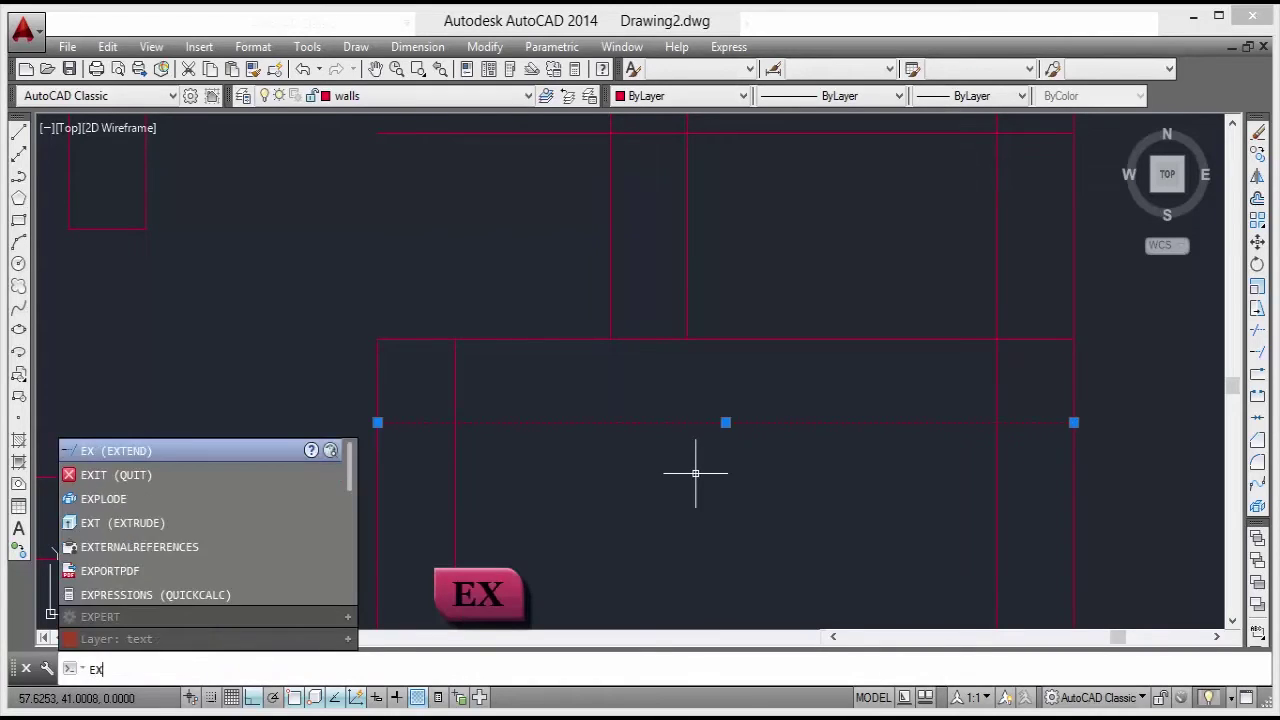
key(Return)
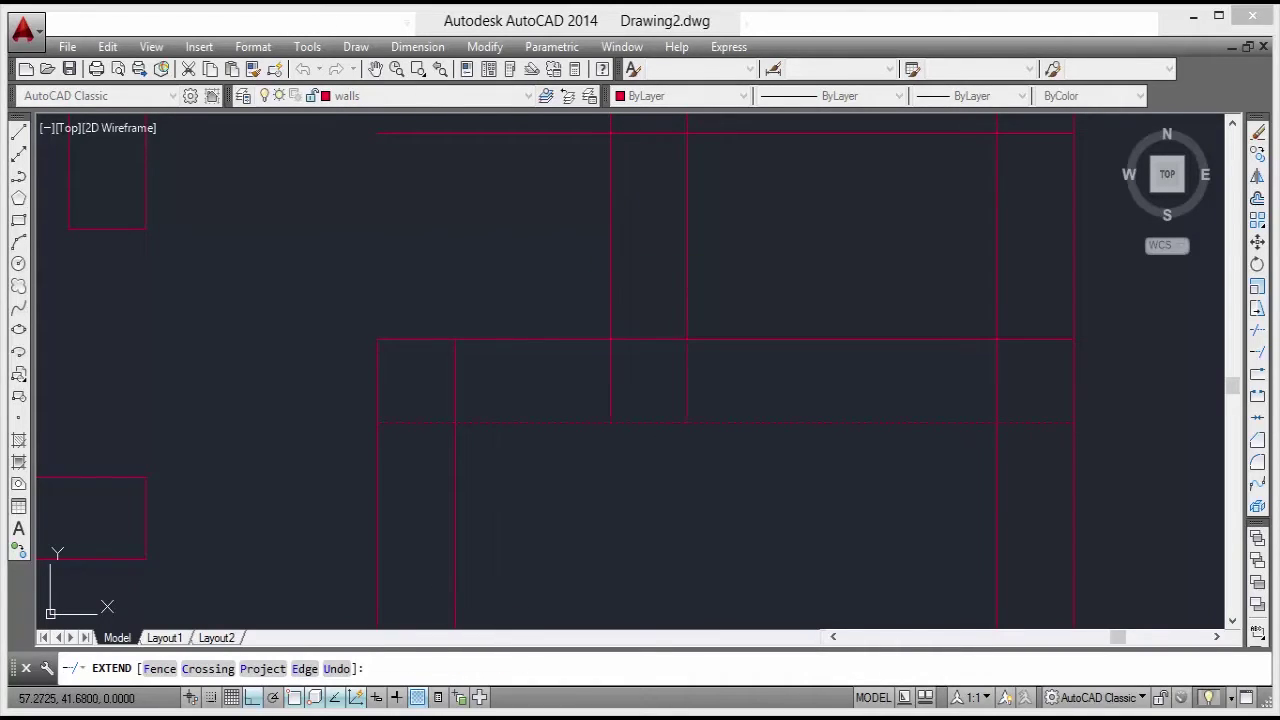
key(Escape)
Trim the small room's top wall between its left wall and the short vertical wall to open a doorway.
middle_drag(556, 325, 574, 309)
text(tr)
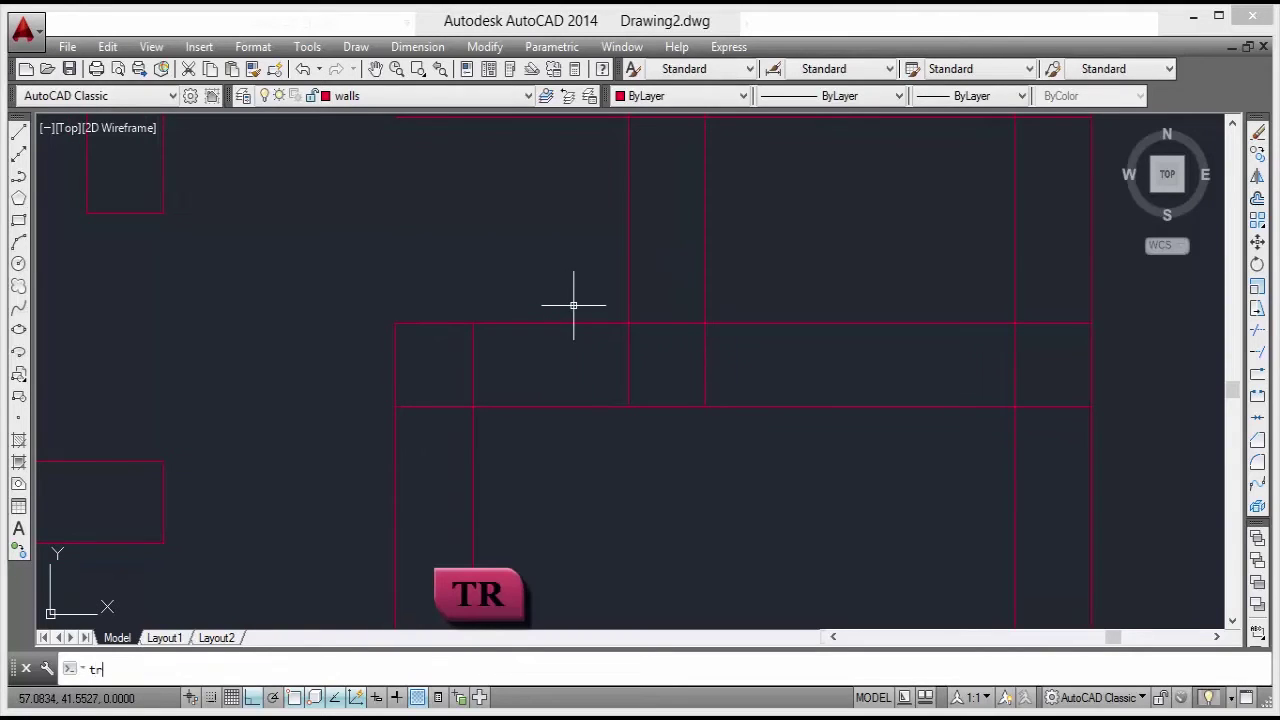
key(Return)
key(Return)
click(574, 289)
click(560, 417)
key(Escape)
middle_drag(595, 284, 550, 389)
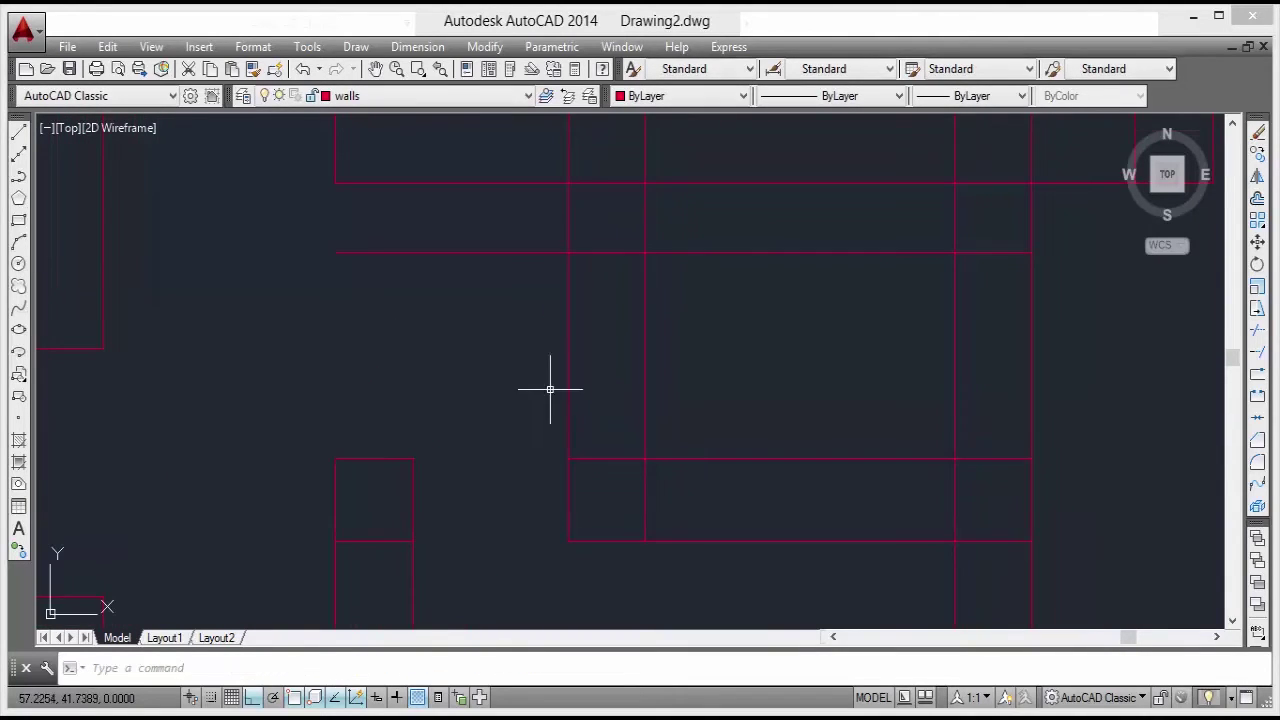
Trim the short vertical wall between the offset line and the small room's top wall, and delete its leftover line inside the top wall.
text(tr)
key(Return)
key(Return)
click(690, 346)
click(551, 400)
key(Escape)
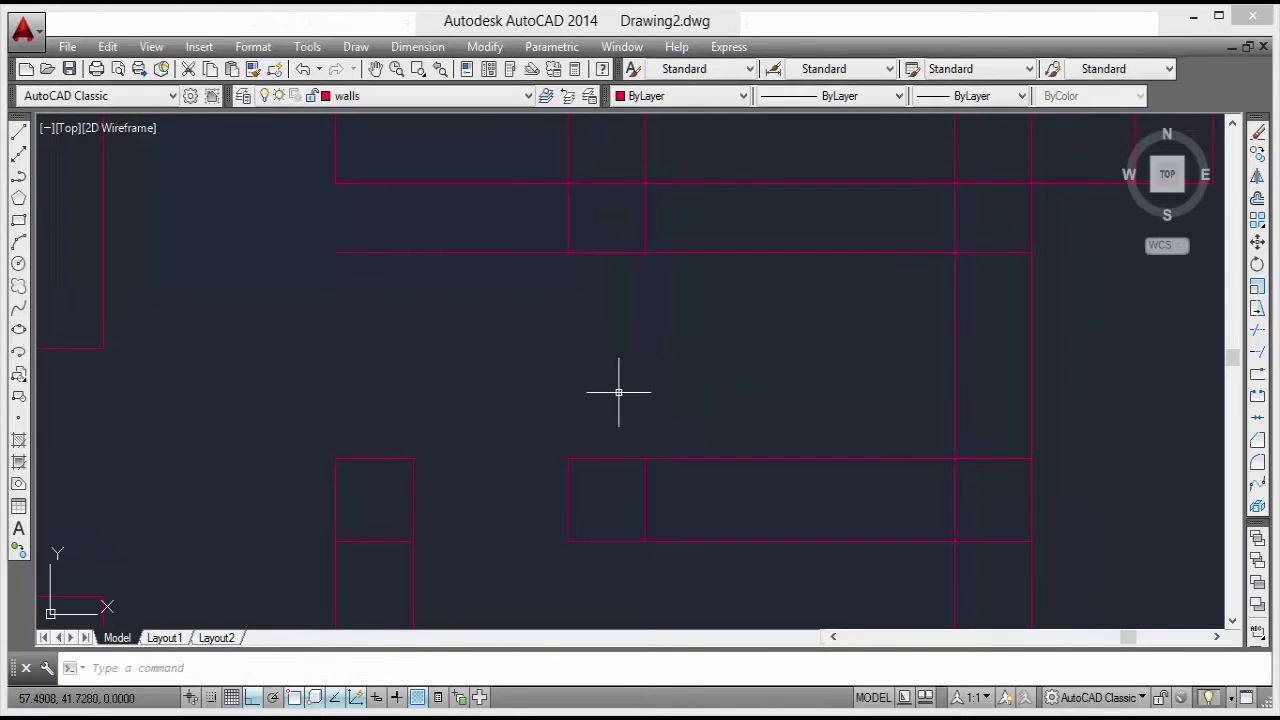
click(644, 497)
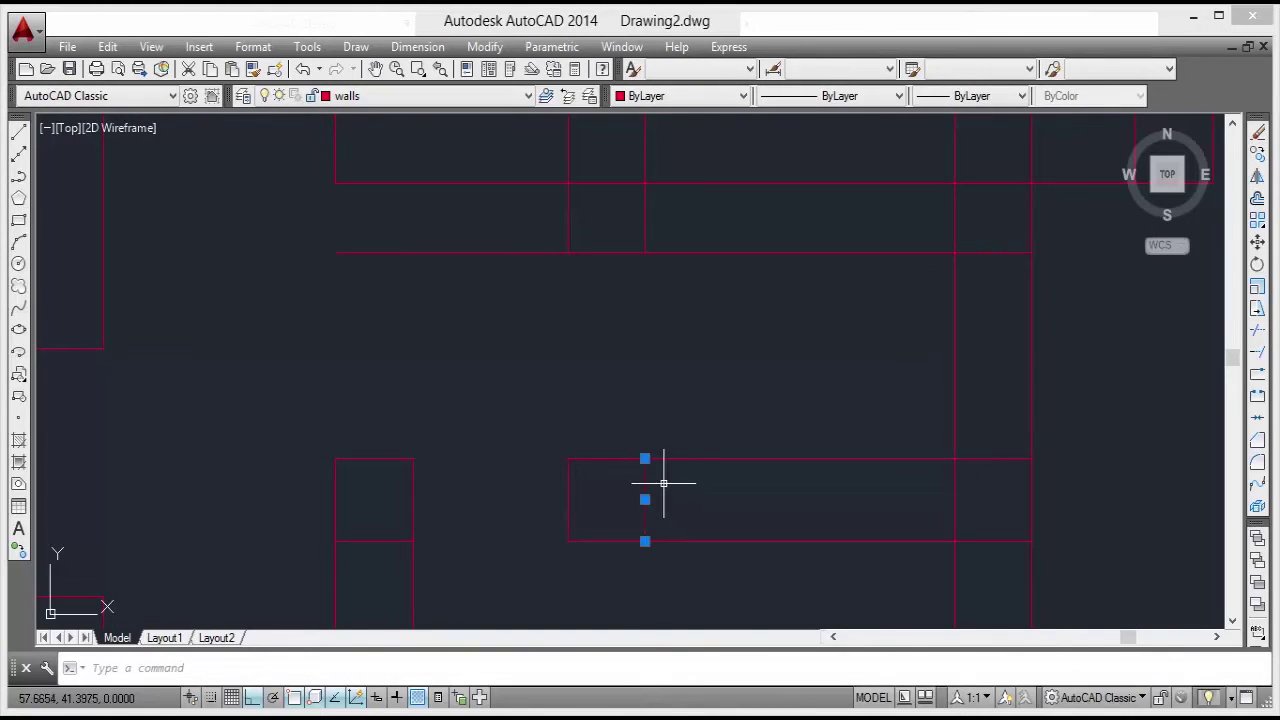
key(Delete)
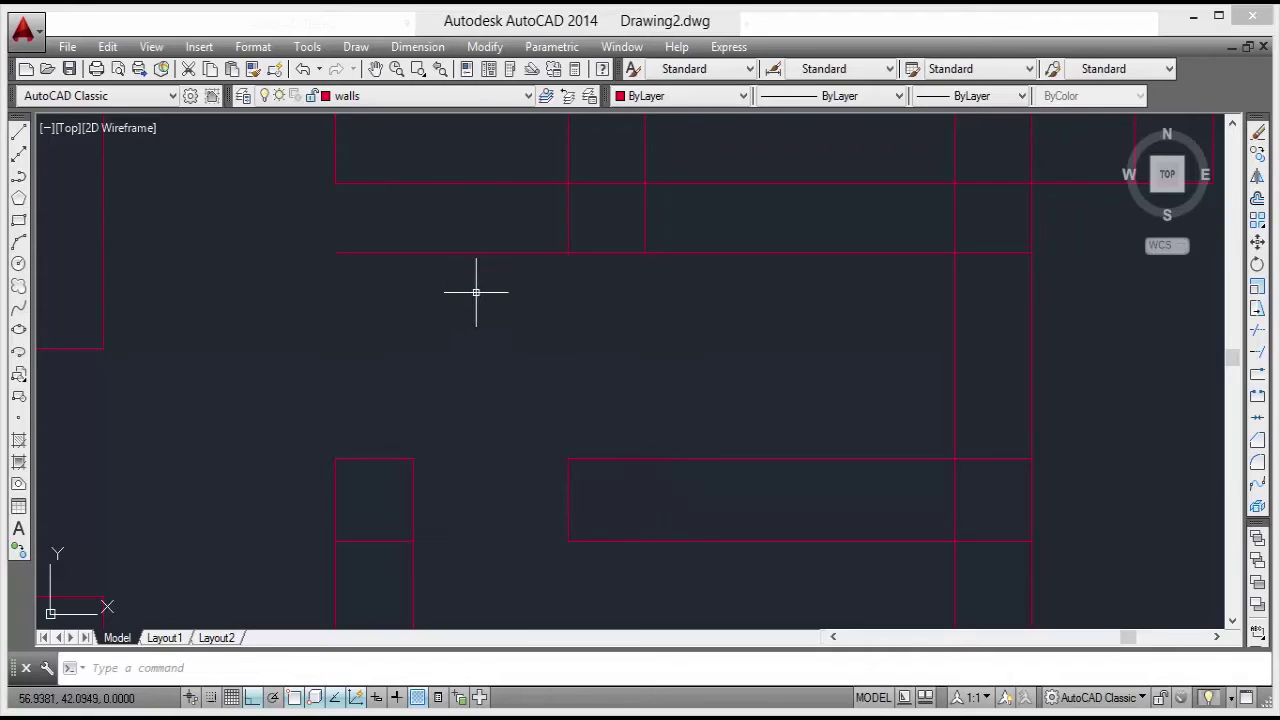
Trim the offset line on both sides of the short vertical wall and delete its leftover piece inside the right-hand wall.
key(Return)
key(Return)
click(497, 218)
click(459, 337)
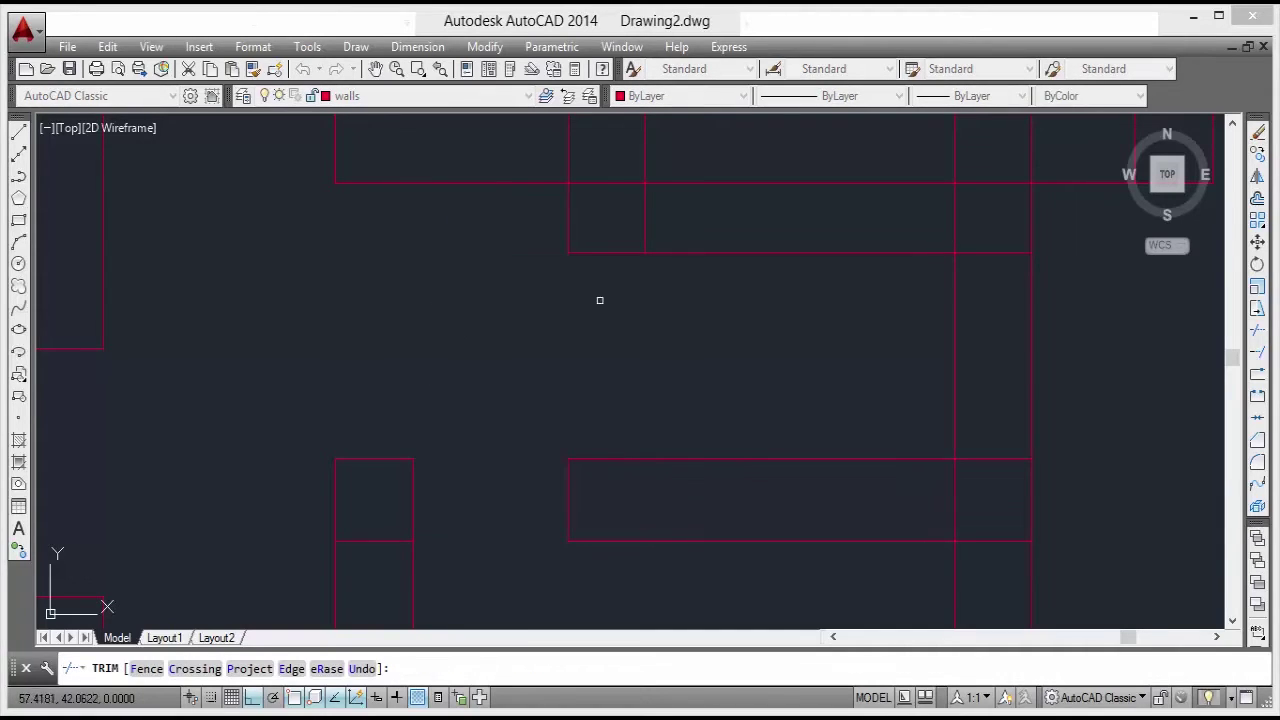
click(702, 292)
key(Escape)
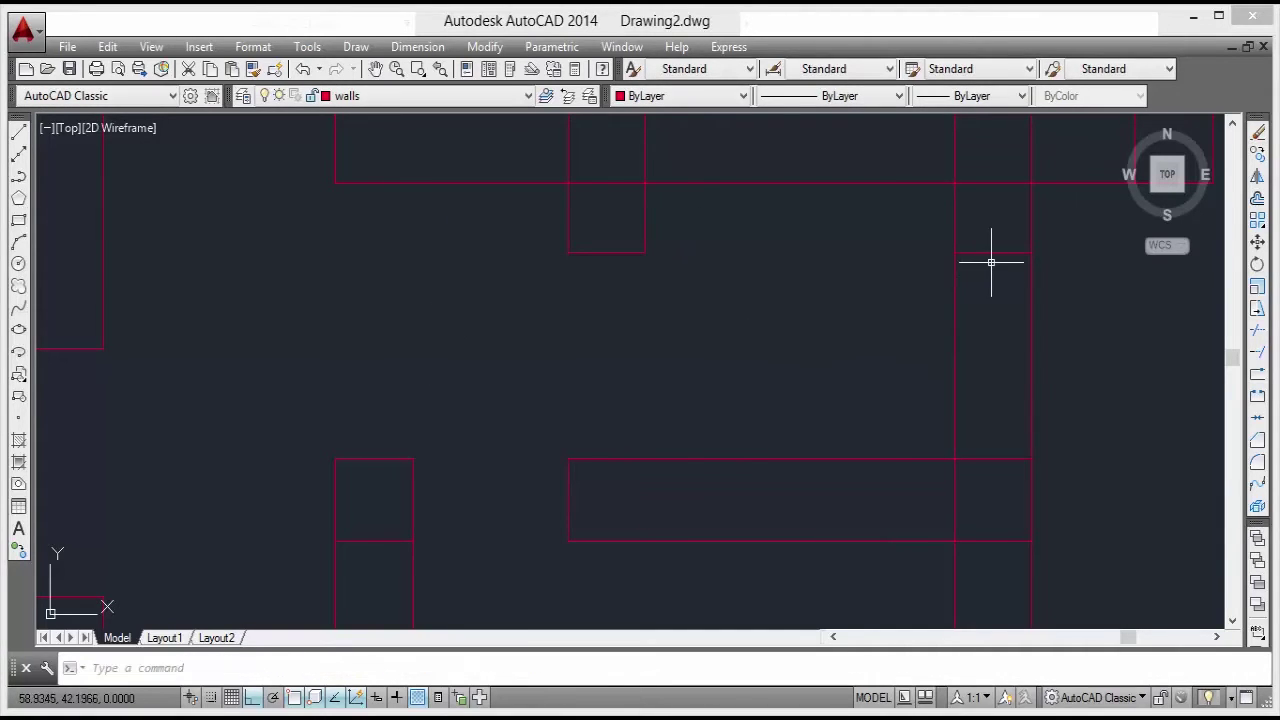
key(Delete)
Delete the leftover horizontal line crossing the small room's left wall just below its upper end.
mouse_move(831, 316)
middle_down()
mouse_move(840, 283)
mouse_move(676, 285)
middle_up()
scroll(672, 289, down, 4)
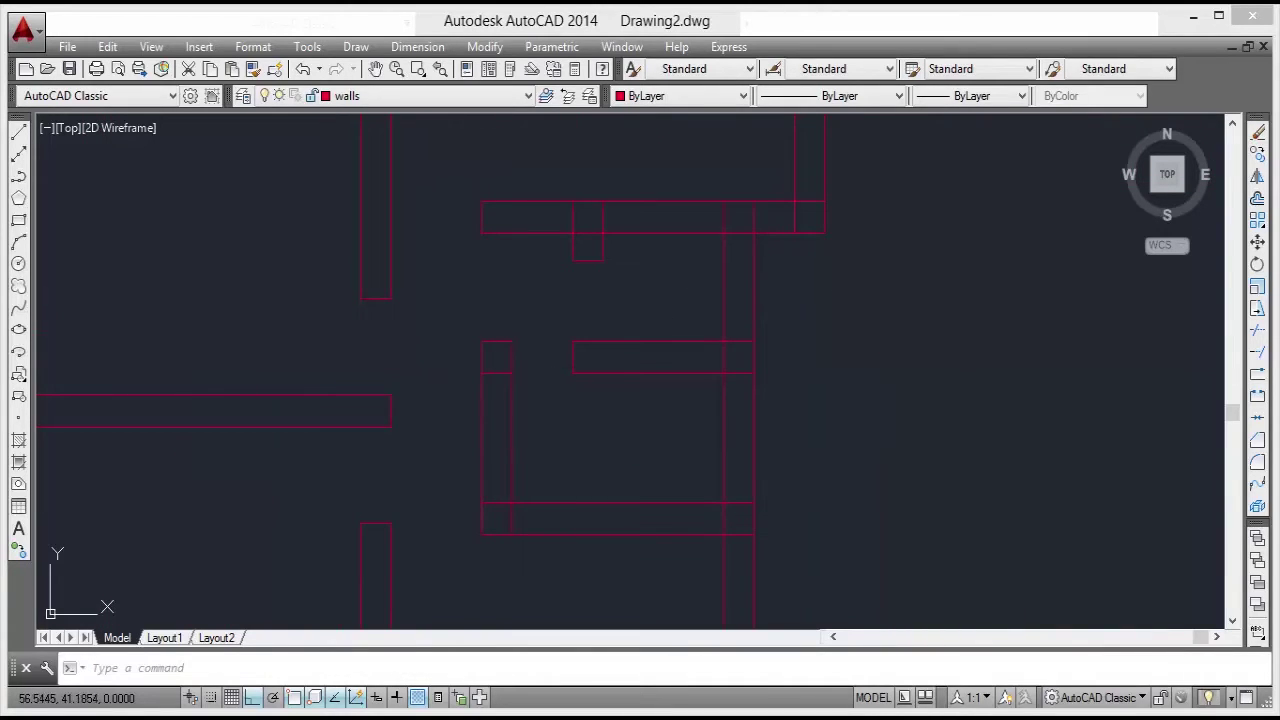
click(497, 373)
key(Delete)
Examine the whole floor plan and its door openings, finishing at the entrance gap in the bottom wall.
scroll(560, 525, down, 2)
middle_drag(526, 560, 611, 481)
middle_drag(597, 347, 579, 399)
scroll(581, 412, down, 4)
middle_drag(551, 528, 572, 485)
scroll(571, 485, up, 2)
middle_drag(569, 429, 530, 458)
middle_drag(589, 344, 591, 391)
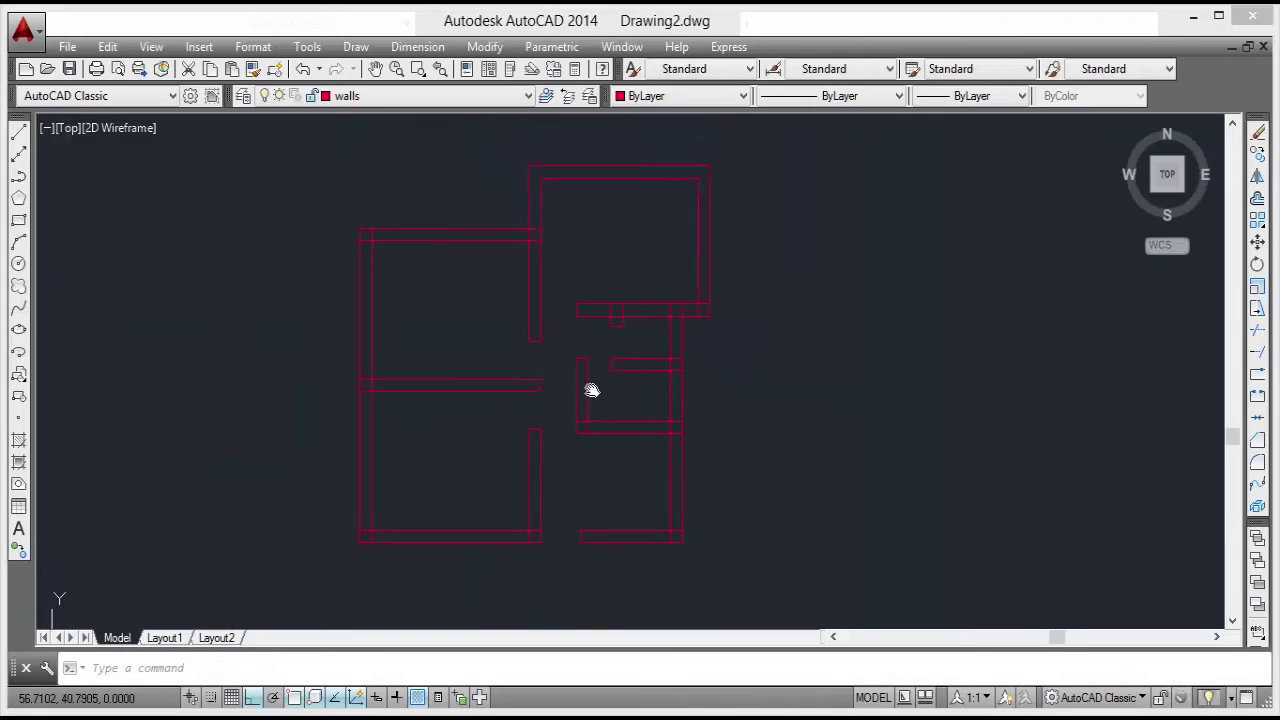
middle_drag(577, 440, 618, 385)
scroll(636, 447, up, 5)
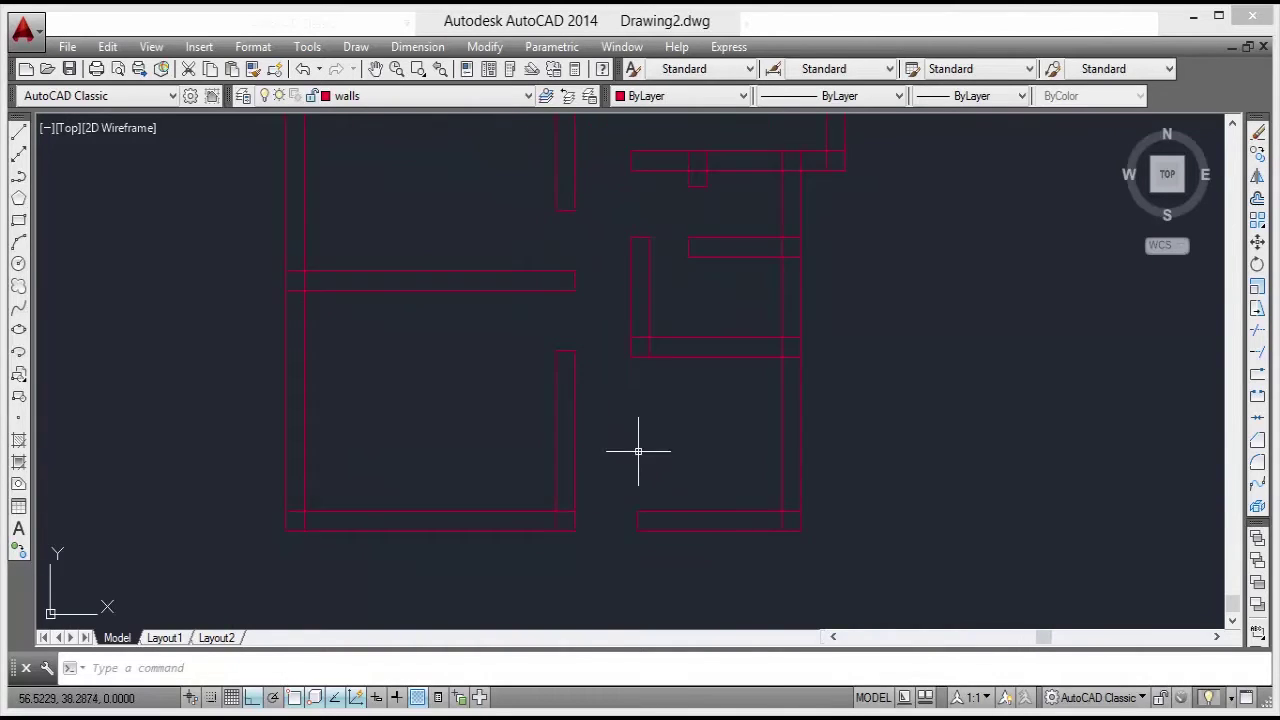
middle_drag(517, 463, 471, 463)
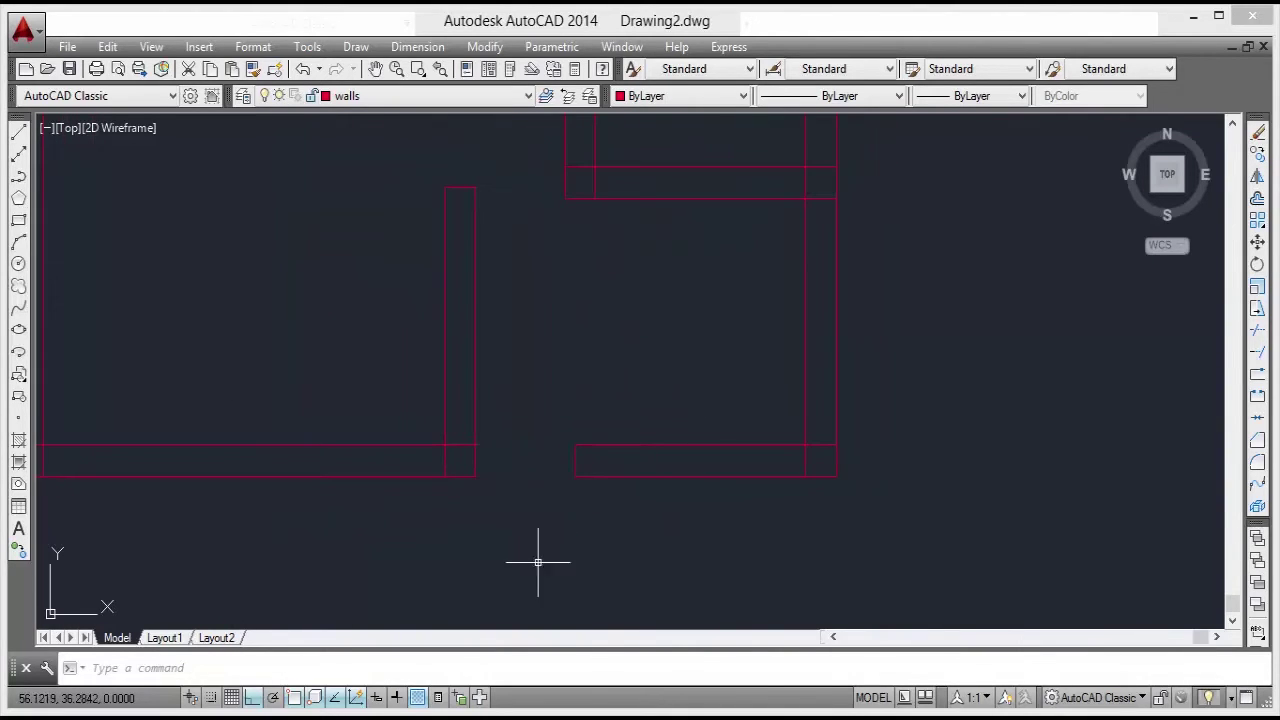
Make the door layer current.
click(400, 96)
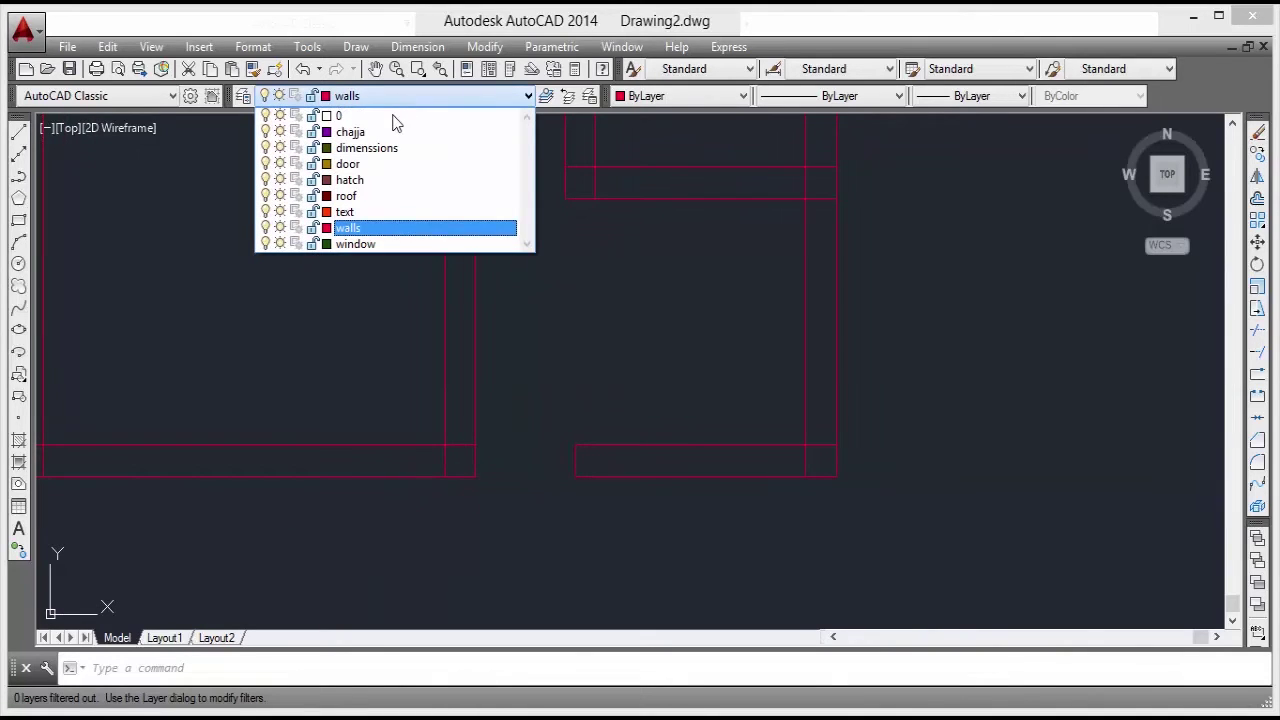
click(355, 168)
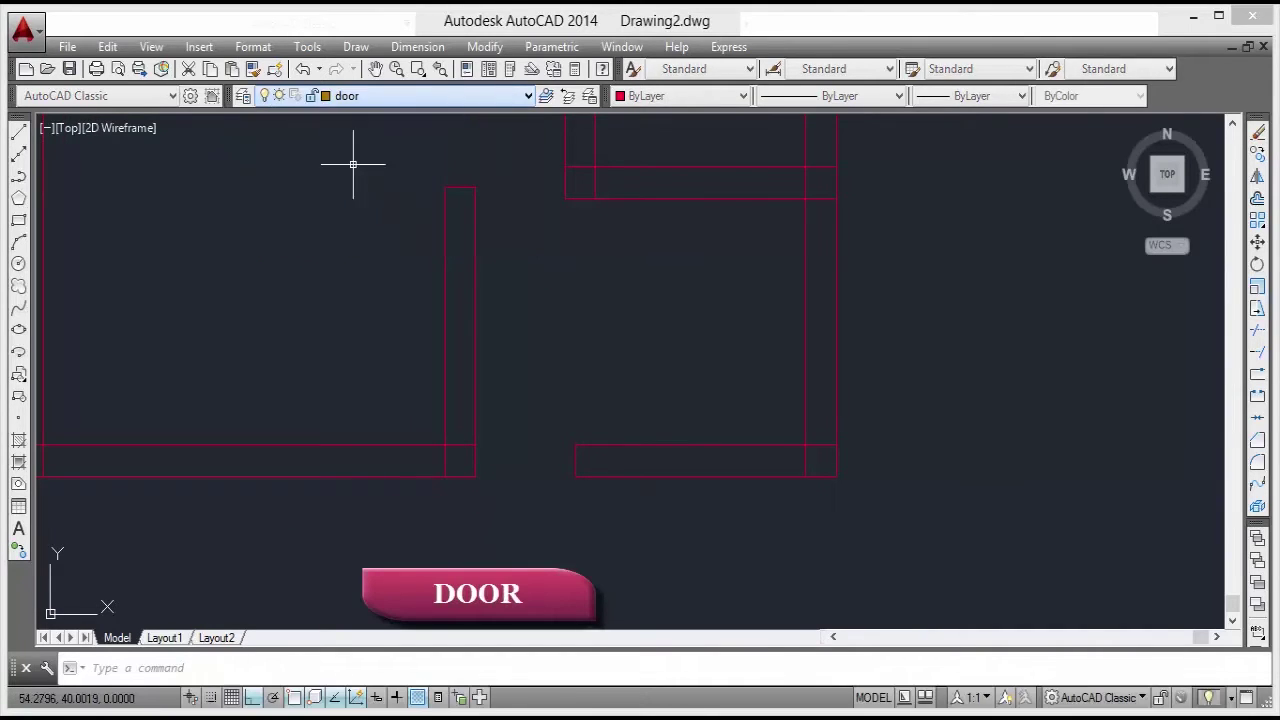
click(370, 98)
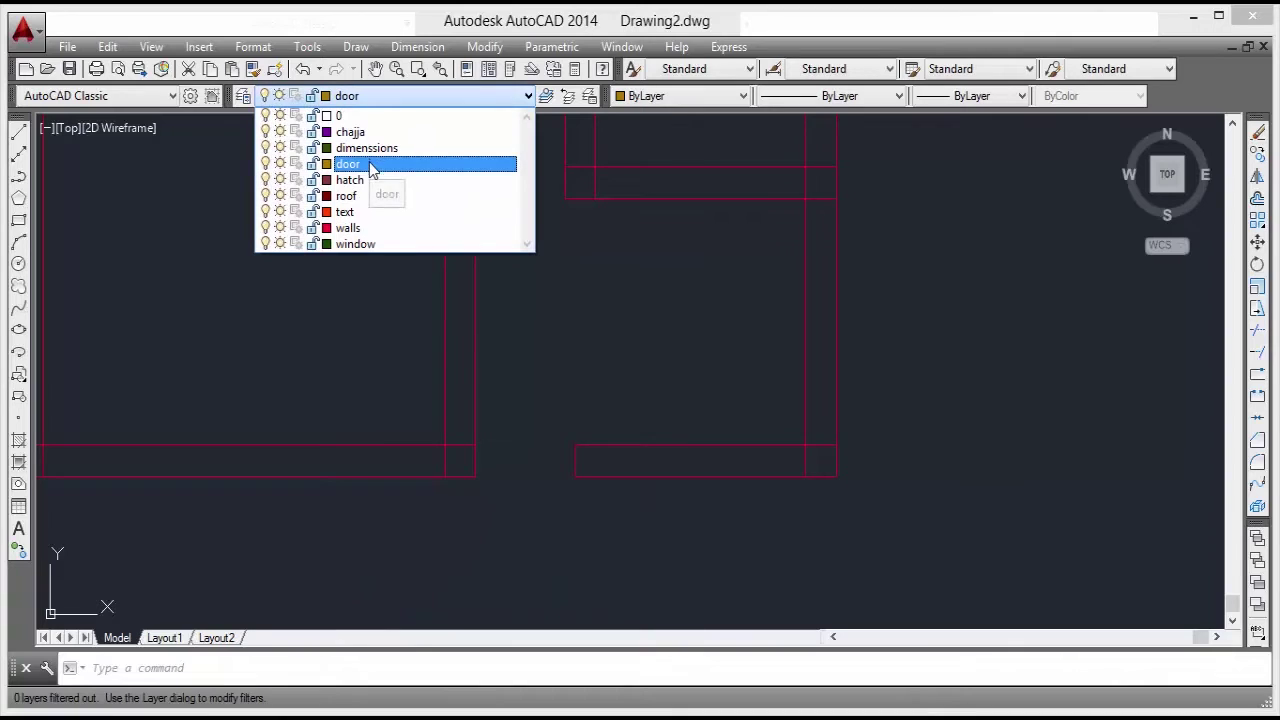
click(371, 166)
click(350, 98)
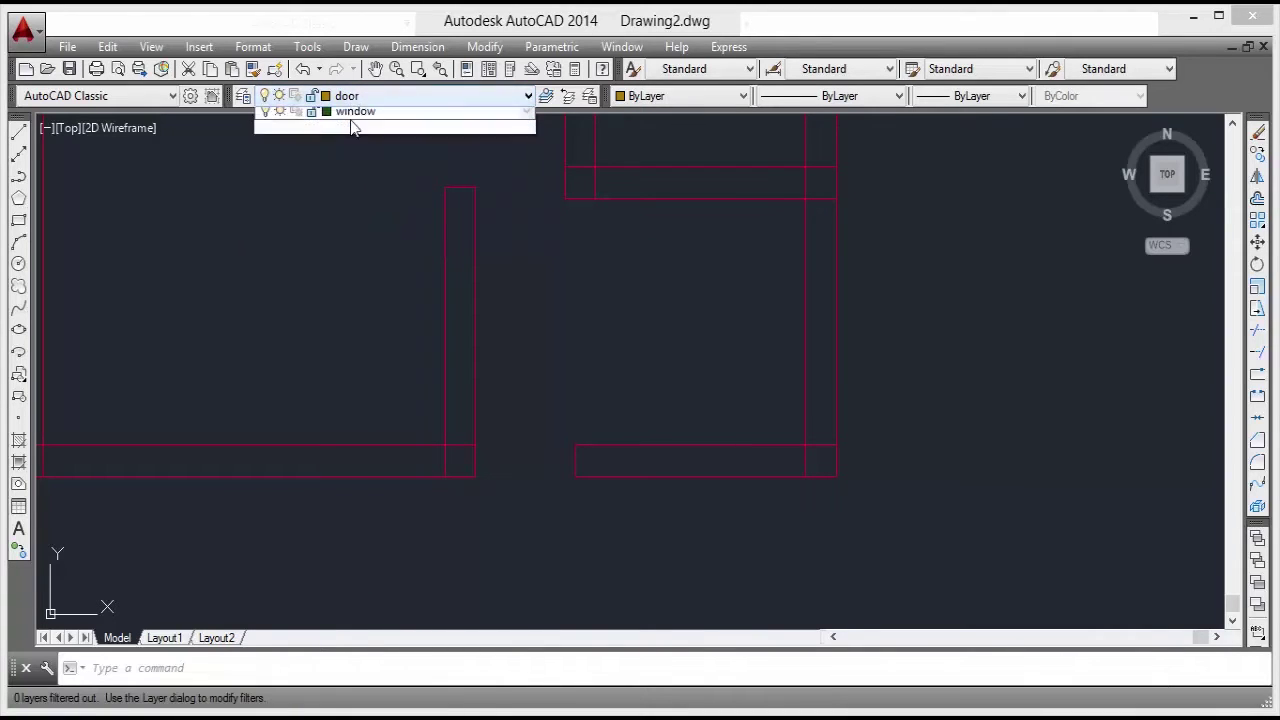
click(355, 166)
Draw a horizontal line across the entrance gap in the bottom wall and a vertical line upward from its left end.
middle_drag(538, 443, 491, 344)
scroll(371, 349, up, 4)
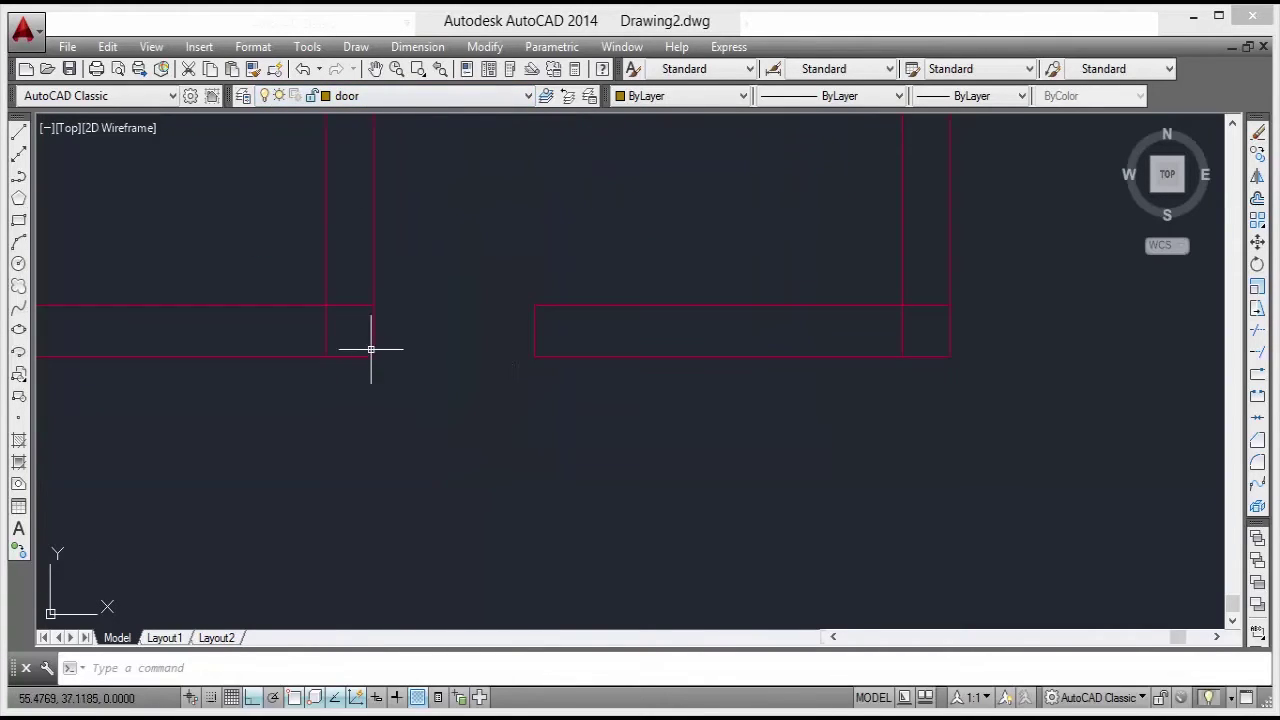
text(l)
key(Return)
scroll(614, 446, up, 3)
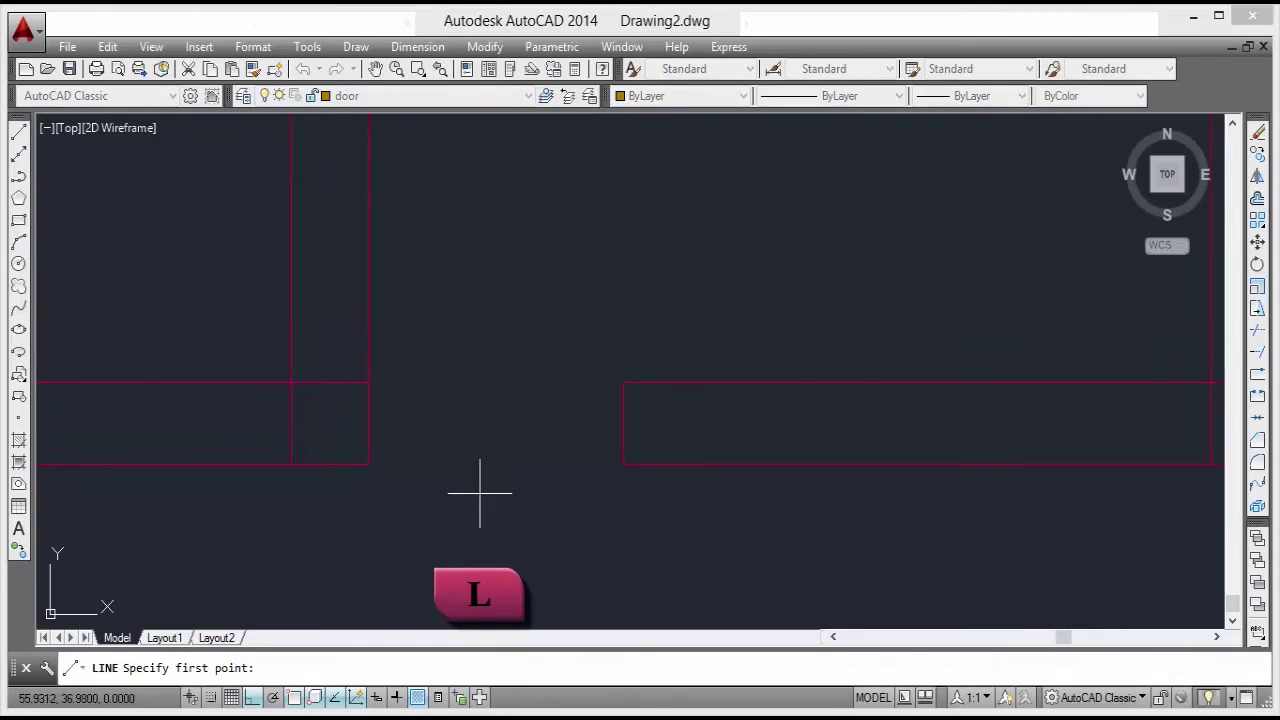
click(677, 444)
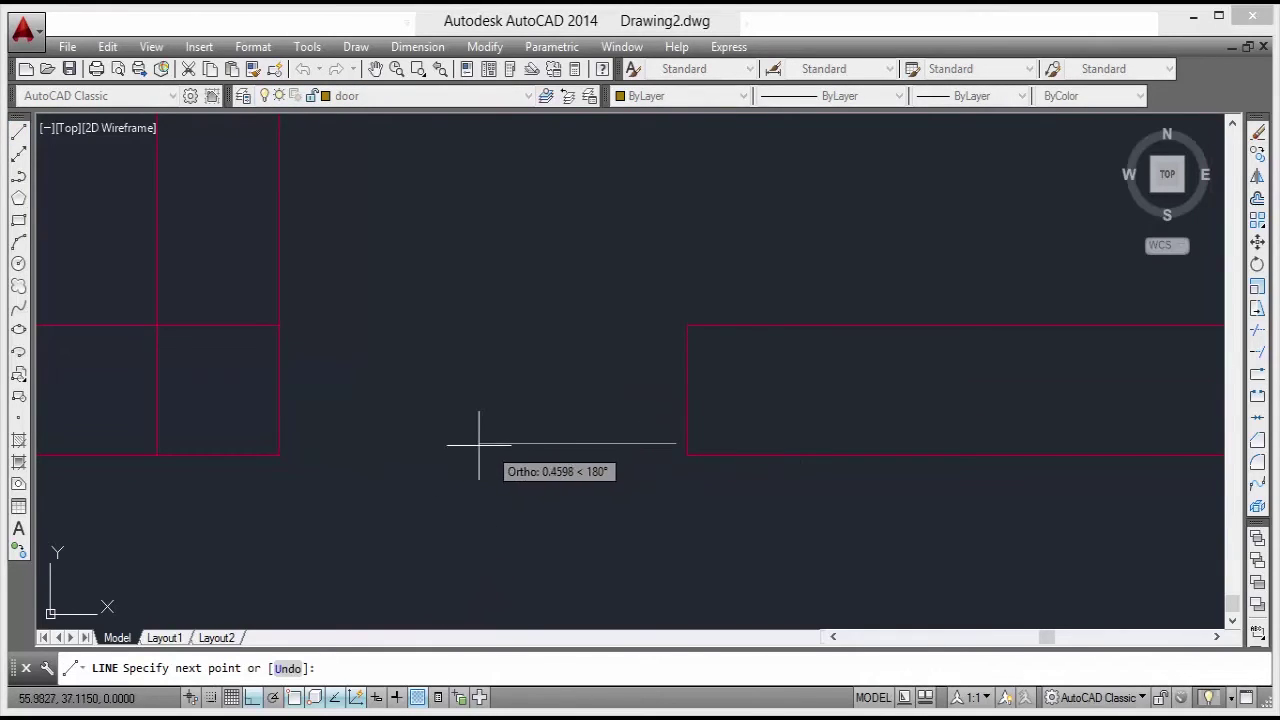
click(291, 443)
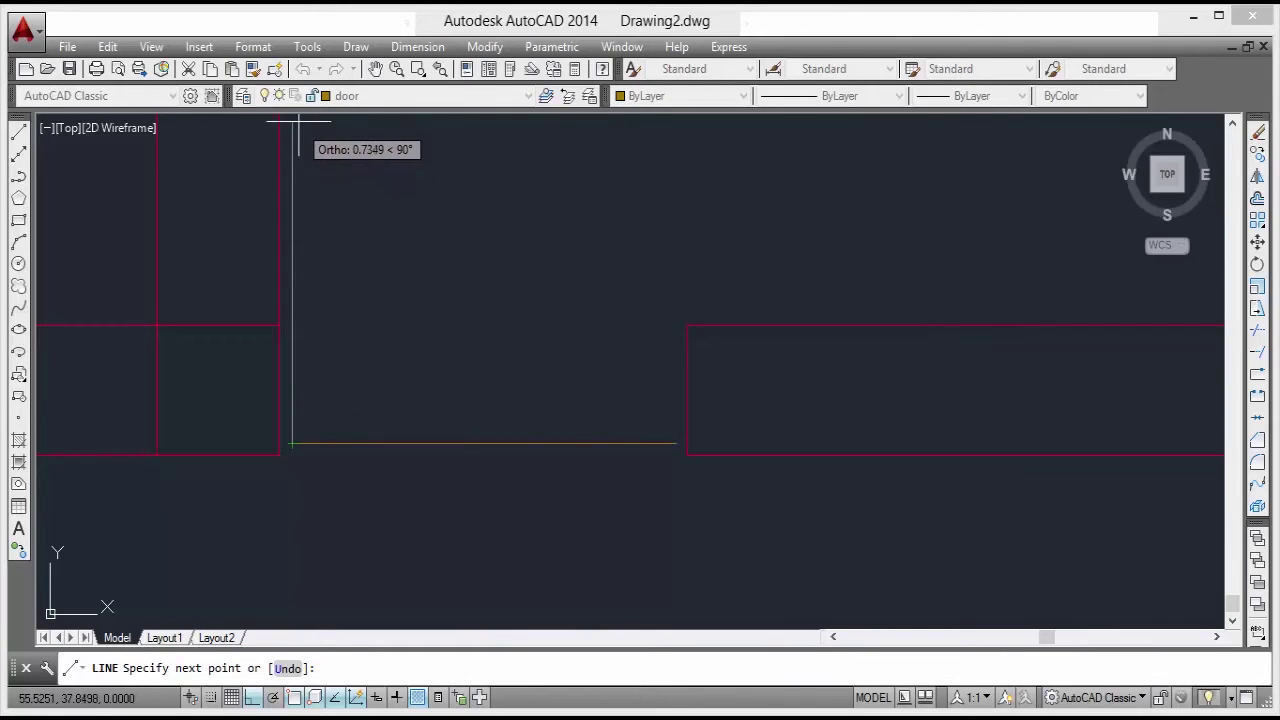
middle_drag(394, 306, 402, 461)
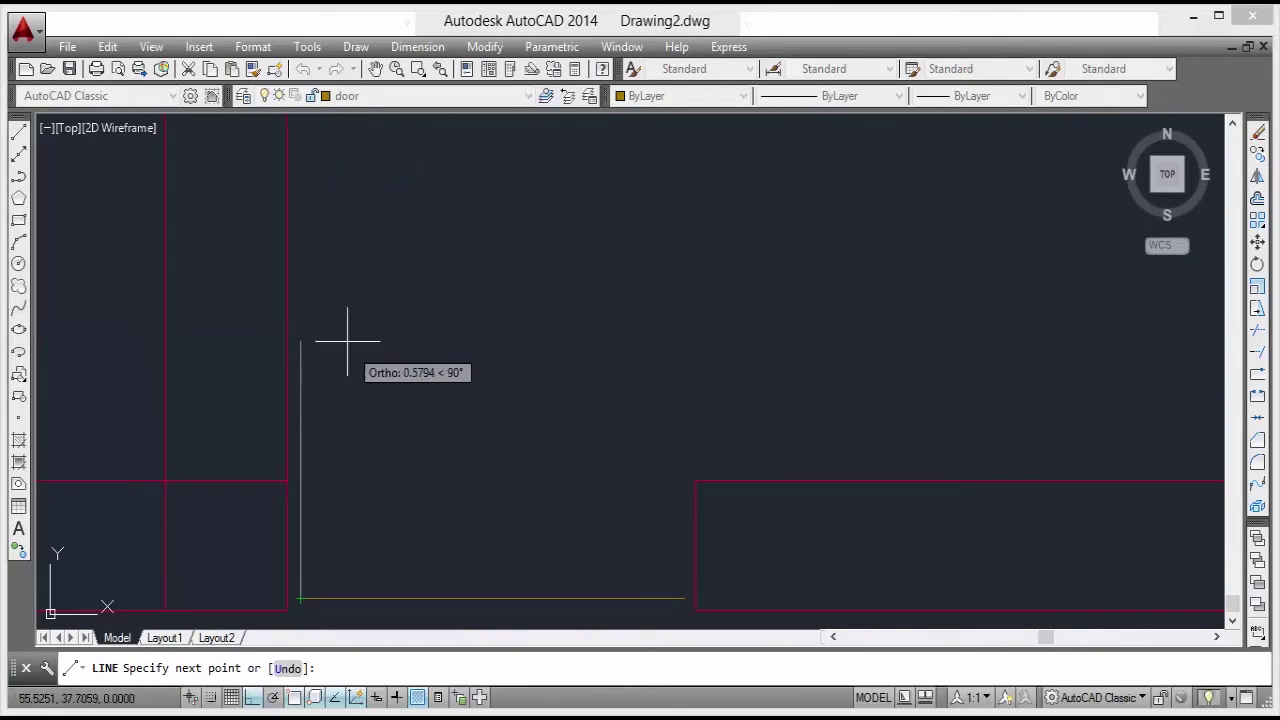
click(306, 304)
scroll(445, 300, down, 4)
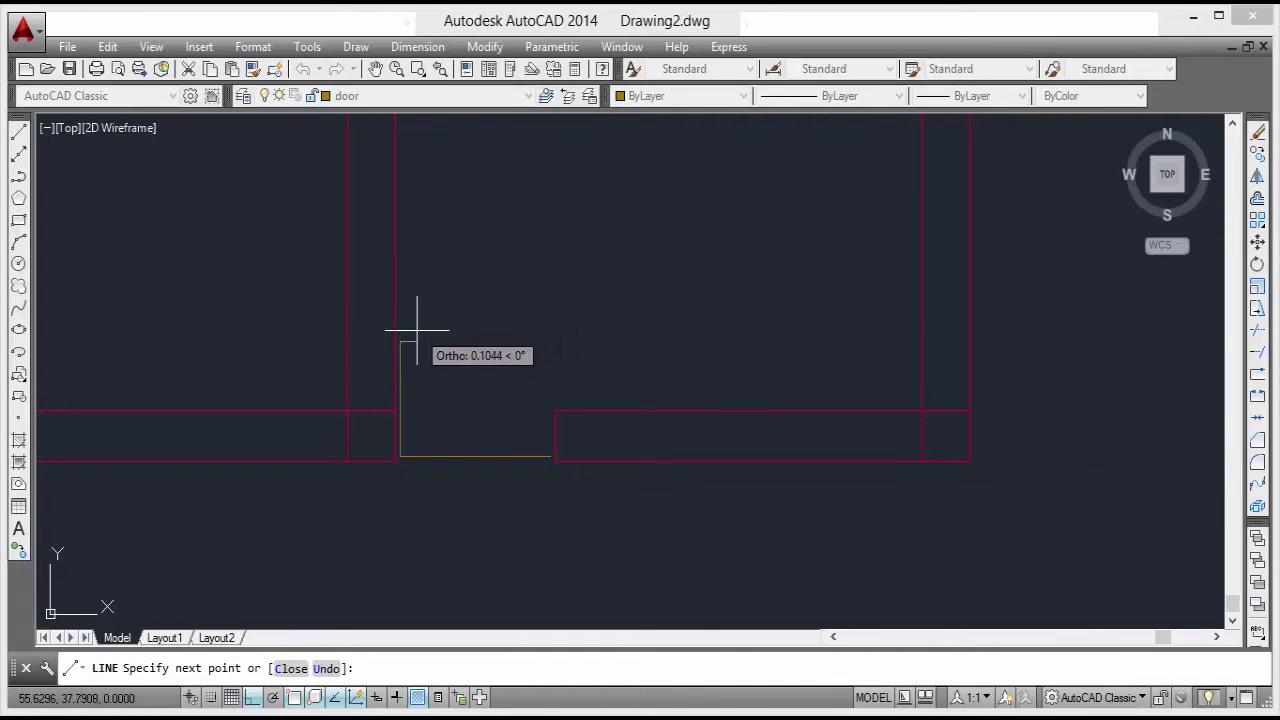
key(Escape)
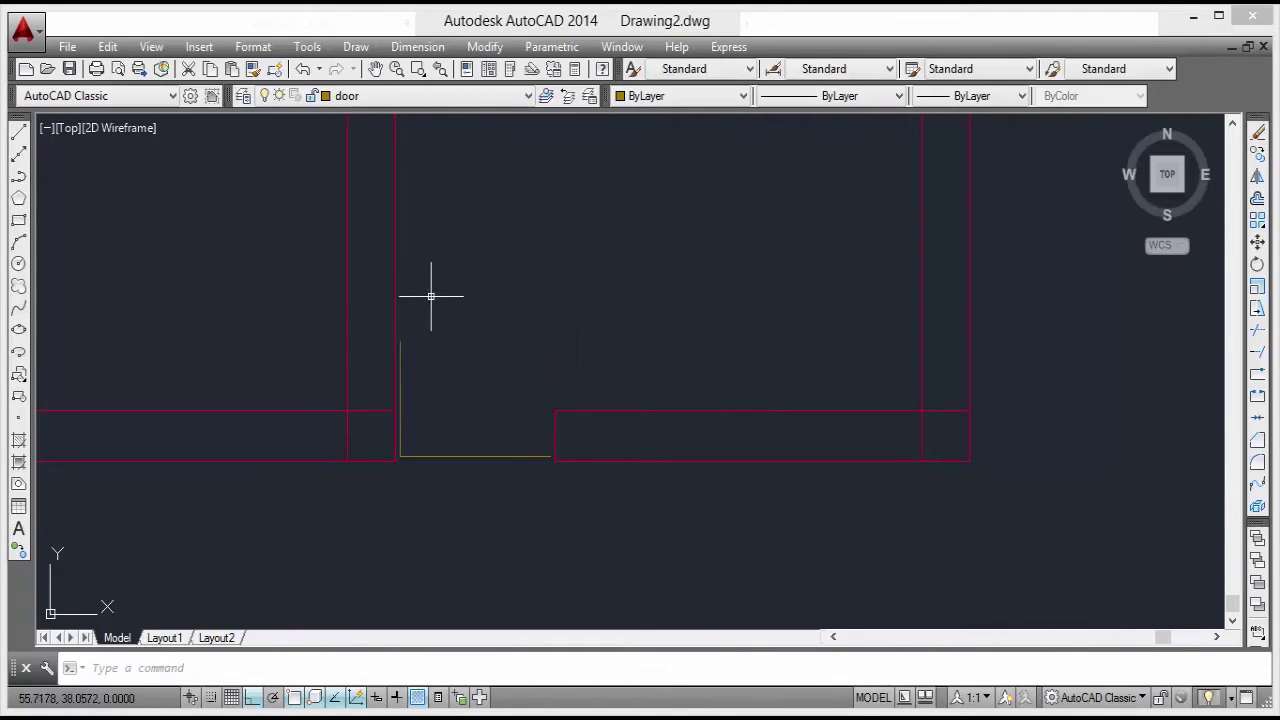
Undo the horizontal and vertical door lines drawn in the entrance gap.
scroll(497, 460, up, 2)
scroll(462, 466, down, 2)
key(ctrl+z)
key(ctrl+z)
Draw a horizontal door line across the entrance gap in the bottom wall and a vertical line upward from its left end.
middle_drag(488, 411, 428, 429)
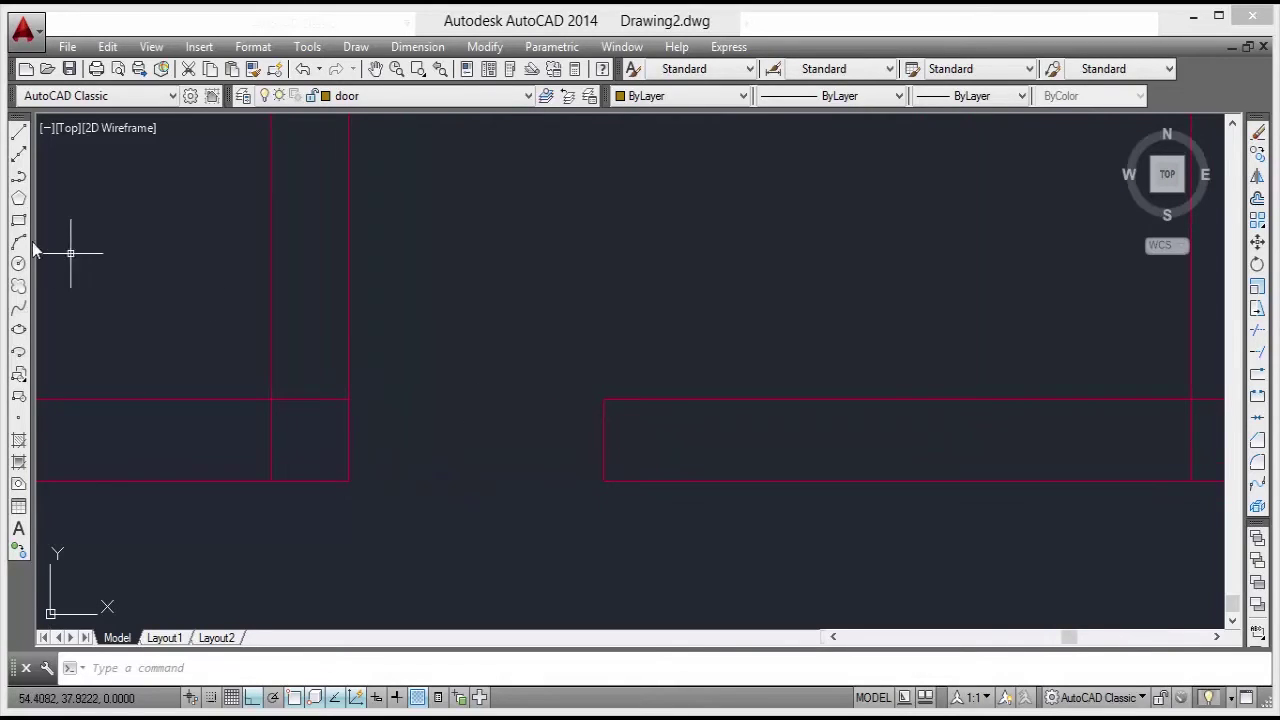
click(18, 133)
scroll(575, 477, up, 2)
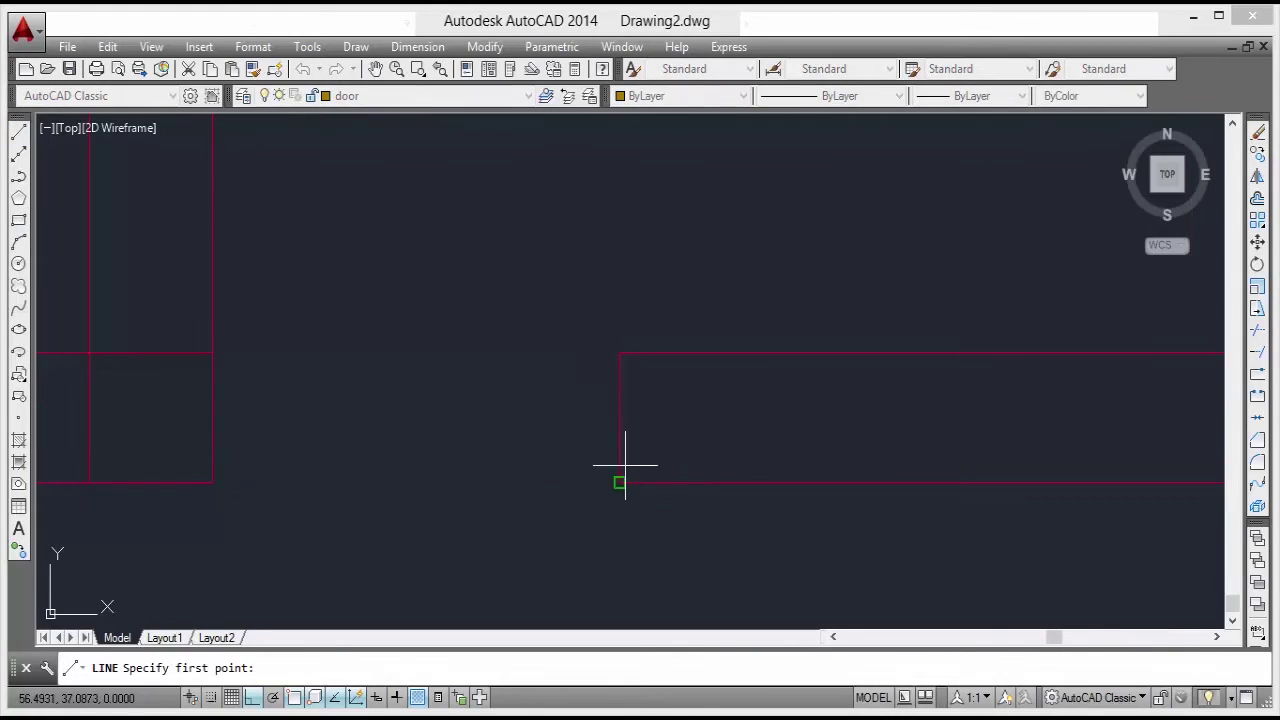
click(608, 462)
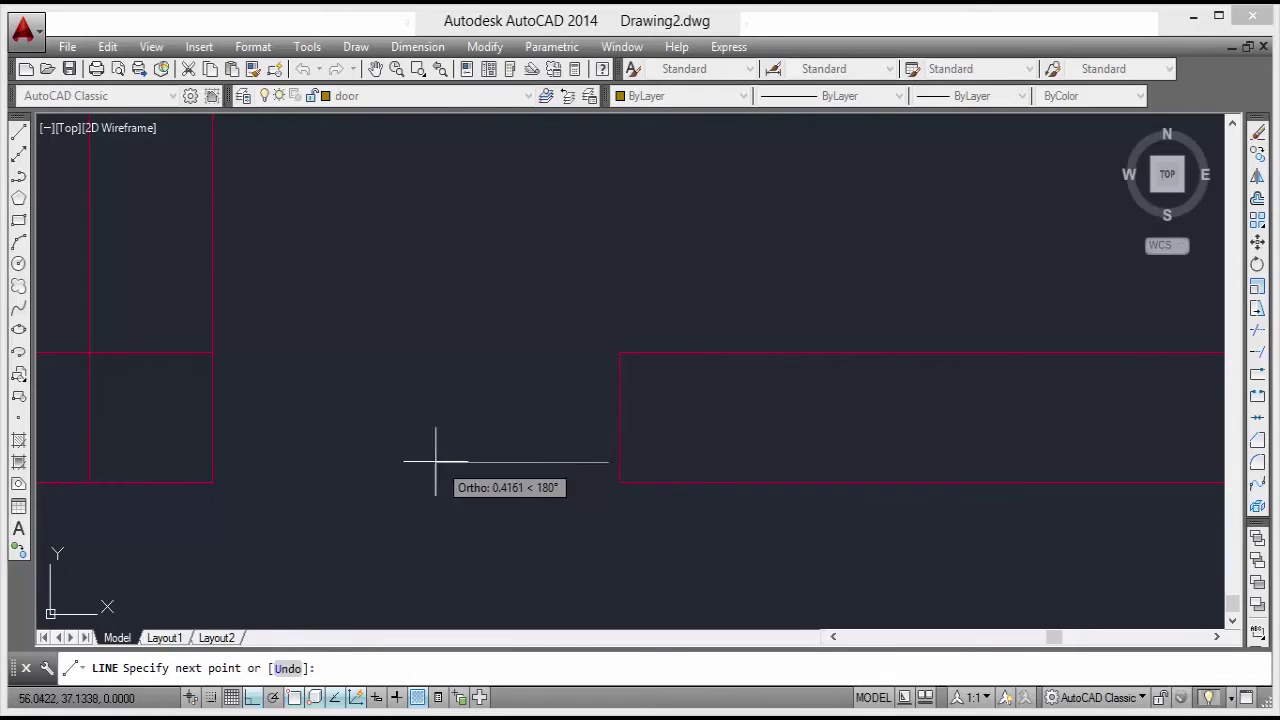
click(227, 462)
middle_drag(255, 262, 254, 374)
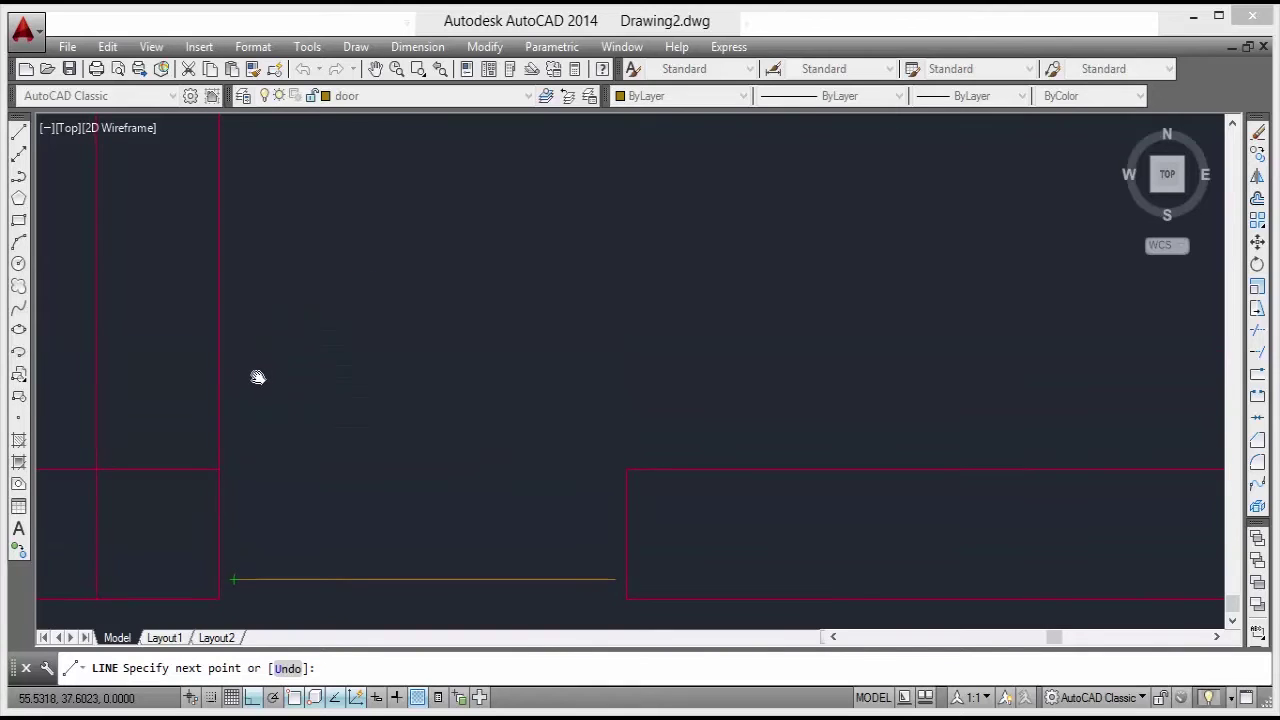
click(240, 248)
key(Escape)
Draw a vertical door line in the opening below the left horizontal wall's end and a horizontal line leftward from its top, just under that wall.
scroll(286, 199, down, 4)
middle_drag(351, 302, 400, 546)
middle_drag(351, 404, 428, 437)
key(Return)
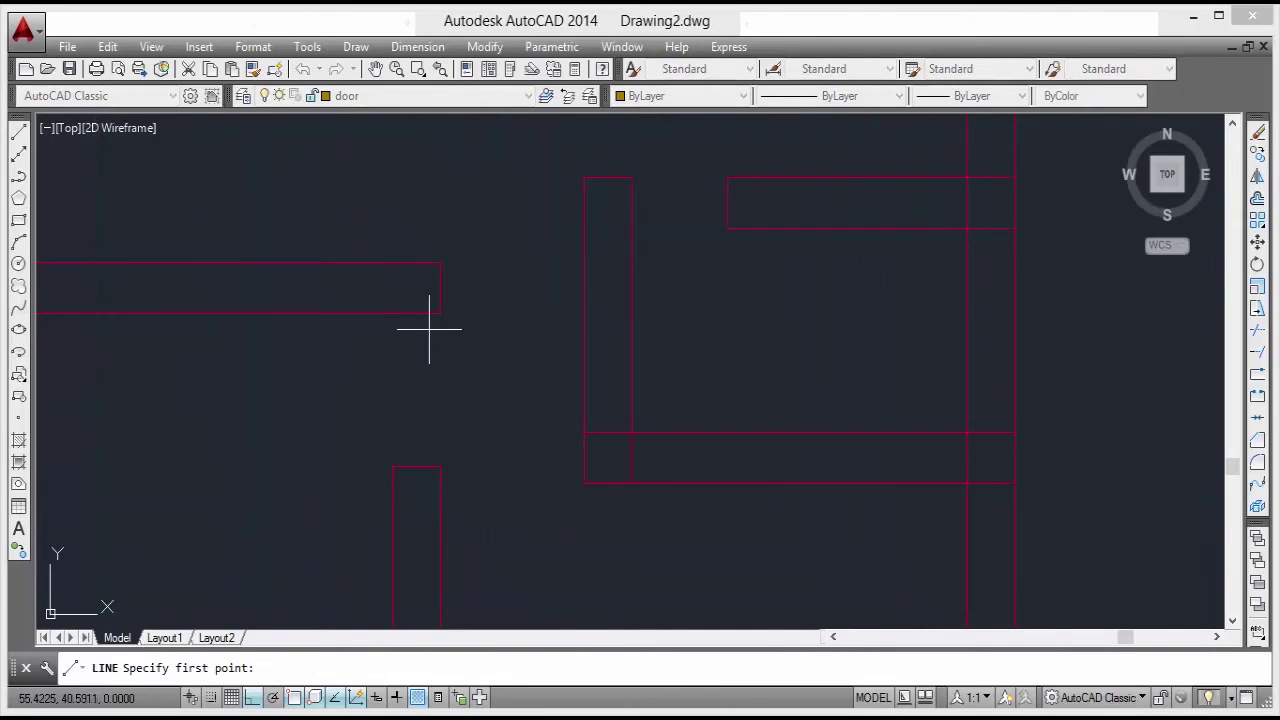
scroll(429, 328, up, 2)
middle_drag(423, 320, 422, 291)
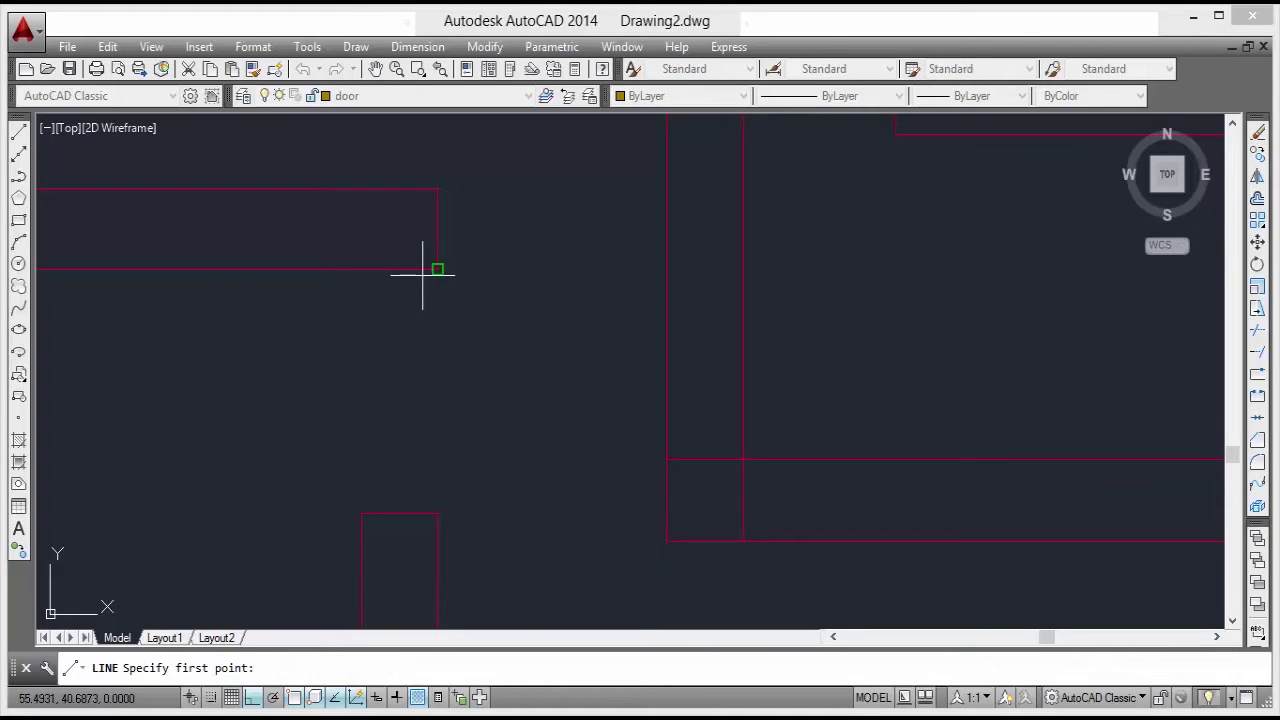
key(Return)
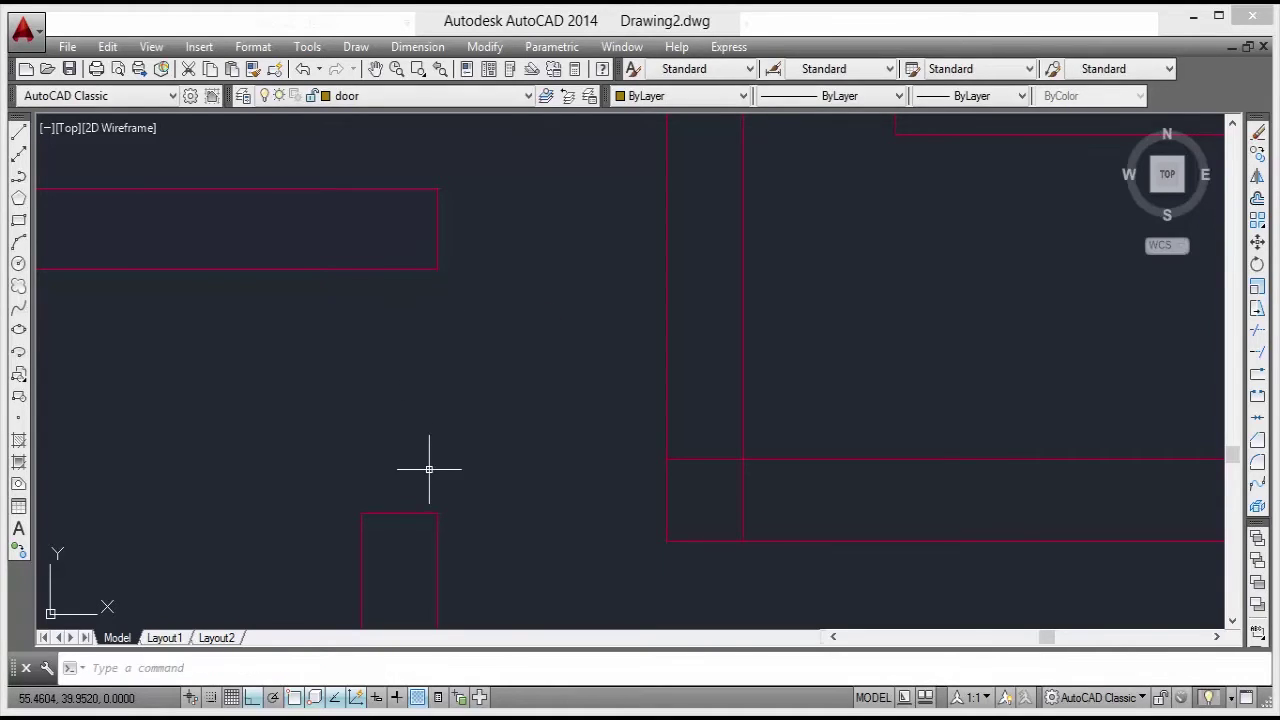
key(Return)
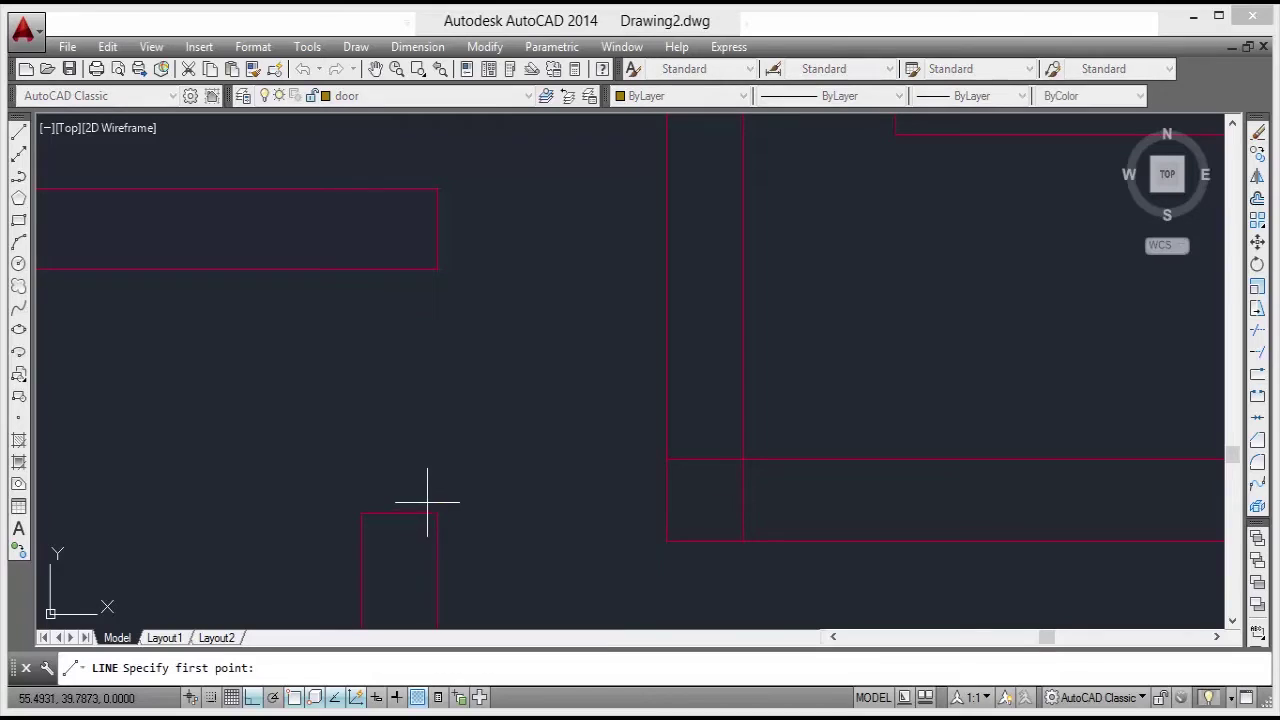
click(422, 500)
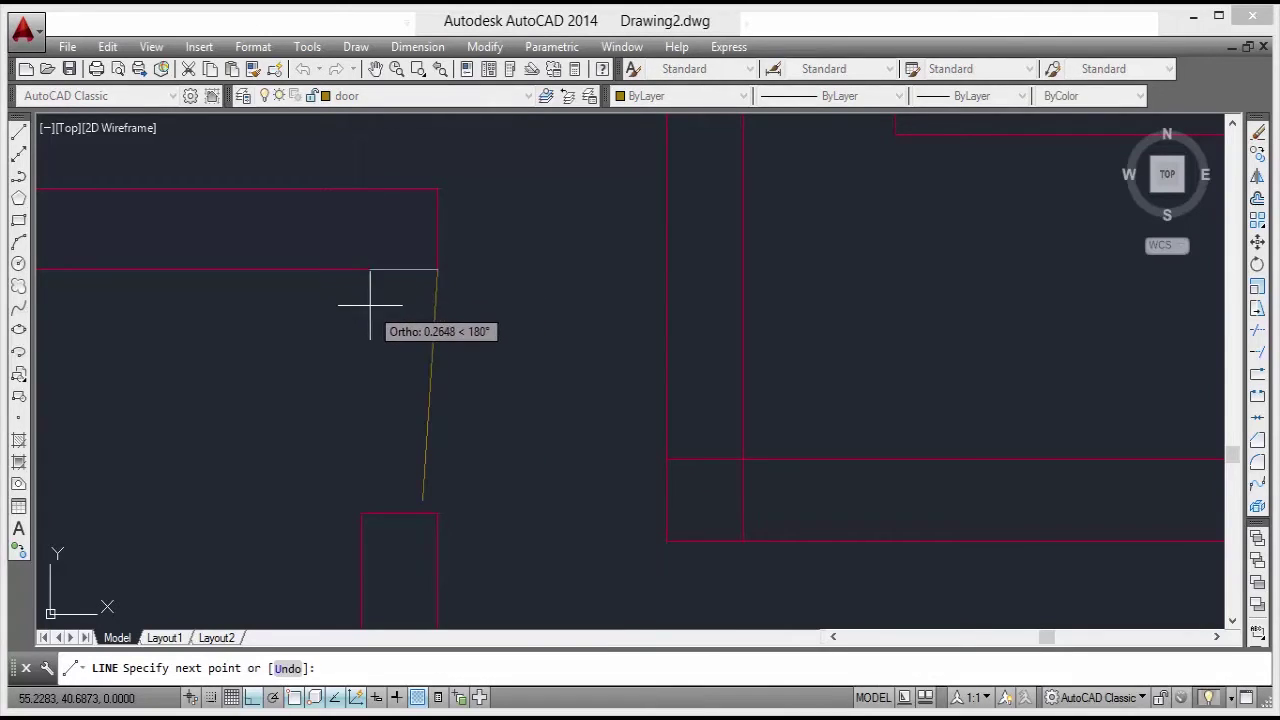
click(422, 287)
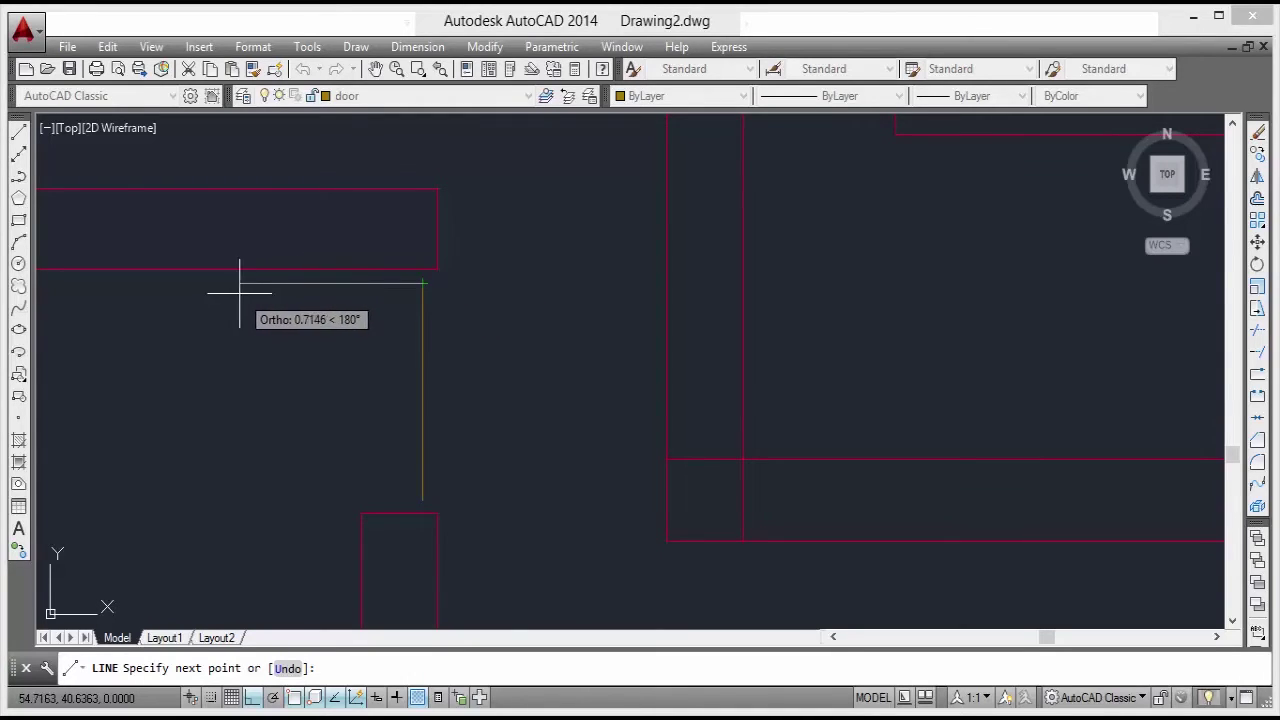
key(Return)
Draw a vertical door line in the opening above the same wall and a horizontal line leftward from its lower end, just over the wall.
middle_drag(357, 293, 408, 459)
key(Return)
middle_drag(414, 334, 454, 400)
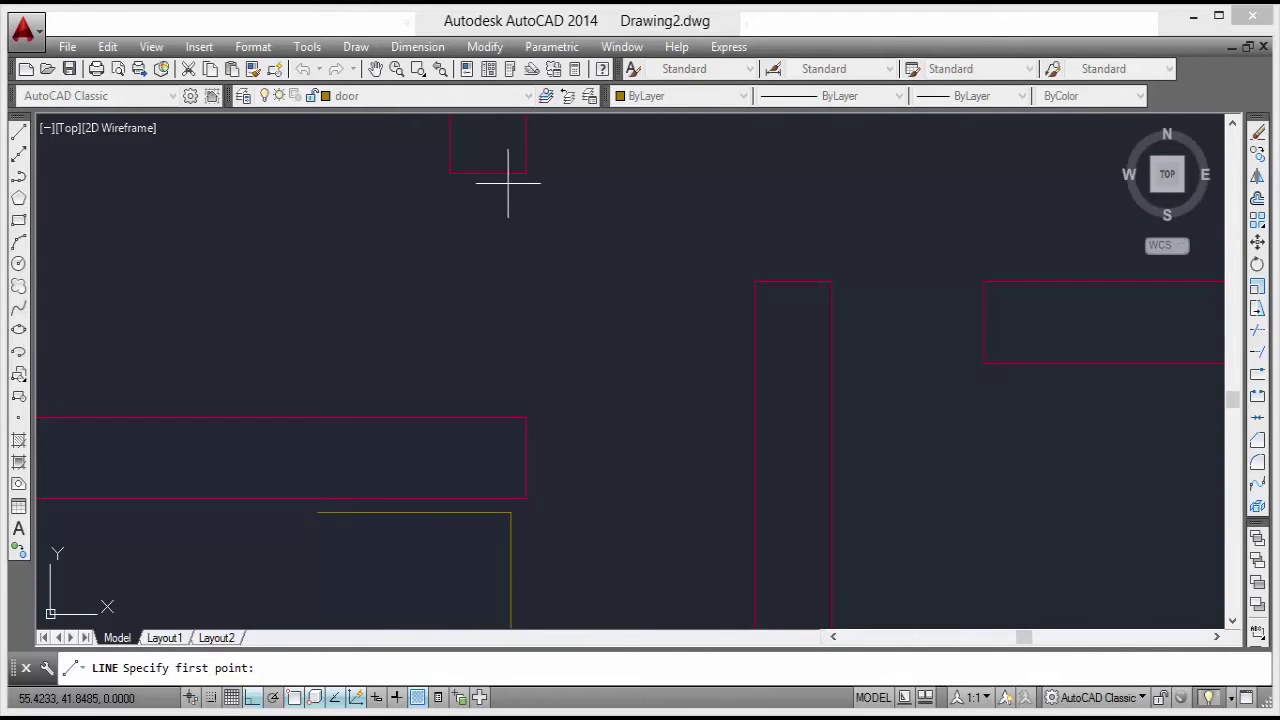
click(508, 183)
click(502, 406)
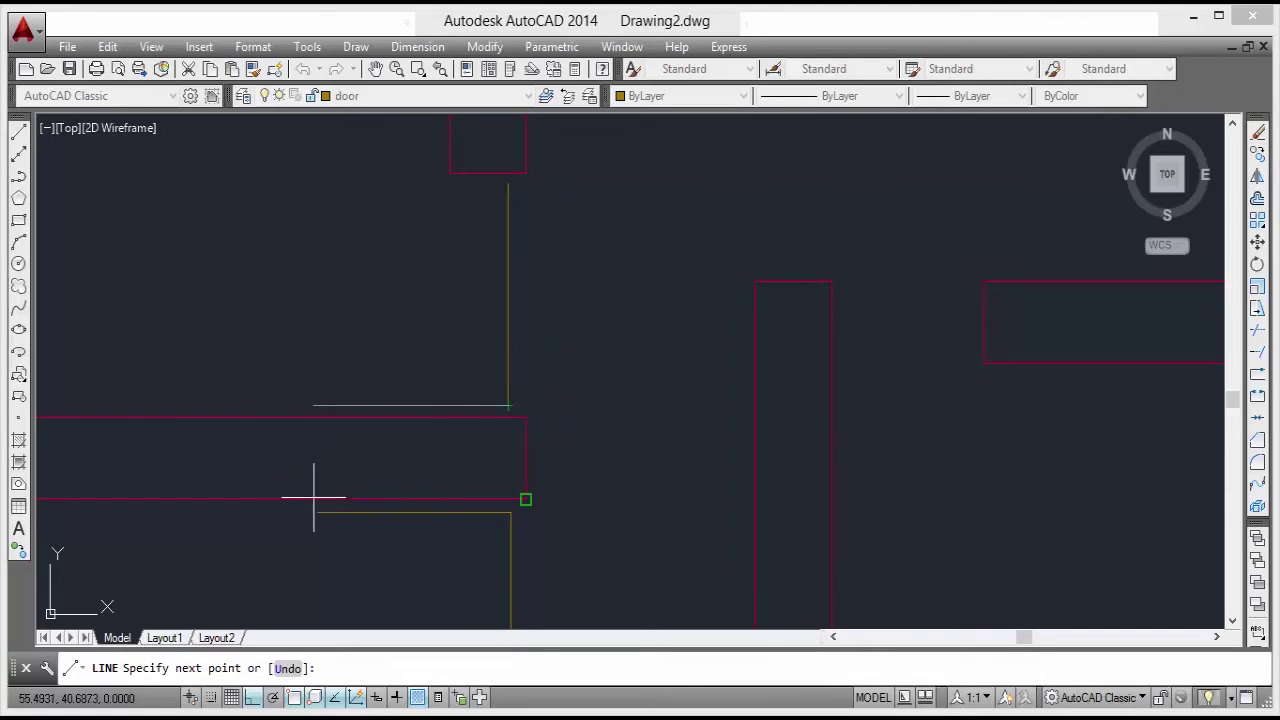
click(317, 406)
key(Escape)
Draw a horizontal door line across the opening left of the upper horizontal wall and a vertical line upward from its left end.
scroll(380, 370, down, 2)
middle_drag(589, 405, 526, 589)
middle_drag(488, 463, 489, 524)
scroll(472, 384, up, 4)
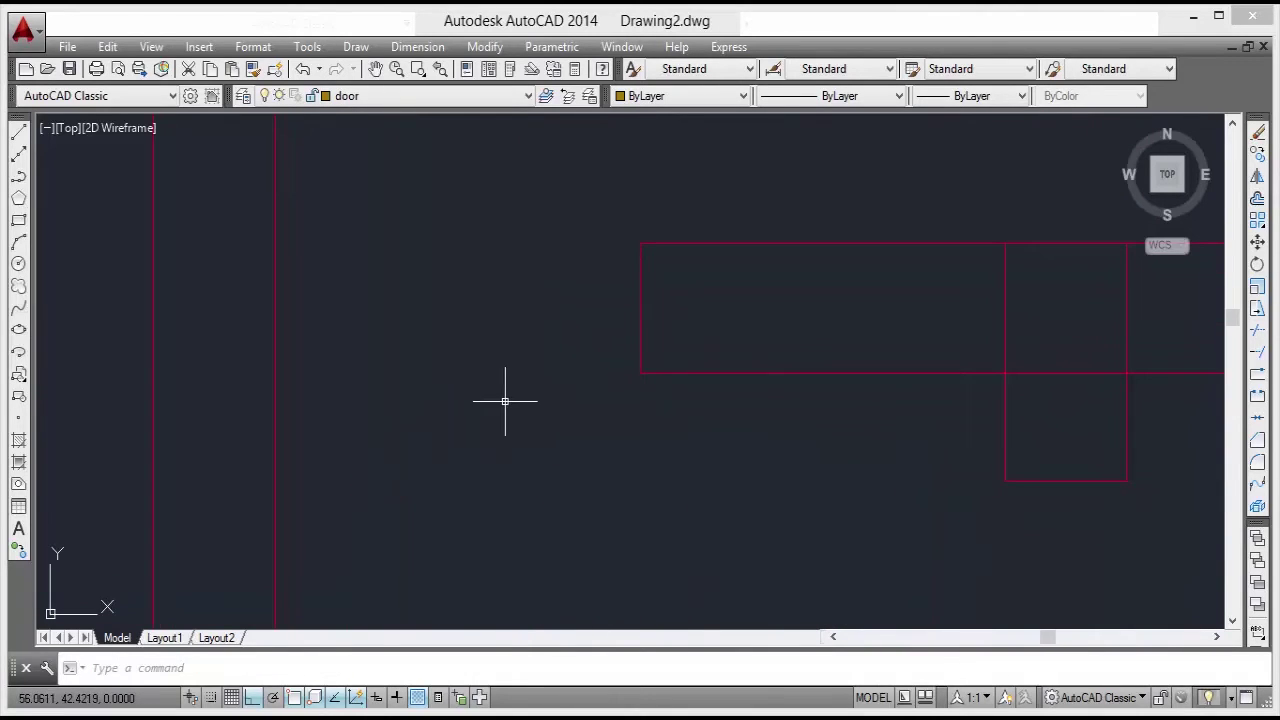
key(Return)
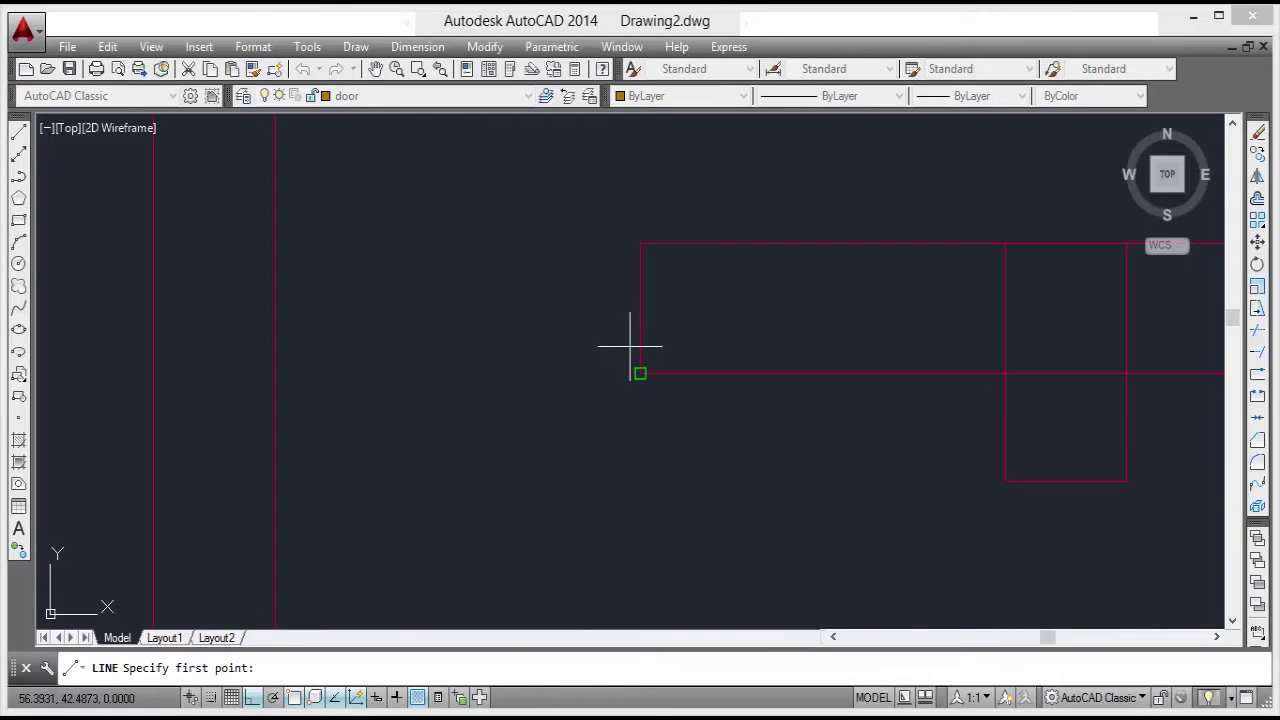
click(630, 354)
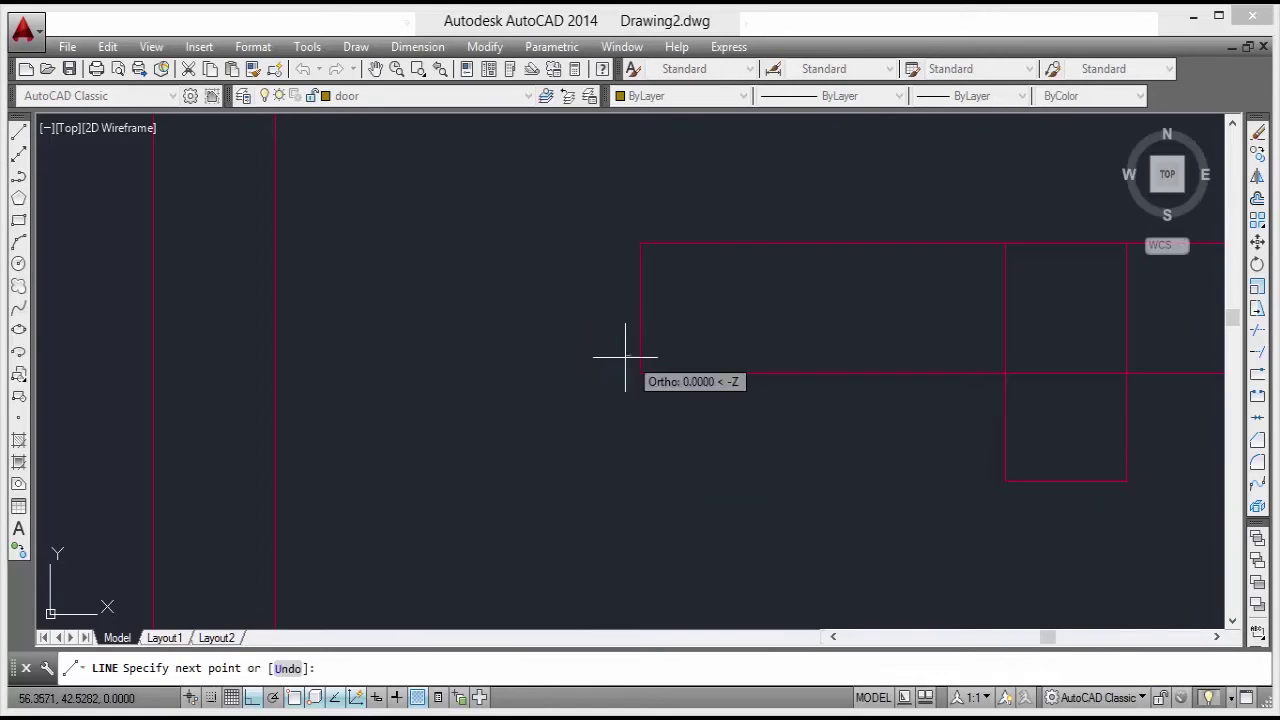
click(287, 354)
middle_drag(286, 157, 289, 340)
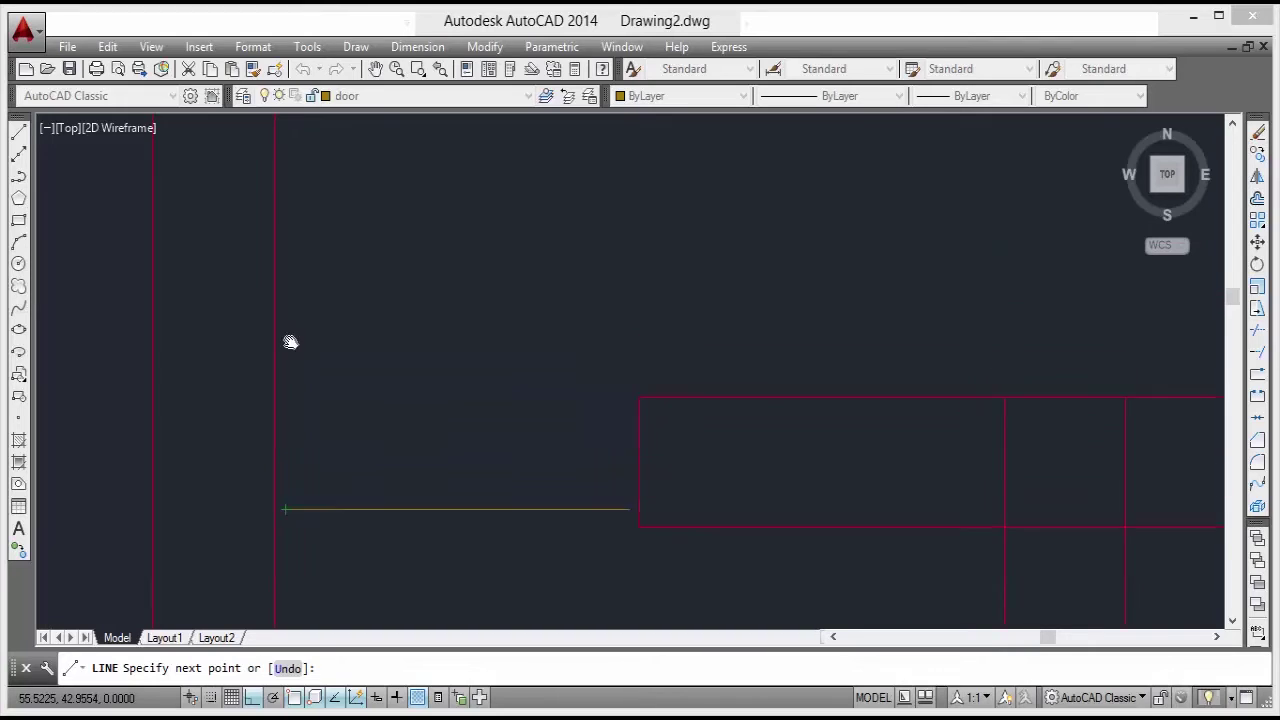
click(286, 262)
key(Return)
Draw a vertical door line in the opening below the short wall stub and a horizontal line rightward from its lower end.
scroll(455, 305, down, 3)
middle_drag(605, 414, 449, 365)
text(l)
key(Return)
scroll(591, 467, up, 2)
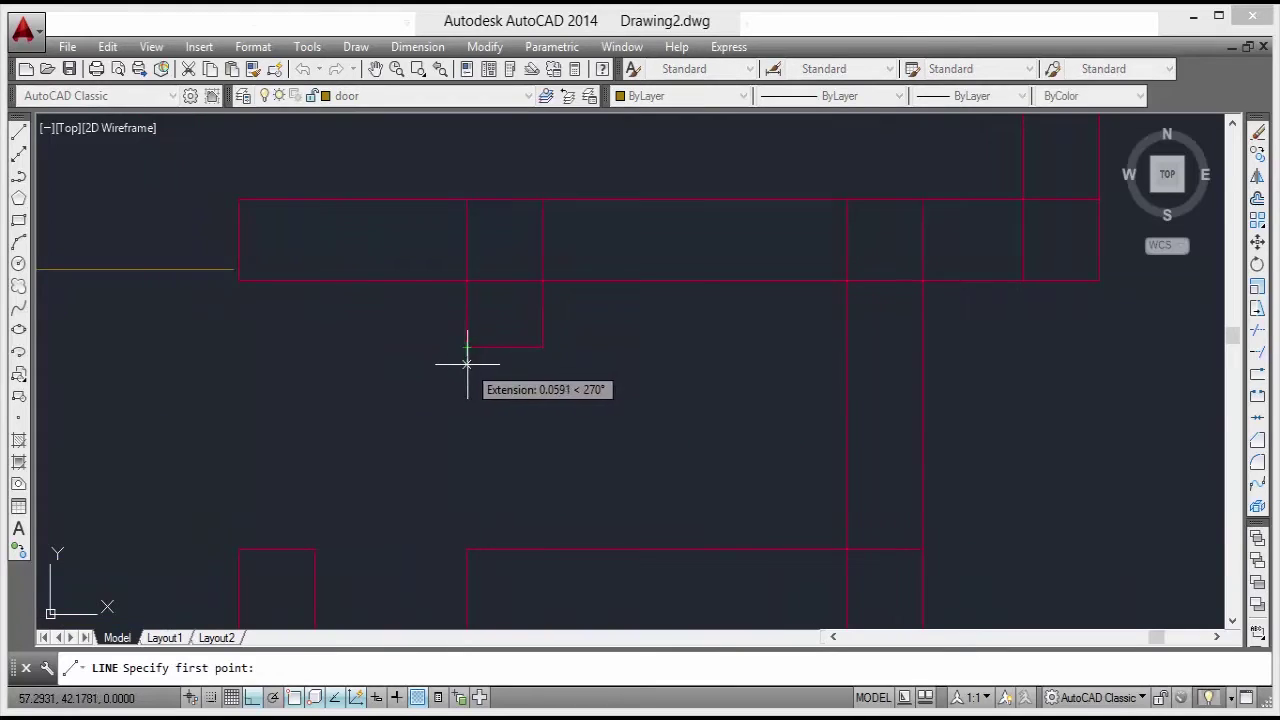
click(467, 364)
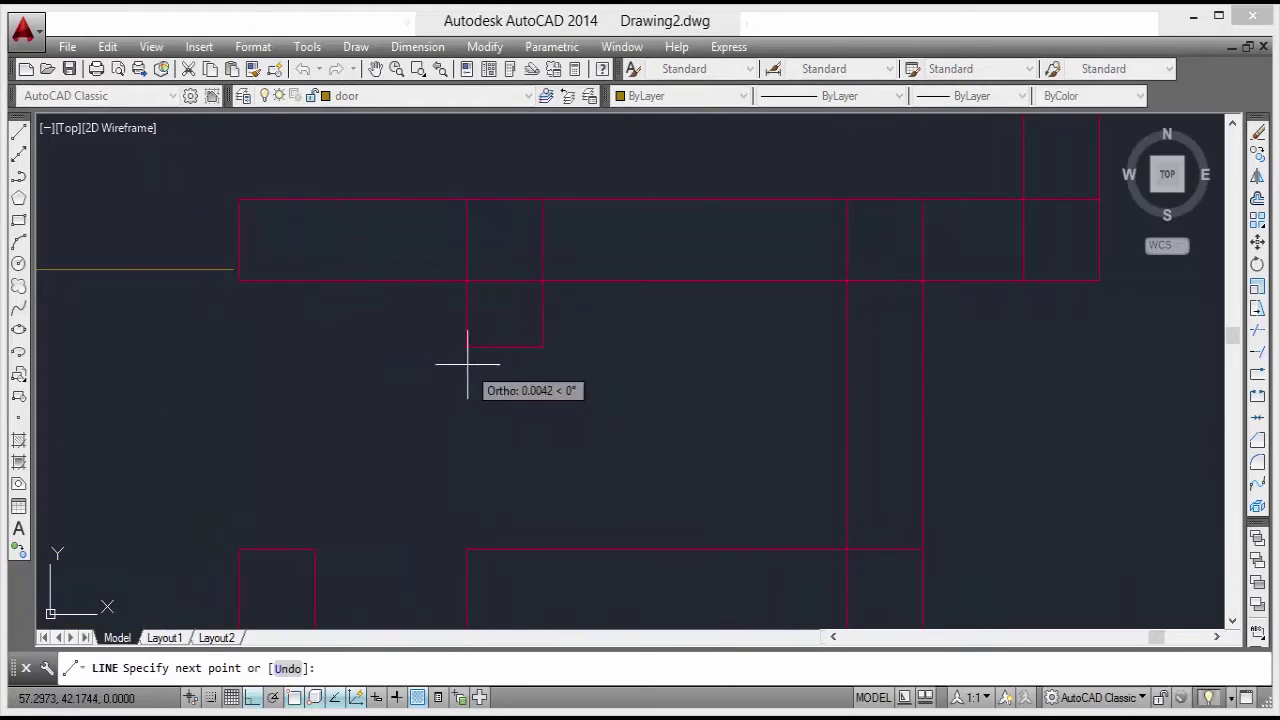
click(467, 534)
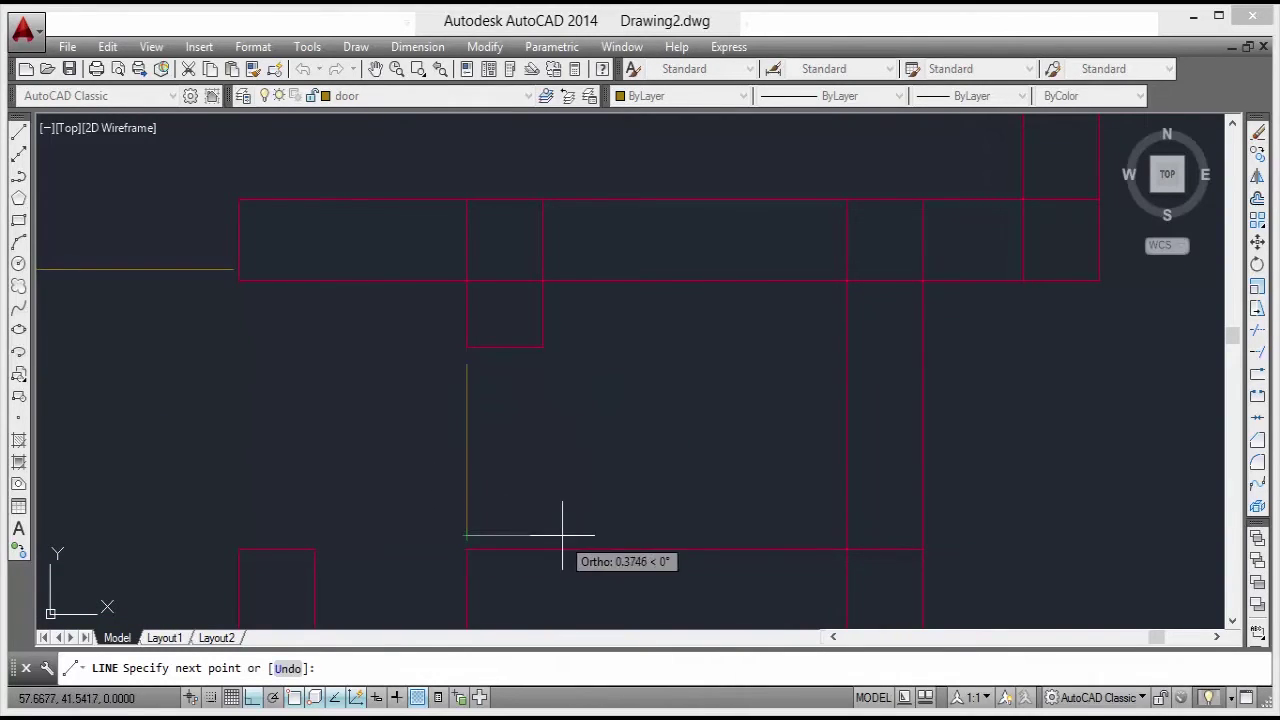
click(645, 535)
key(Return)
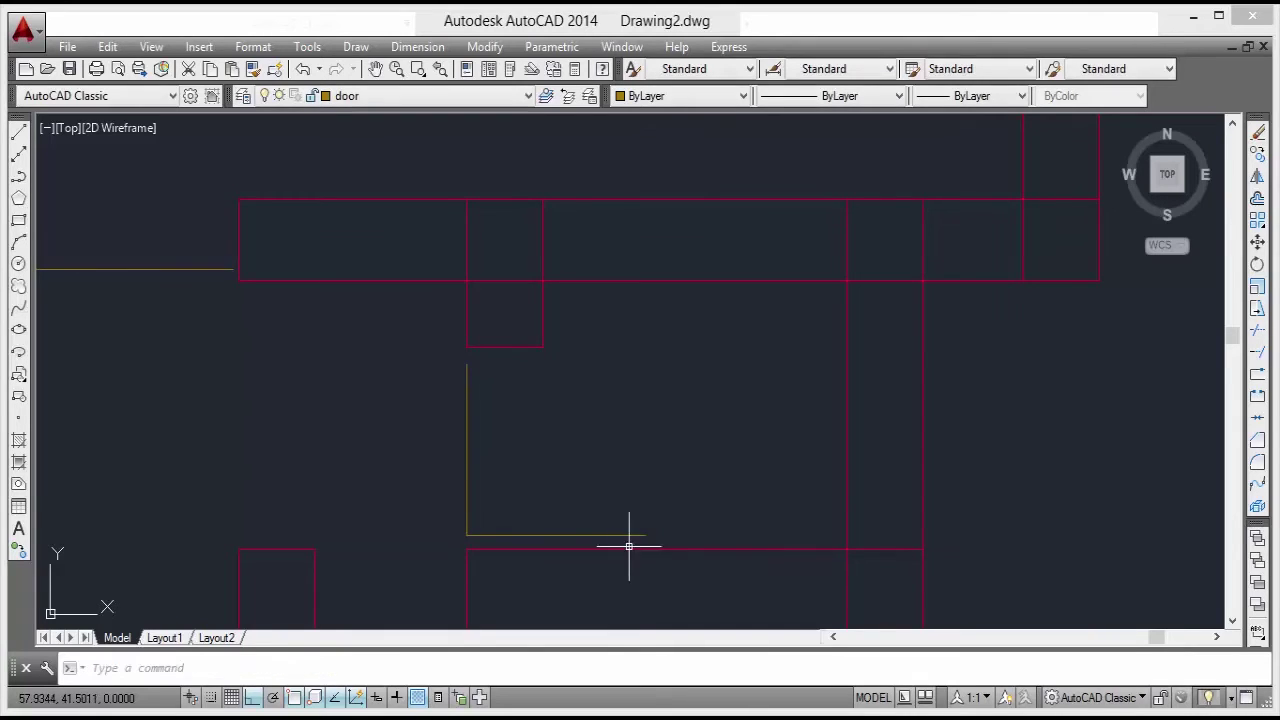
middle_drag(480, 508, 514, 363)
key(Return)
middle_drag(382, 465, 467, 415)
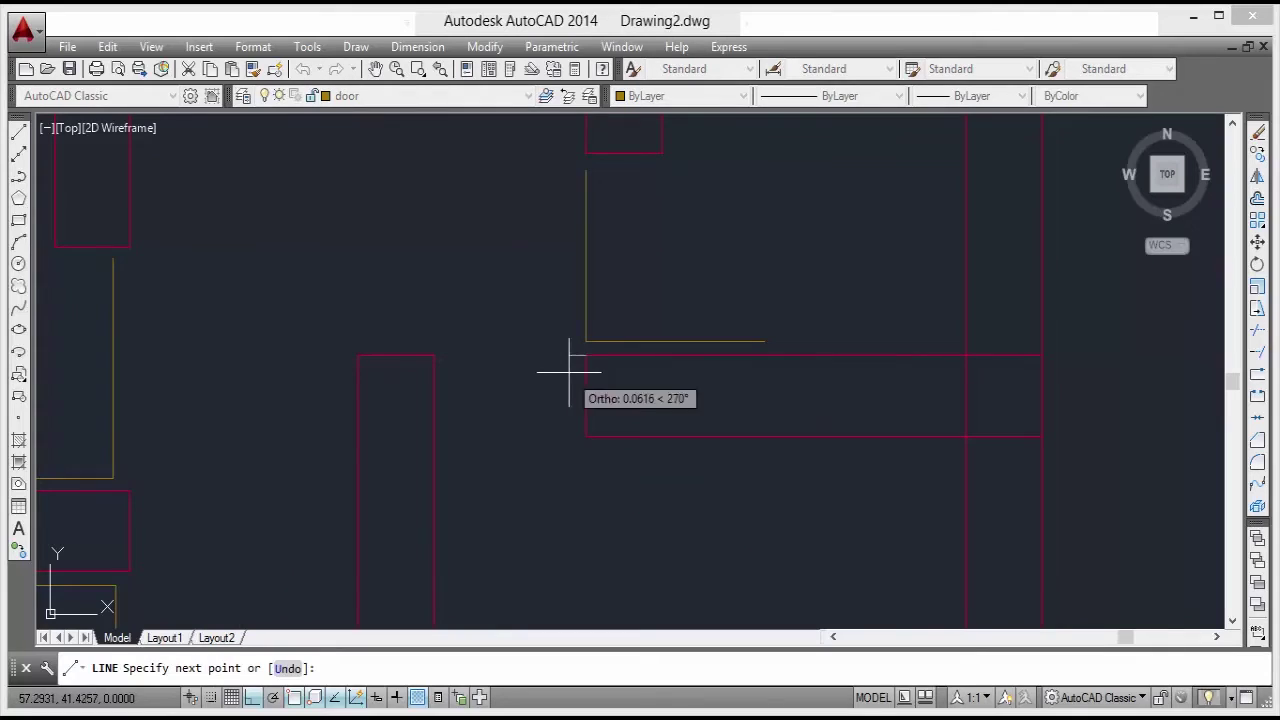
key(Escape)
key(Return)
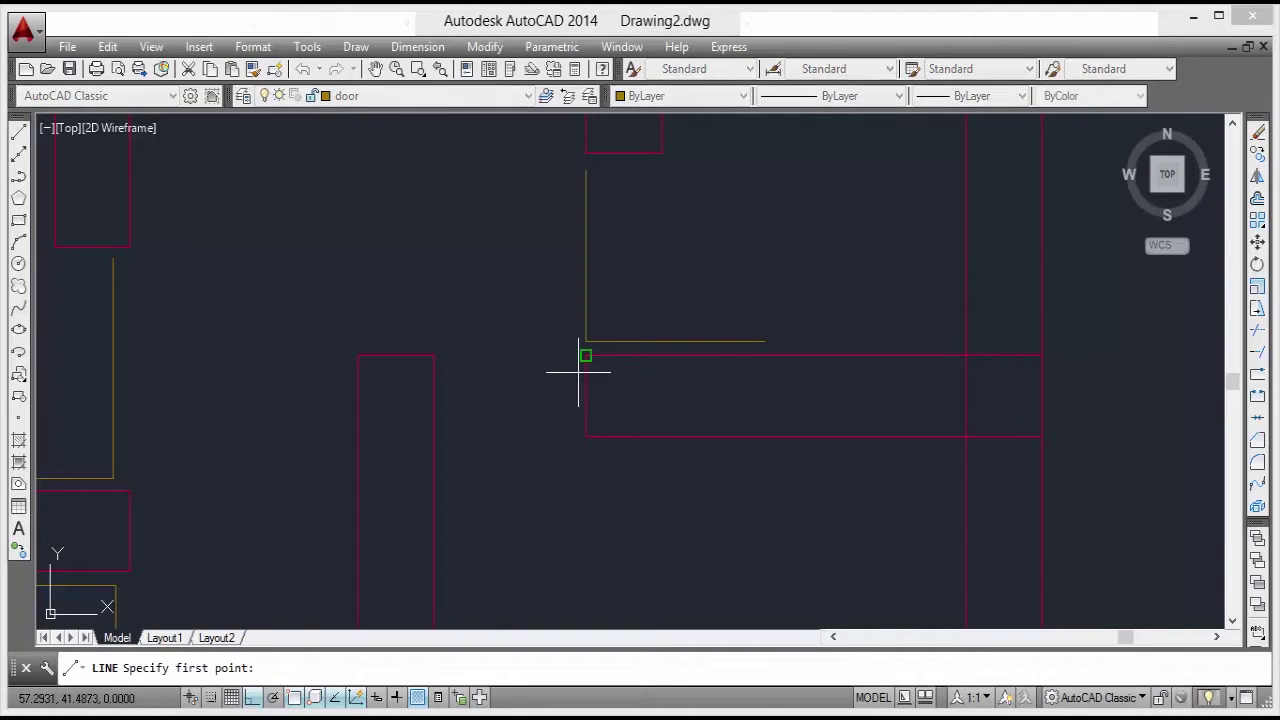
click(577, 370)
key(Escape)
Try to draw a door line across the narrow gap between the vertical wall's top end and the horizontal wall beside it, and delete it.
key(Return)
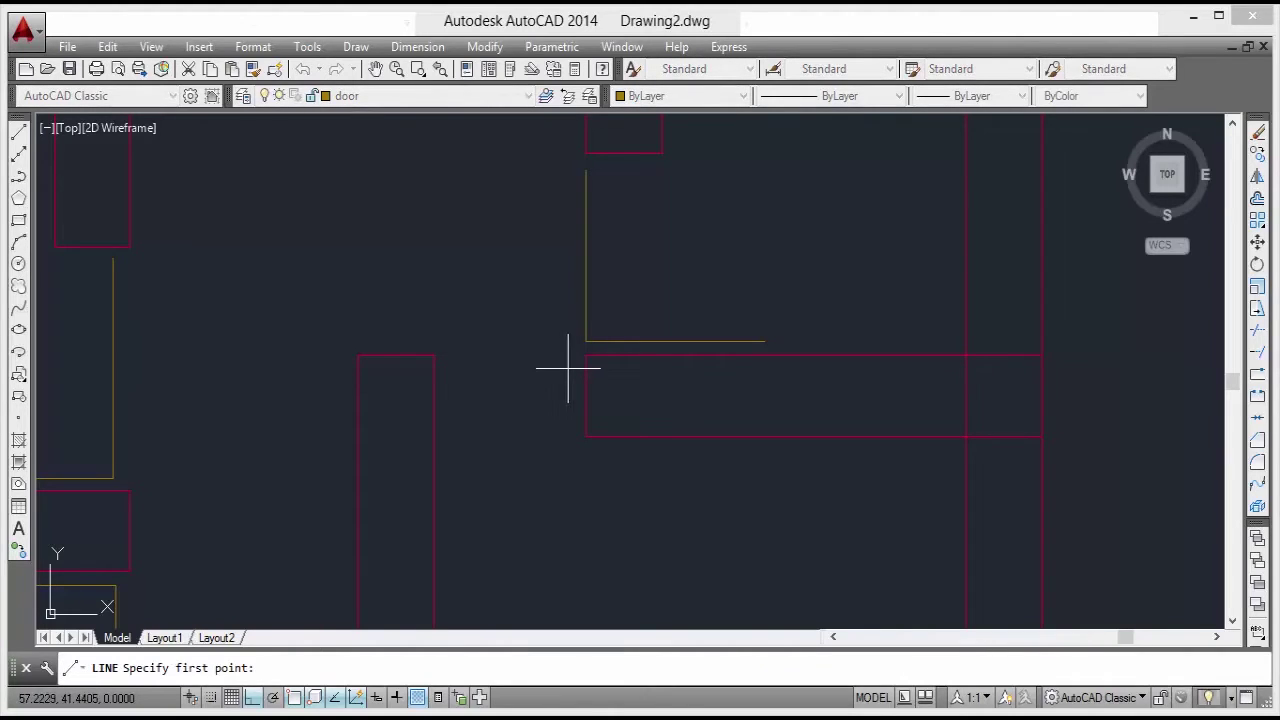
click(575, 368)
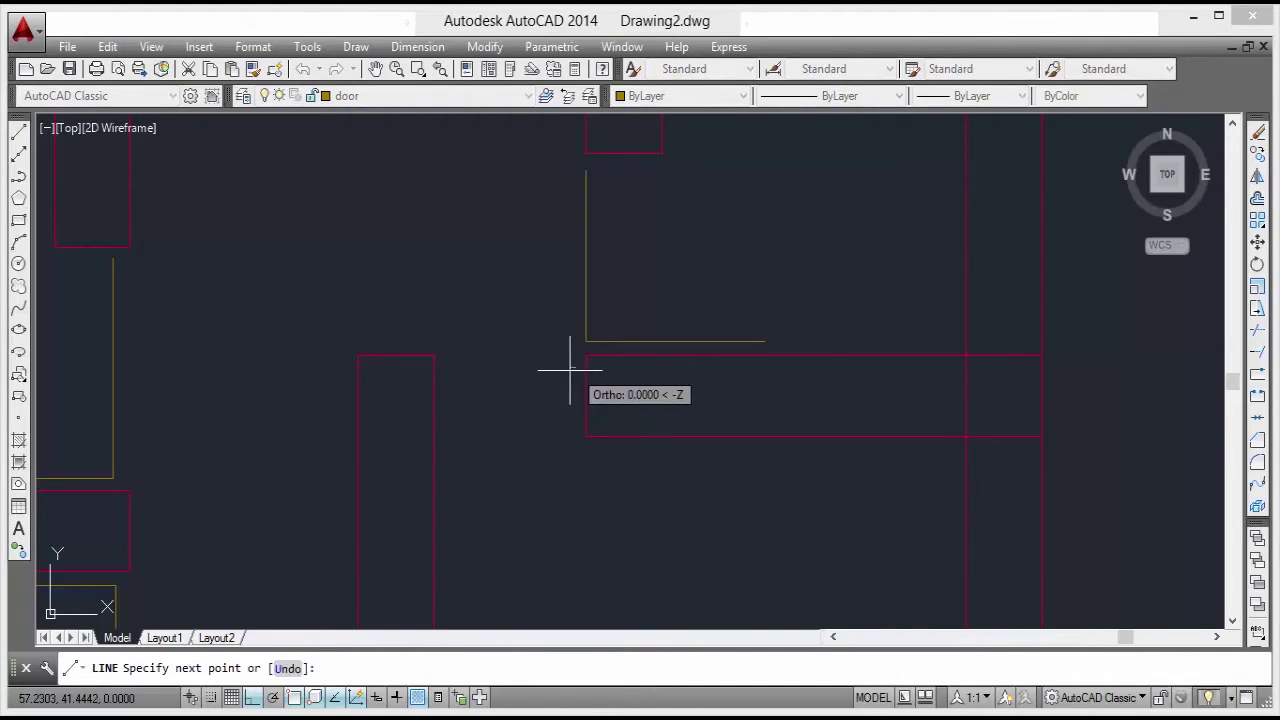
click(443, 379)
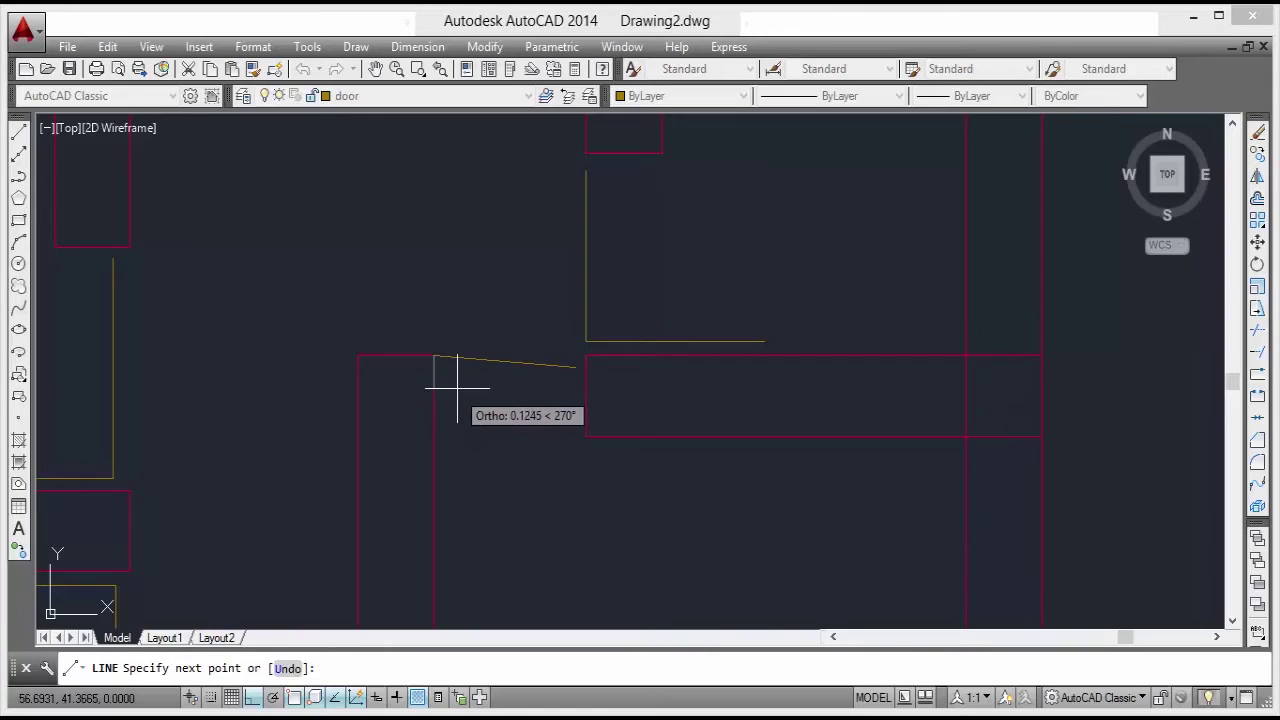
key(Escape)
click(505, 336)
click(483, 392)
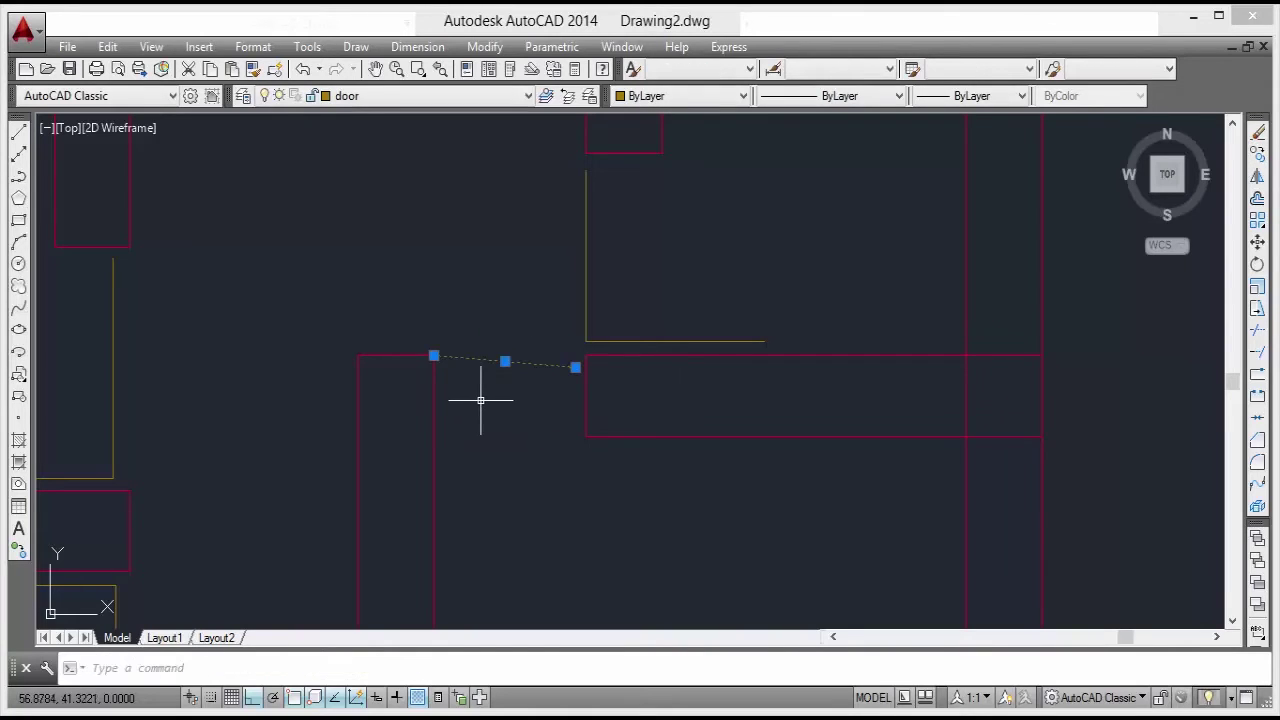
key(Delete)
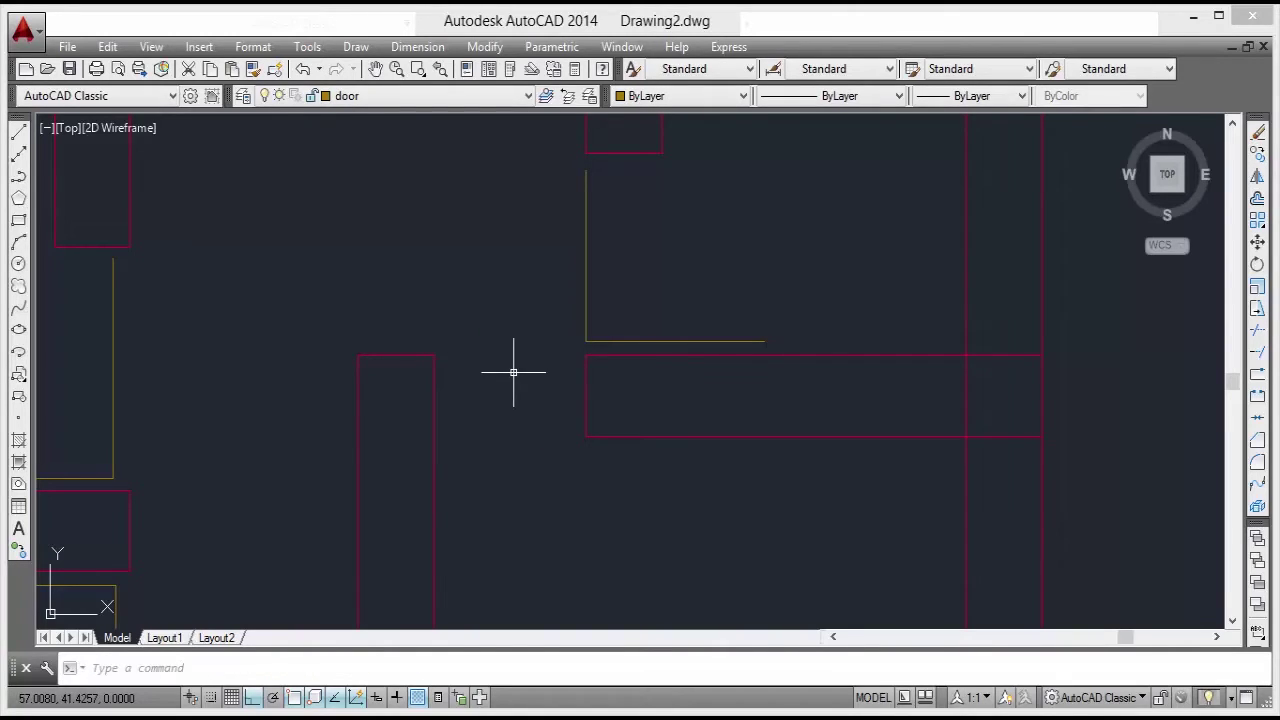
Draw a horizontal door line across the narrow gap beside the vertical wall's top end and a vertical line downward from its left end.
text(L)
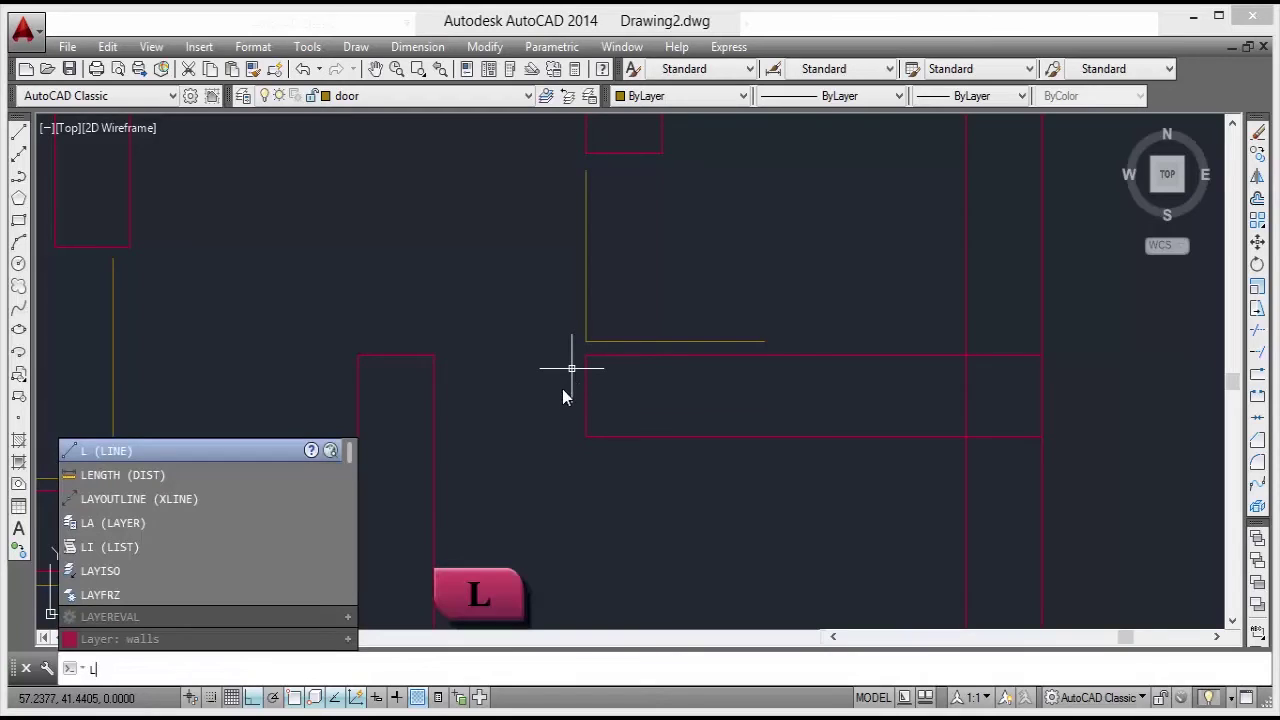
key(Return)
scroll(560, 380, up, 2)
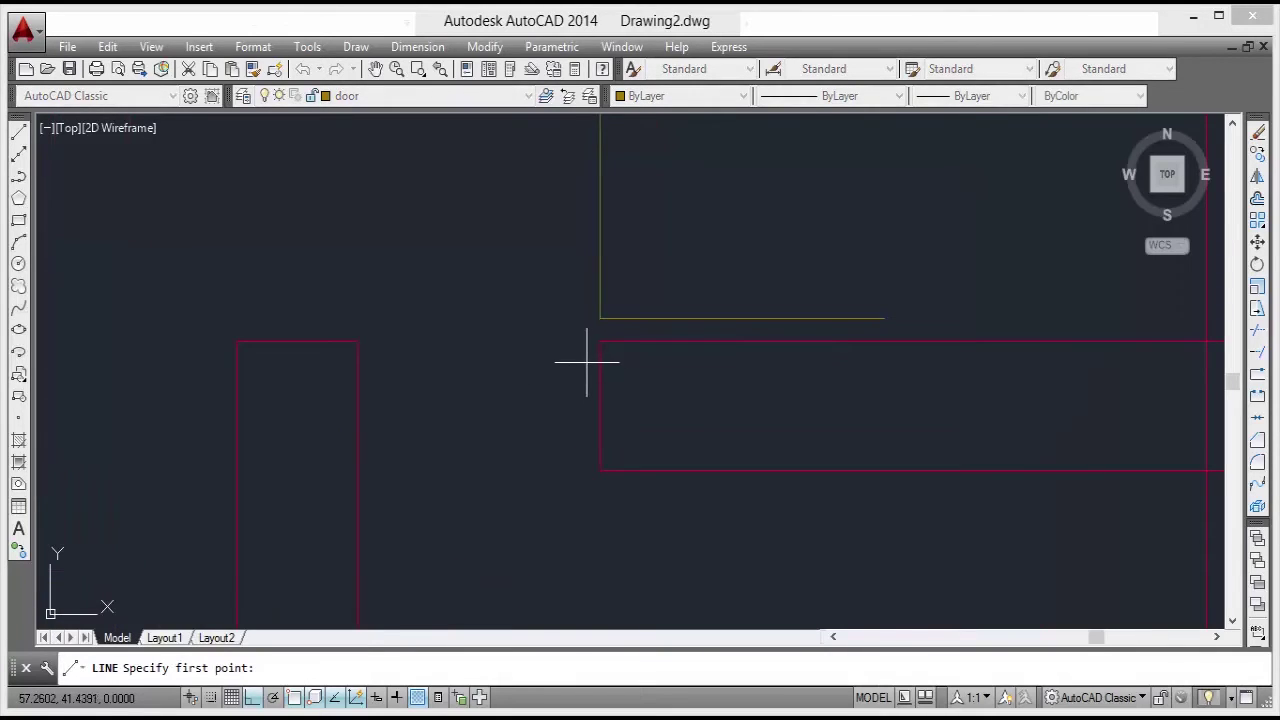
click(589, 366)
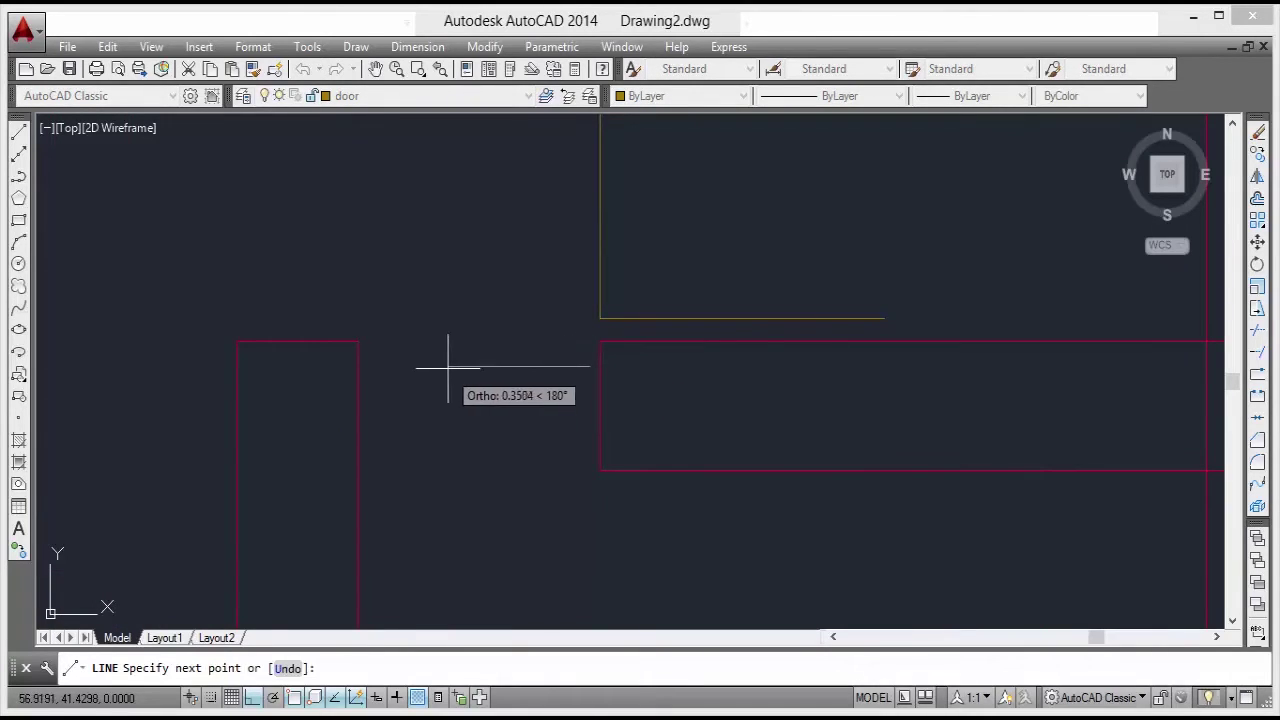
click(370, 366)
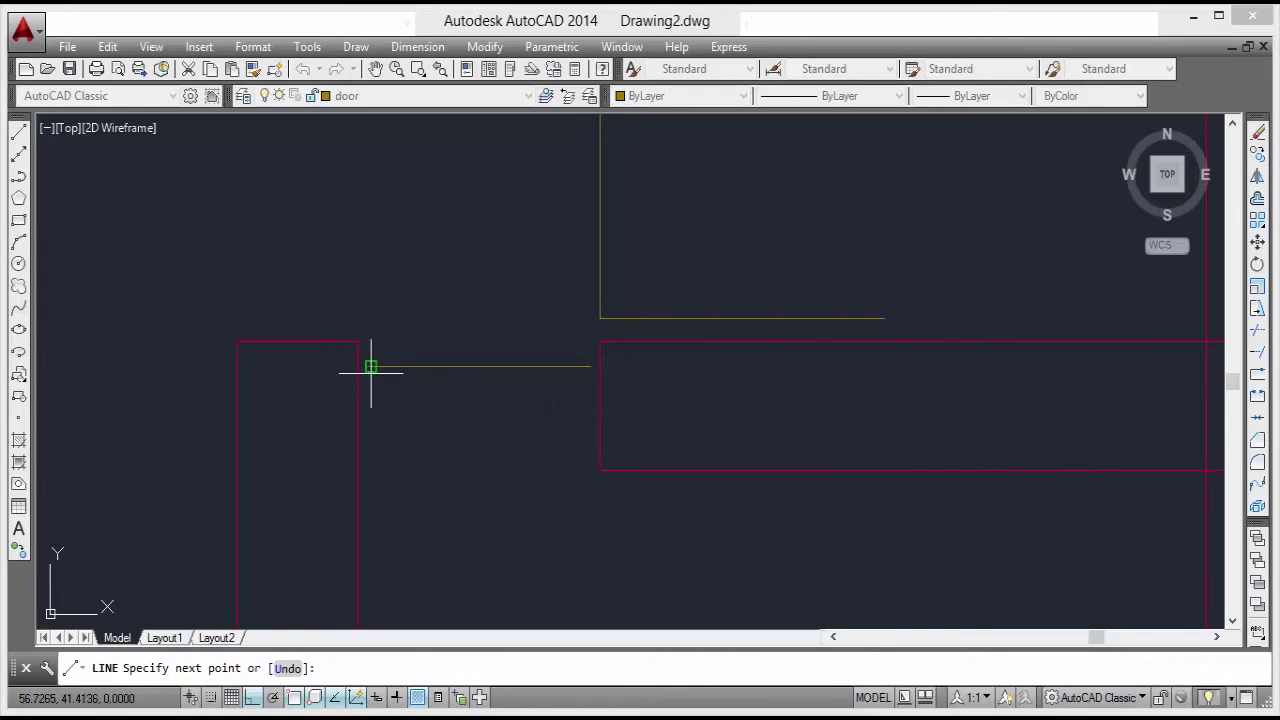
click(371, 538)
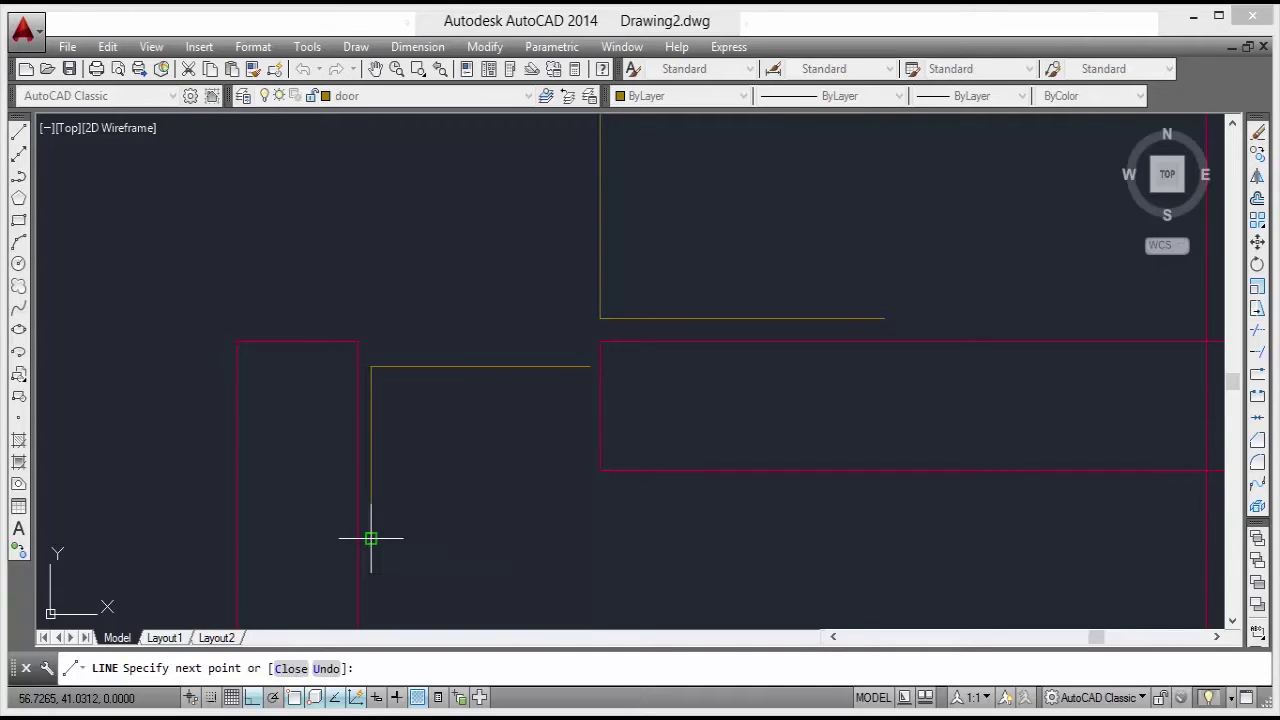
key(Escape)
Stretch the lower end of the vertical door leaf beside the narrow gap downward by about 0.09 units.
scroll(491, 477, down, 3)
scroll(471, 449, up, 2)
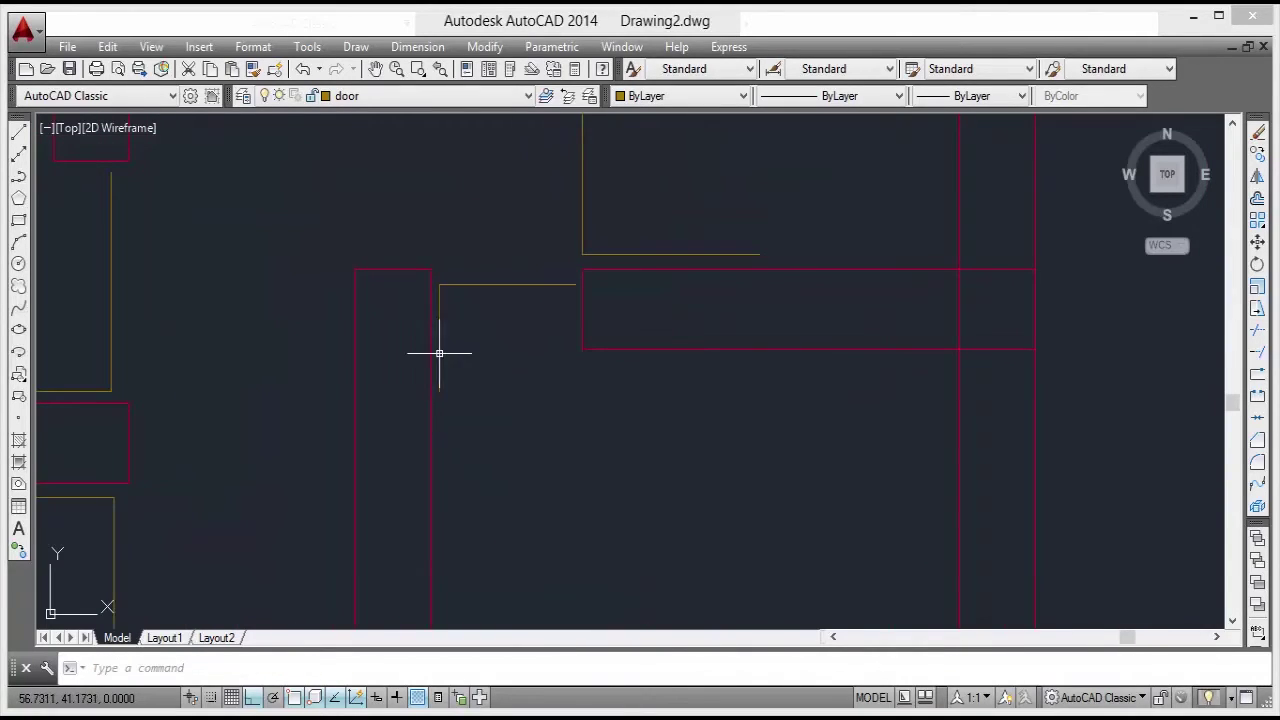
click(440, 385)
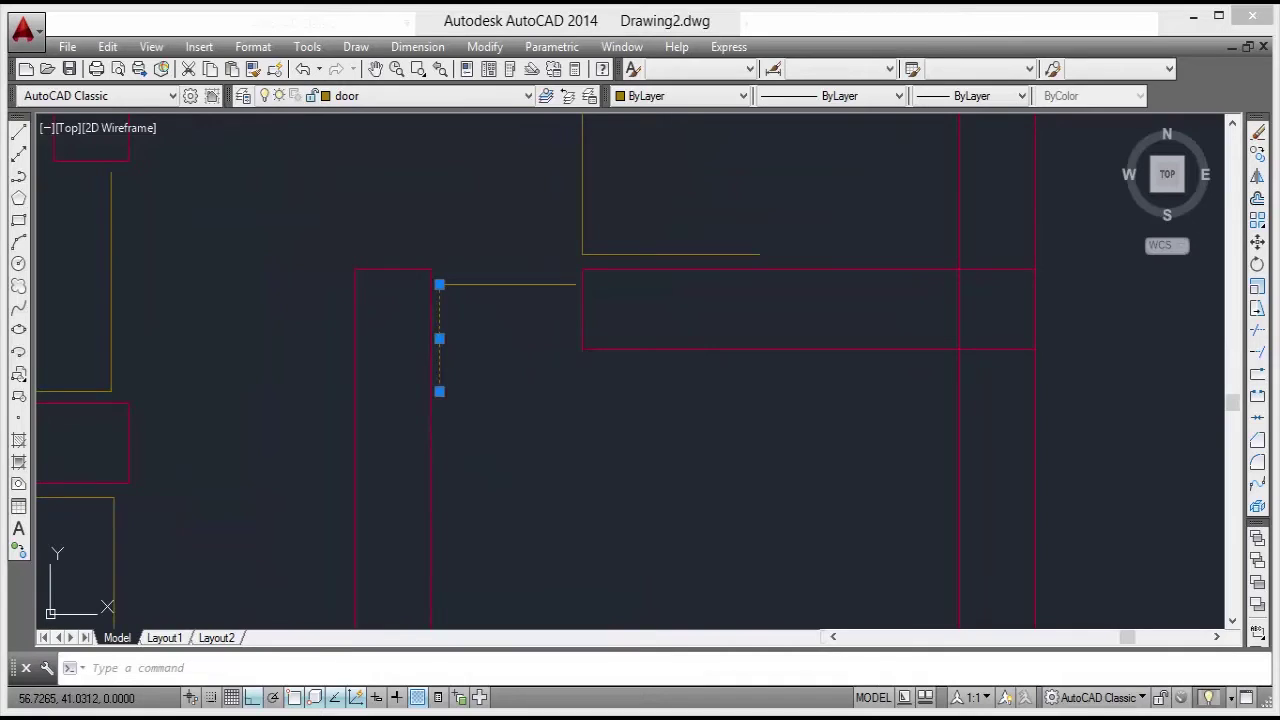
click(439, 391)
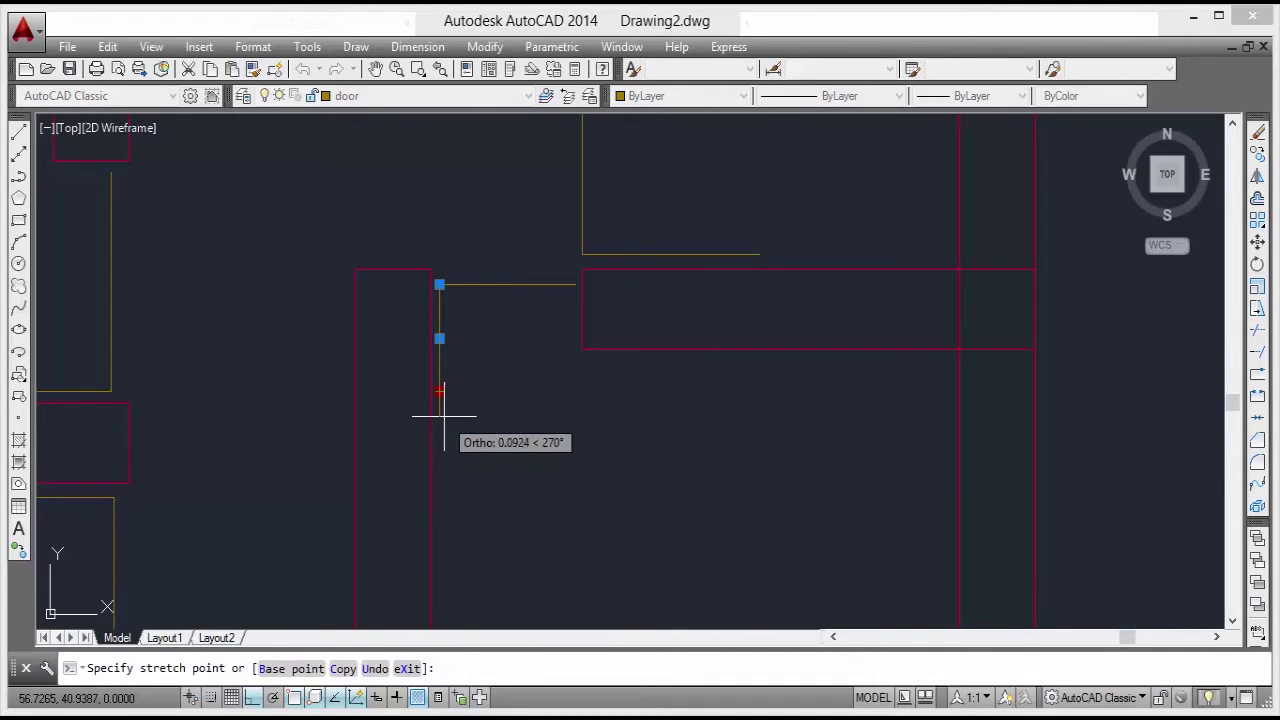
click(444, 416)
key(Escape)
With Ortho off, draw a three-point arc from the bottom door leaf's upper end through the door line's right end, overshooting below it.
scroll(462, 510, down, 4)
middle_drag(464, 510, 505, 318)
scroll(504, 318, up, 4)
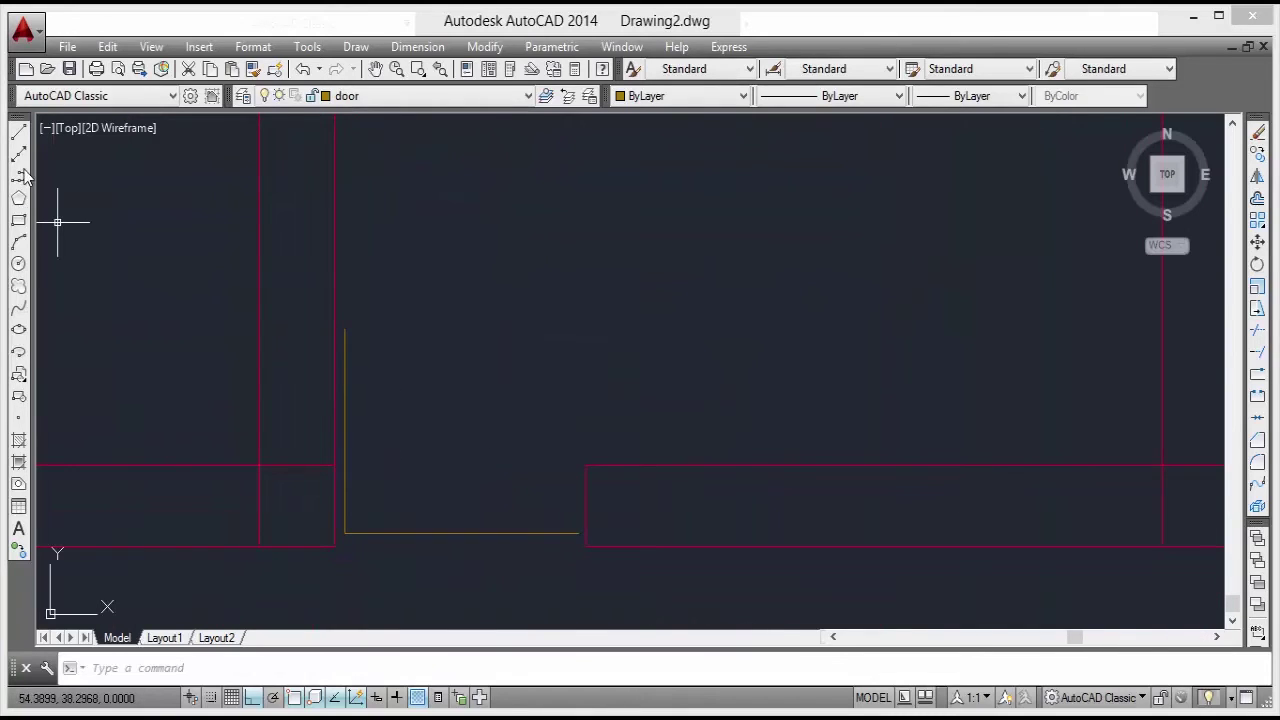
click(20, 242)
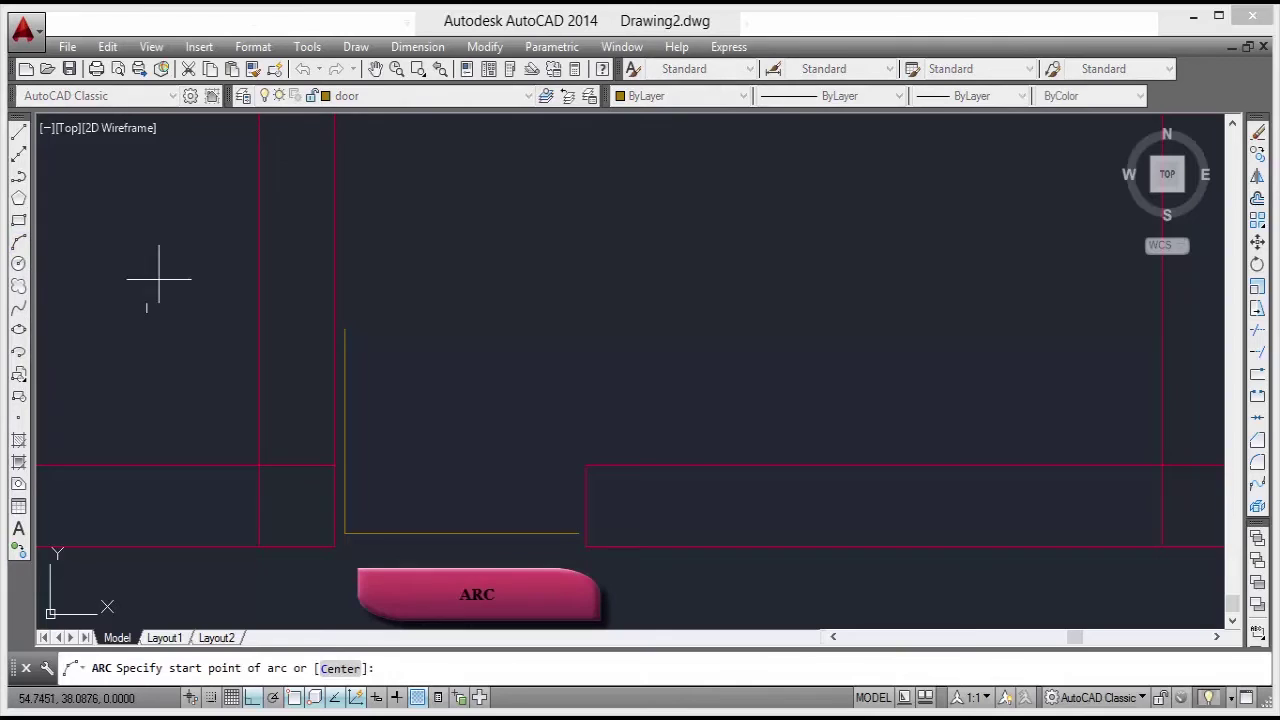
middle_drag(421, 378, 395, 350)
click(319, 301)
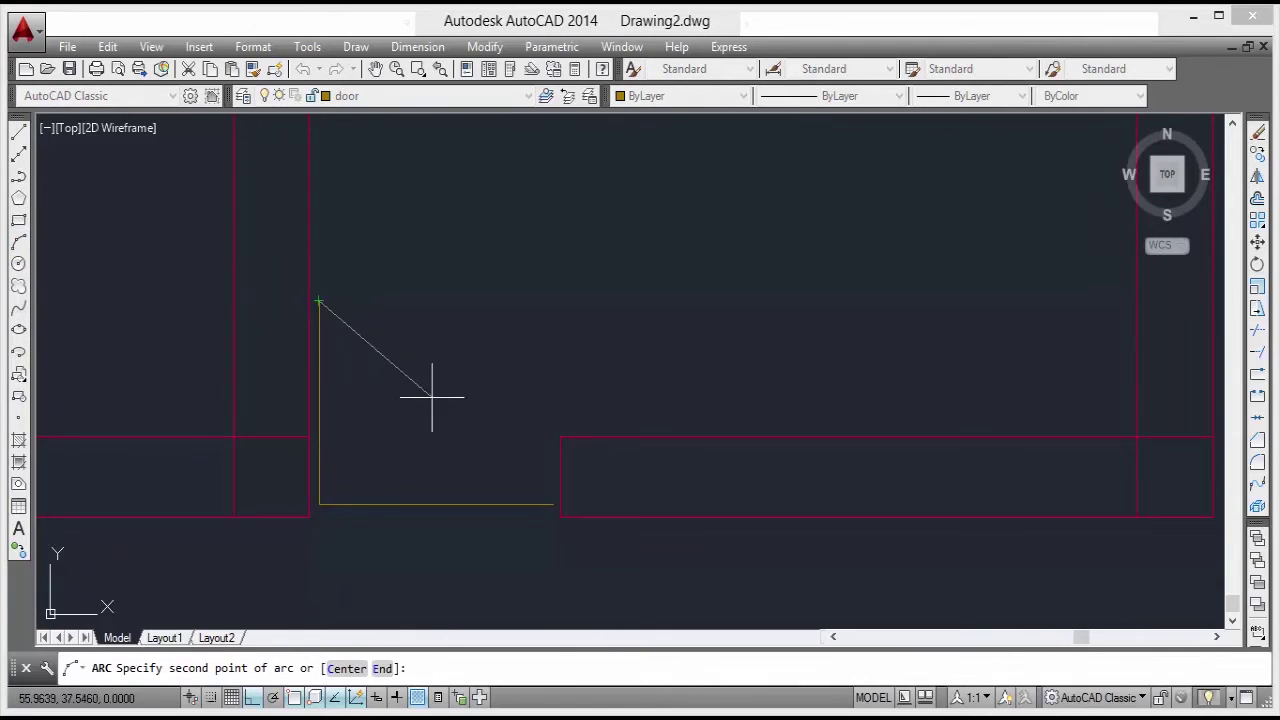
click(553, 504)
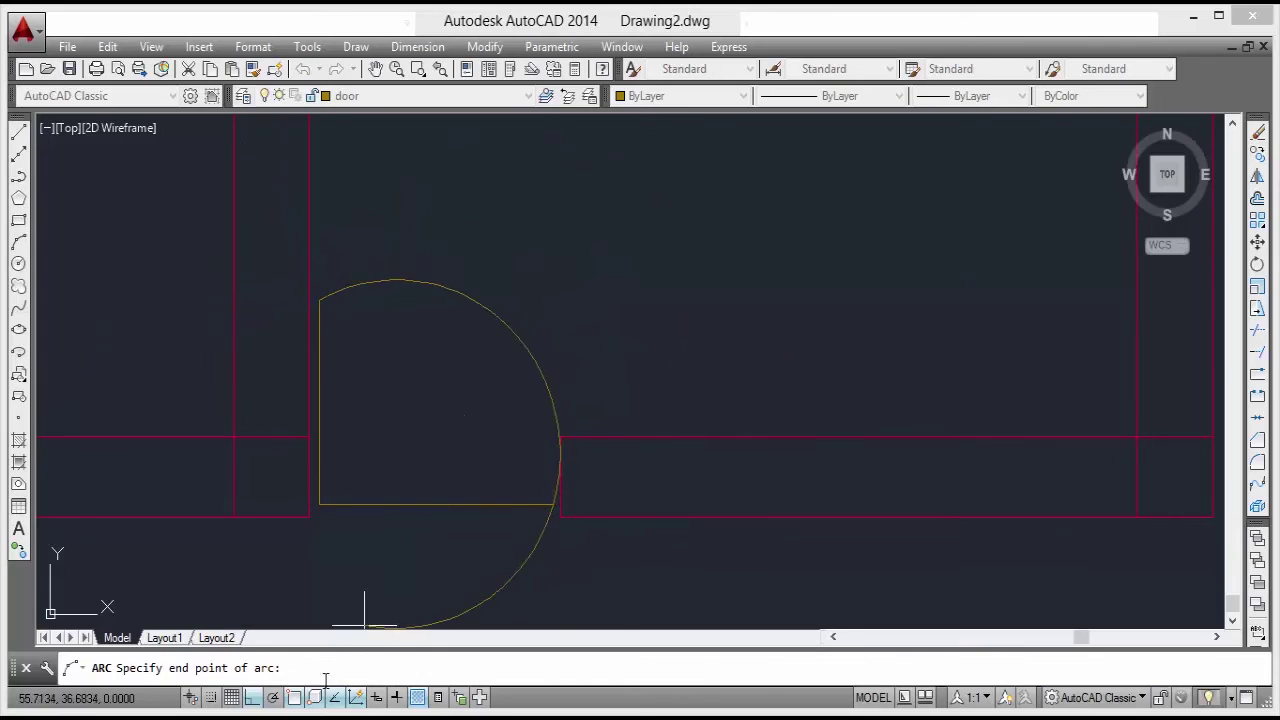
scroll(432, 560, down, 1)
scroll(480, 600, down, 1)
key(F8)
scroll(518, 617, down, 1)
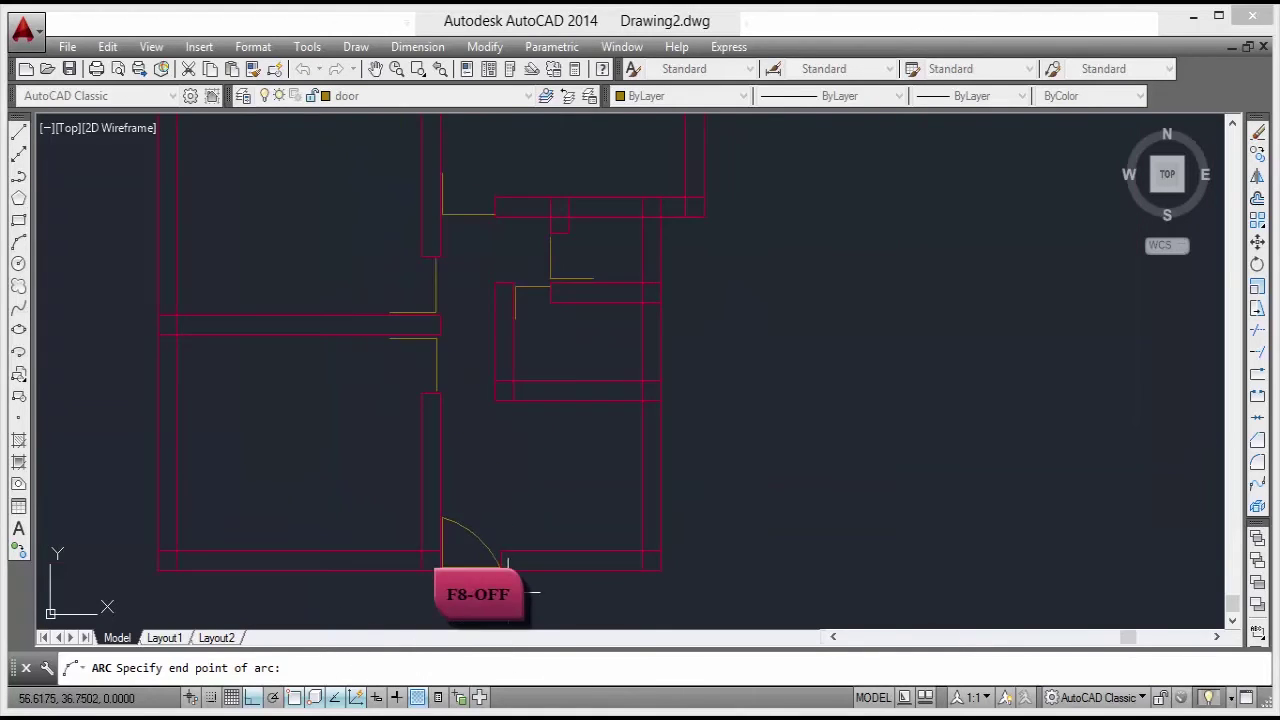
middle_drag(494, 578, 494, 486)
scroll(478, 540, up, 2)
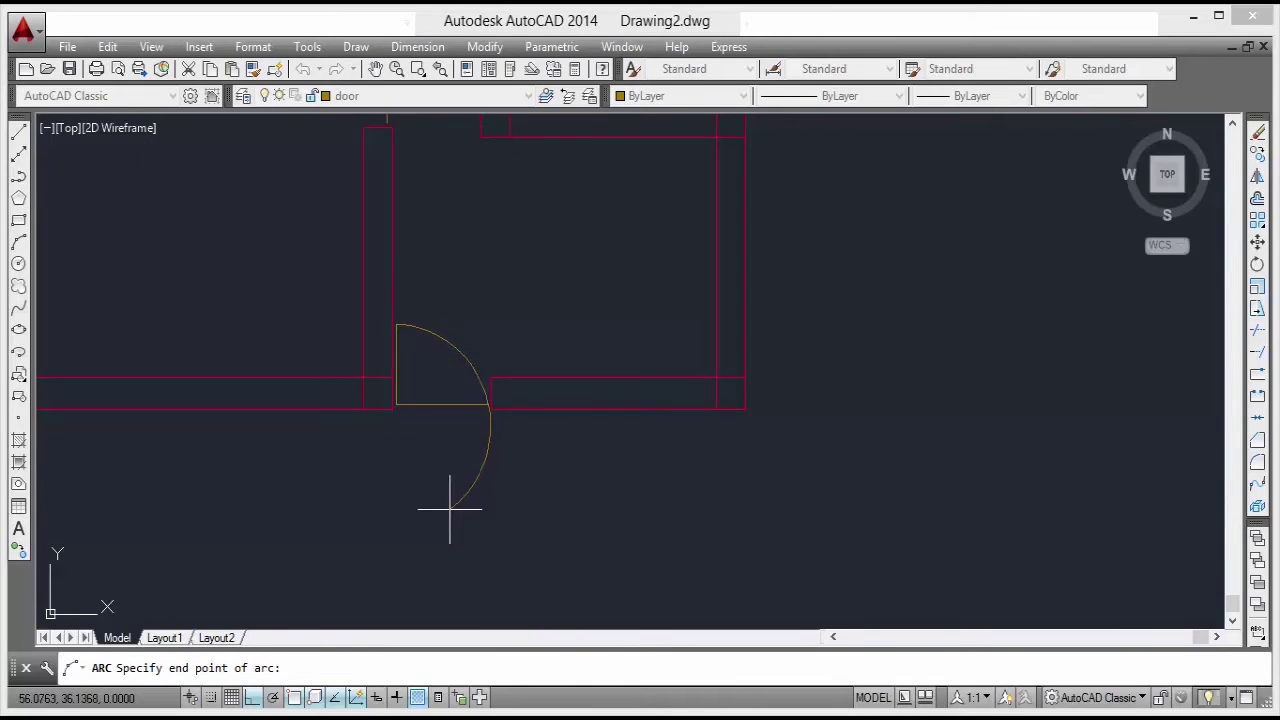
click(449, 509)
Trim the part of the bottom door's swing arc that runs below the horizontal door line.
middle_drag(461, 479, 463, 491)
scroll(480, 394, up, 2)
scroll(534, 469, down, 4)
key(Return)
key(Return)
click(549, 437)
click(484, 469)
key(Escape)
Draw a three-point arc for the door below the middle horizontal wall, from the leaf's left end through the vertical door line's lower end and beyond.
middle_drag(488, 415, 495, 656)
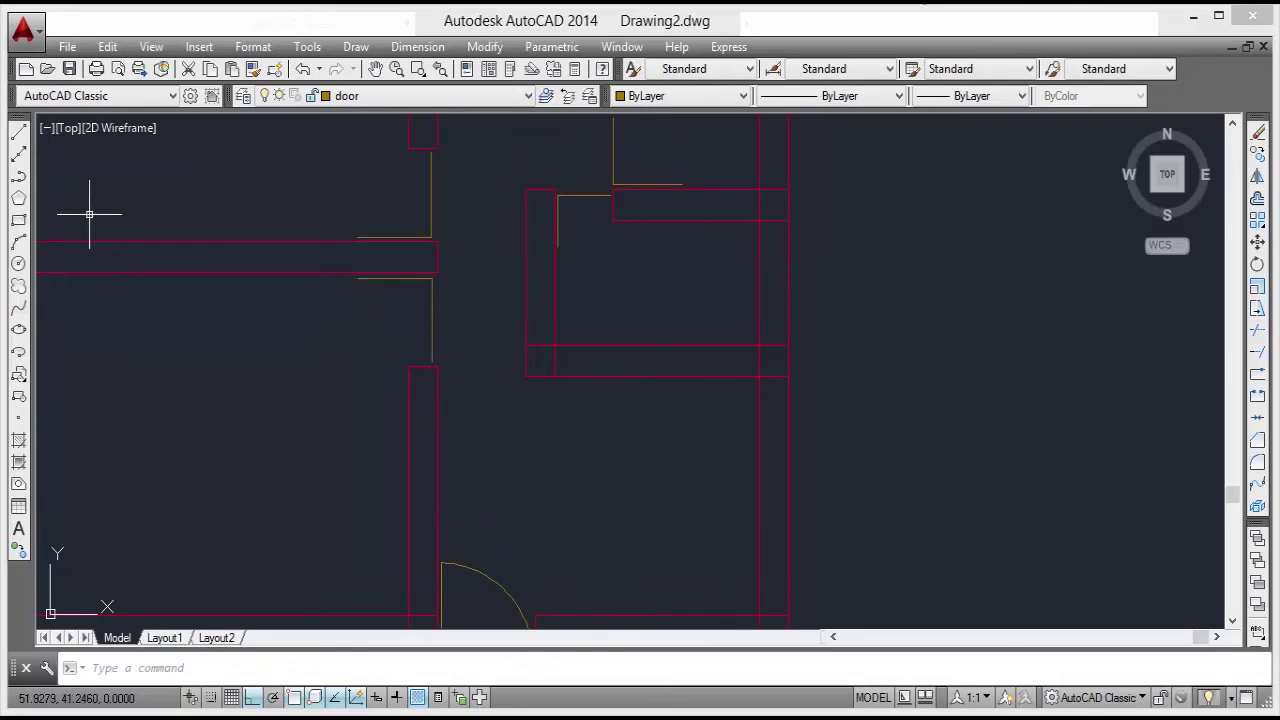
click(17, 247)
scroll(355, 285, up, 2)
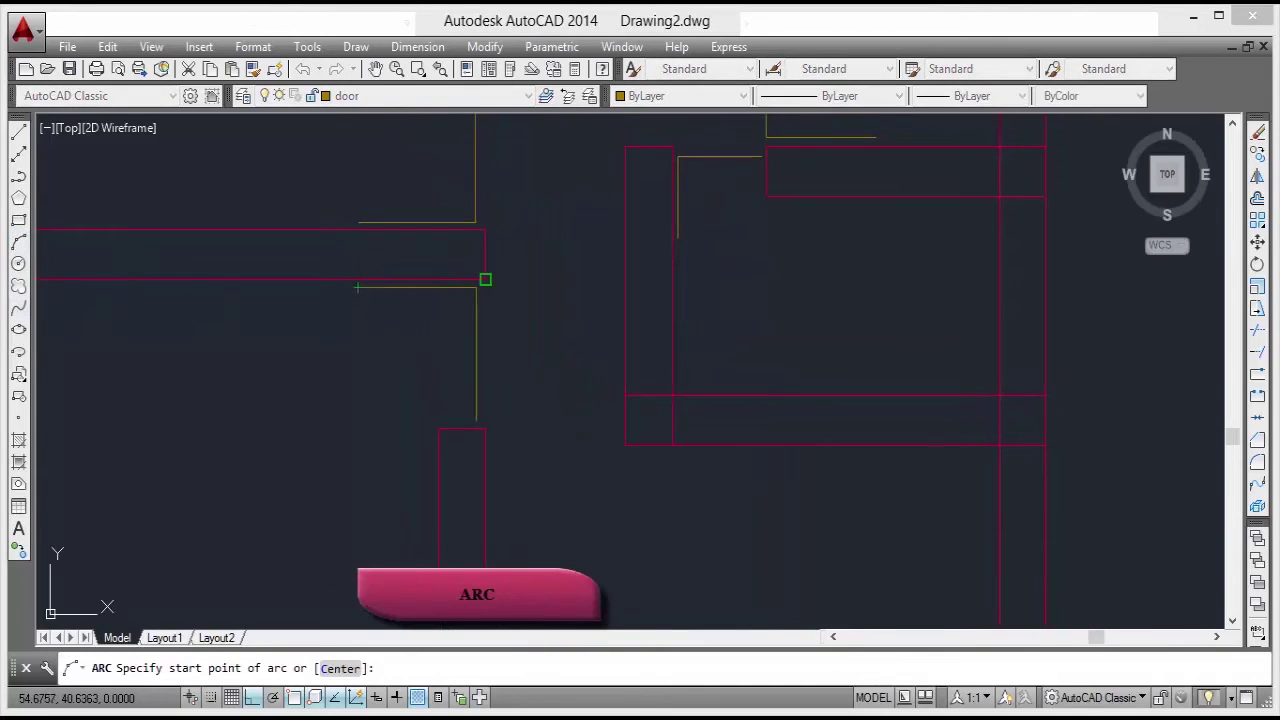
click(358, 288)
scroll(468, 398, up, 4)
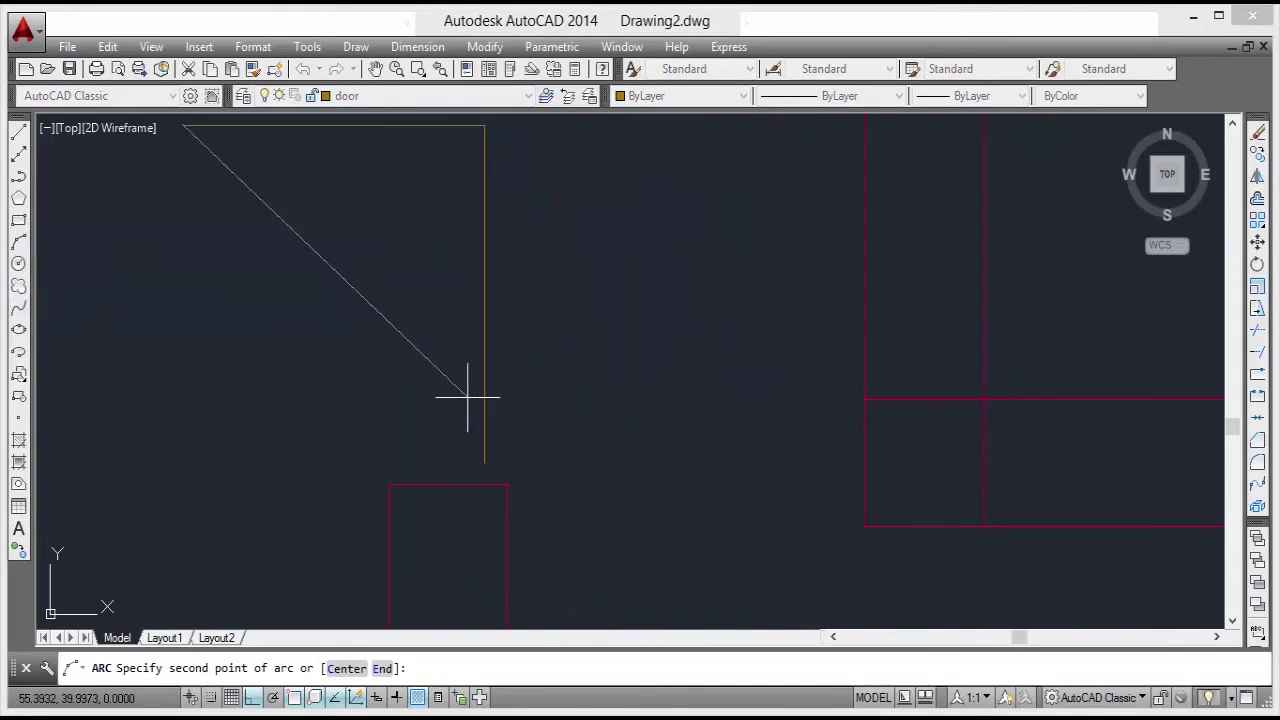
click(484, 463)
scroll(516, 473, down, 2)
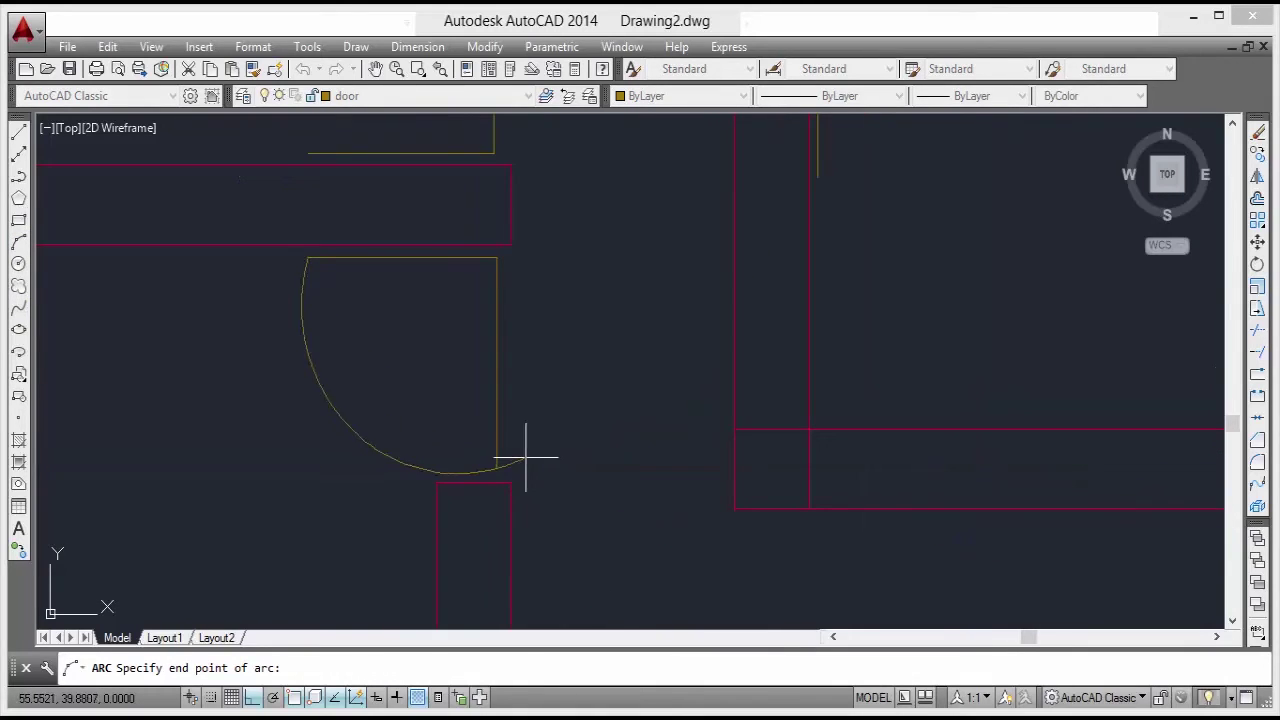
click(538, 472)
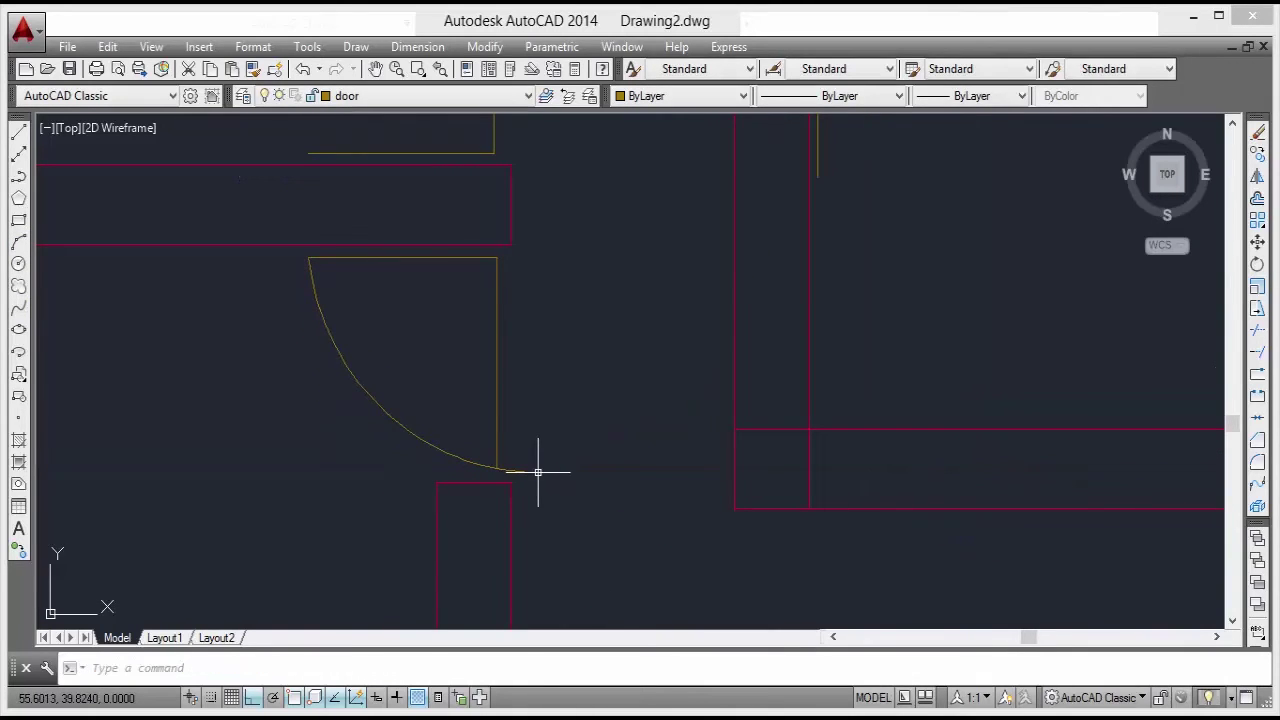
Trim the arc's overshoot past the vertical door line of the door below the middle horizontal wall.
text(t)
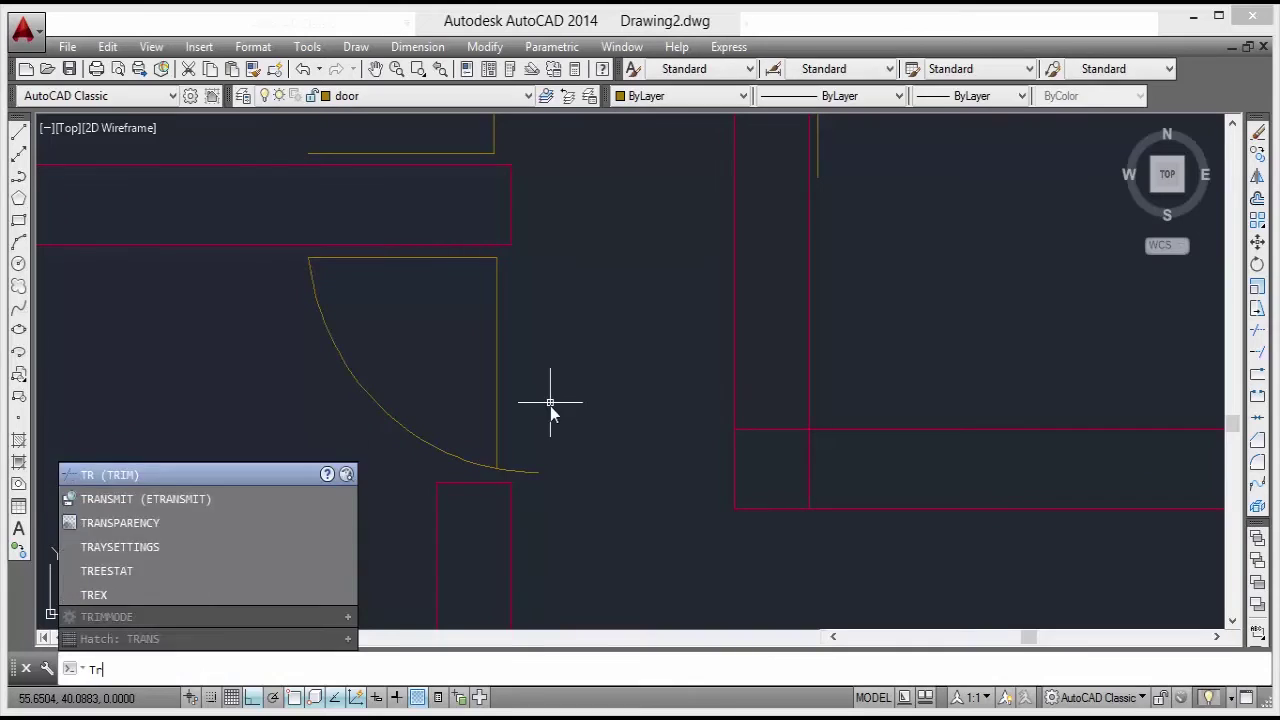
key(Return)
key(Return)
click(544, 420)
click(526, 502)
key(Escape)
Draw a three-point swing arc for the door above the middle horizontal wall, from leaf end through door line's upper end, and trim its overshoot.
middle_drag(395, 241, 458, 587)
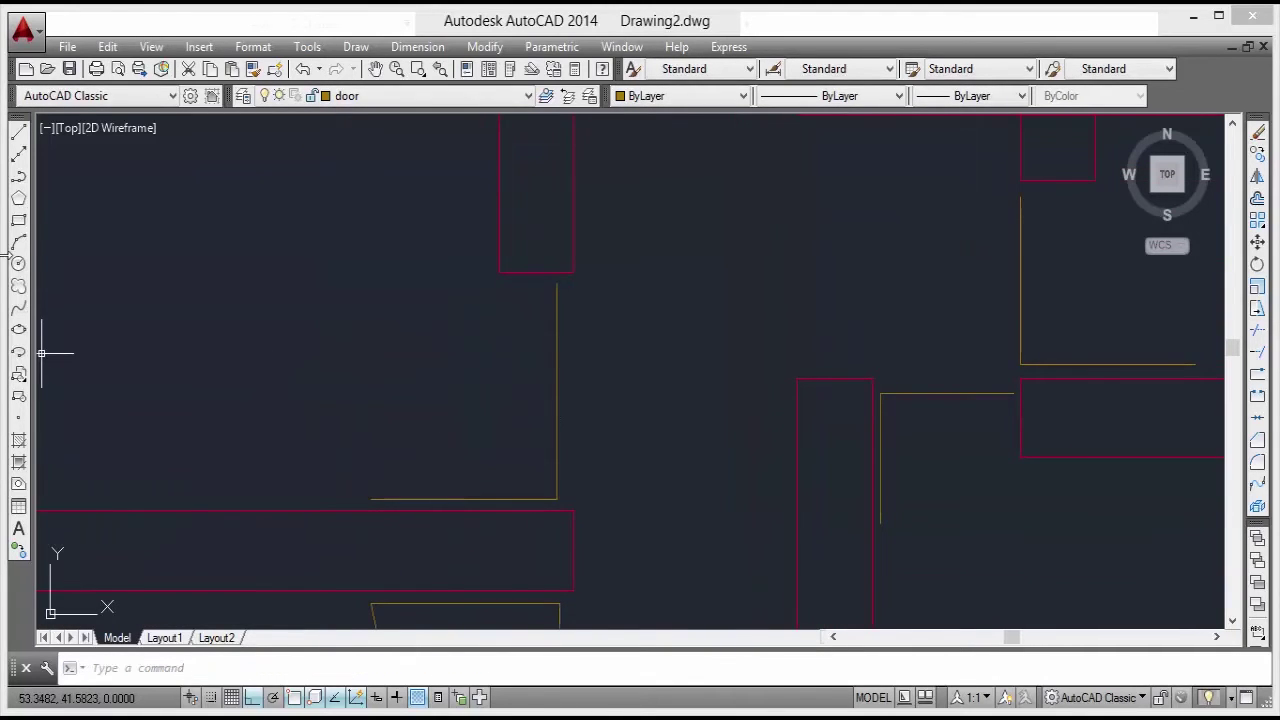
click(18, 246)
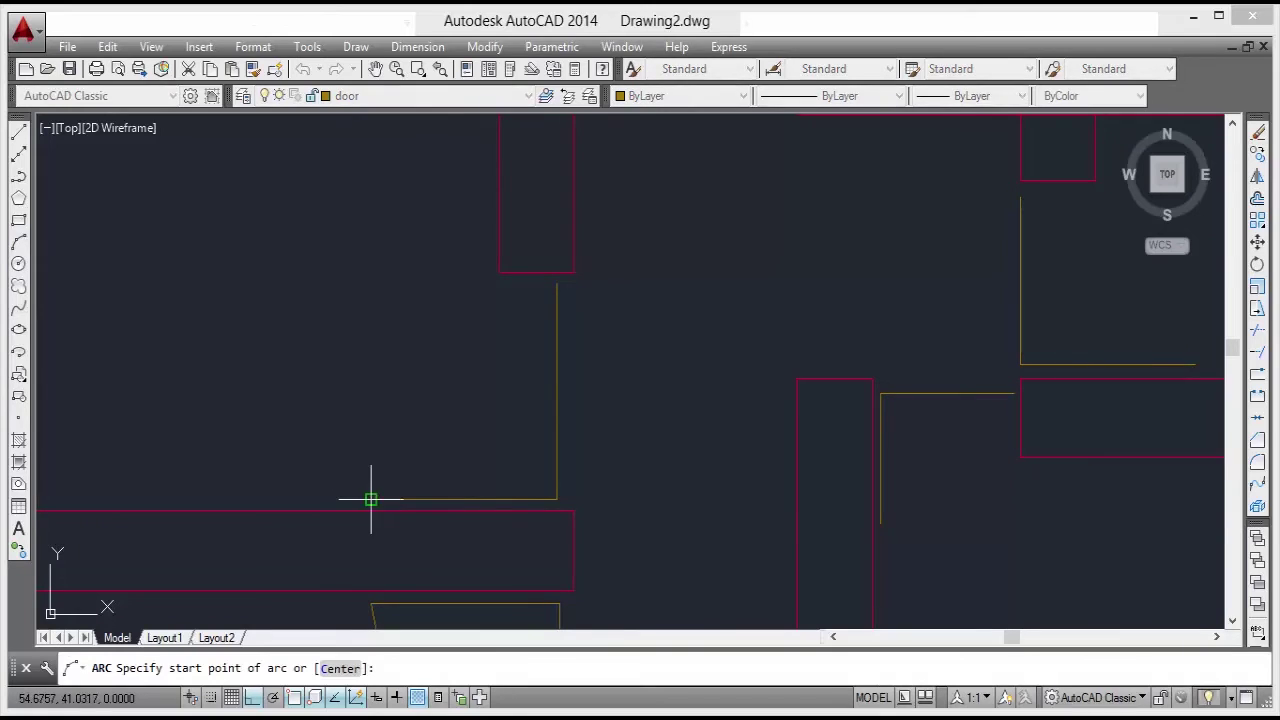
click(370, 499)
click(557, 282)
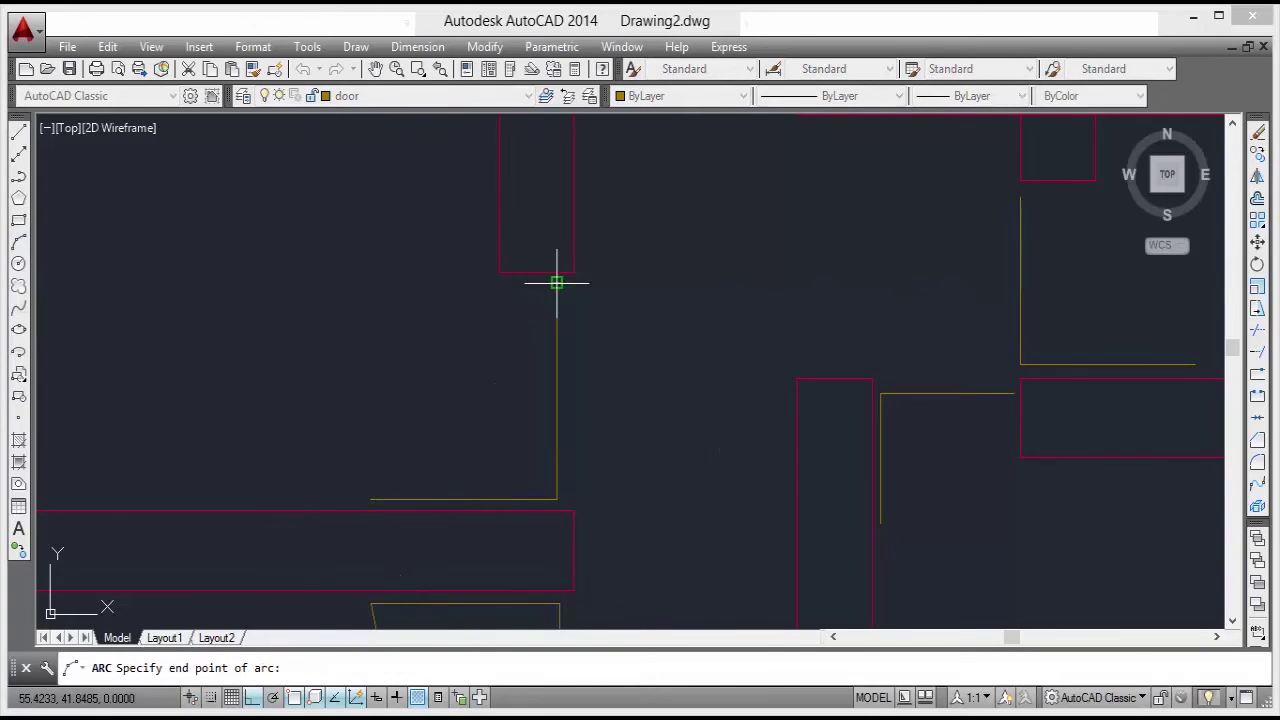
click(622, 300)
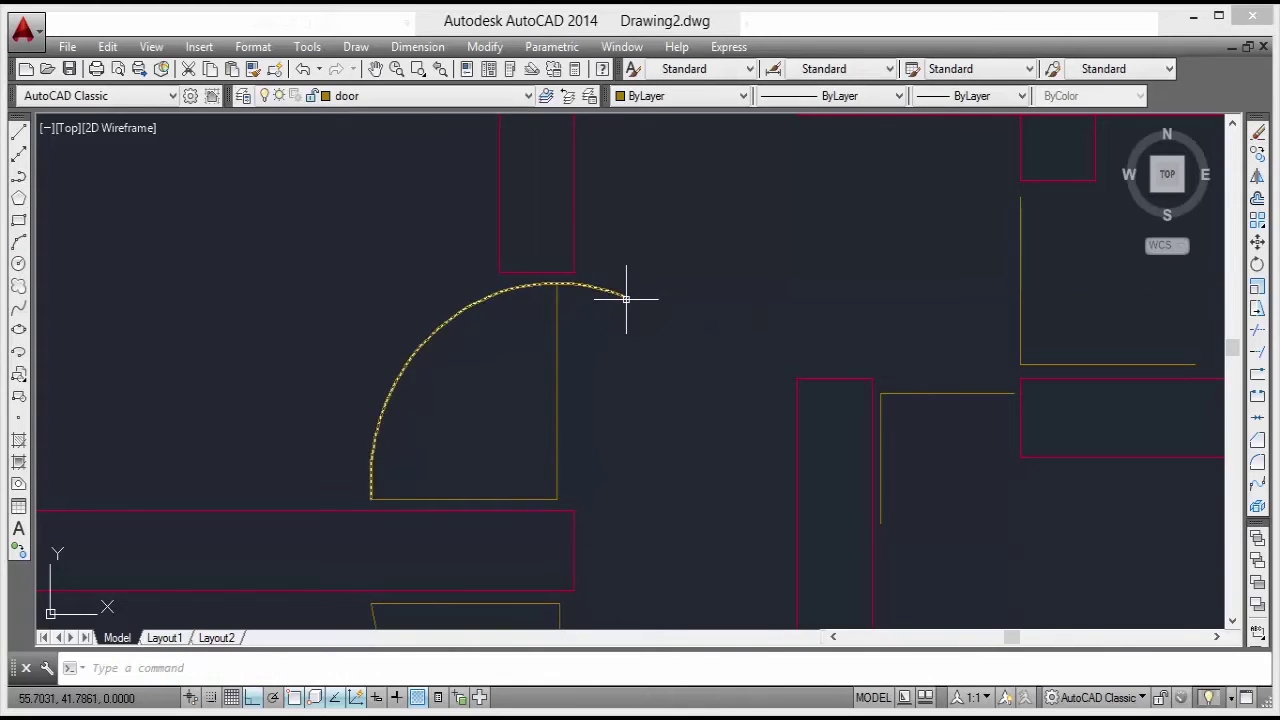
middle_drag(609, 317, 566, 325)
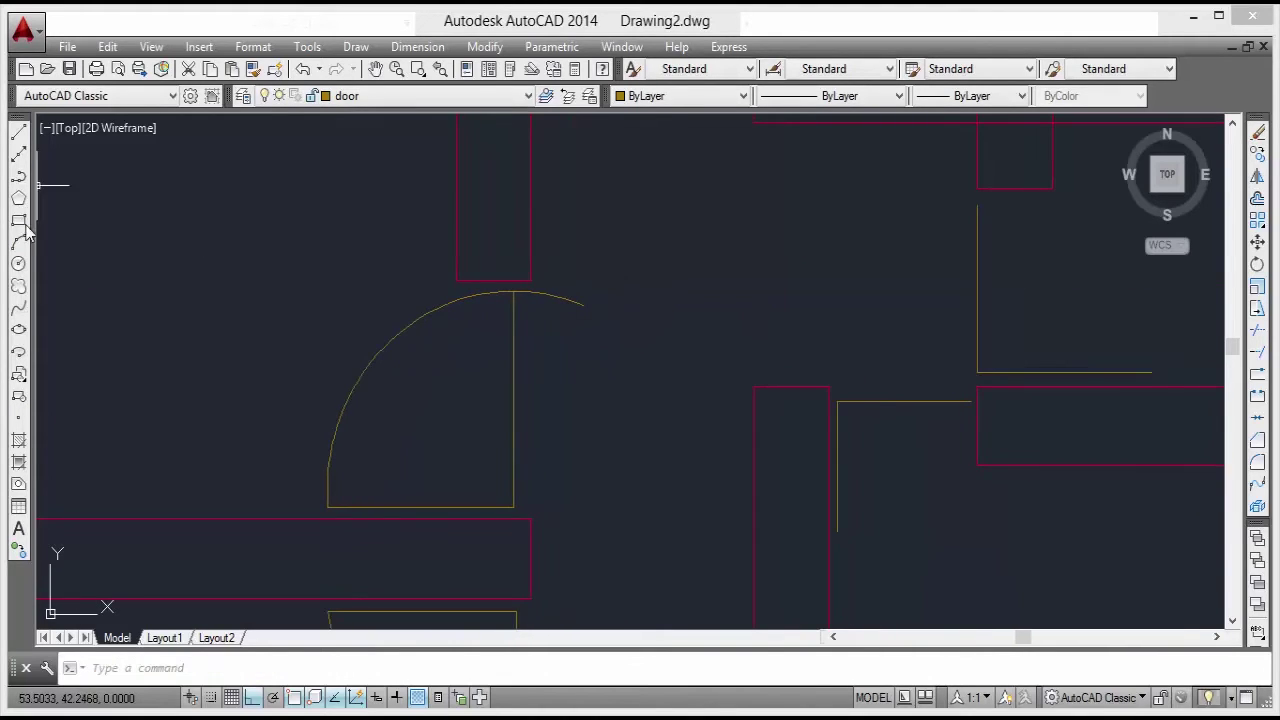
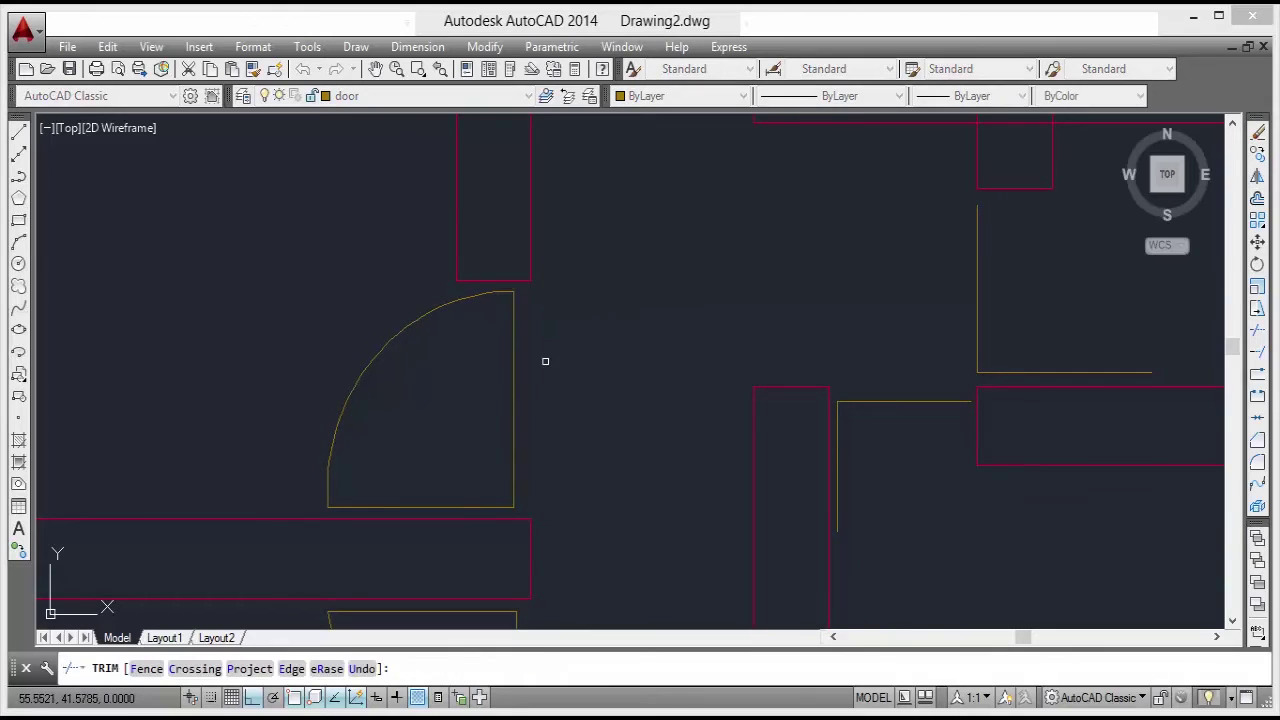
Draw a three-point arc for the door left of the upper horizontal wall, from the leaf's upper end through the door line's right end and beyond.
scroll(577, 303, down, 4)
middle_drag(577, 303, 509, 359)
scroll(537, 363, down, 2)
scroll(418, 390, up, 4)
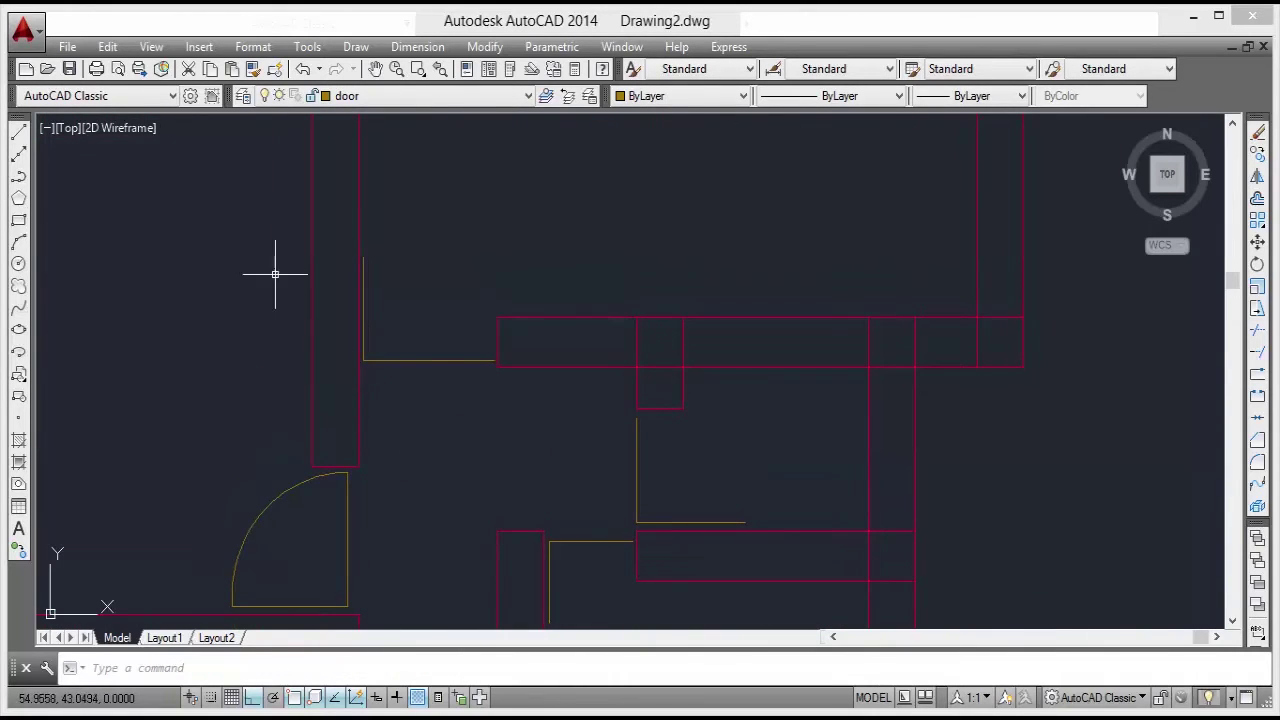
click(21, 243)
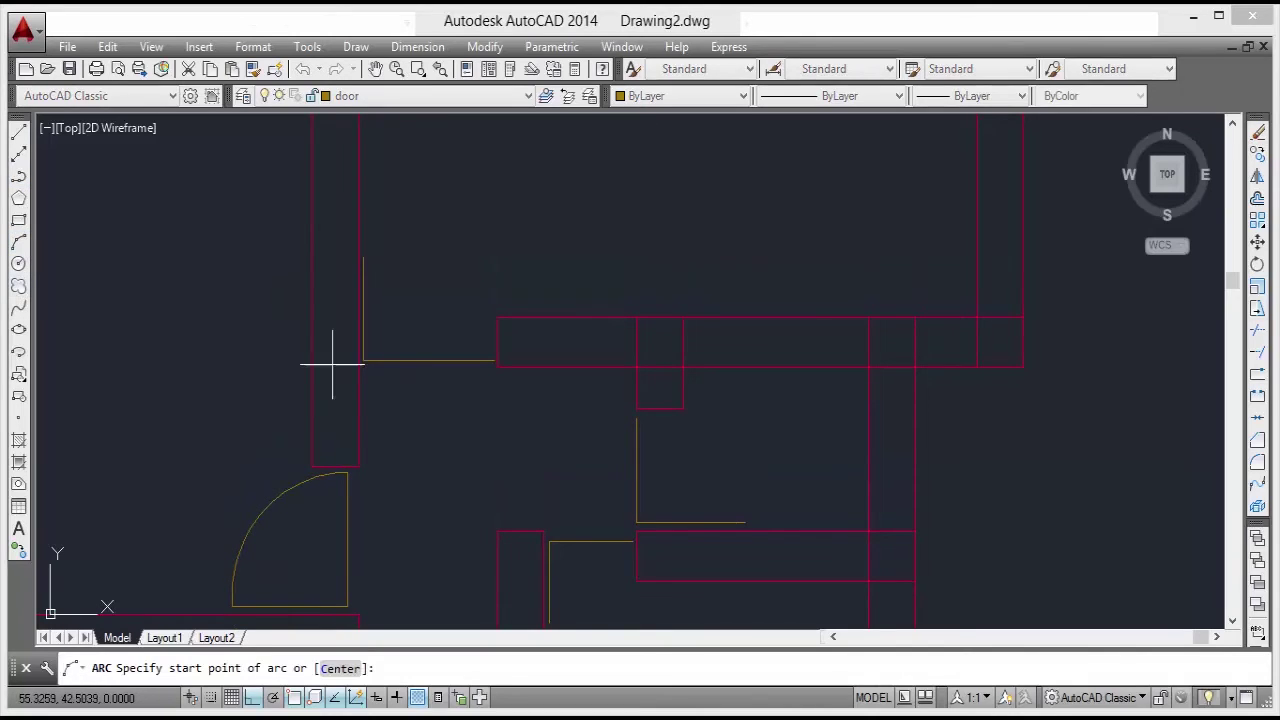
click(363, 256)
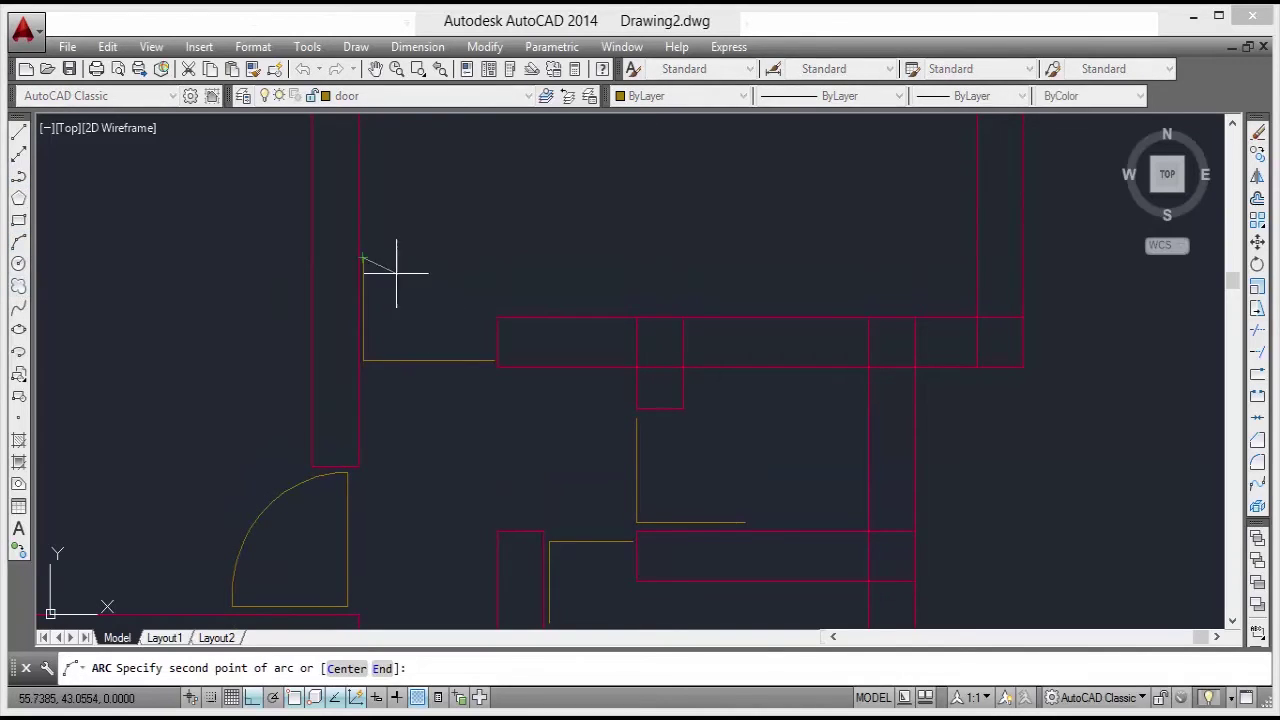
scroll(449, 331, up, 4)
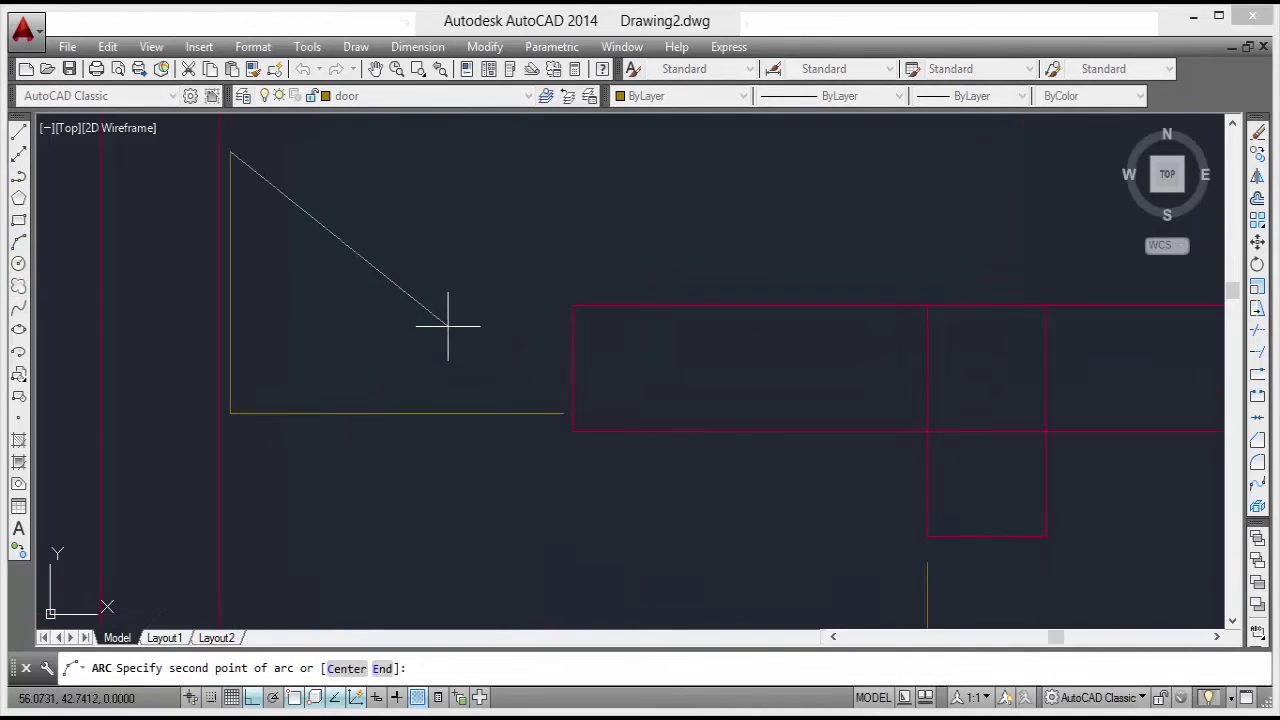
click(562, 413)
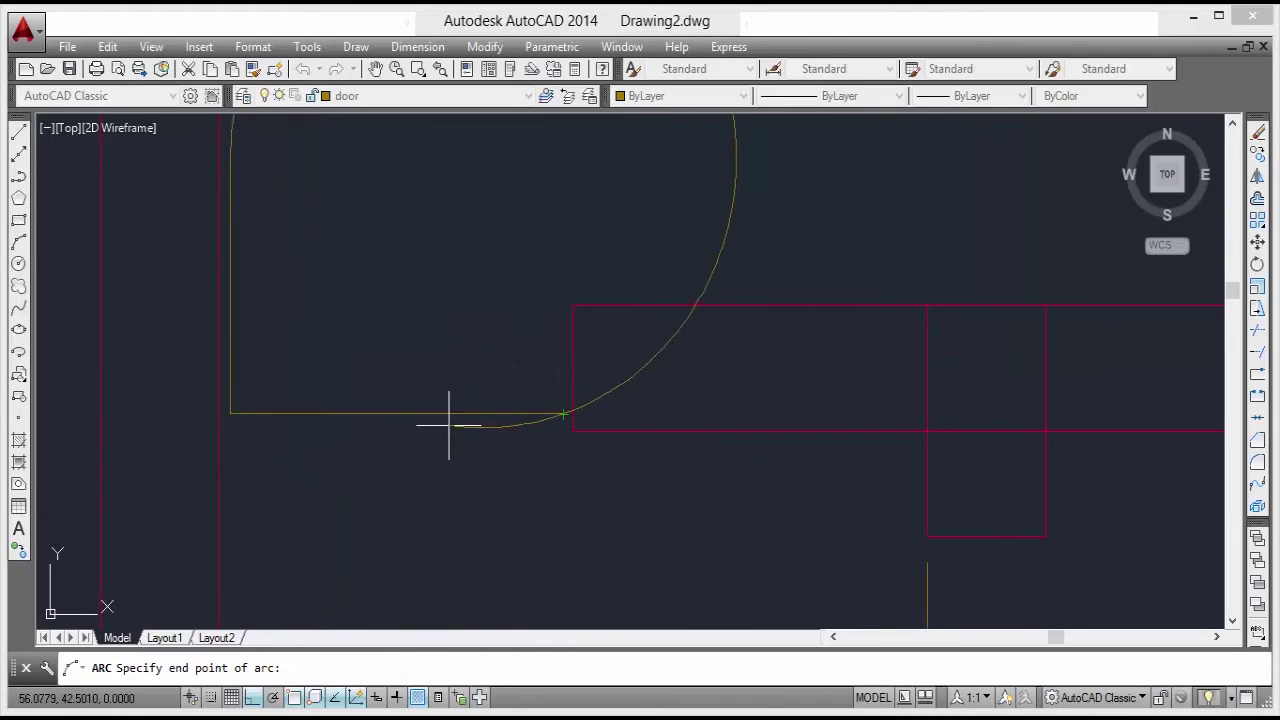
click(563, 497)
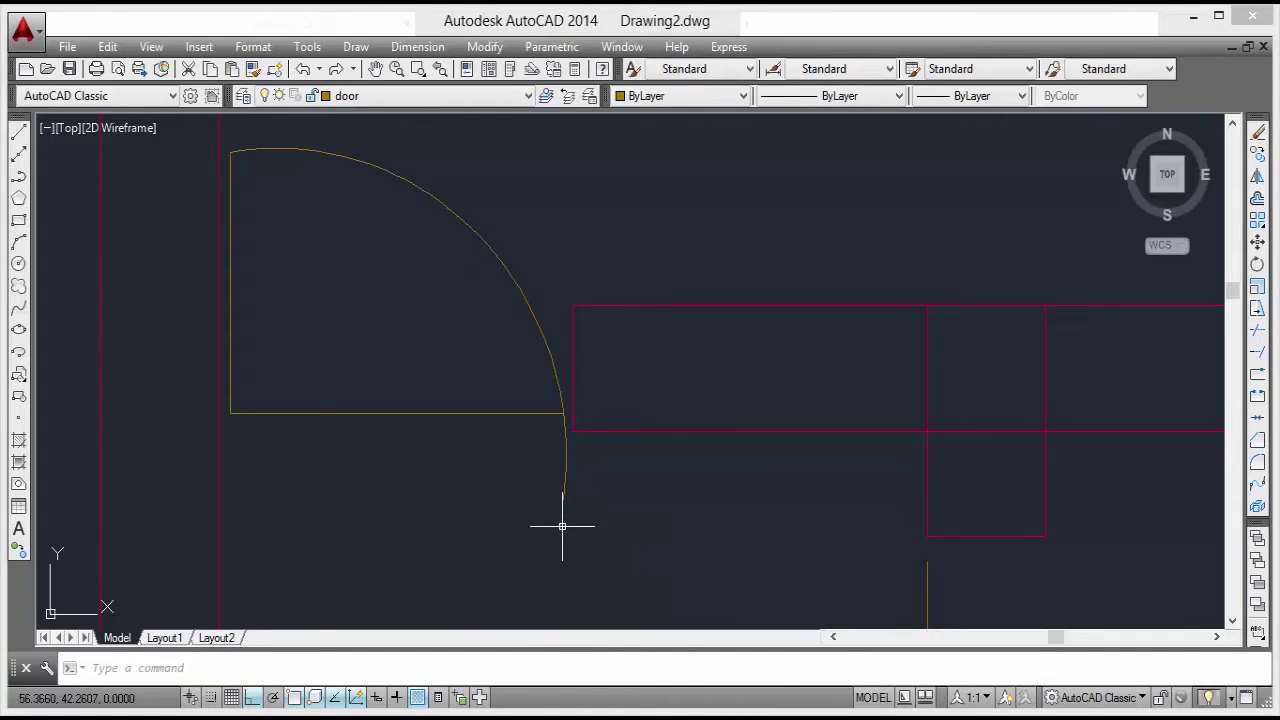
Trim the arc's overshoot below the horizontal door line of the door left of the upper horizontal wall.
text(tr)
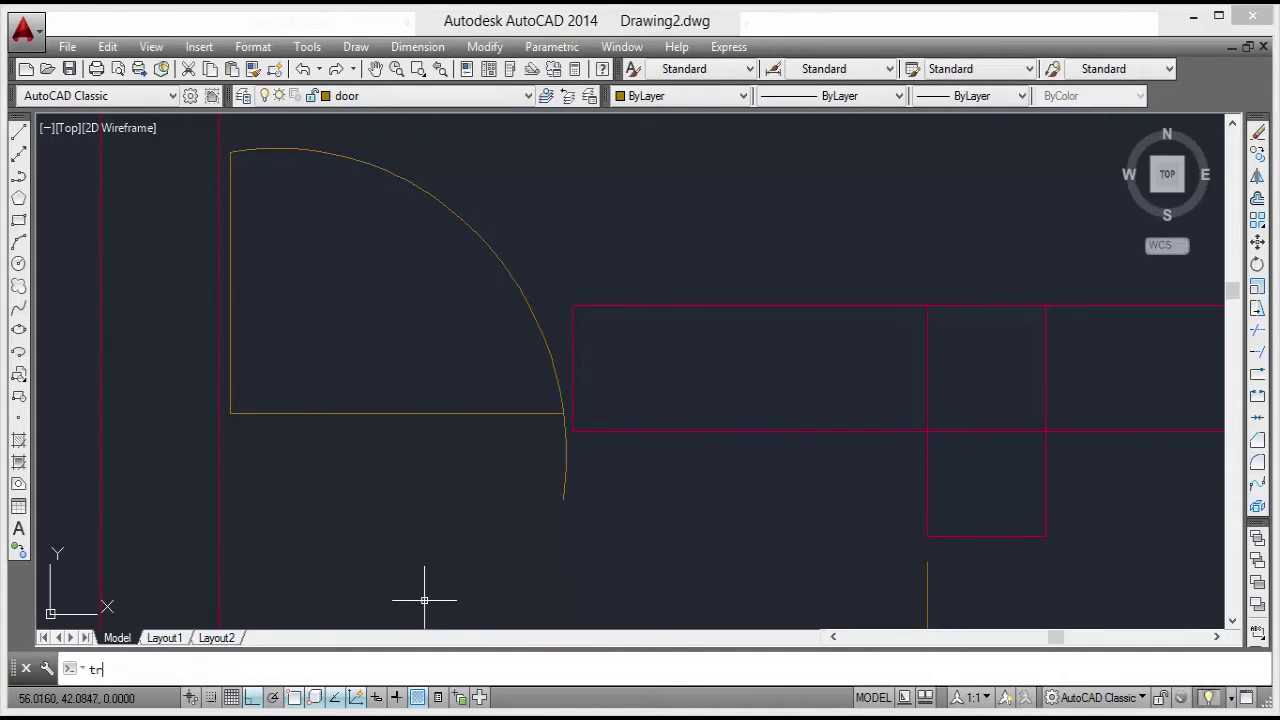
key(Return)
key(Return)
click(603, 477)
click(521, 516)
scroll(557, 440, down, 2)
mouse_move(675, 554)
middle_down()
mouse_move(557, 440)
mouse_move(580, 446)
mouse_move(504, 457)
middle_up()
key(Return)
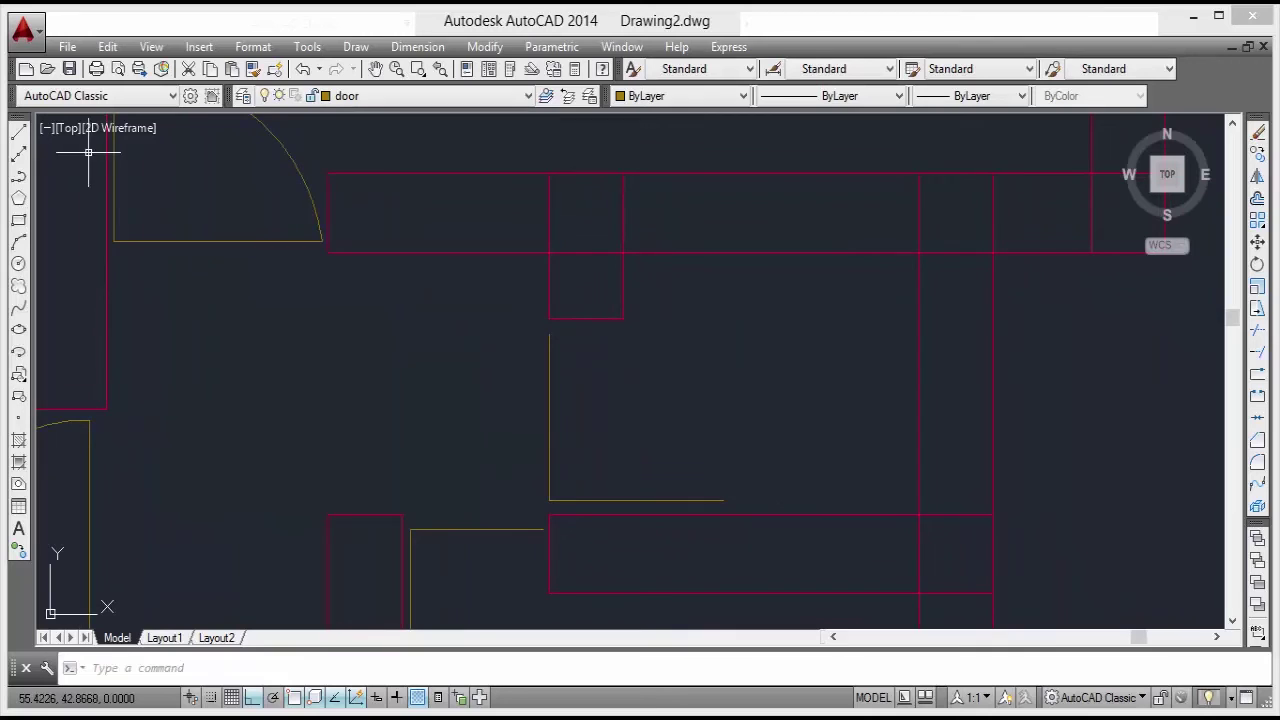
Draw a three-point arc for the door below the wall stub, from the door line's upper end through the leaf's right end and around past it.
click(18, 242)
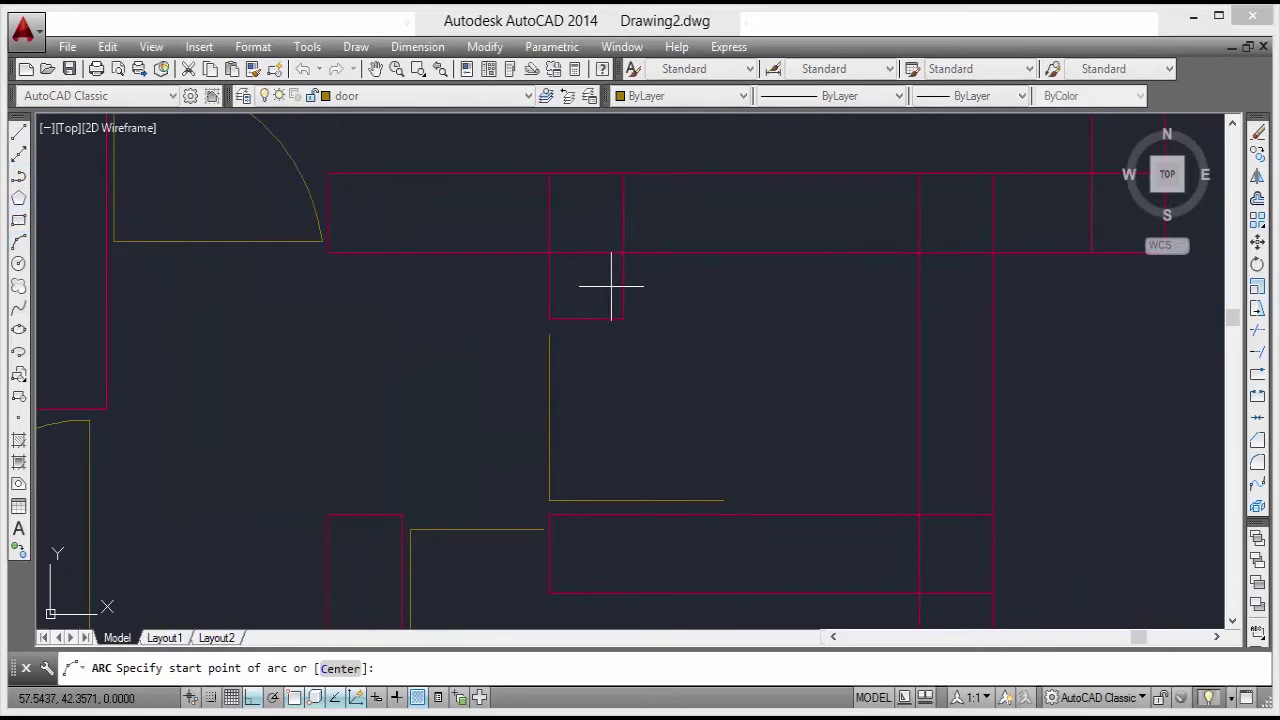
click(549, 334)
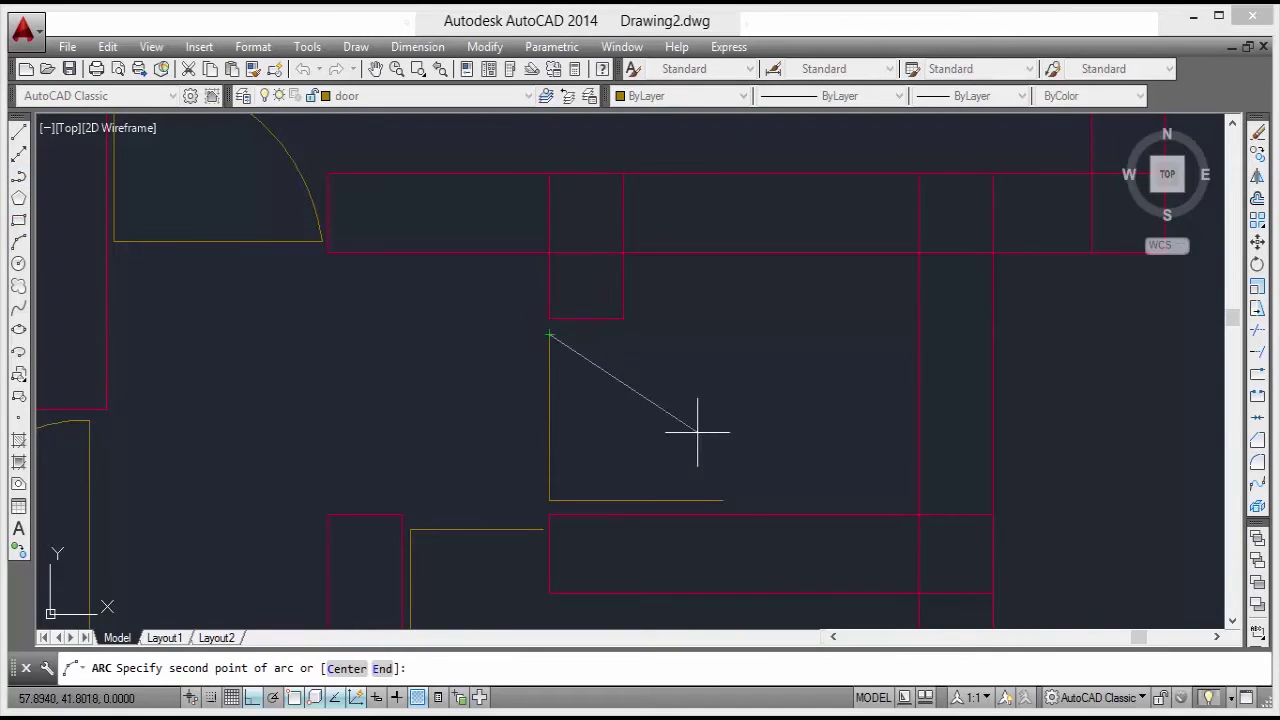
click(722, 500)
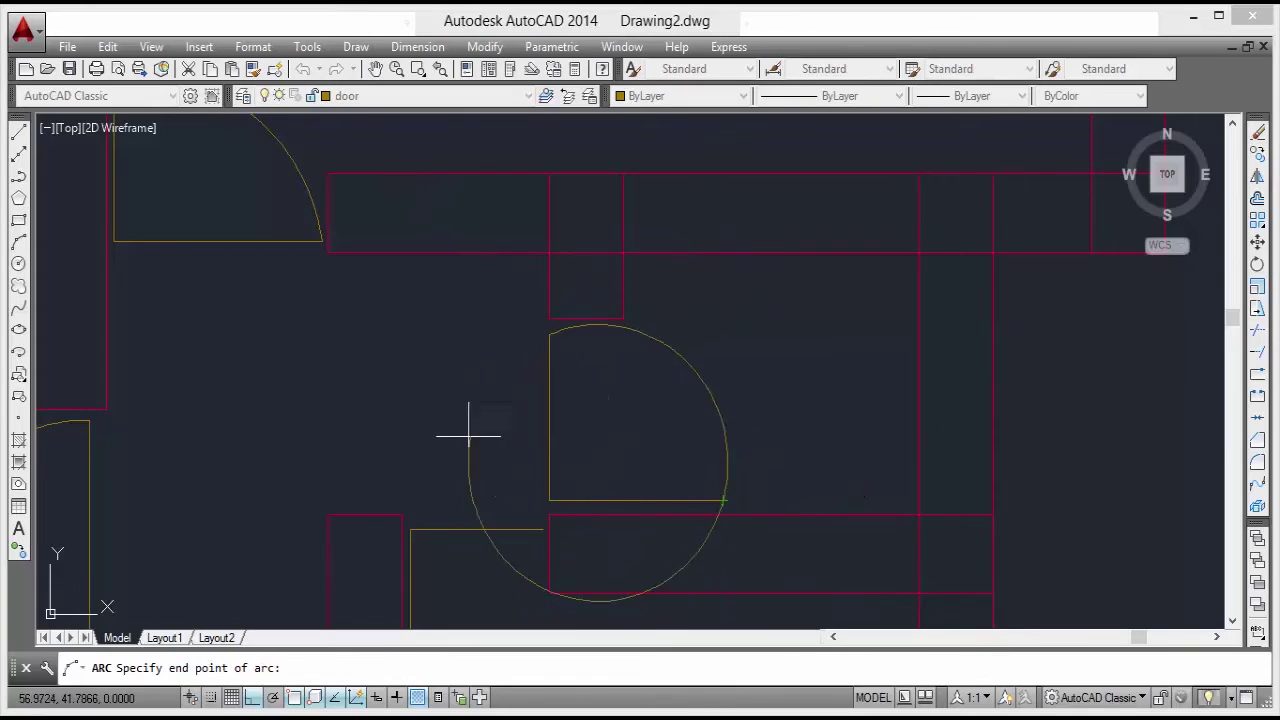
click(419, 437)
Trim the arc of the door below the wall stub back to the door's horizontal leaf, removing all its overshoot.
middle_drag(492, 550, 468, 386)
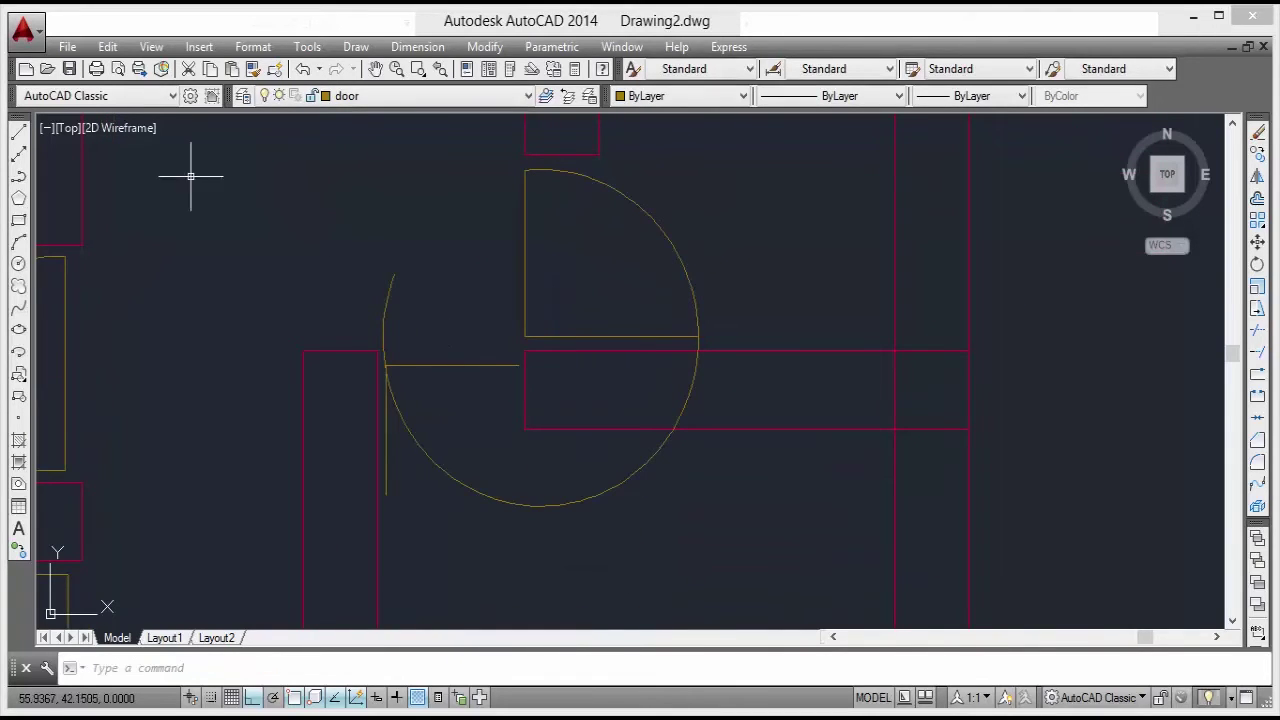
text(r)
key(Return)
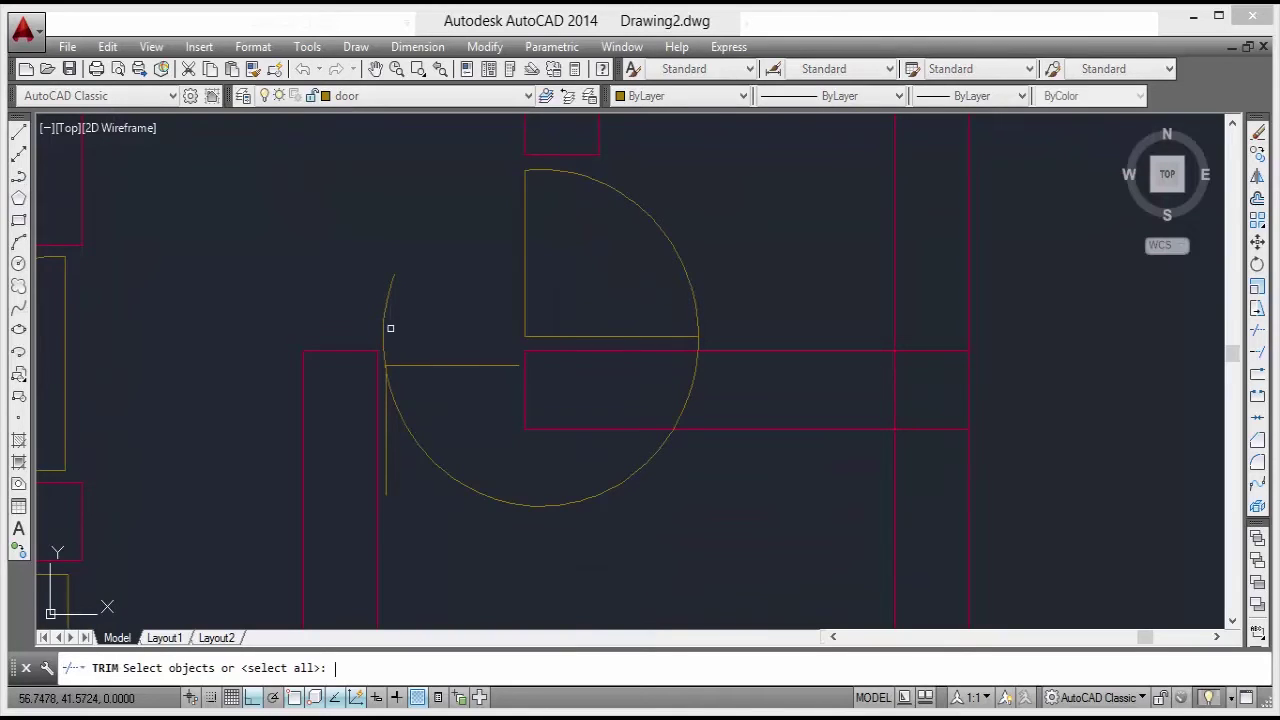
key(Return)
click(384, 325)
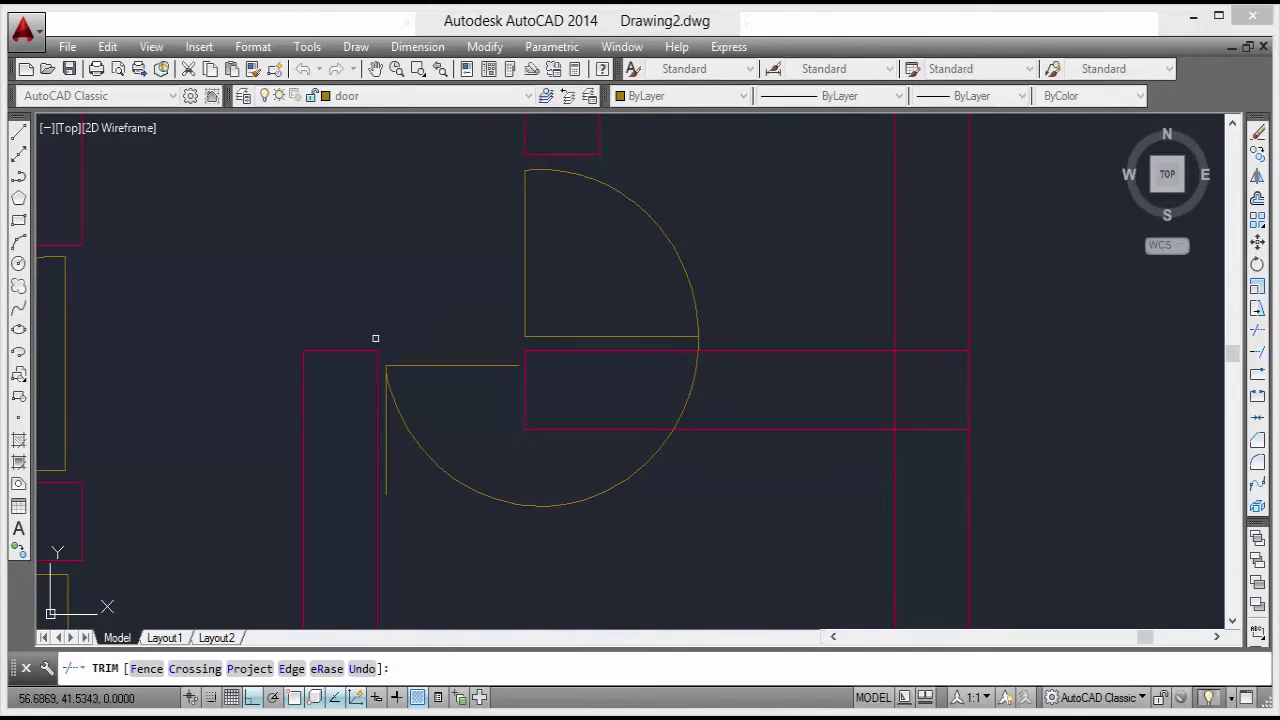
click(429, 466)
click(674, 369)
click(711, 400)
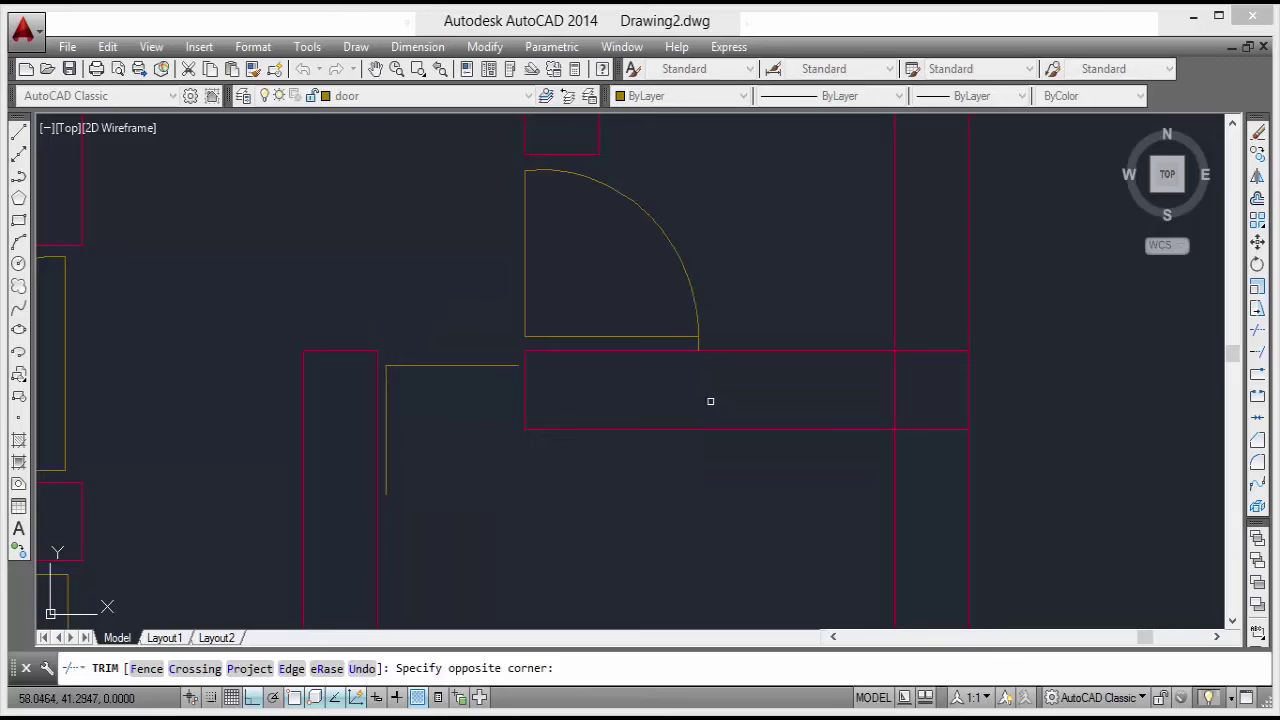
click(705, 341)
click(692, 348)
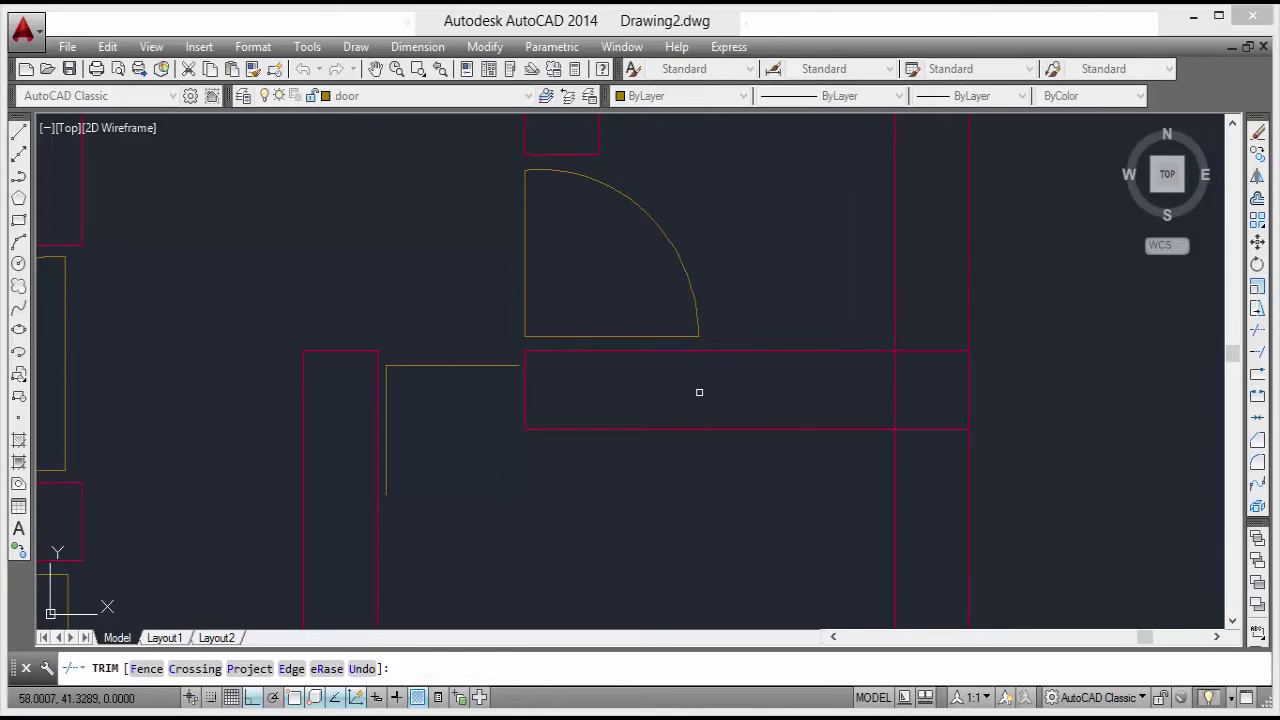
key(Return)
Draw a three-point arc for the door left of the middle horizontal wall, from the door line's right end through the leaf's lower end and beyond.
middle_drag(531, 360, 571, 321)
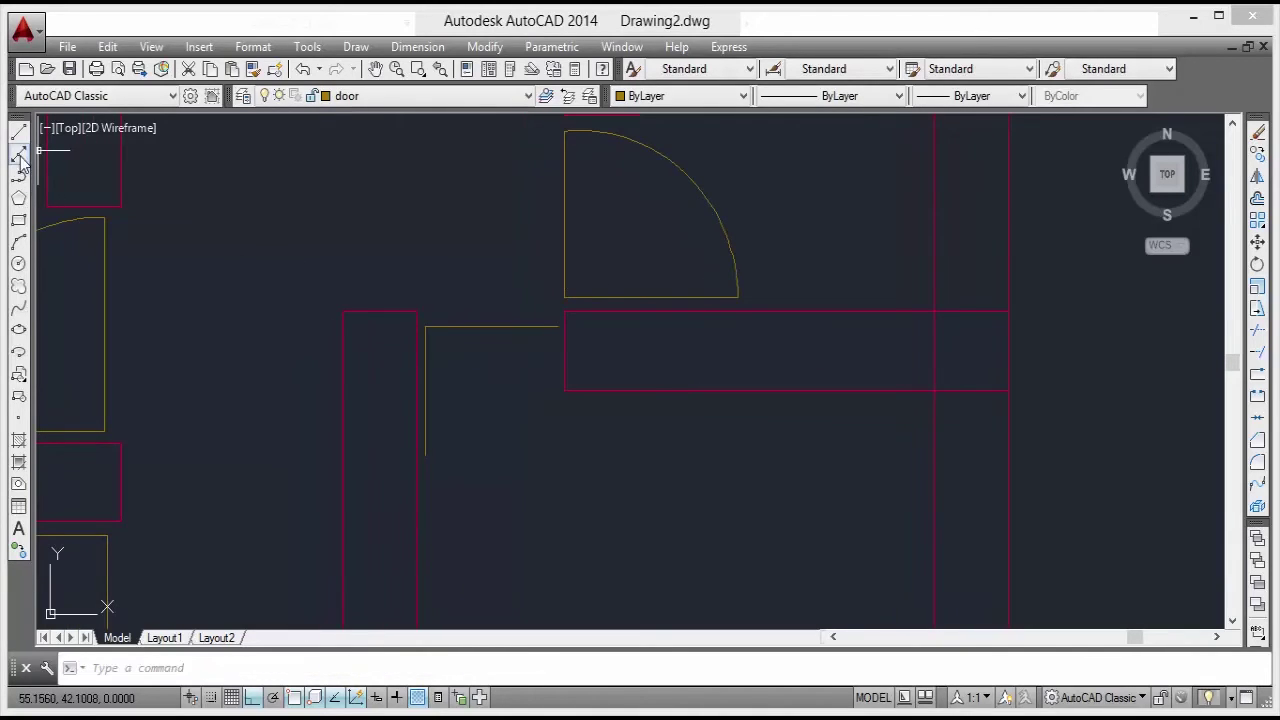
click(18, 241)
middle_drag(491, 443, 501, 373)
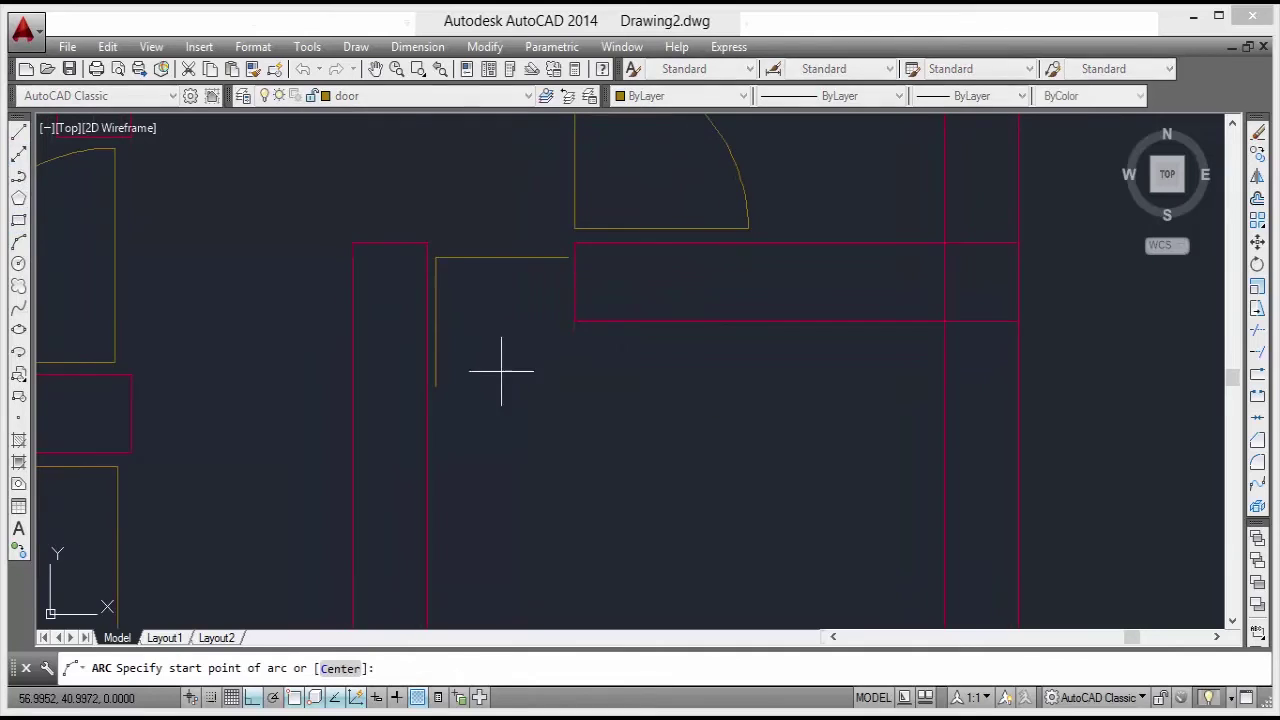
click(567, 258)
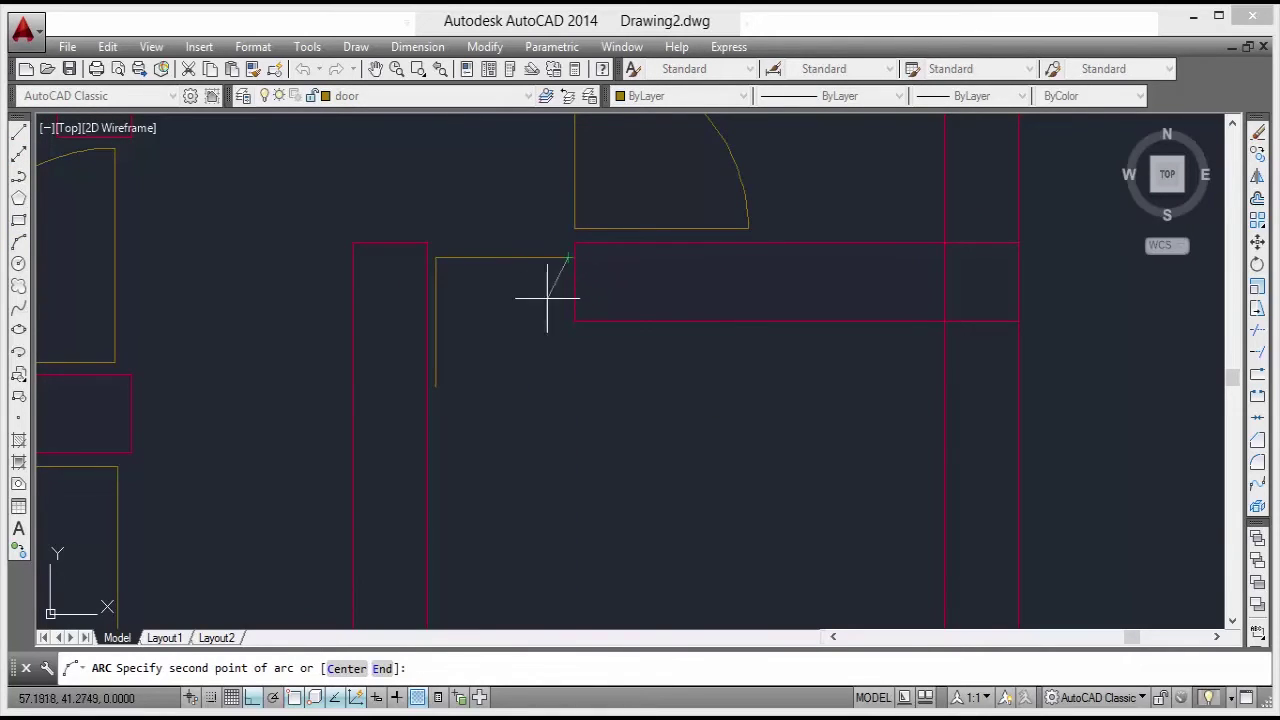
click(435, 386)
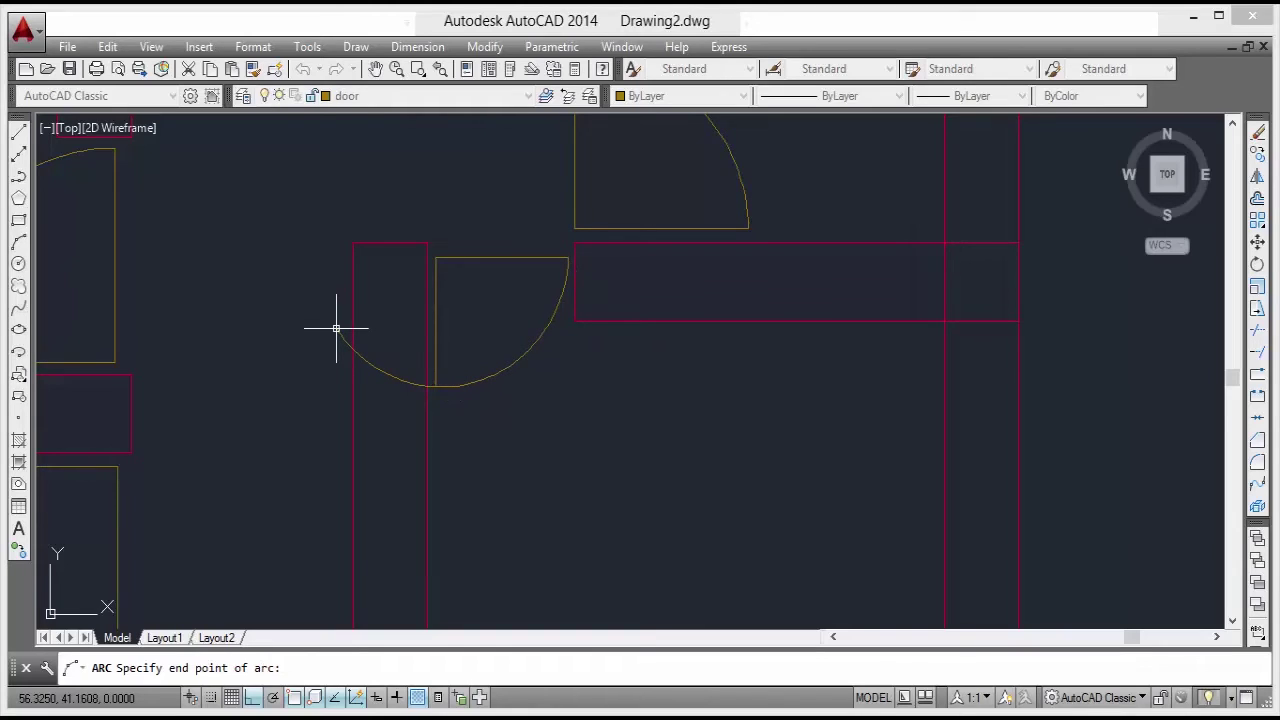
click(336, 328)
Trim the arc's overshoot beyond the vertical leaf of the door left of the middle horizontal wall.
text(tr)
key(Return)
key(Return)
click(389, 338)
click(373, 400)
click(344, 334)
click(336, 364)
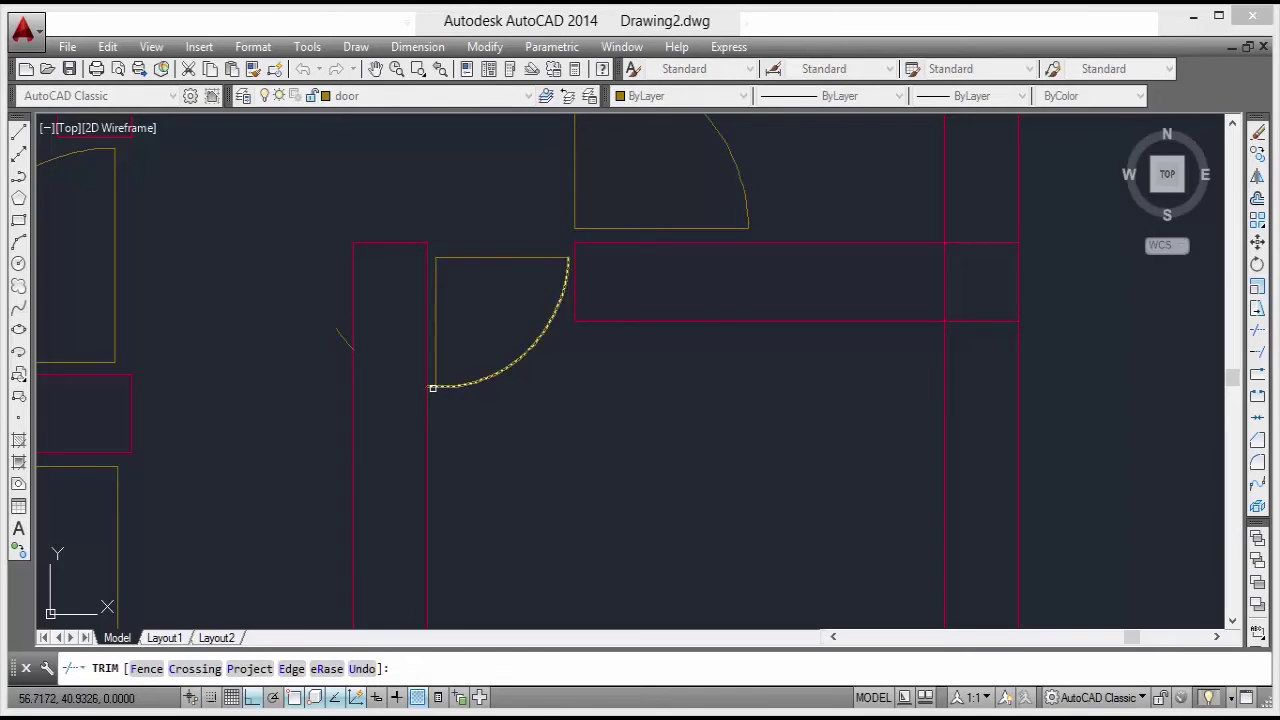
key(Return)
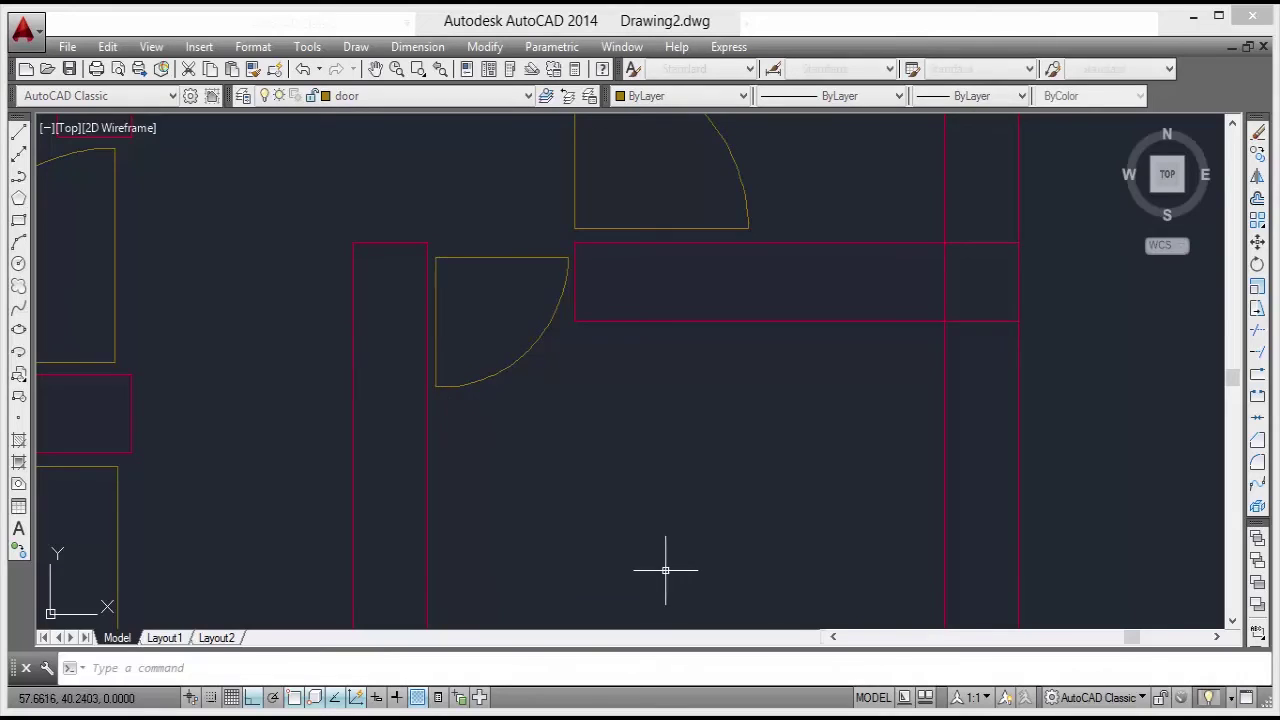
Examine the finished doors across the floor plan and the overlapping wall lines at the lower-left corner.
scroll(435, 420, down, 3)
scroll(435, 420, down, 4)
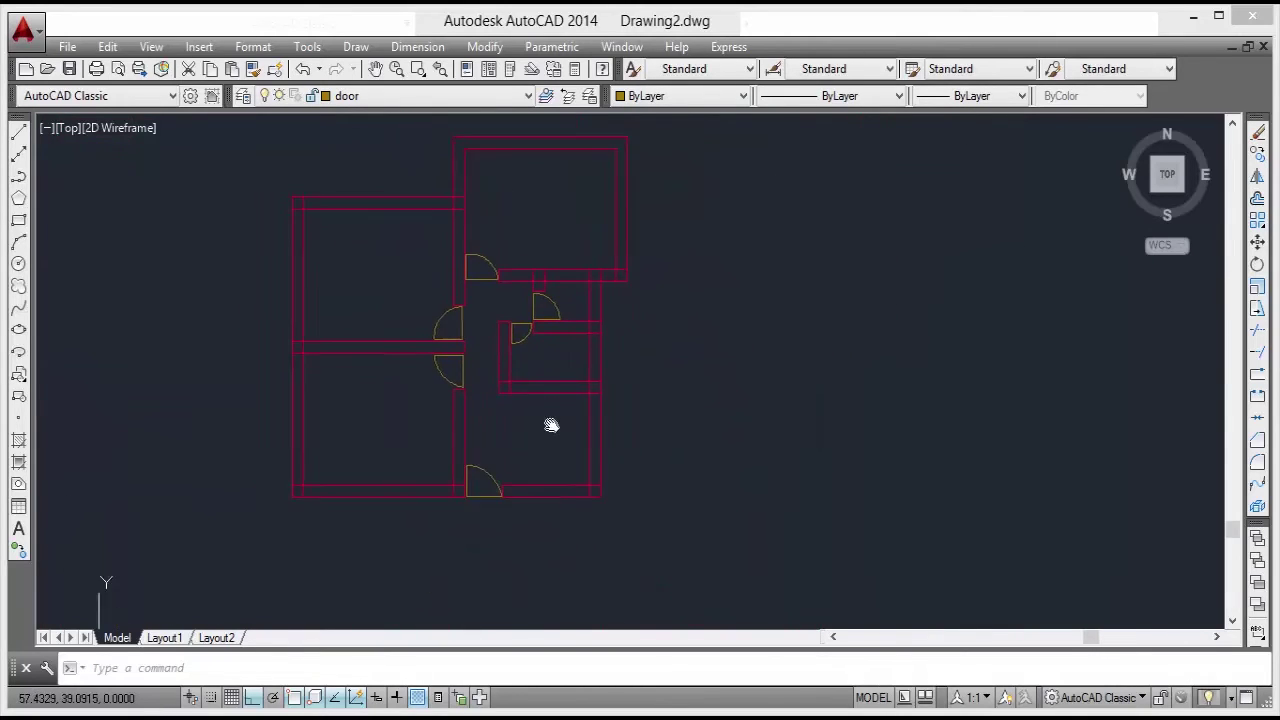
middle_drag(577, 423, 607, 417)
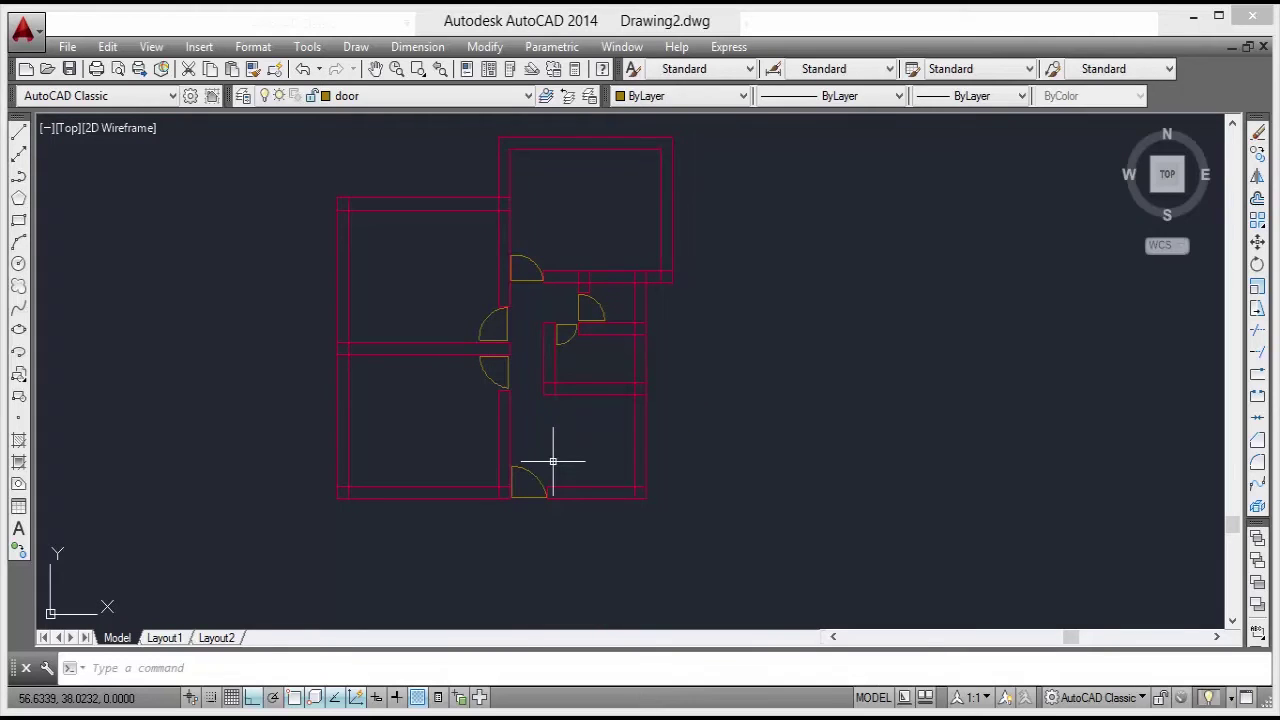
middle_drag(553, 461, 622, 469)
mouse_move(494, 350)
middle_down()
mouse_move(491, 323)
mouse_move(482, 352)
middle_up()
scroll(555, 386, up, 4)
middle_drag(424, 450, 479, 356)
scroll(550, 366, down, 2)
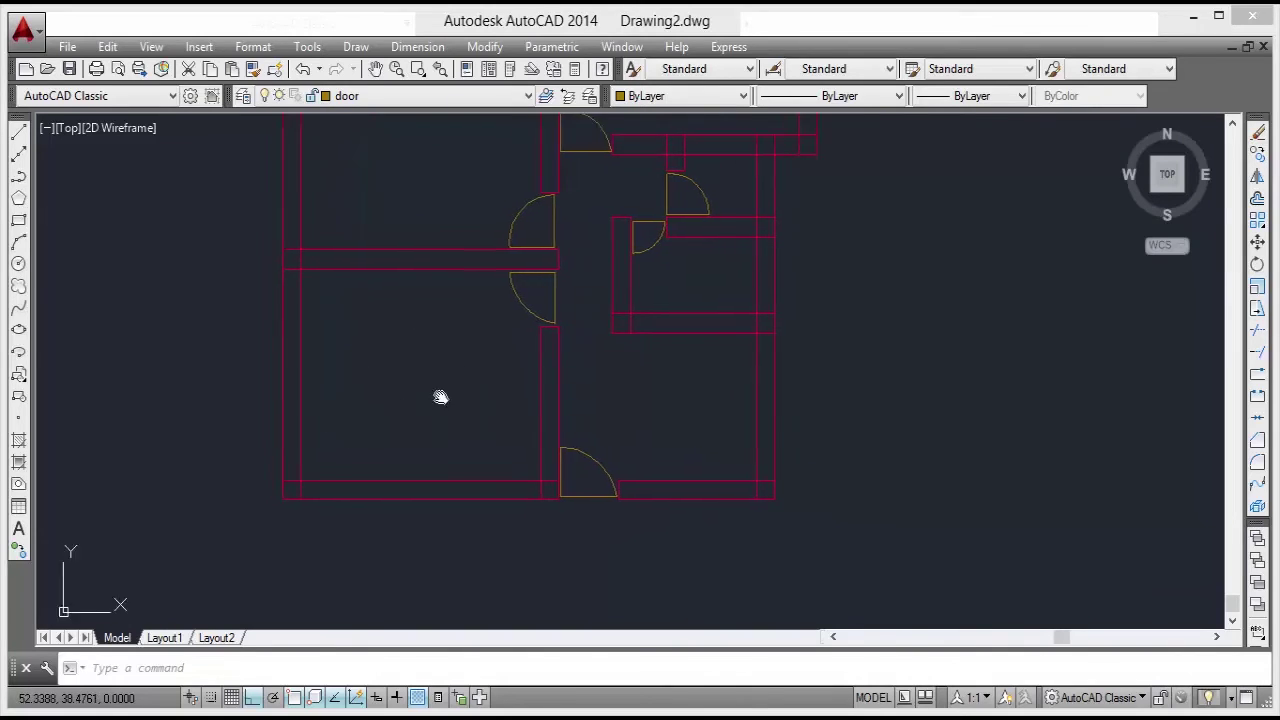
middle_drag(440, 397, 517, 431)
scroll(443, 486, up, 3)
middle_drag(443, 486, 550, 443)
scroll(550, 443, up, 3)
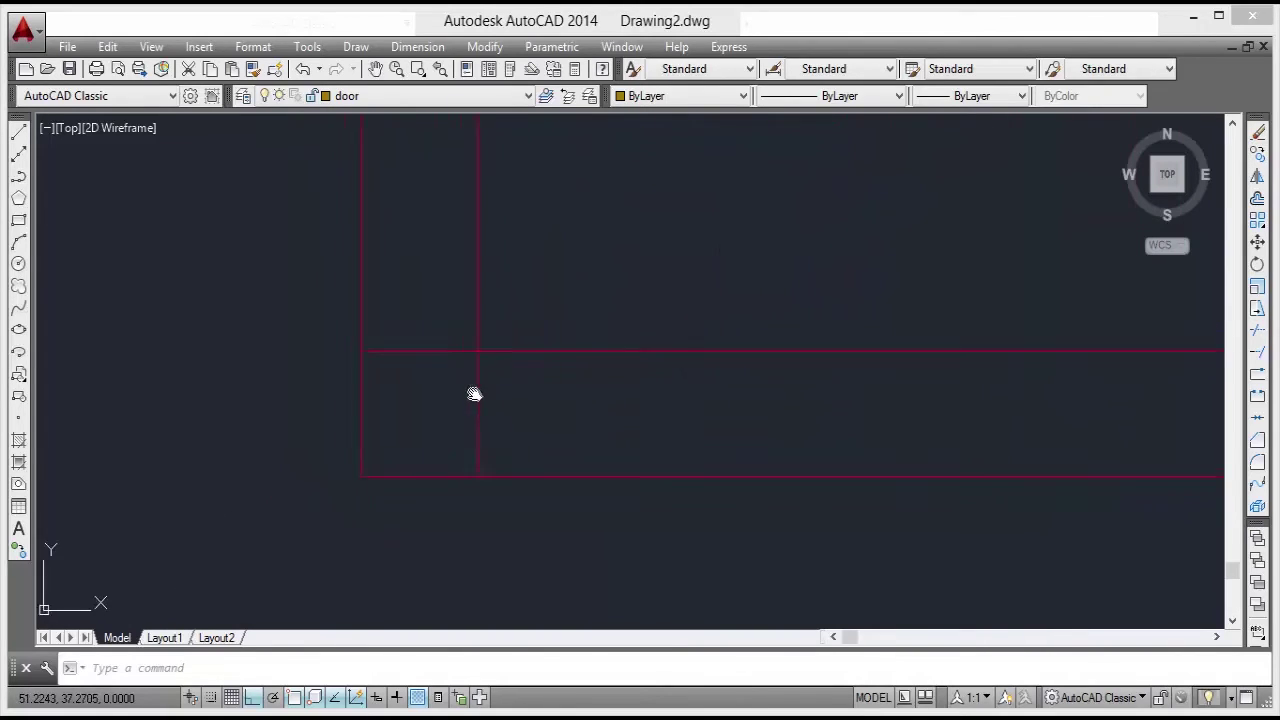
scroll(450, 425, down, 3)
scroll(469, 419, down, 5)
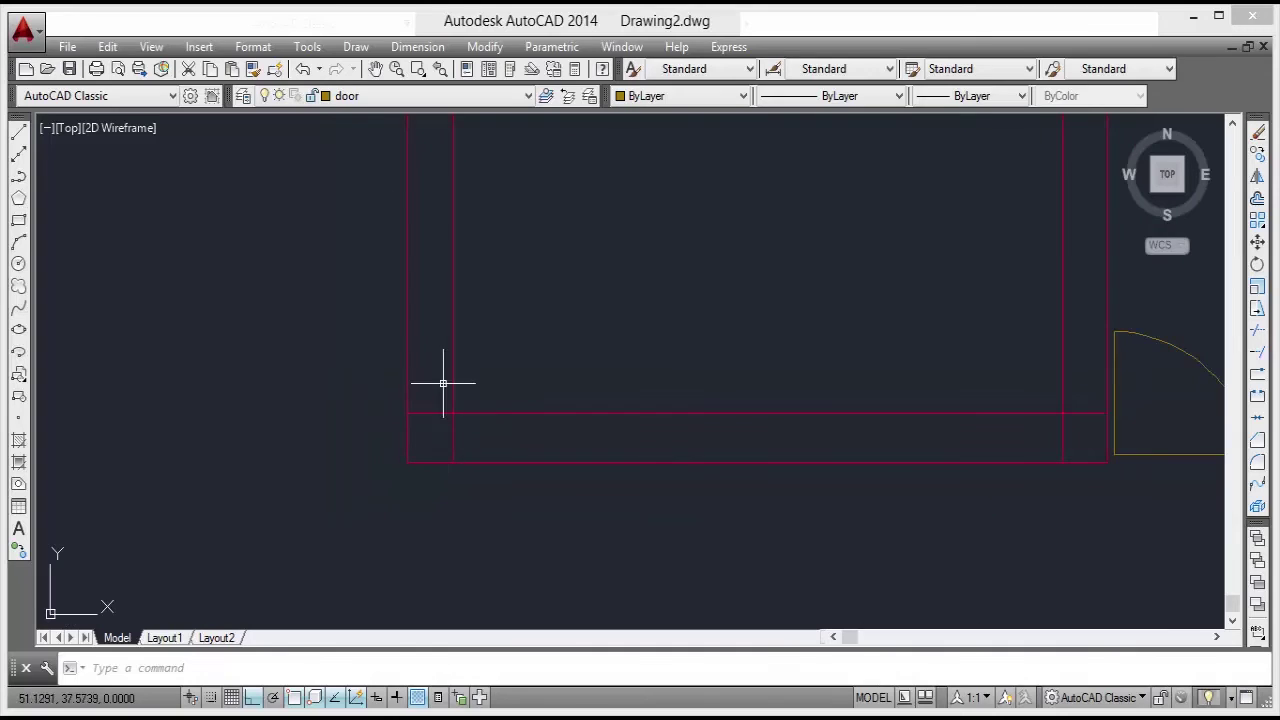
scroll(450, 359, up, 5)
scroll(552, 447, down, 4)
scroll(508, 377, up, 4)
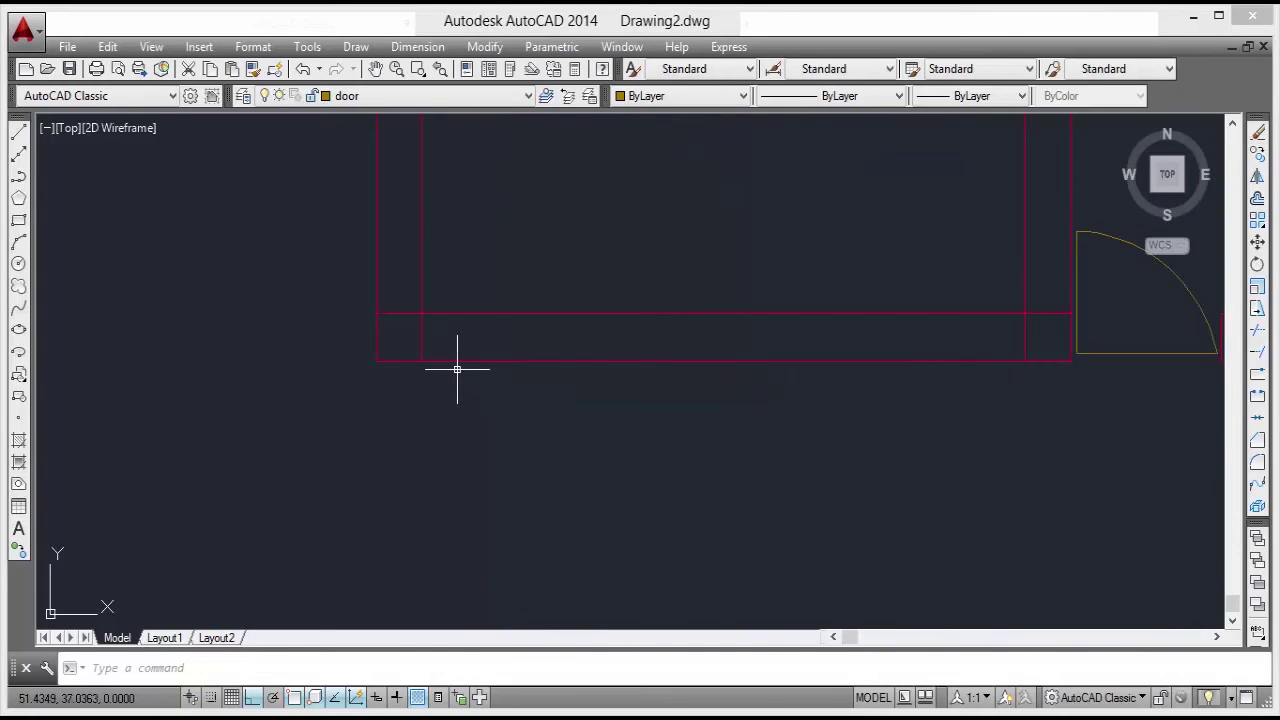
Trim the overlapping inner wall lines at the lower-left room's two bottom corners.
text(tr)
key(Return)
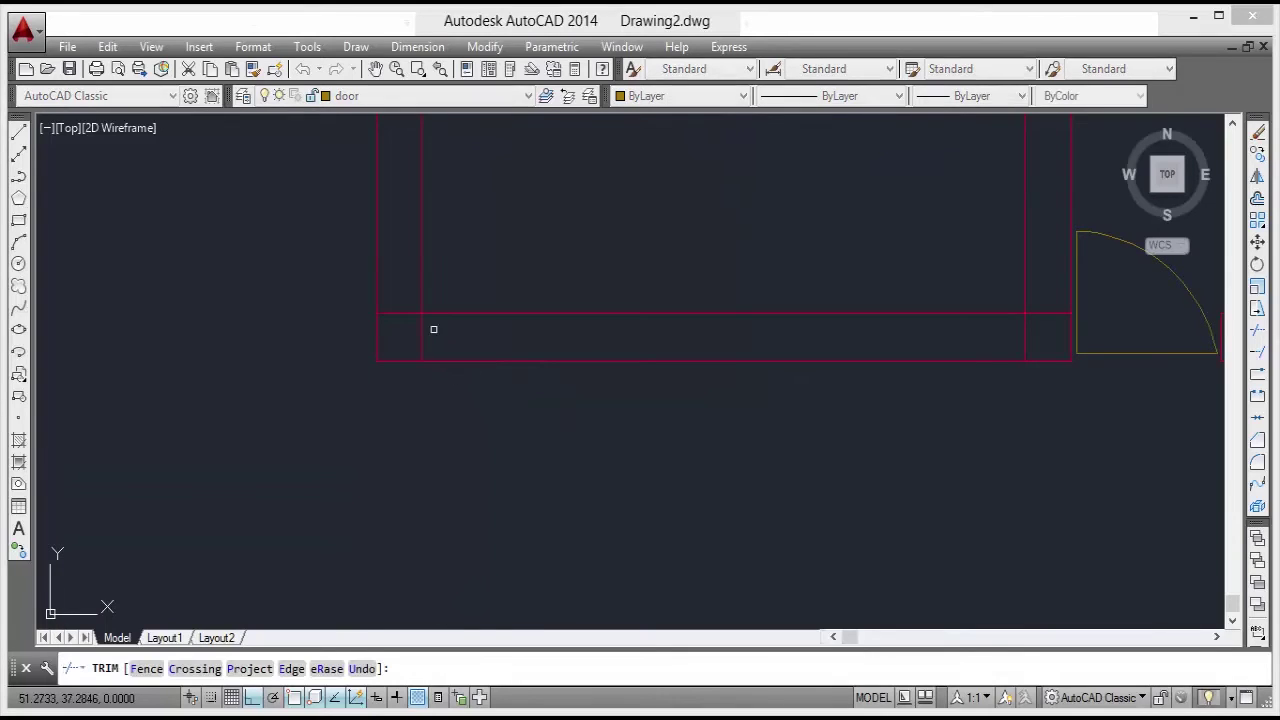
click(402, 344)
click(451, 354)
middle_drag(540, 366, 292, 402)
click(756, 374)
click(790, 382)
click(798, 334)
click(796, 376)
Trim the overlapping inner wall lines at the plan's lower-right outer corner.
scroll(804, 343, down, 2)
scroll(768, 162, down, 2)
middle_drag(831, 291, 740, 437)
middle_drag(826, 423, 662, 362)
scroll(662, 362, up, 2)
click(806, 354)
click(799, 376)
click(799, 377)
click(777, 386)
Trim the small room's bottom wall overlaps at the right outer wall and at the room's lower-left corner.
scroll(770, 350, down, 2)
middle_drag(730, 209, 652, 358)
scroll(653, 415, up, 2)
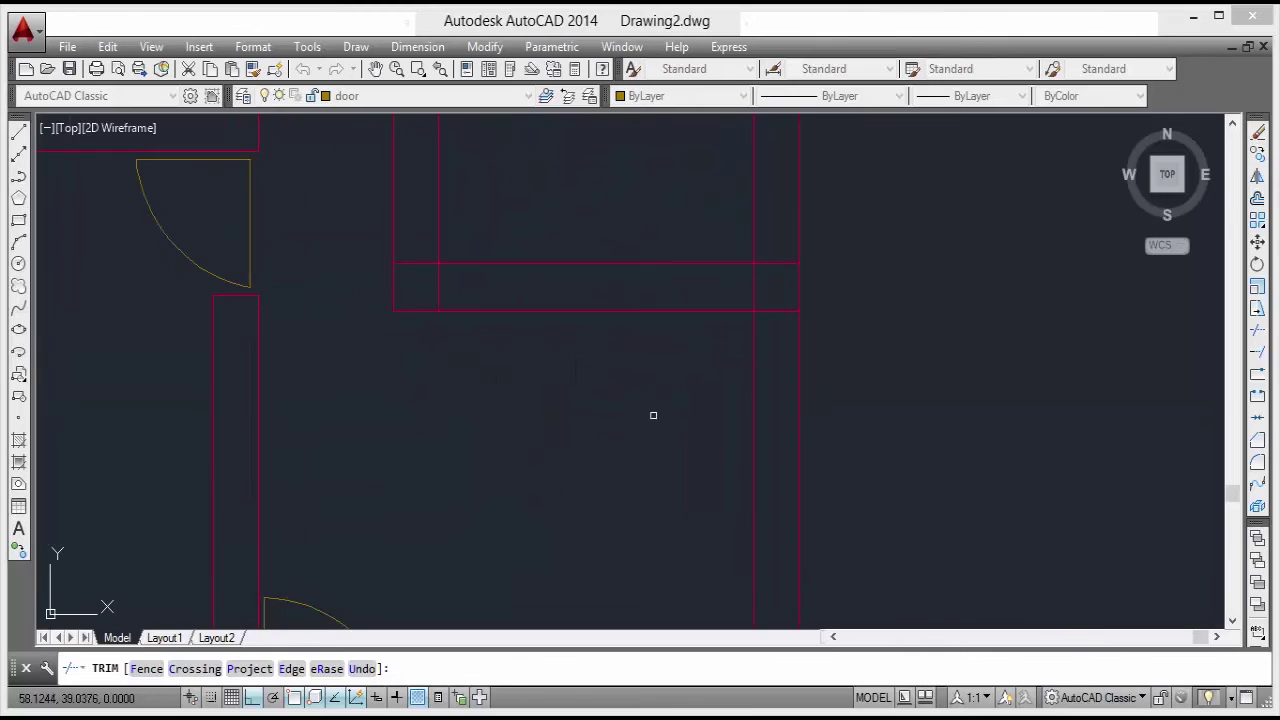
click(776, 250)
click(778, 322)
middle_drag(719, 323, 933, 413)
click(636, 340)
click(635, 371)
click(661, 378)
click(647, 383)
Trim the wall lines between the two left rooms where they cross the left outer wall.
middle_drag(435, 306, 719, 399)
scroll(334, 403, down, 2)
middle_drag(334, 403, 585, 394)
scroll(541, 401, up, 2)
click(408, 282)
click(421, 340)
Trim the overlapping inner wall lines at the upper-left room's outer top corner.
scroll(492, 300, down, 3)
scroll(580, 408, down, 4)
scroll(560, 340, up, 10)
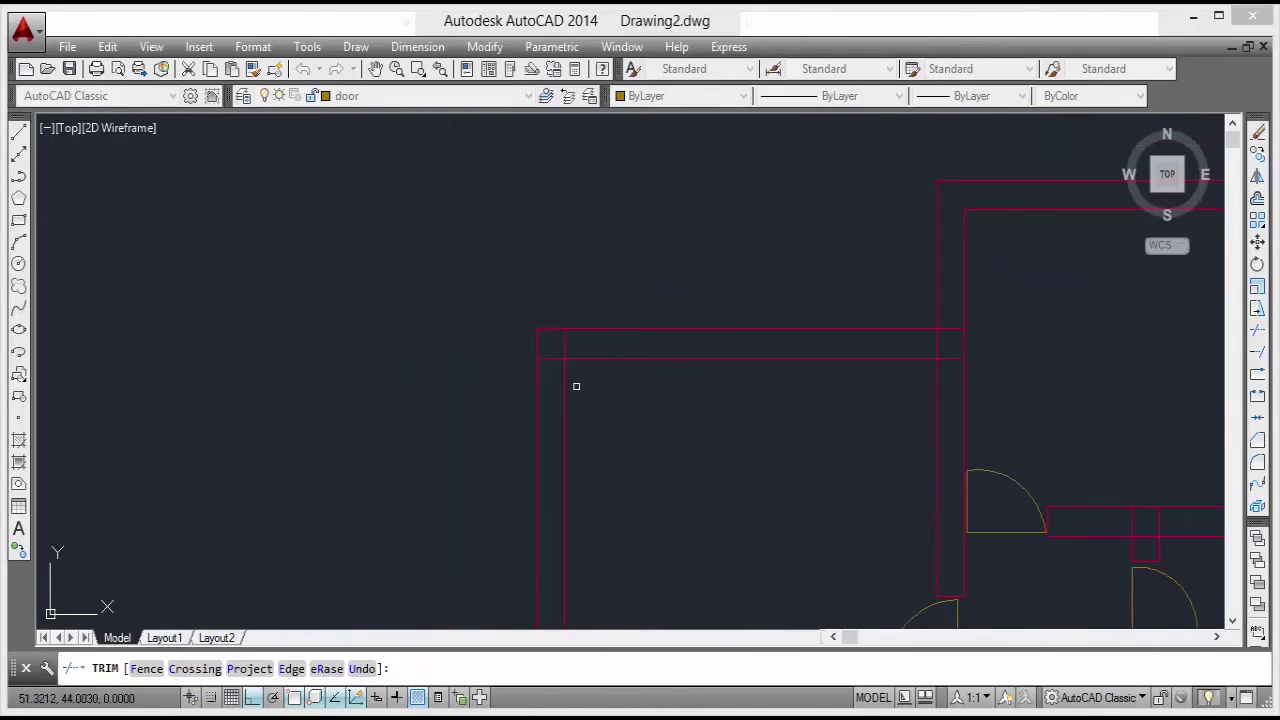
click(560, 311)
click(517, 325)
click(499, 344)
click(455, 409)
Trim the upper-left room's top wall lines inside the vertical wall it meets beside the upper-right room.
scroll(535, 421, down, 5)
middle_drag(720, 409, 456, 422)
scroll(706, 429, up, 2)
scroll(705, 429, up, 2)
click(571, 294)
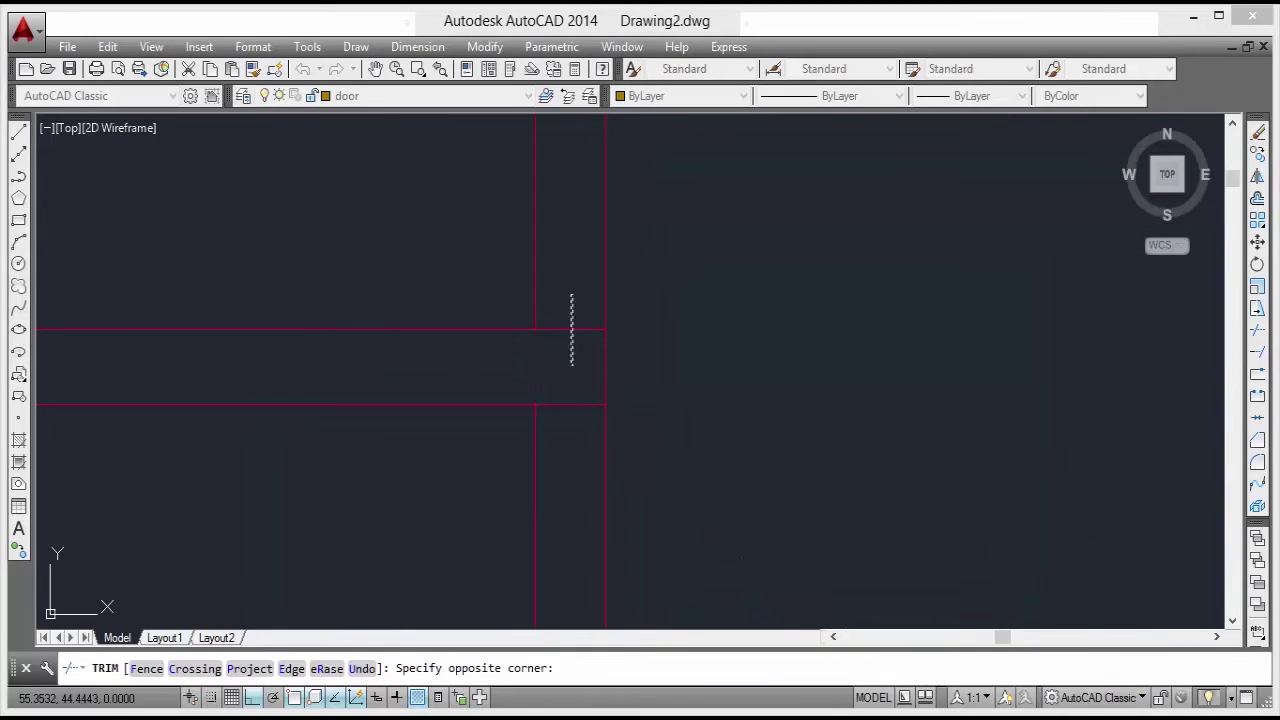
click(571, 366)
click(571, 370)
click(571, 459)
Trim the overlapping wall lines along the upper-right room's bottom wall, at its right end and at the wall stub.
scroll(563, 383, down, 6)
middle_drag(565, 338, 432, 384)
scroll(665, 446, up, 2)
scroll(665, 446, down, 1)
scroll(681, 418, up, 3)
click(656, 427)
click(579, 470)
middle_drag(486, 432, 865, 365)
click(649, 432)
click(484, 455)
click(624, 341)
click(457, 357)
click(558, 371)
click(546, 408)
click(917, 373)
Trim the remaining overlaps where the middle horizontal wall meets the right outer wall, and finish trimming.
scroll(808, 383, down, 3)
scroll(841, 392, up, 2)
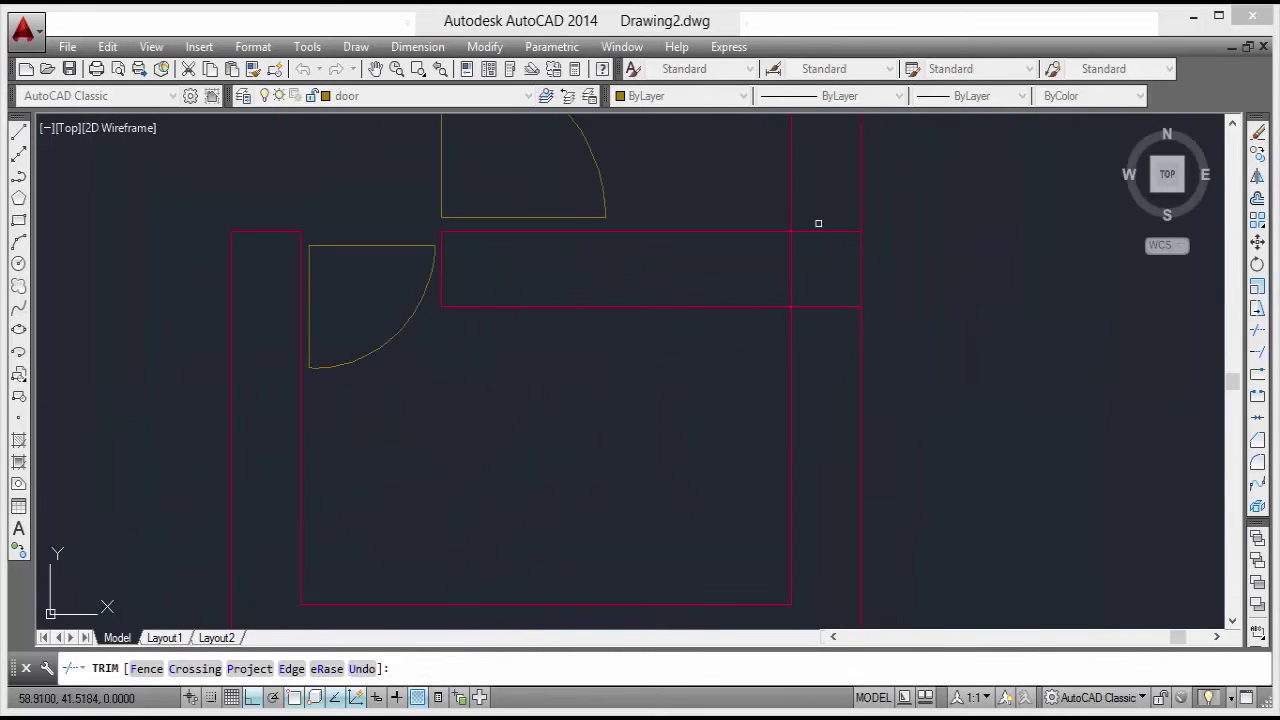
scroll(711, 375, down, 1)
scroll(706, 229, down, 4)
scroll(690, 300, up, 3)
scroll(679, 255, down, 4)
scroll(620, 300, up, 2)
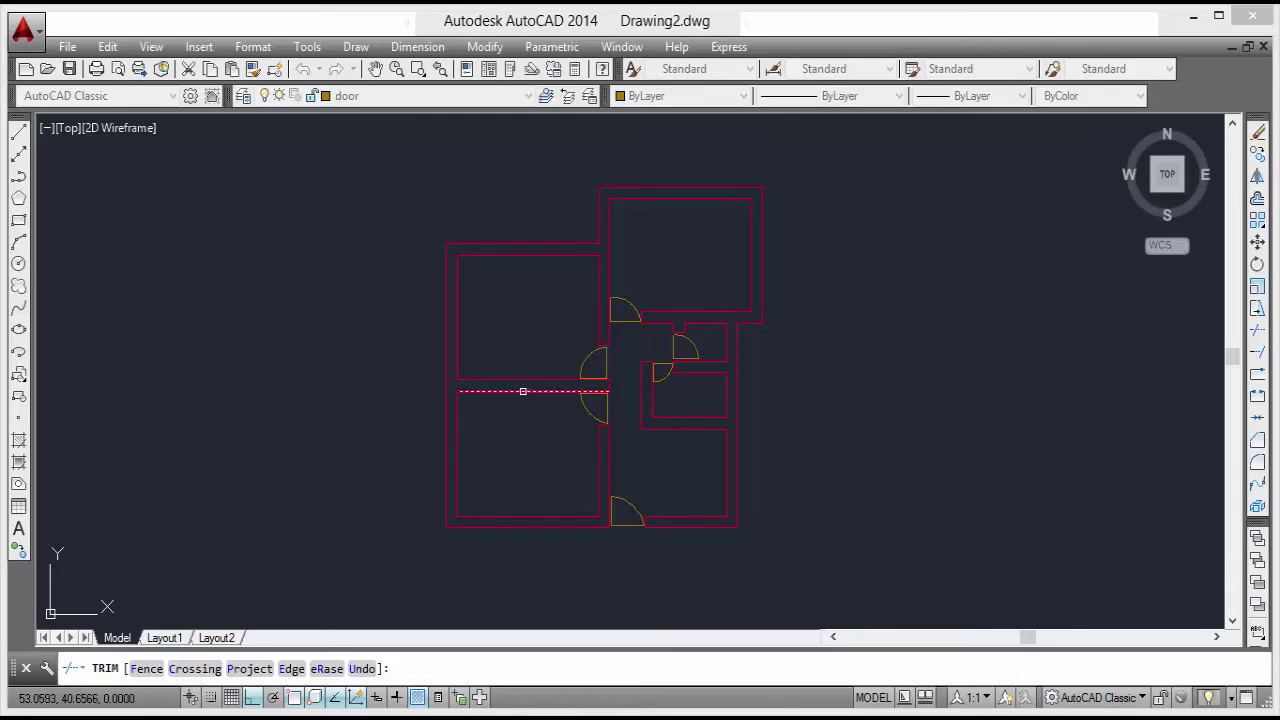
key(Escape)
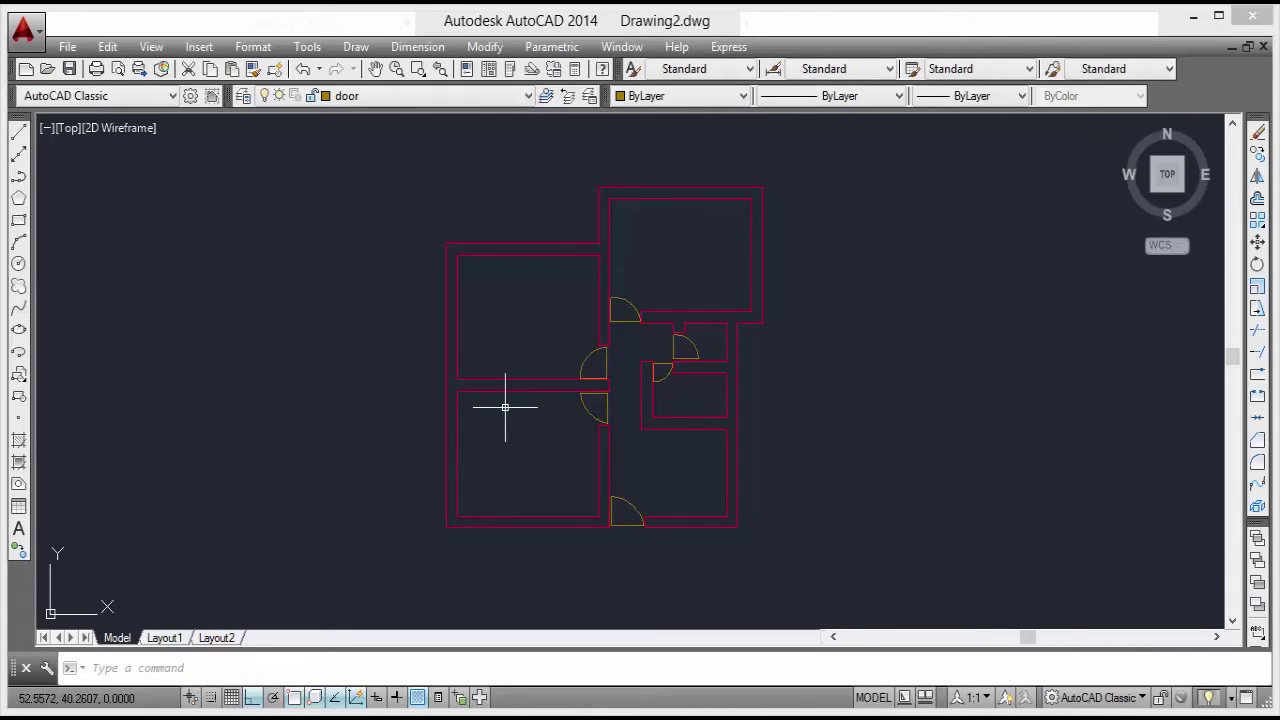
Make the window layer current.
click(356, 97)
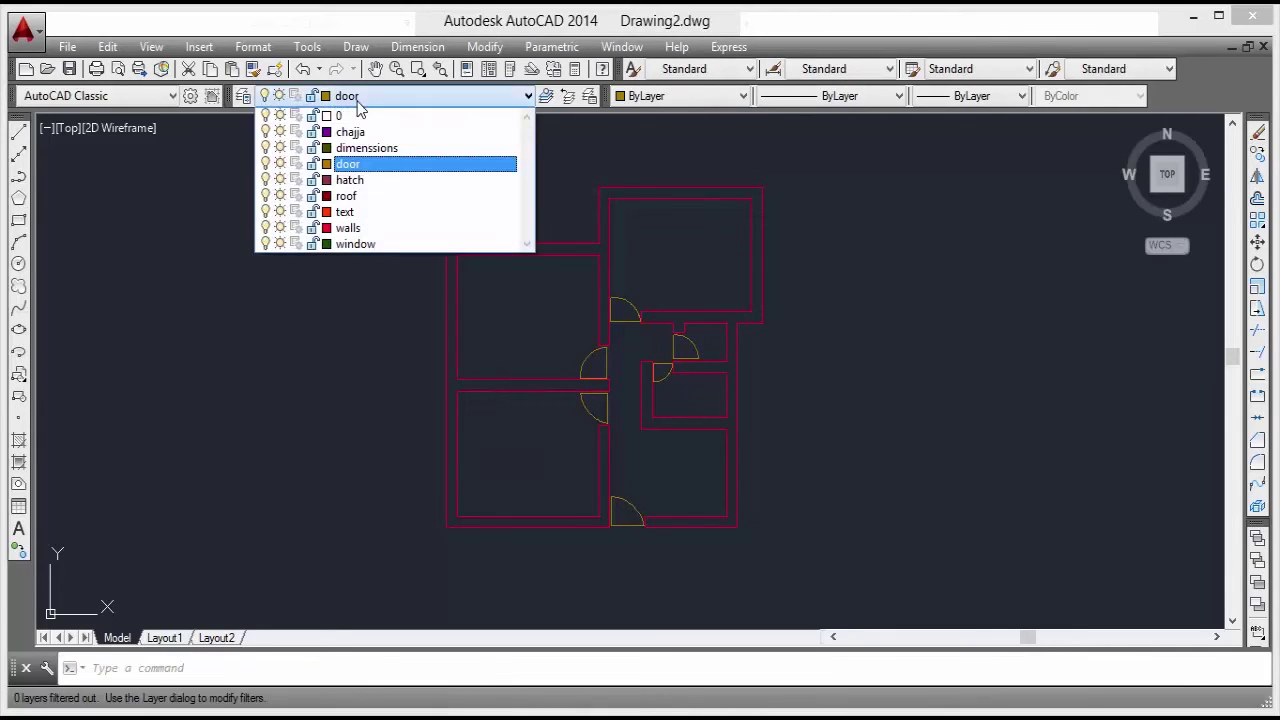
click(354, 246)
scroll(580, 466, up, 6)
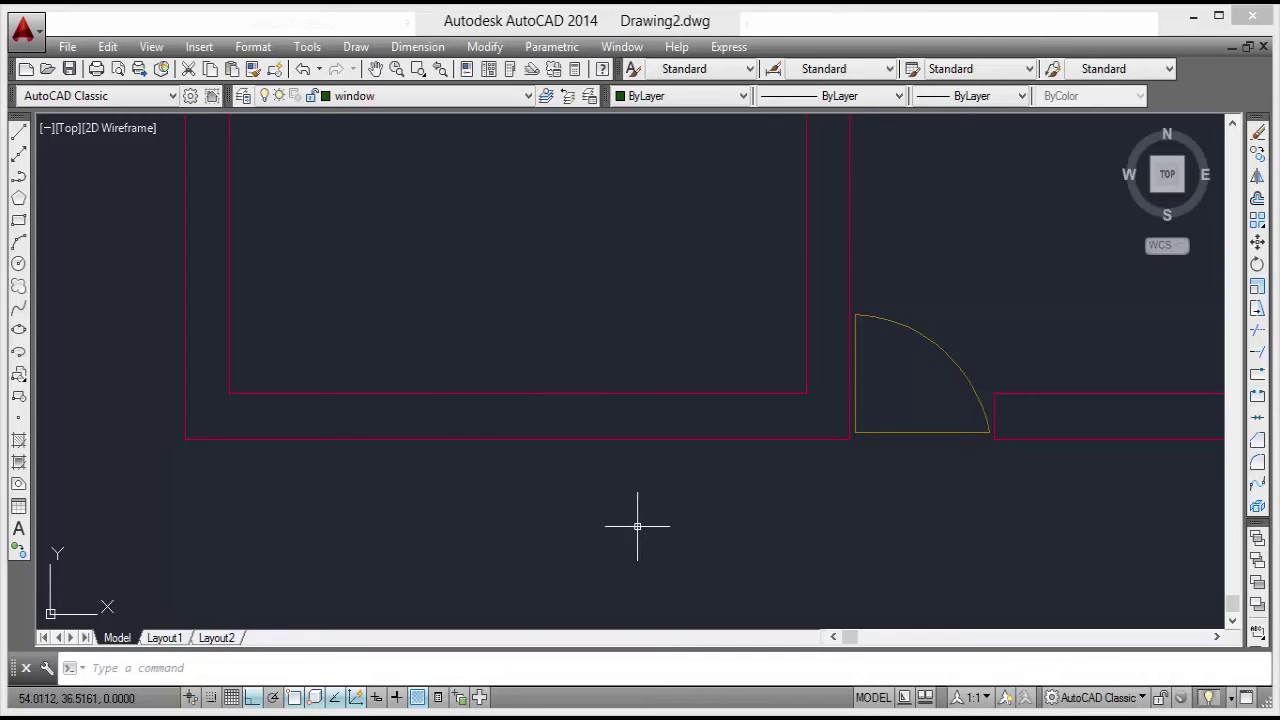
text(l)
key(Return)
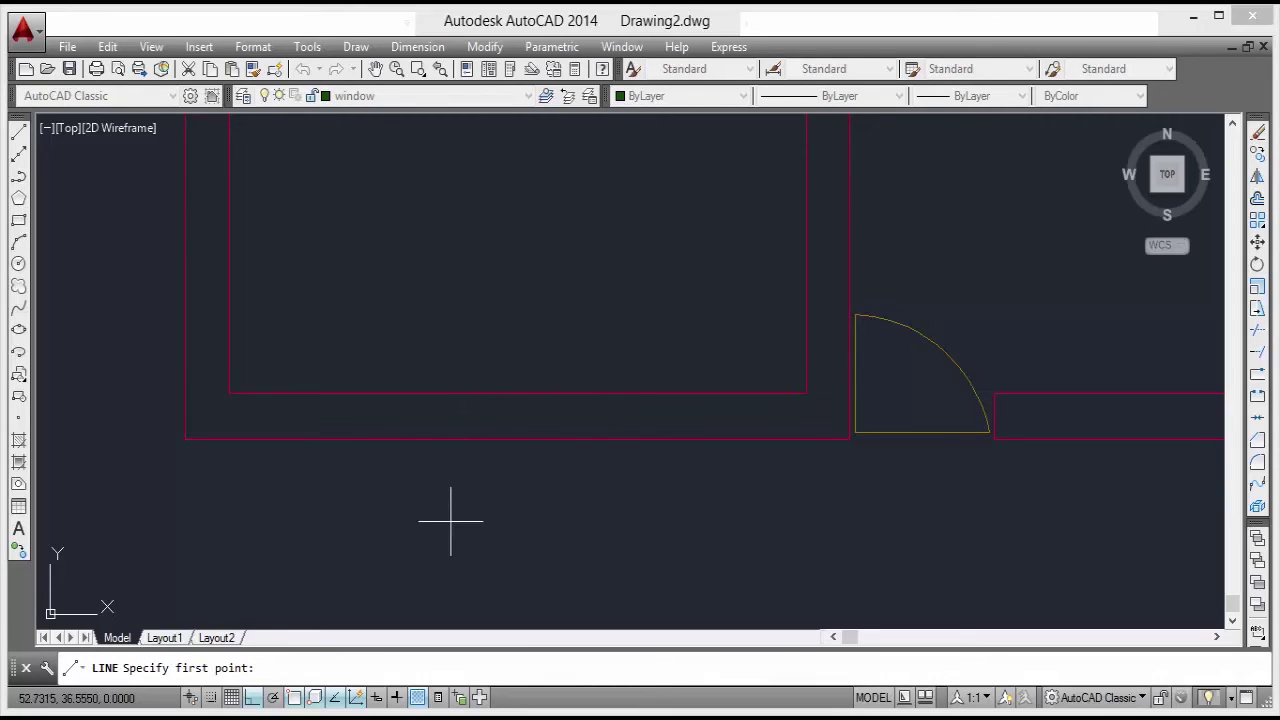
key(Escape)
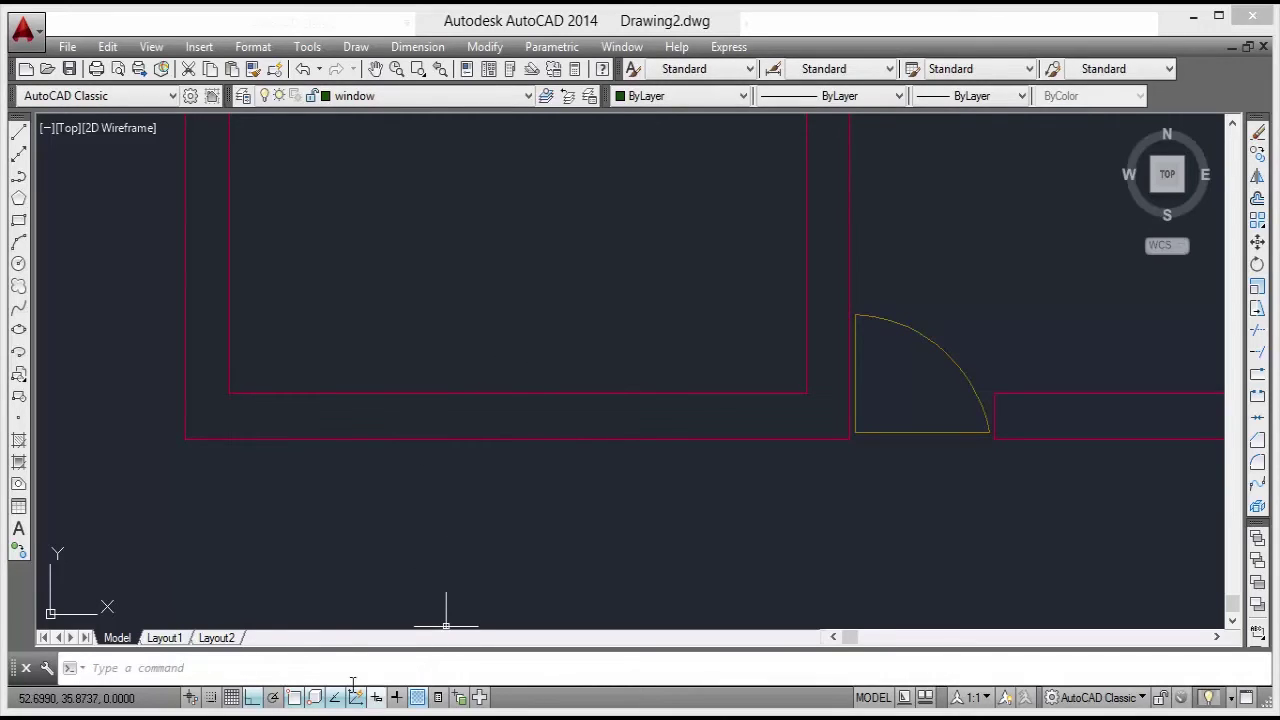
right_click(315, 699)
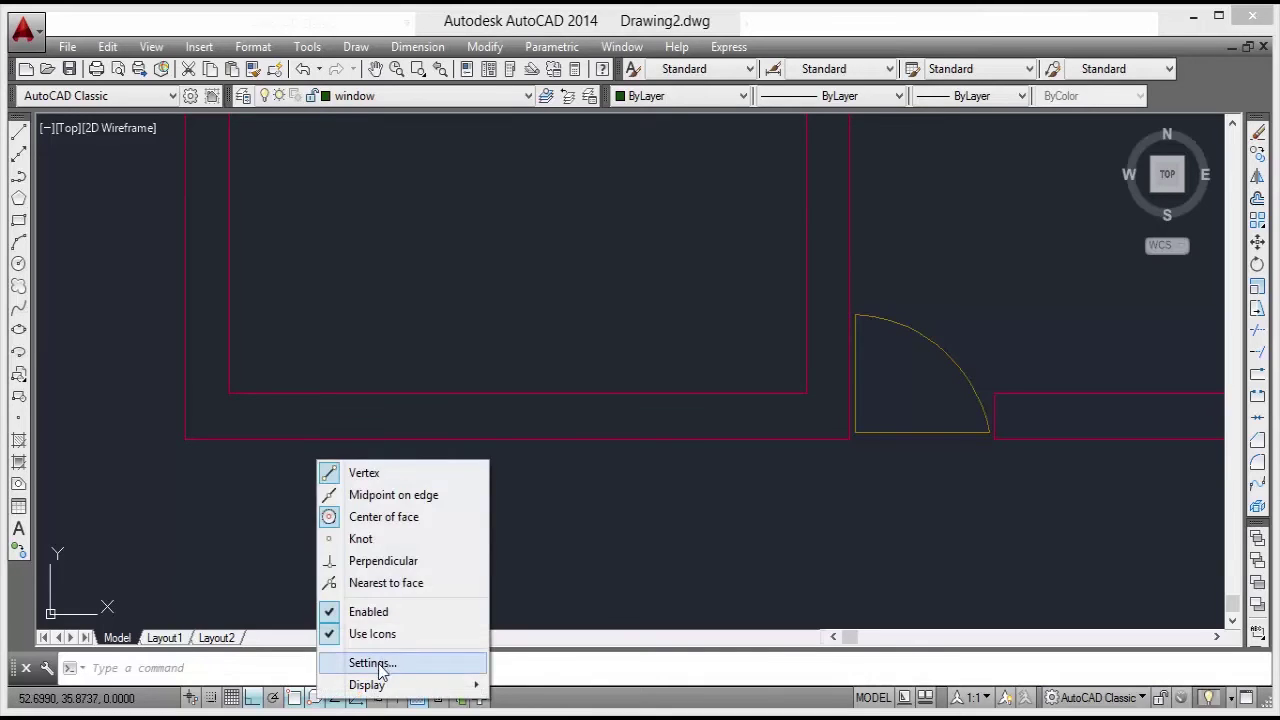
click(379, 665)
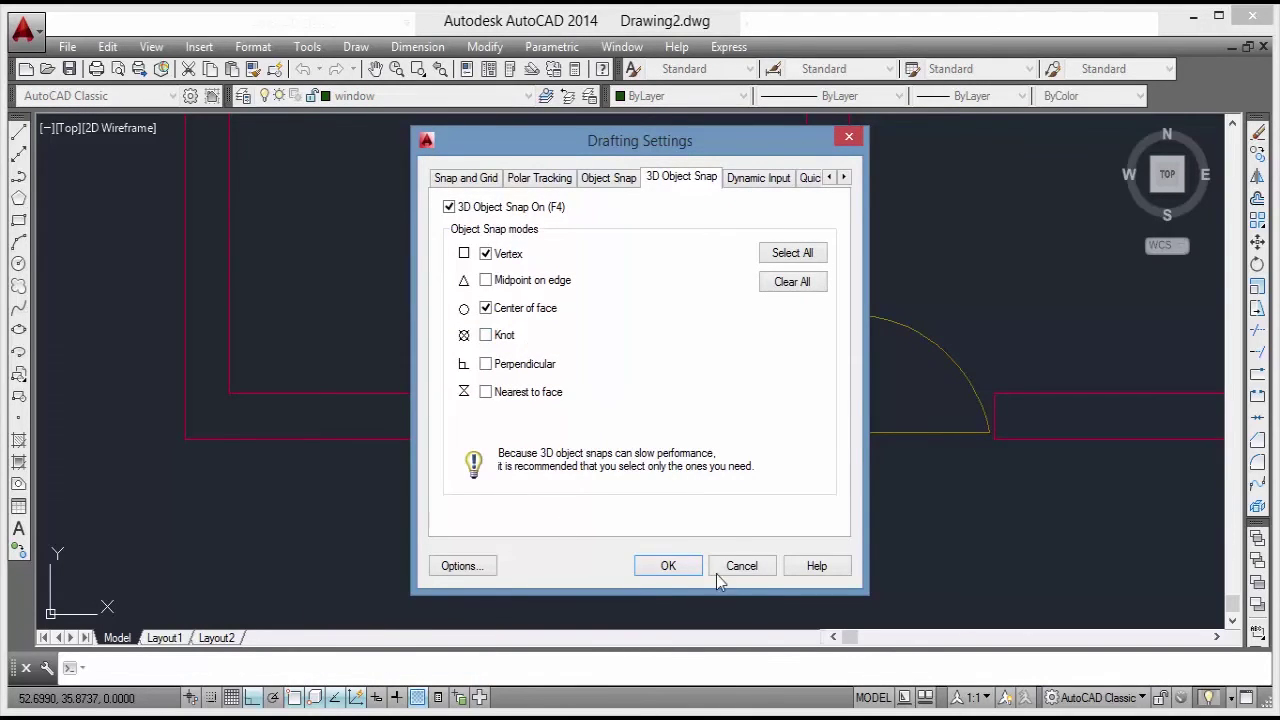
click(677, 571)
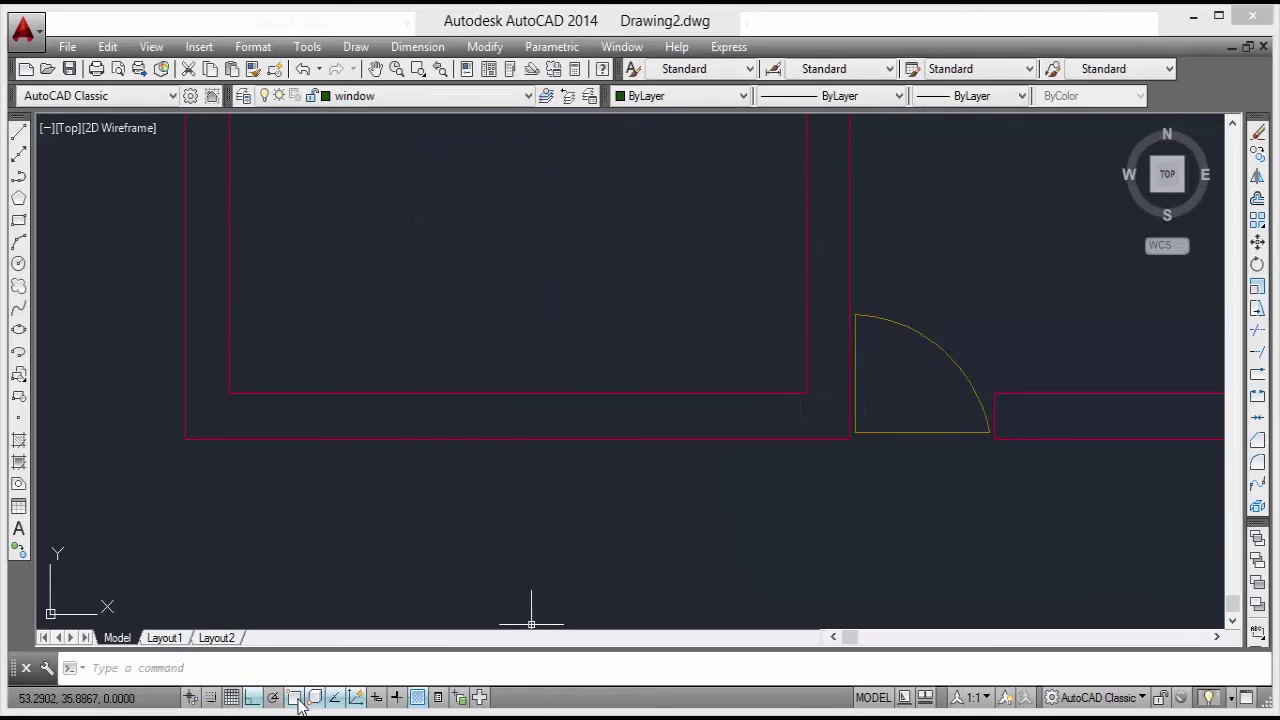
Enable all object snap modes in the drafting settings.
right_click(296, 700)
click(370, 662)
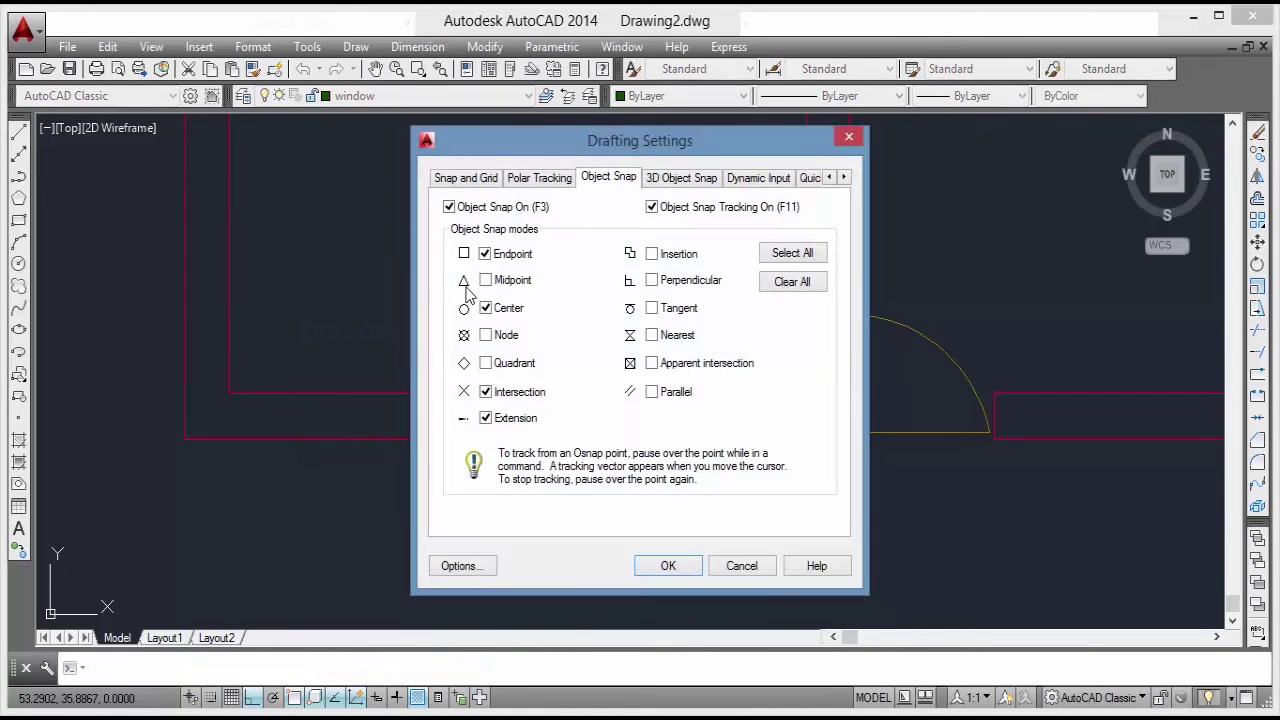
click(793, 255)
click(686, 569)
Draw a vertical line from the midpoint of the lower-left room's bottom inner wall line down past the outer wall line.
middle_drag(525, 422, 549, 393)
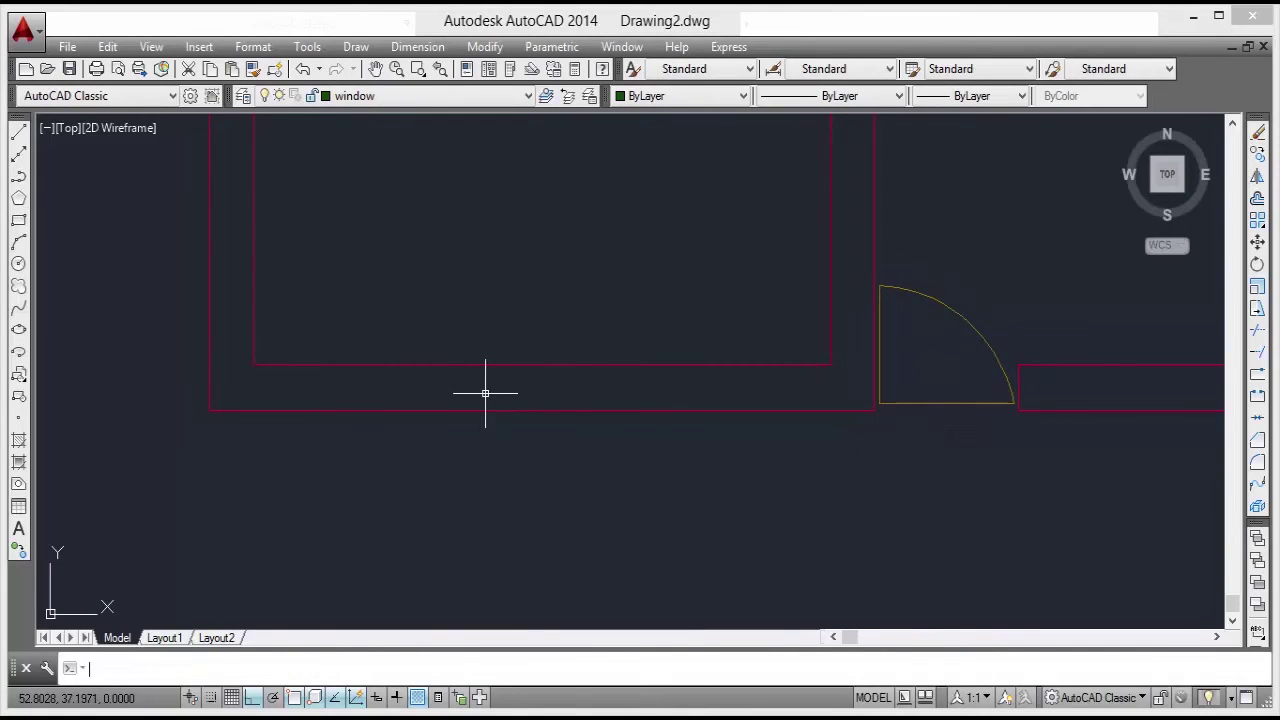
text(L)
key(Return)
click(541, 365)
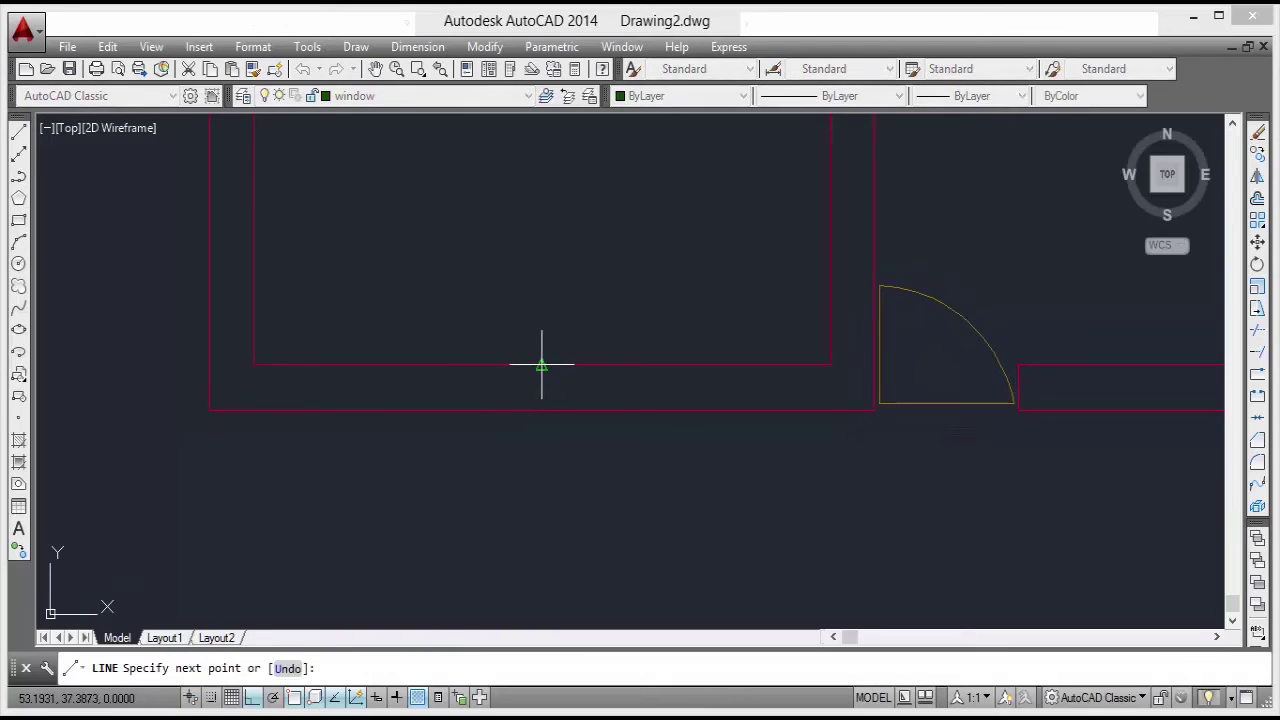
key(Escape)
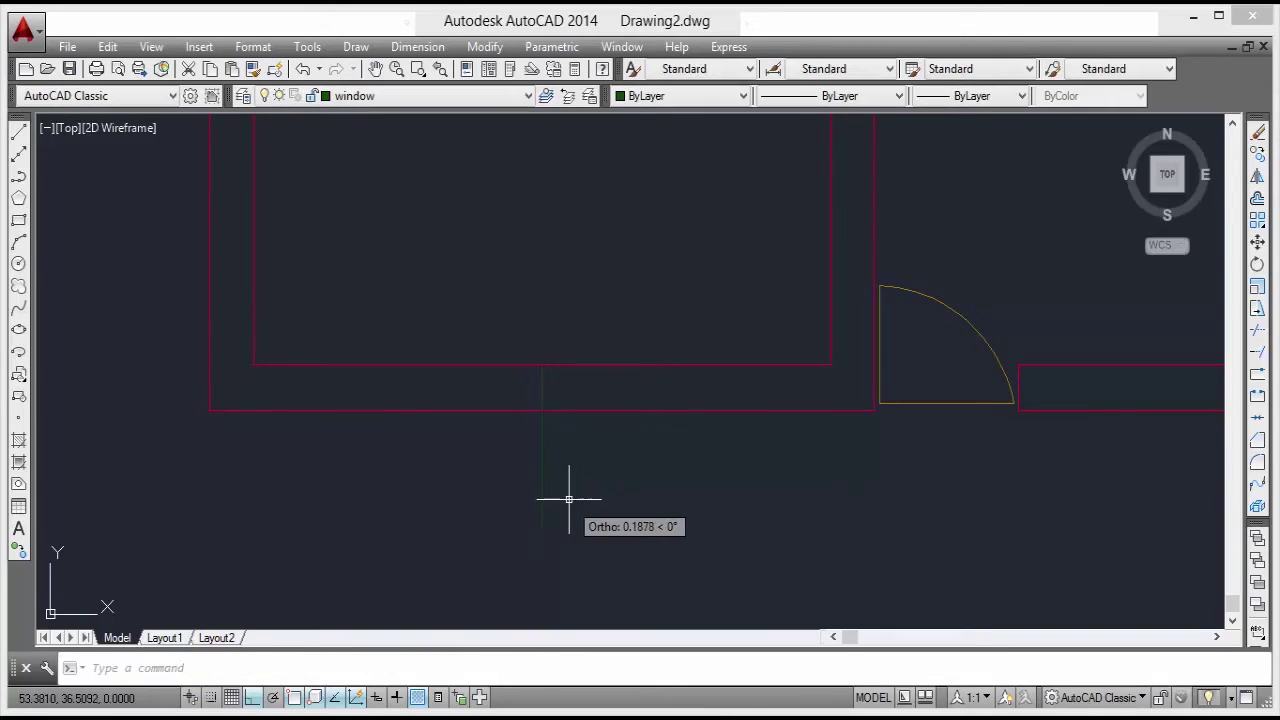
Offset the vertical window centre line at the lower-left room's bottom wall by 0.6 to both sides.
mouse_move(543, 490)
middle_down()
mouse_move(529, 506)
mouse_move(428, 462)
mouse_move(488, 464)
middle_up()
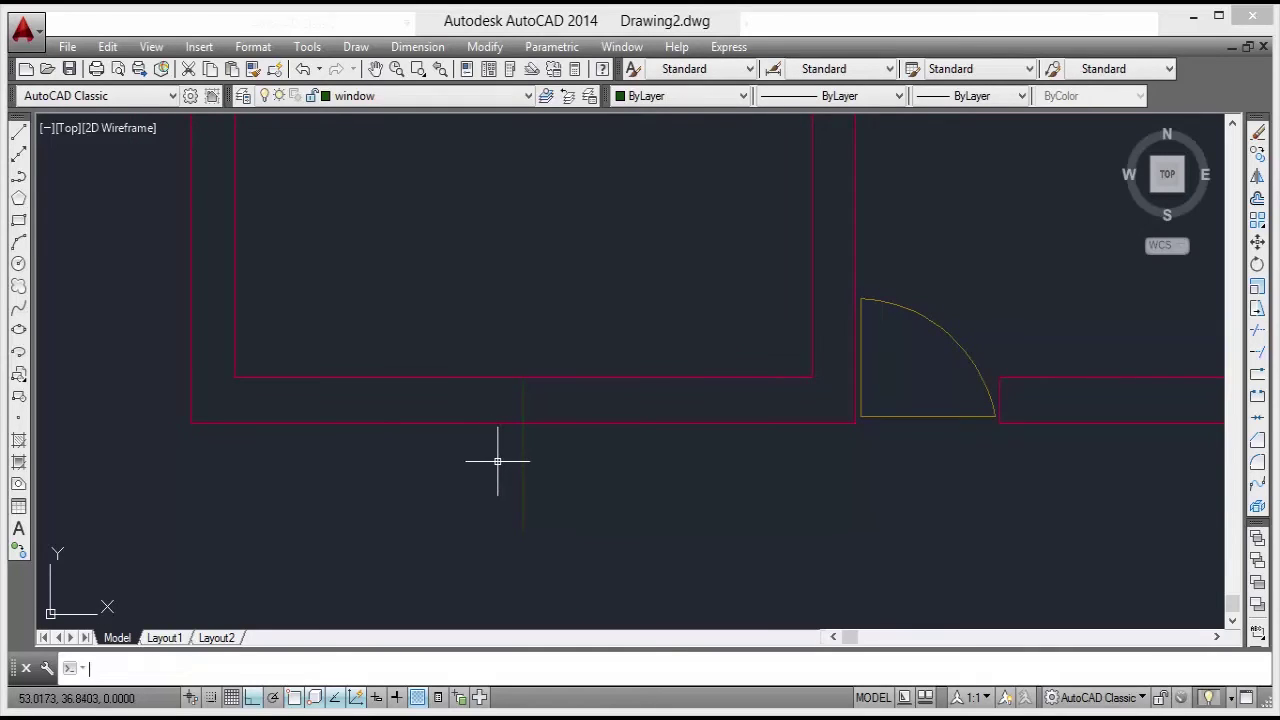
key(Return)
text(.6)
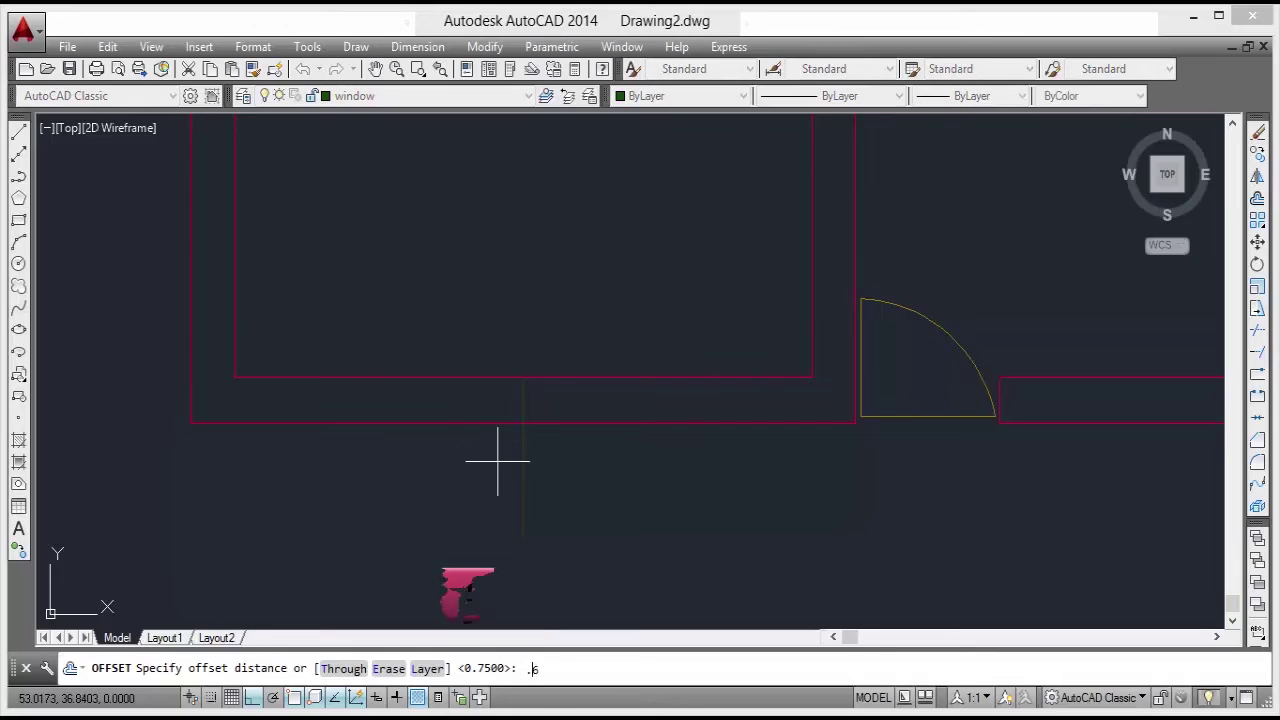
key(Return)
click(524, 446)
click(534, 464)
click(521, 471)
click(465, 486)
key(Escape)
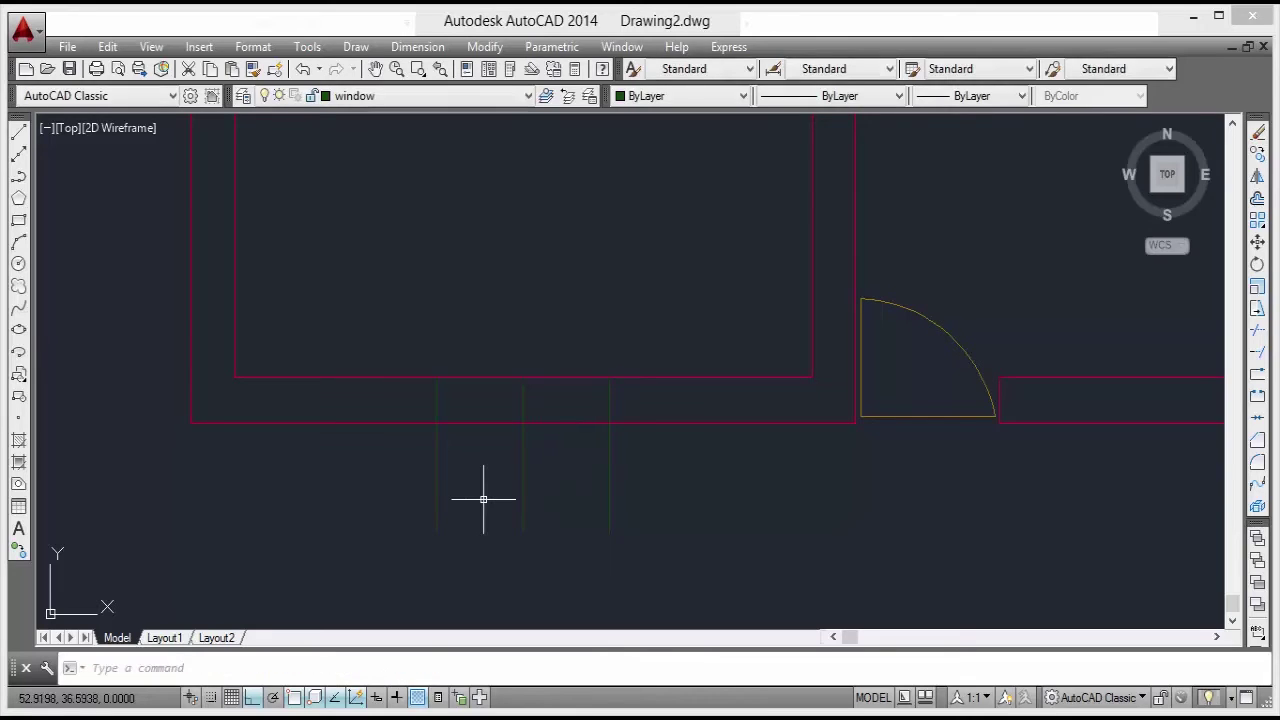
Trim the bottom wall lines between the two offset lines and their overhanging ends, and delete the centre line.
text(tr)
click(493, 351)
click(464, 447)
click(561, 361)
click(548, 437)
click(635, 486)
click(424, 518)
middle_drag(560, 491, 529, 489)
key(Return)
click(478, 457)
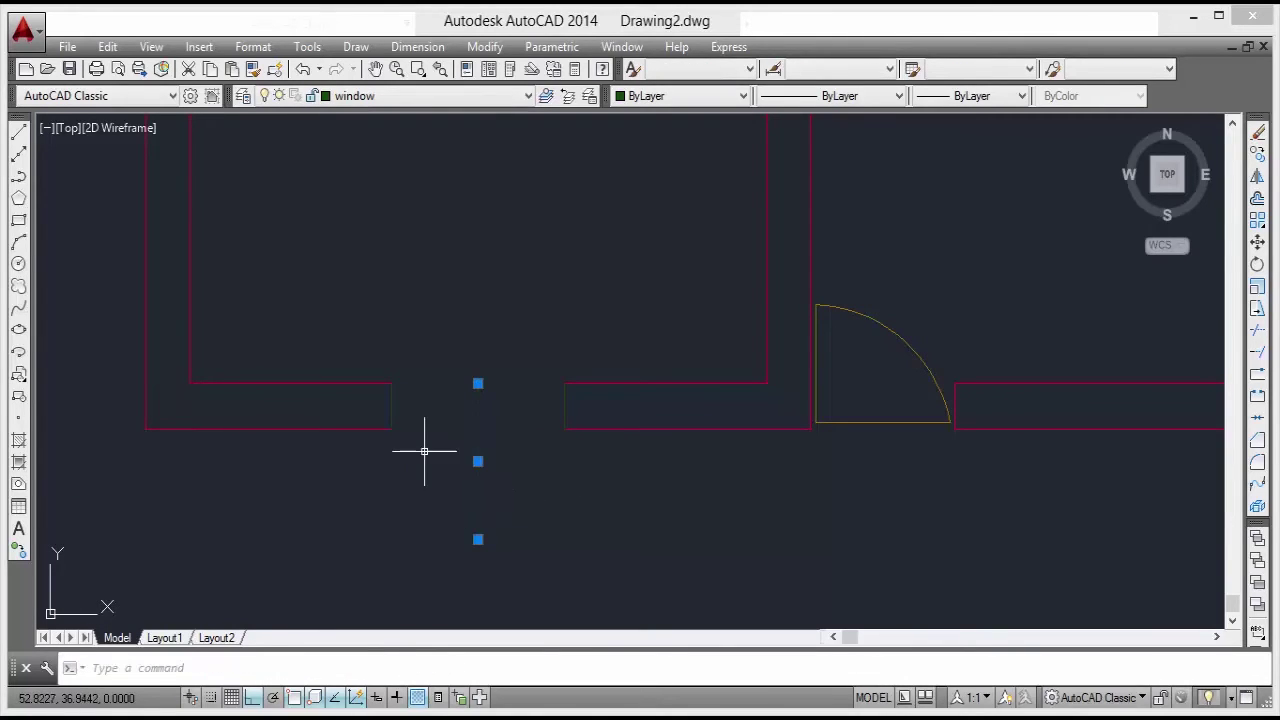
key(Delete)
Draw a horizontal line from the midpoint of the lower-left room's left inner wall line outward past the outer wall line.
scroll(503, 380, down, 2)
mouse_move(503, 380)
middle_down()
mouse_move(599, 342)
mouse_move(603, 468)
mouse_move(594, 414)
mouse_move(621, 443)
middle_up()
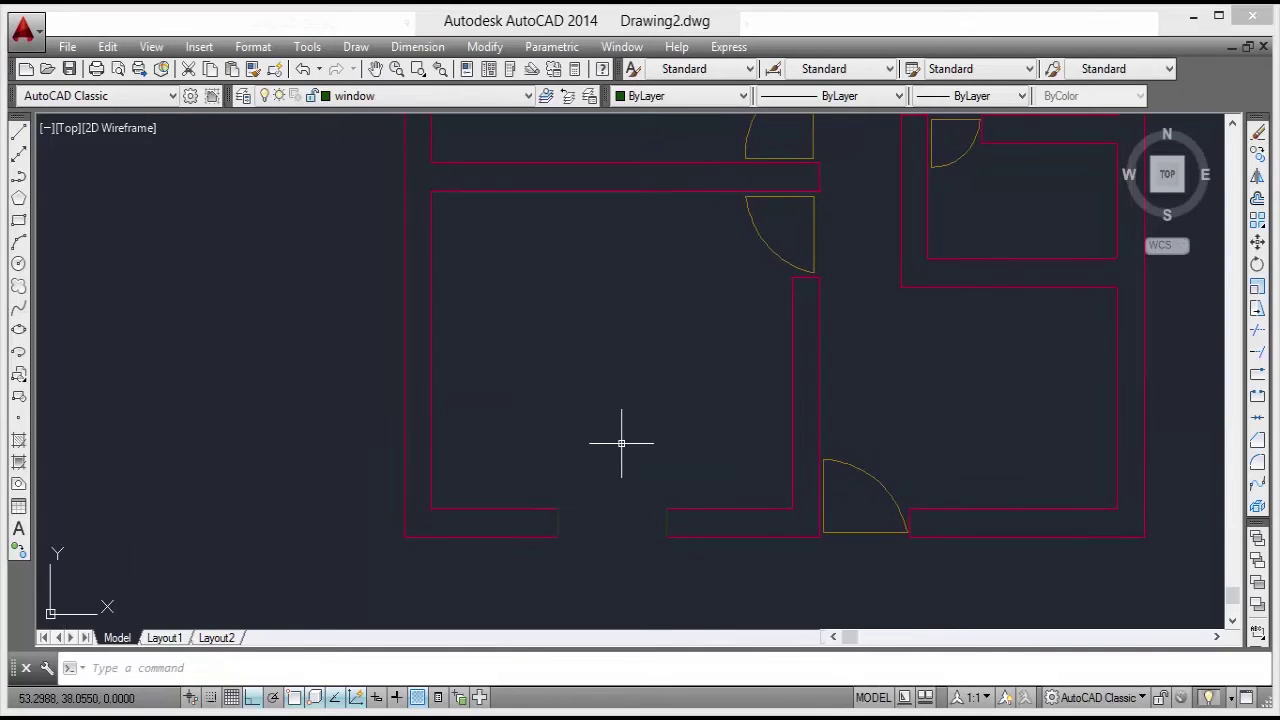
middle_drag(379, 527, 506, 522)
scroll(538, 462, up, 2)
middle_drag(543, 396, 543, 453)
key(Return)
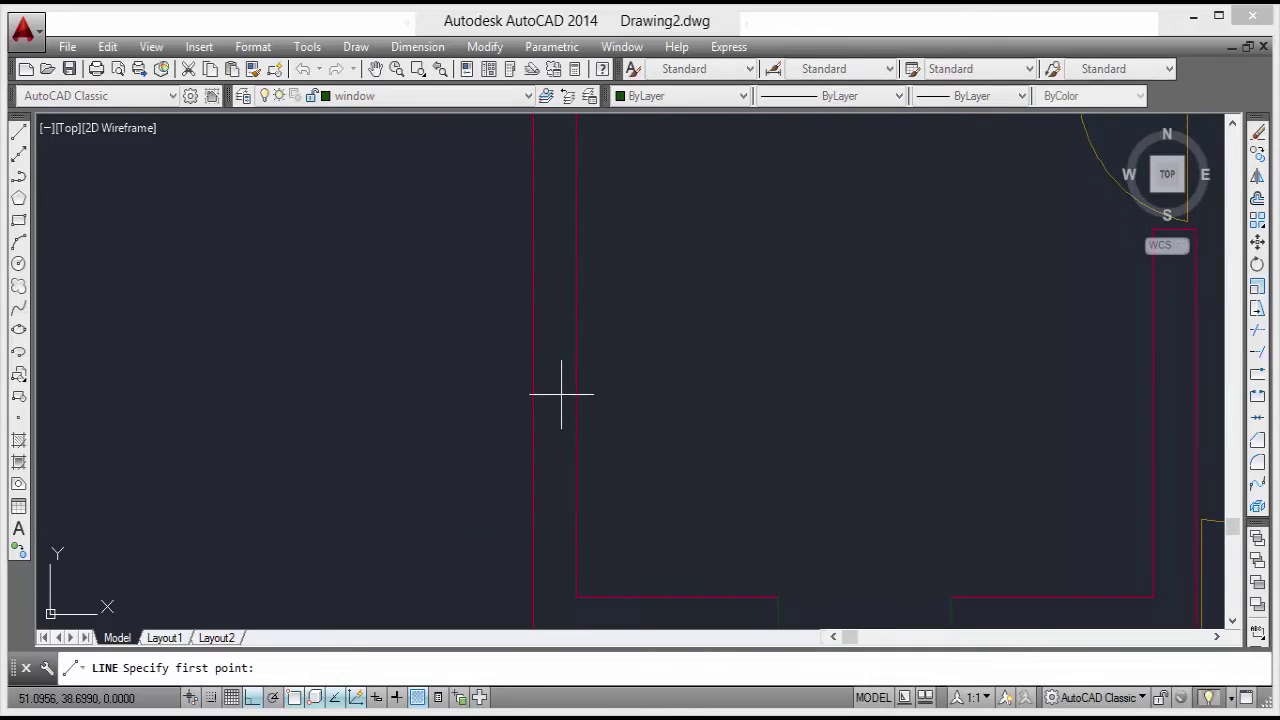
click(576, 345)
click(463, 345)
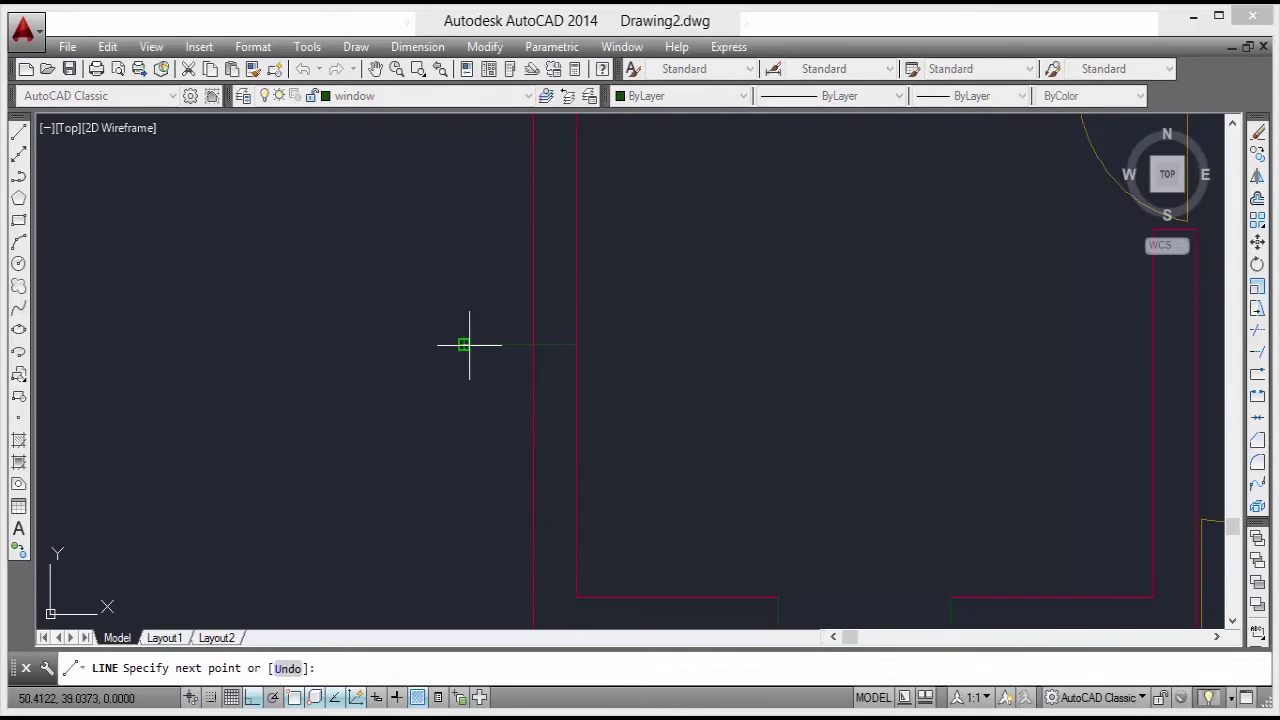
key(Return)
Offset the horizontal centre line at the lower-left room's left wall by 0.6 above and below.
middle_drag(631, 375, 603, 386)
text(o)
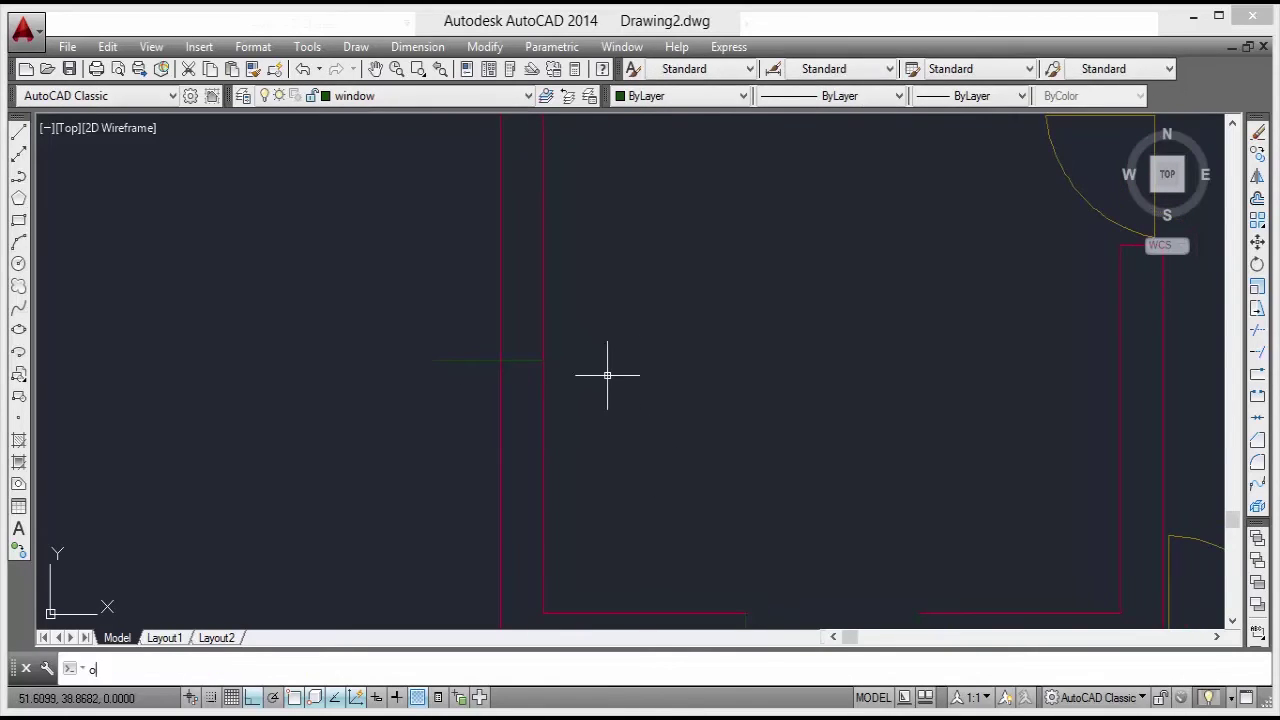
key(Return)
text(.)
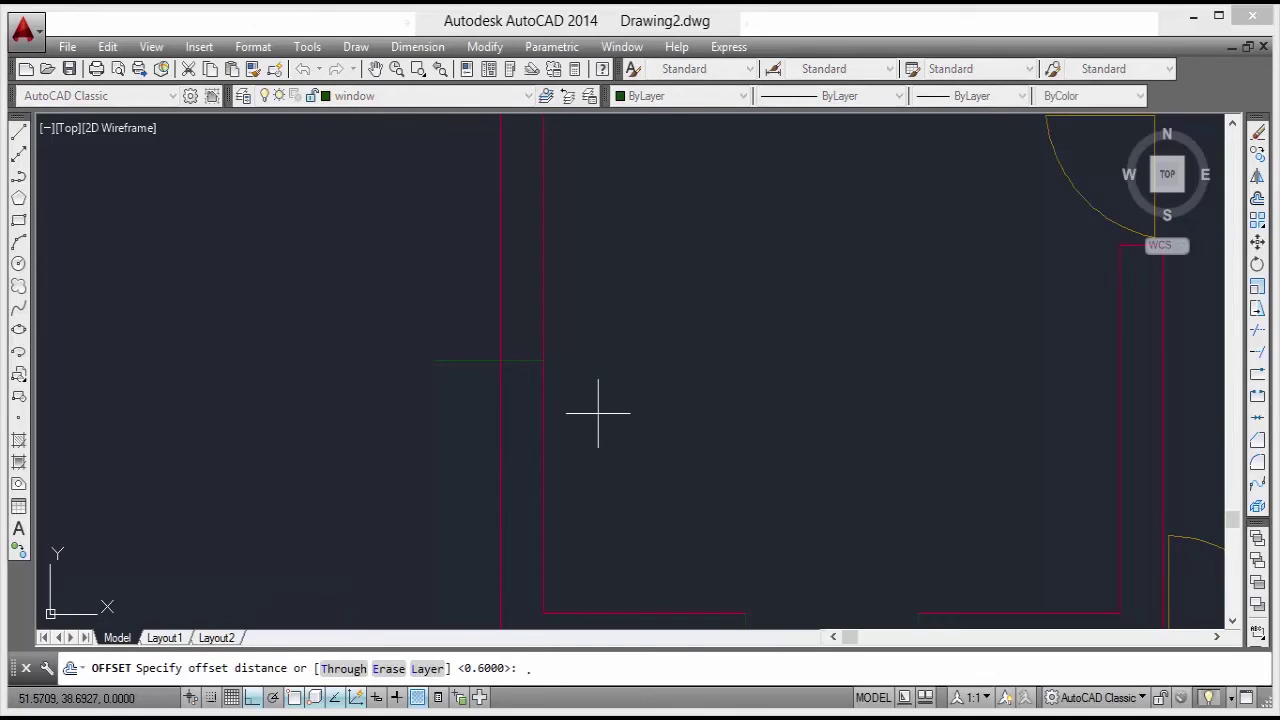
key(Return)
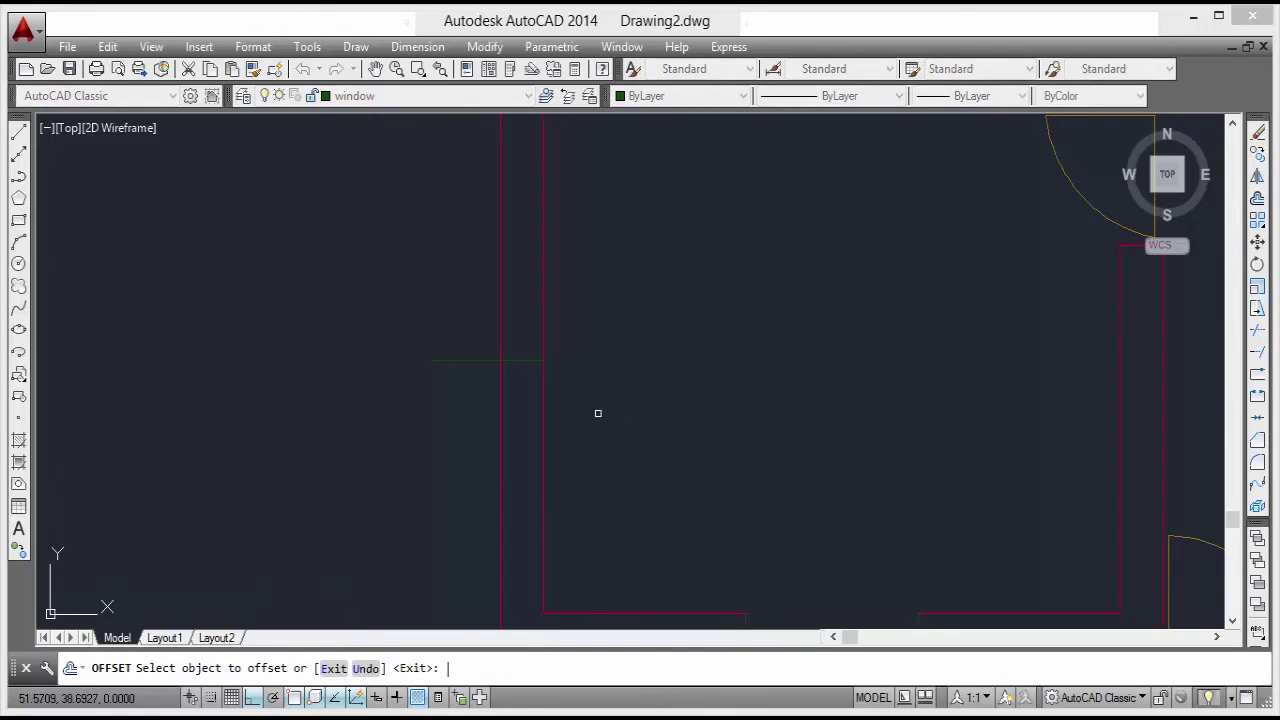
click(509, 361)
click(512, 318)
click(510, 360)
click(510, 430)
key(Escape)
Trim the left wall lines between the offset lines and cut the offset lines back to the outer wall face.
text(tr)
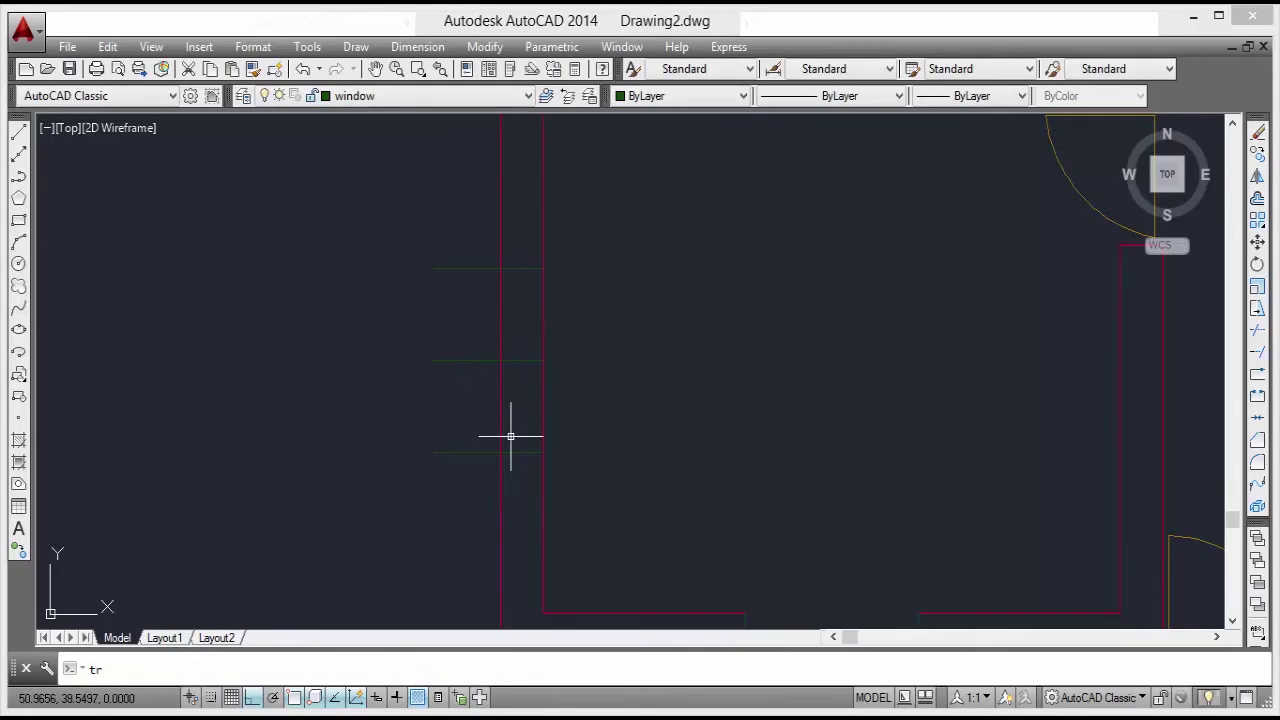
key(space)
key(space)
click(580, 306)
click(440, 336)
click(600, 386)
click(474, 449)
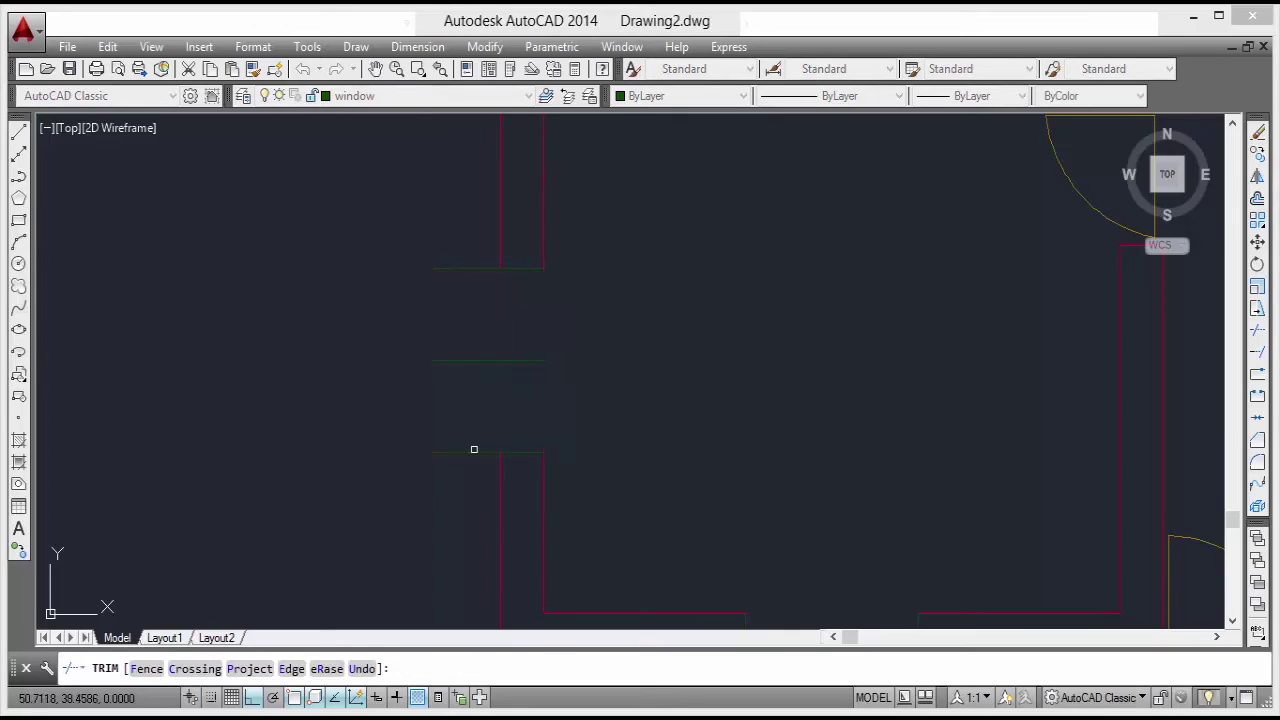
click(484, 229)
click(436, 471)
key(Escape)
Delete the horizontal centre line in the left wall's window opening.
click(562, 334)
click(426, 380)
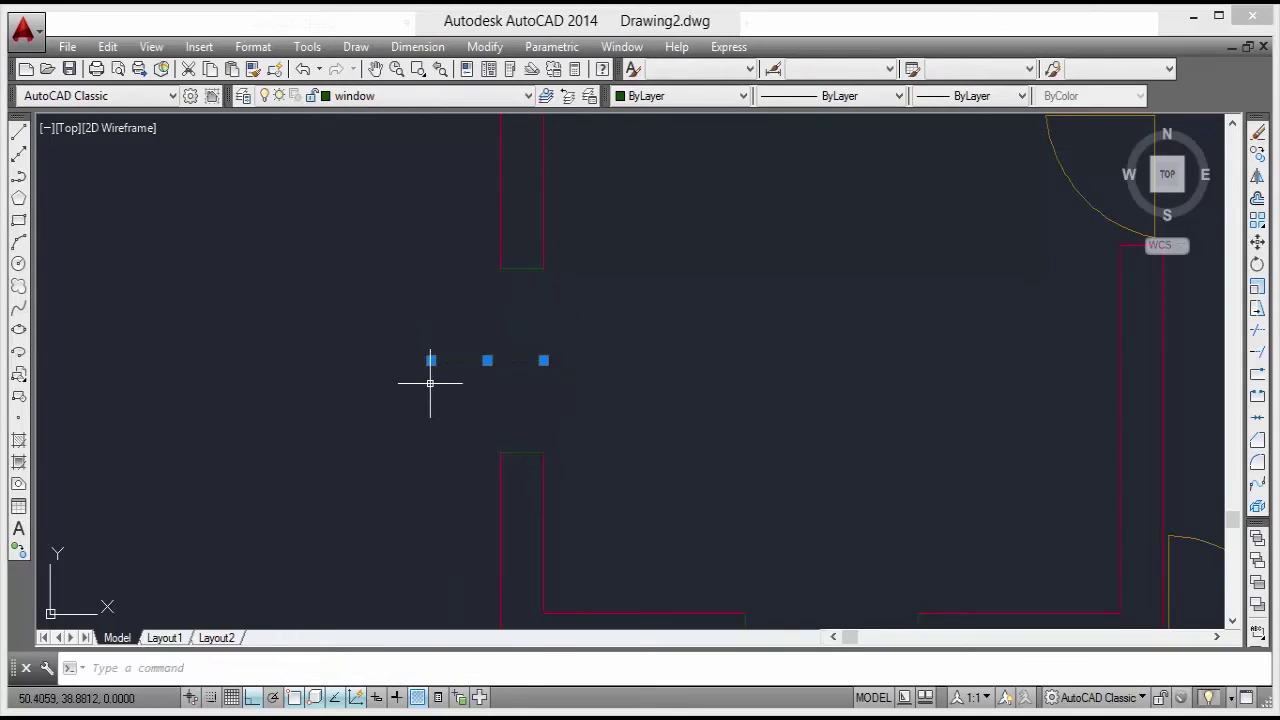
key(Delete)
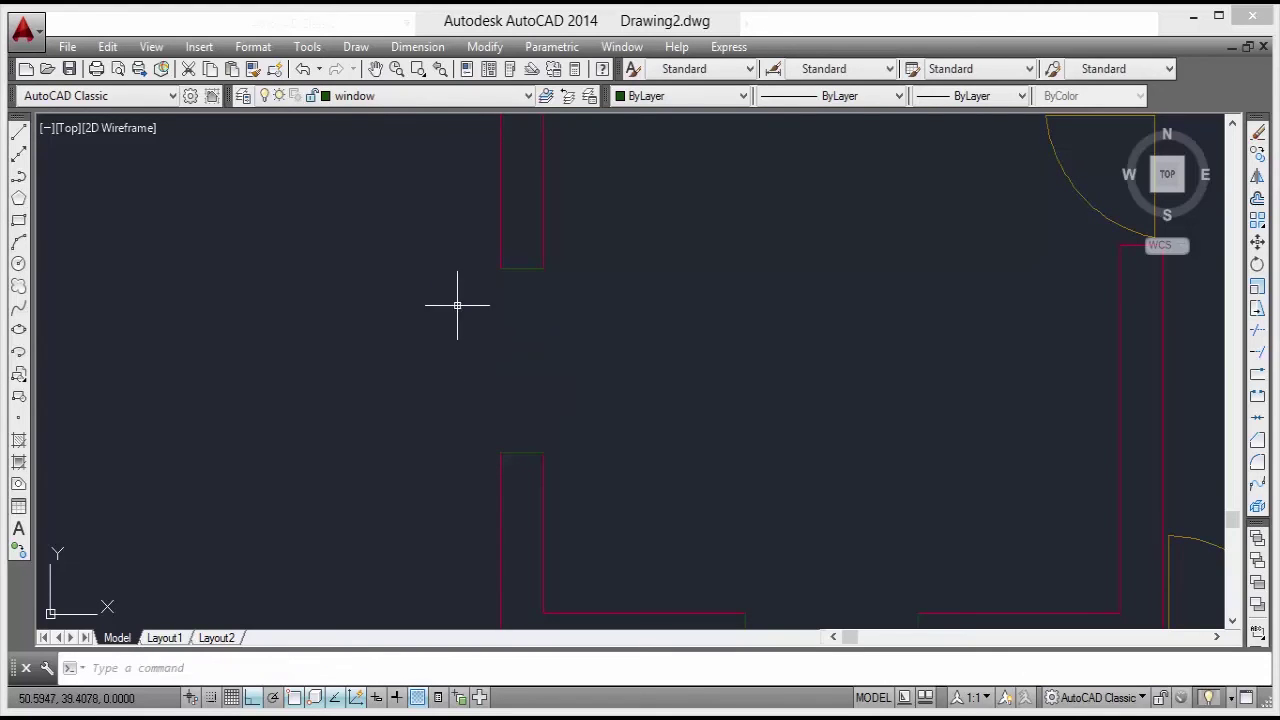
Draw a vertical line from the midpoint of the upper-left room's top inner wall line up past the outer wall line.
scroll(457, 449, down, 5)
scroll(563, 411, up, 6)
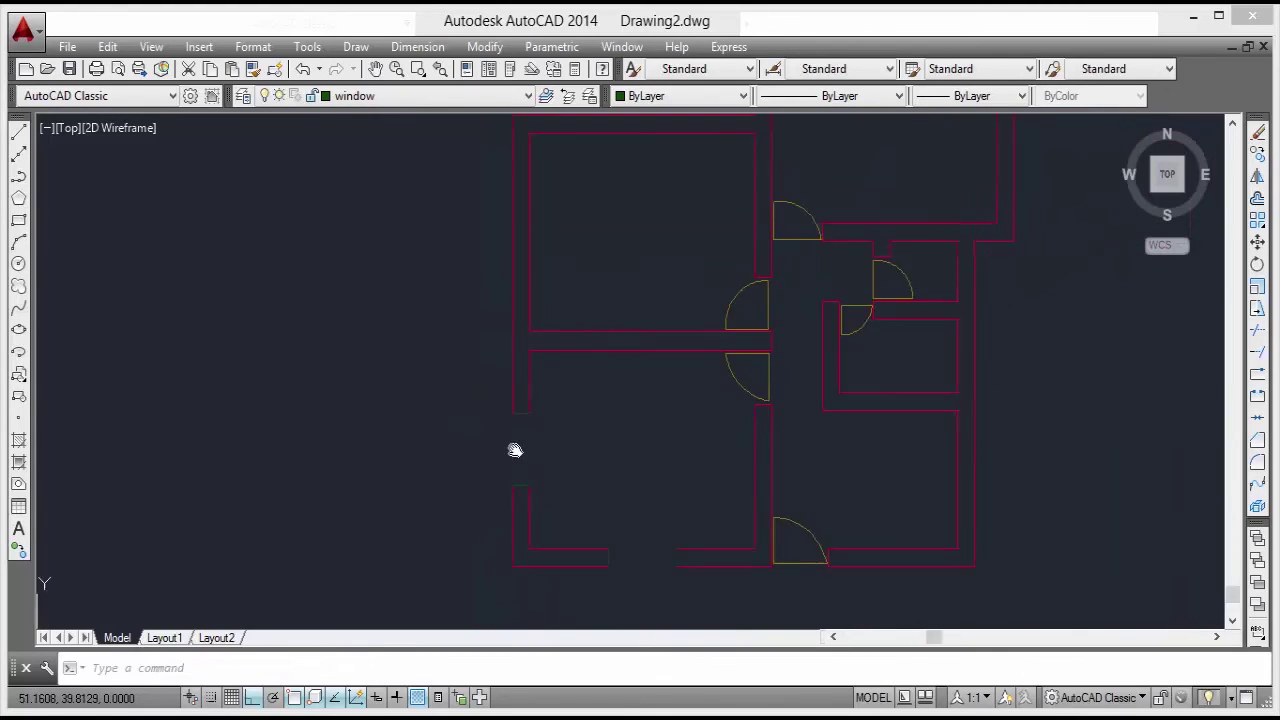
middle_drag(563, 411, 500, 448)
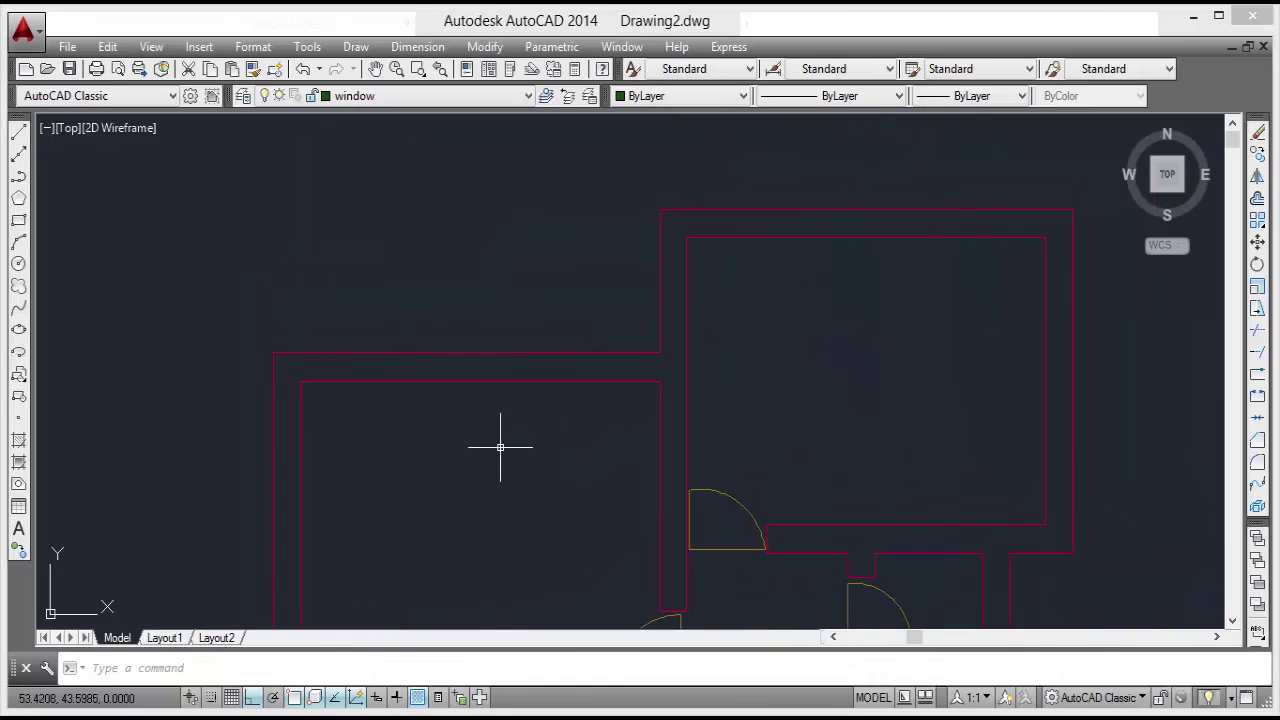
text(l)
key(Return)
scroll(470, 390, up, 3)
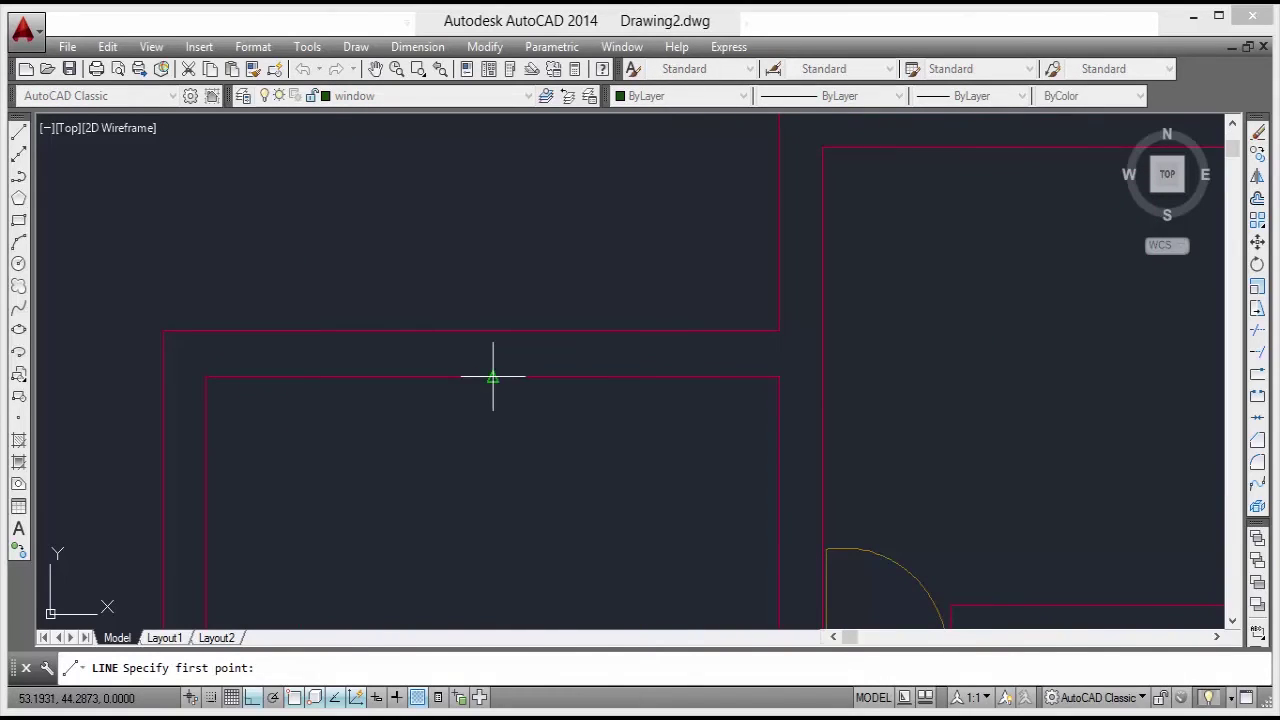
click(492, 377)
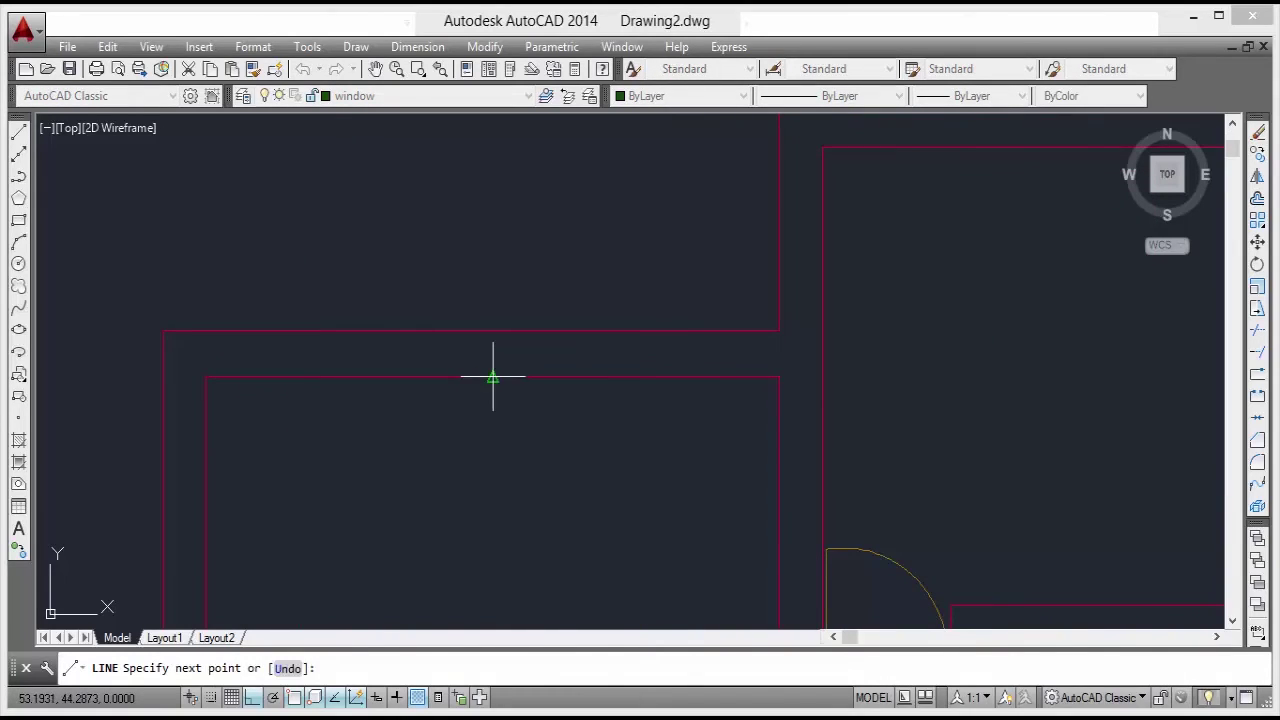
click(531, 238)
key(Return)
Offset the vertical centre line at the upper-left room's top wall by 0.6 to both sides.
middle_drag(524, 351, 538, 340)
text(o)
key(Return)
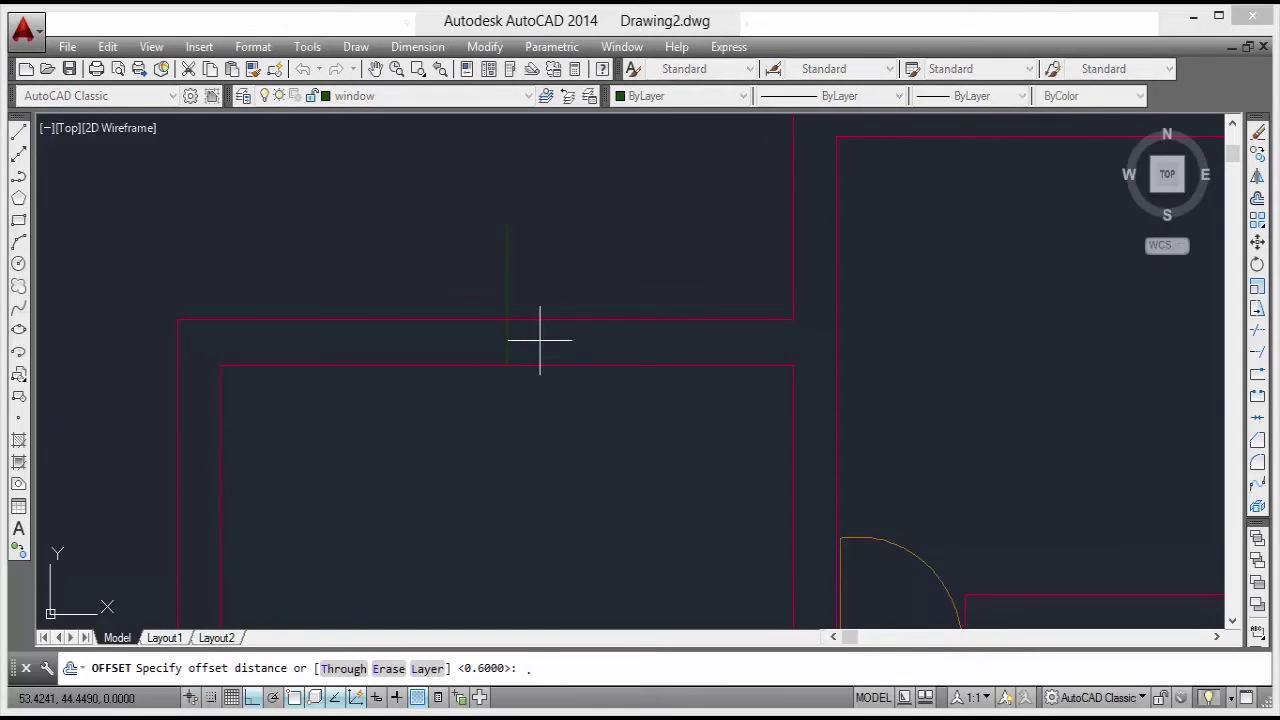
key(Return)
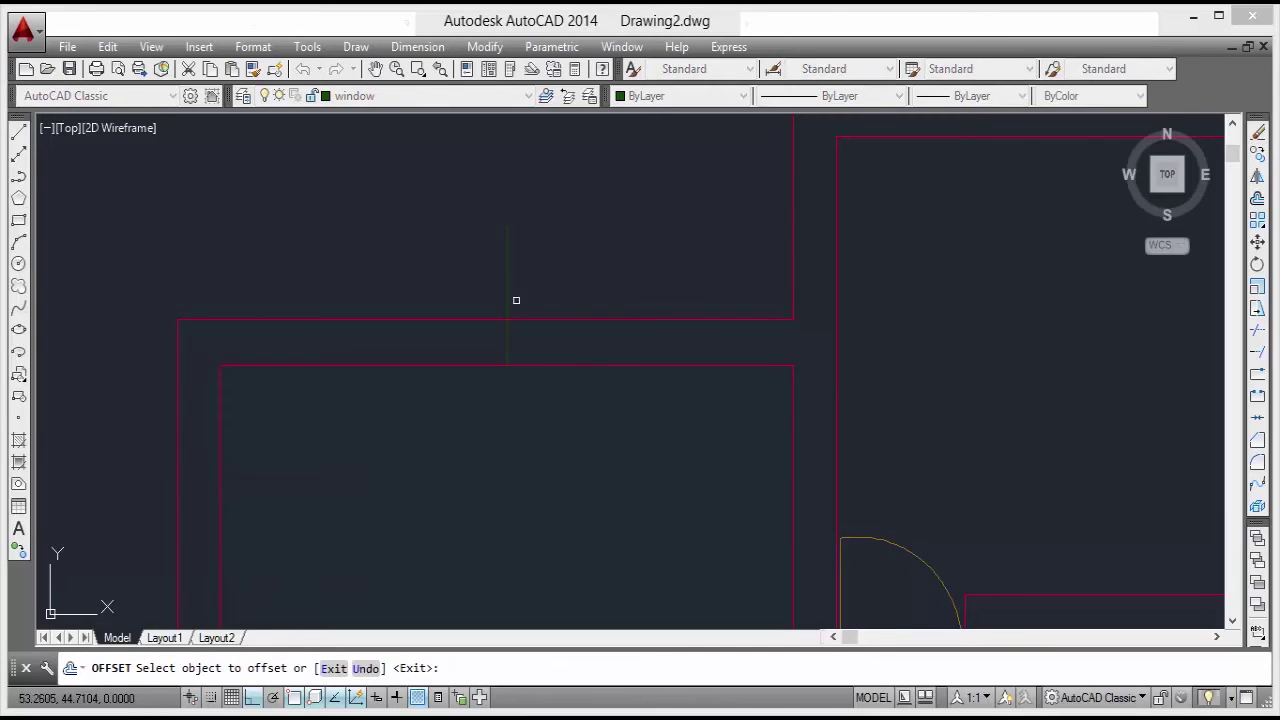
click(508, 290)
click(543, 283)
click(505, 276)
click(480, 289)
key(Return)
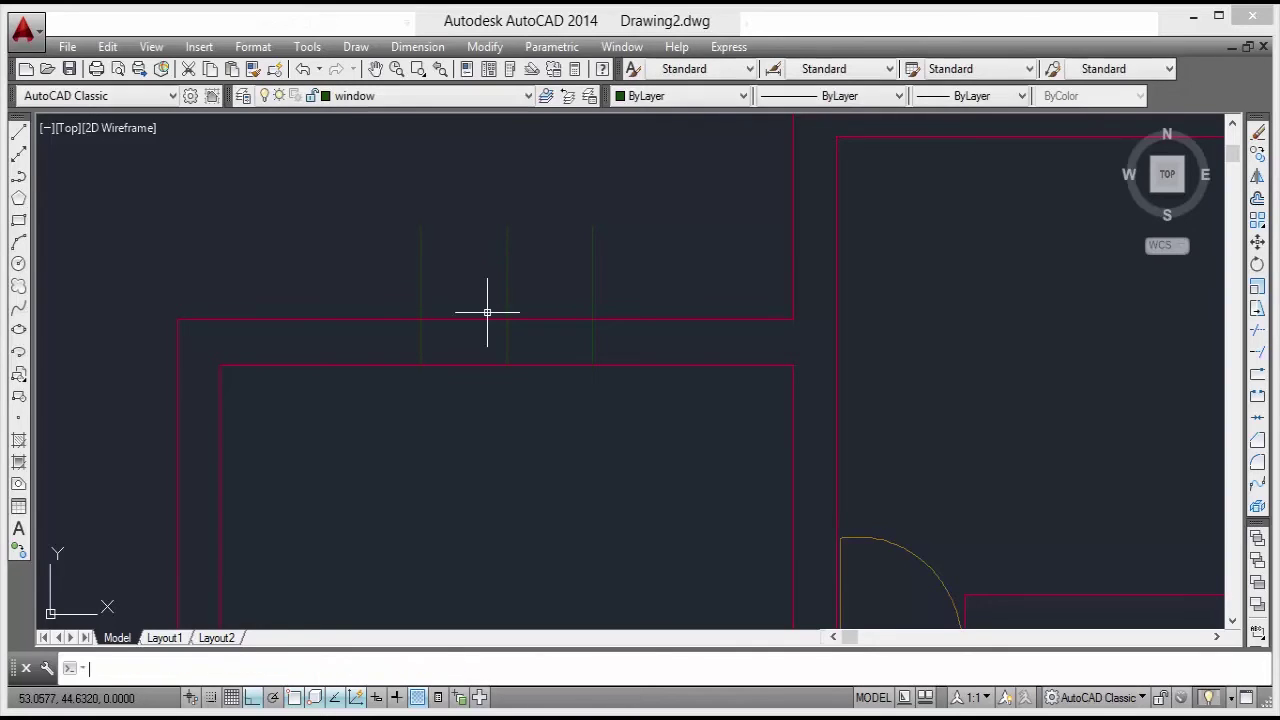
click(486, 296)
click(471, 399)
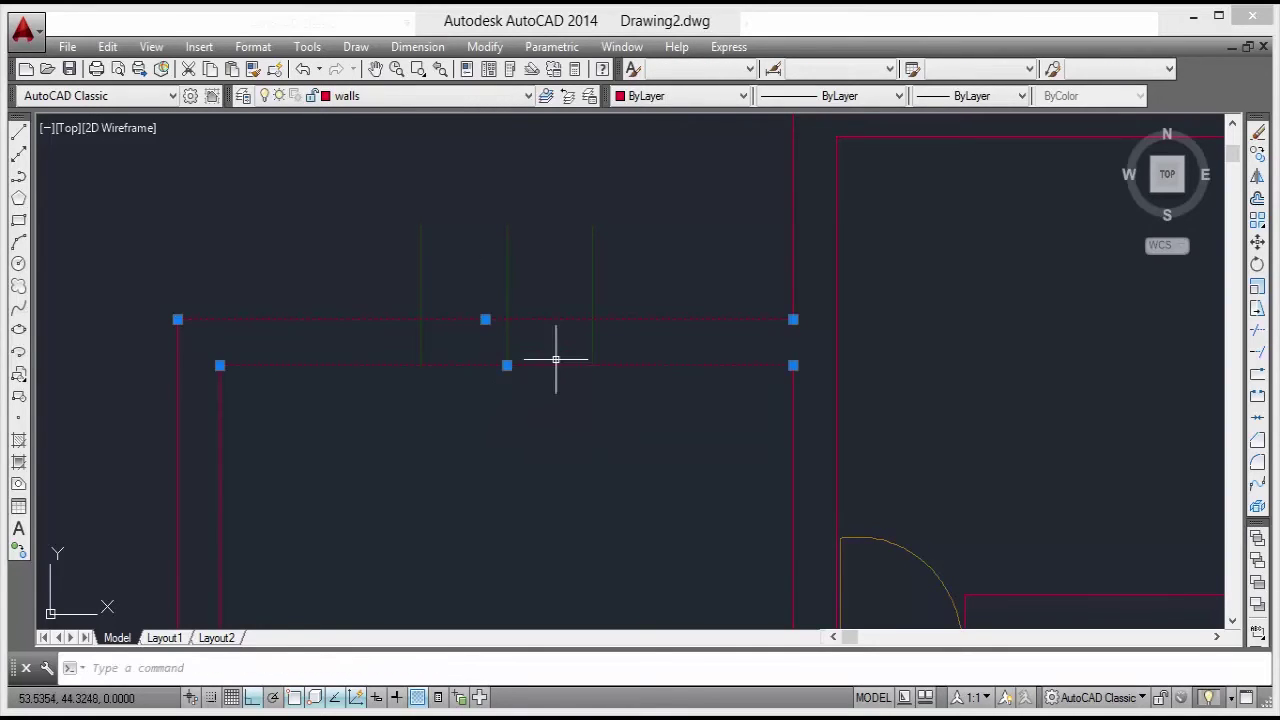
key(Escape)
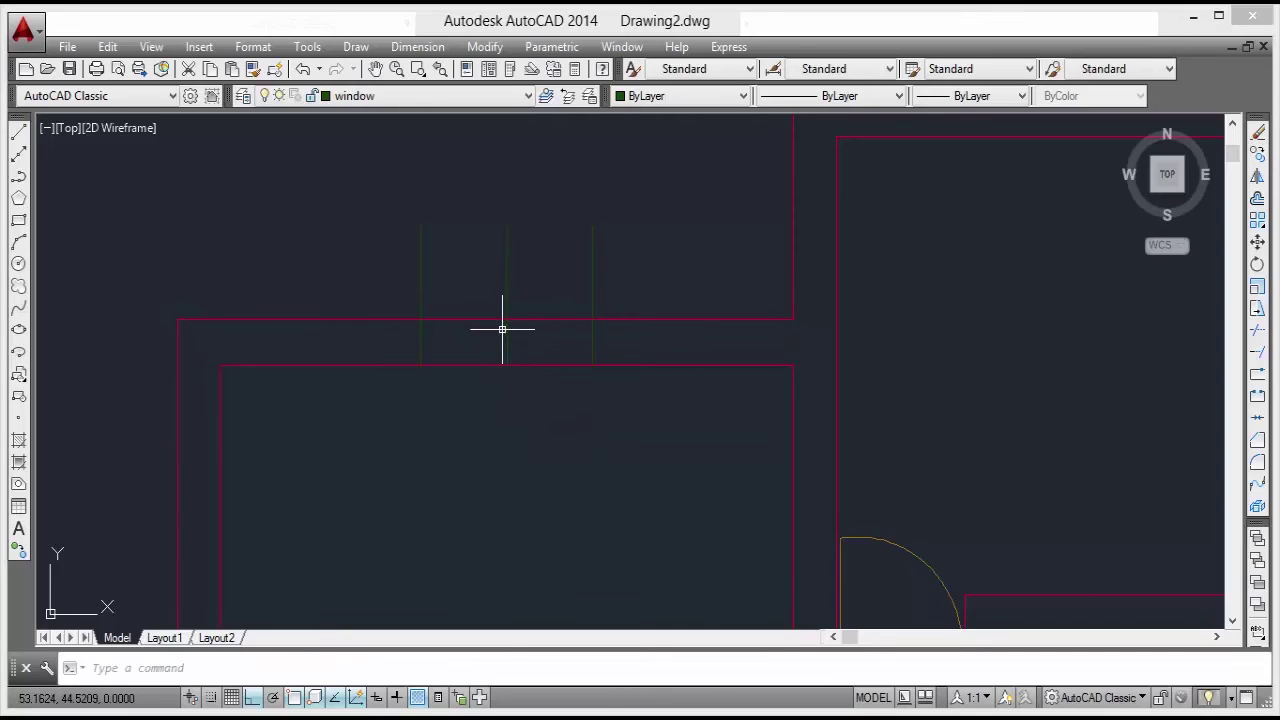
Trim the upper-left room's top wall lines between the offset lines and cut the offset lines back to the outer wall face.
text(tr)
key(Return)
key(Return)
click(465, 307)
click(459, 418)
click(542, 296)
click(512, 418)
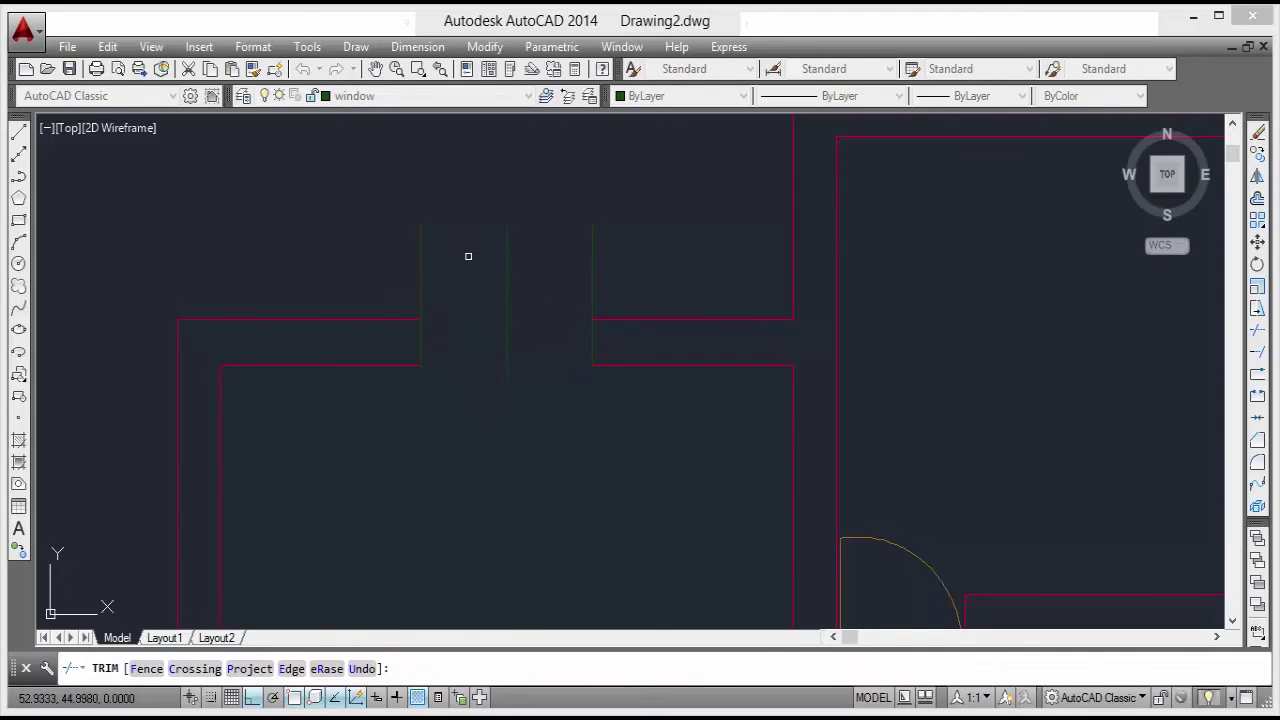
click(389, 244)
click(701, 288)
key(Escape)
Delete the vertical centre line in the upper-left room's top window opening.
click(563, 222)
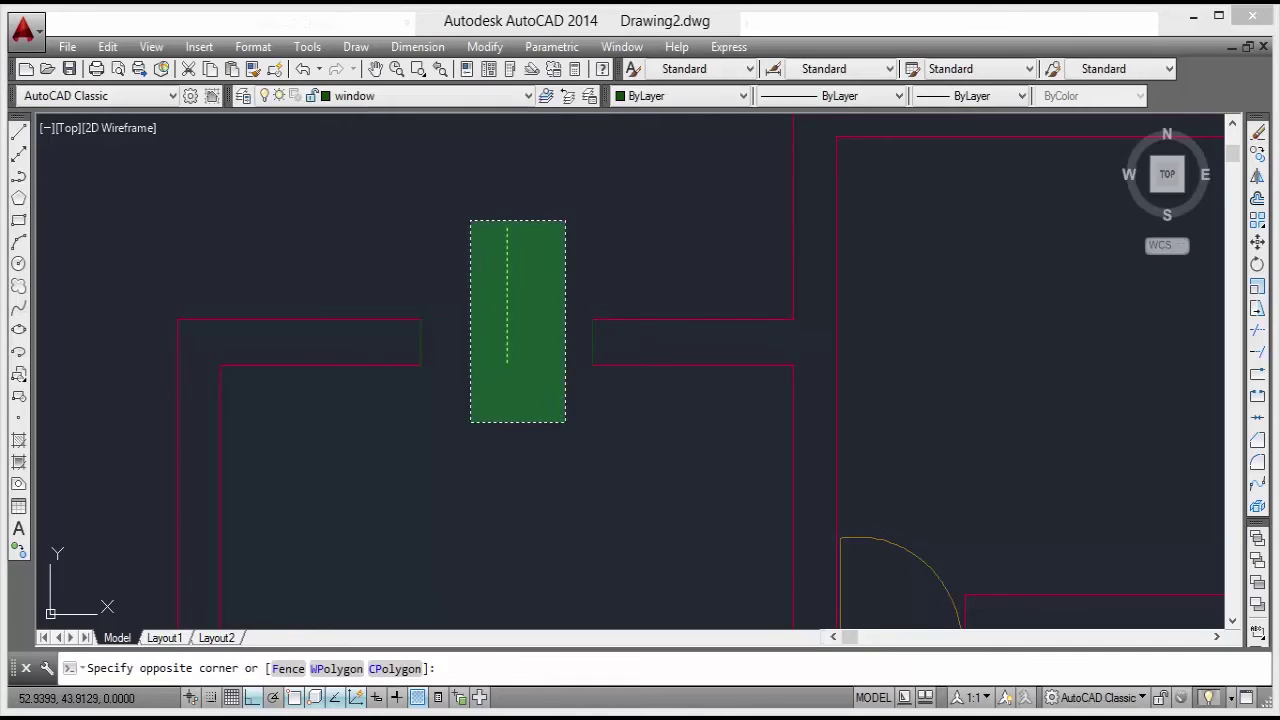
click(474, 425)
key(Delete)
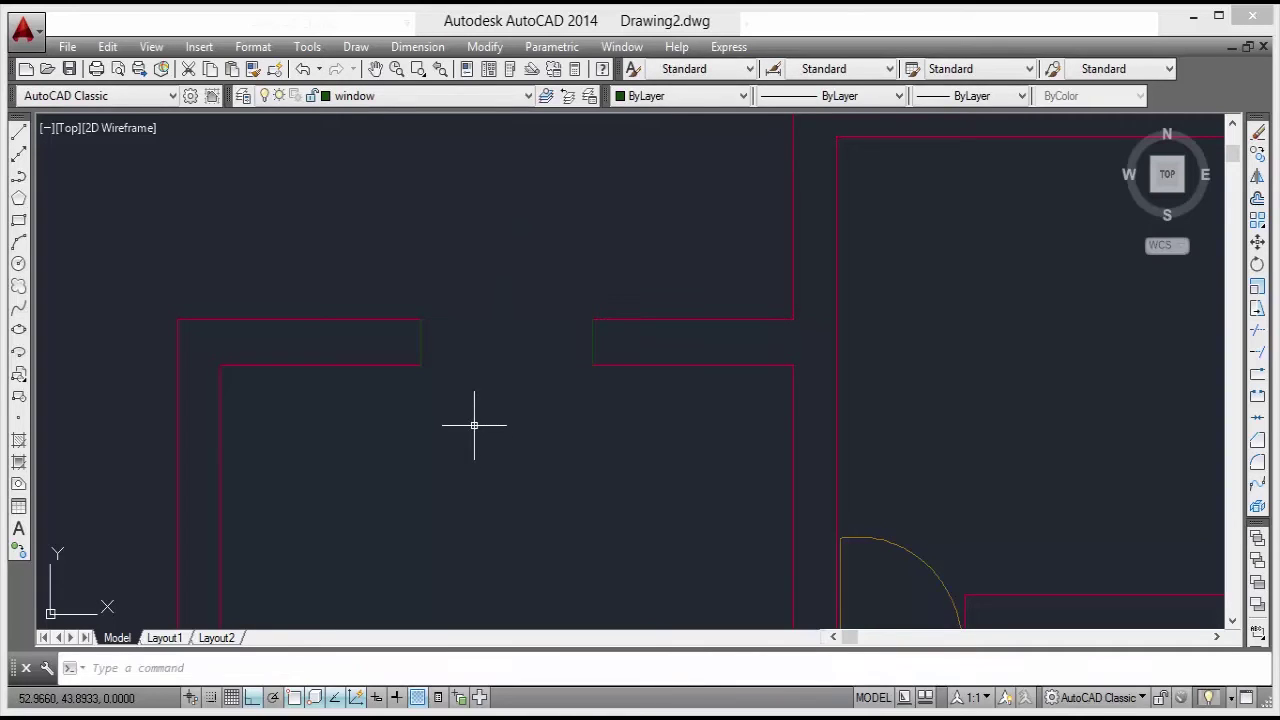
Offset the vertical centre line at the midpoint of the upper-right room's top wall by 0.6 to both sides.
scroll(550, 420, down, 6)
scroll(633, 409, up, 2)
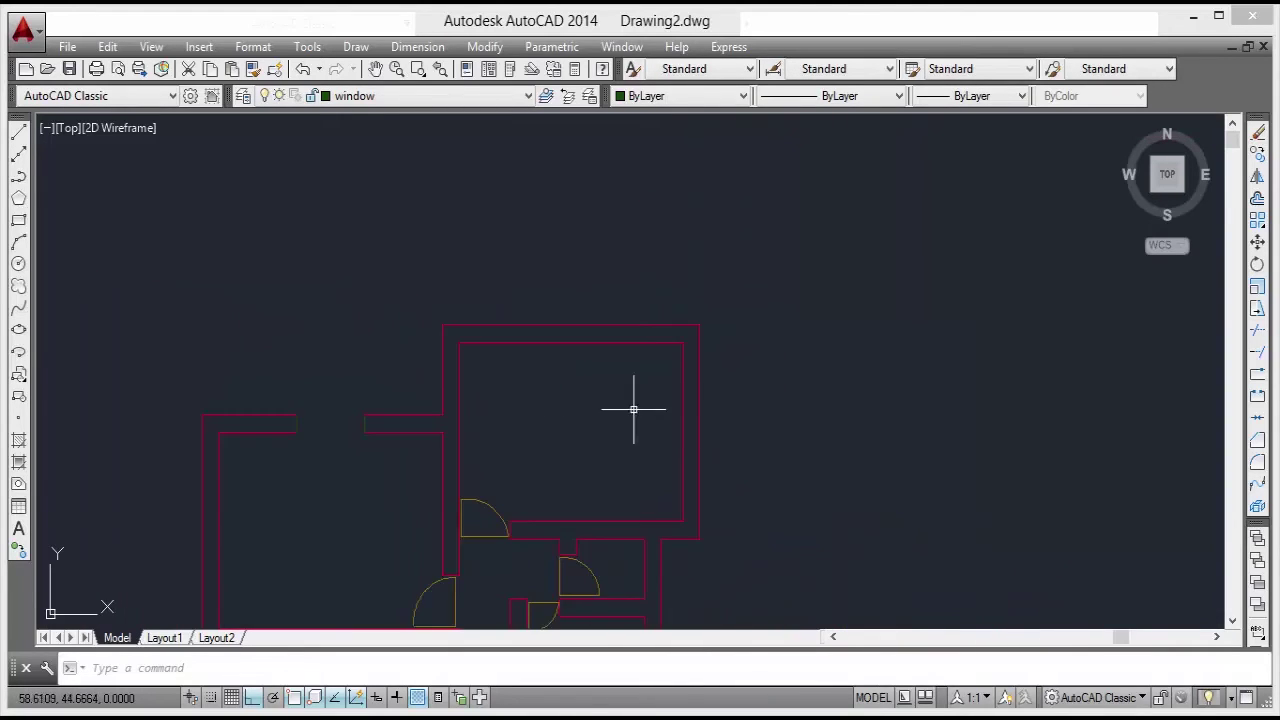
scroll(523, 332, up, 2)
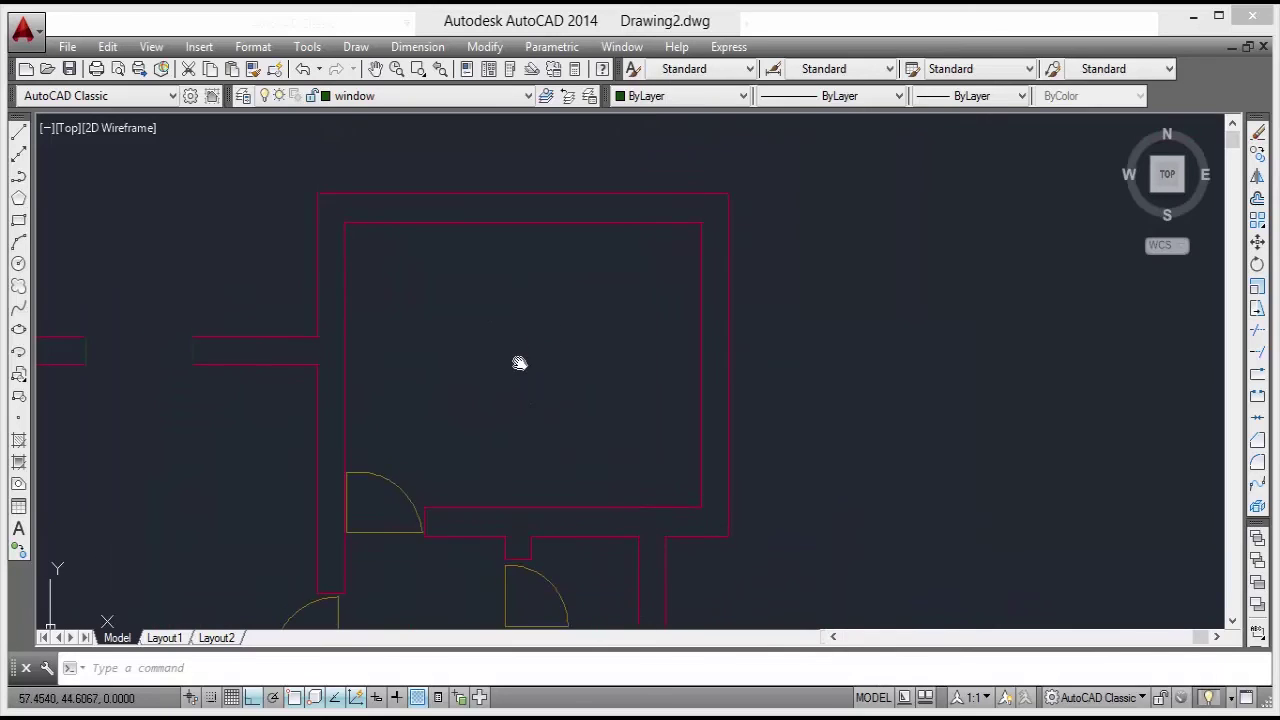
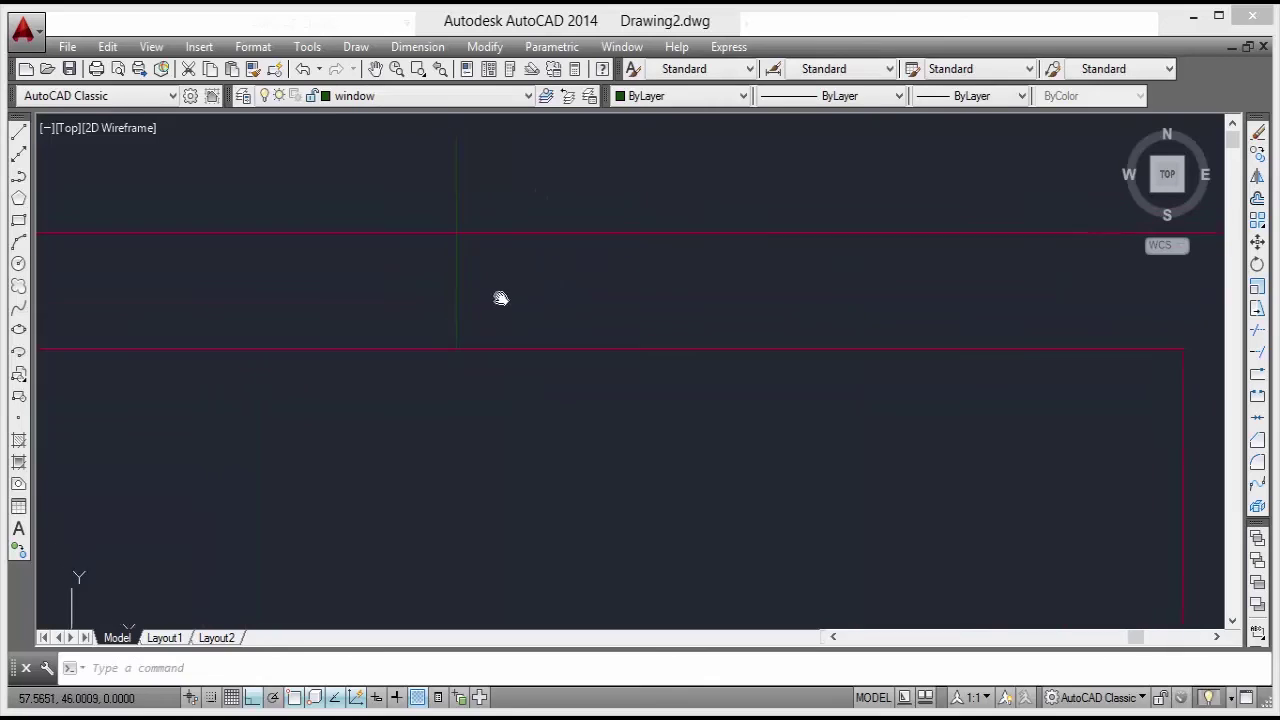
scroll(507, 311, down, 3)
scroll(543, 353, up, 2)
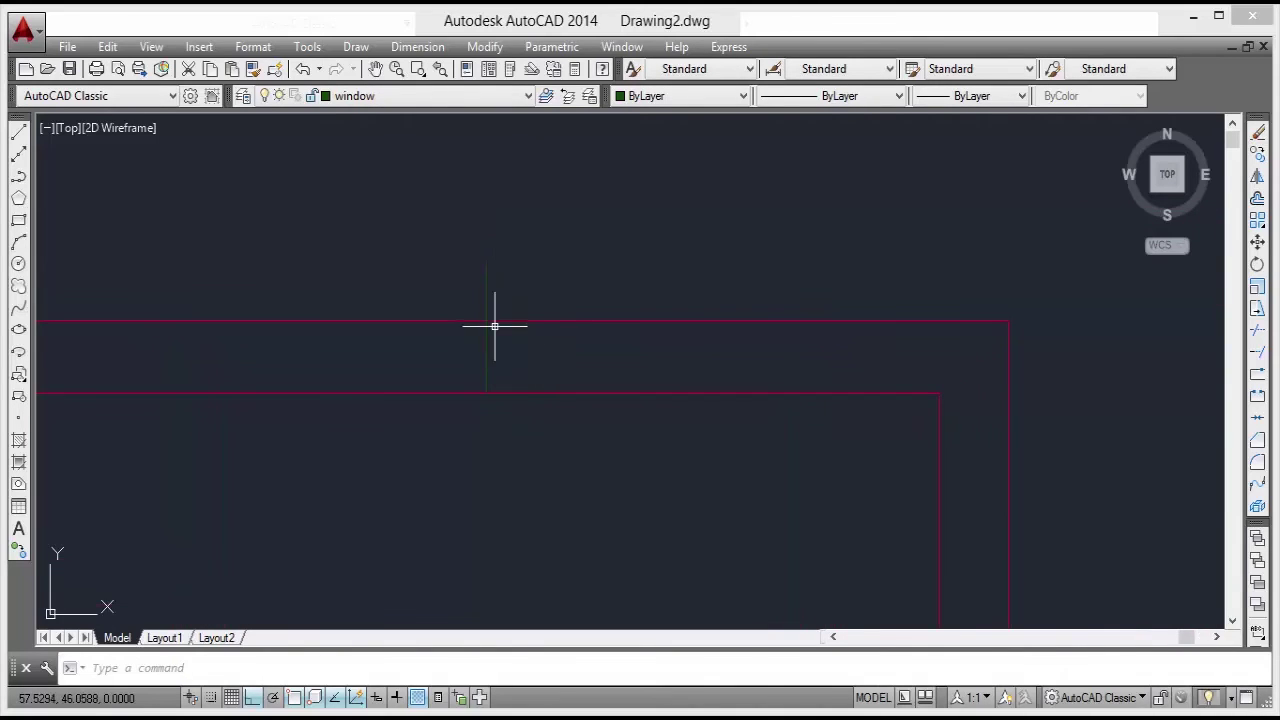
mouse_move(517, 320)
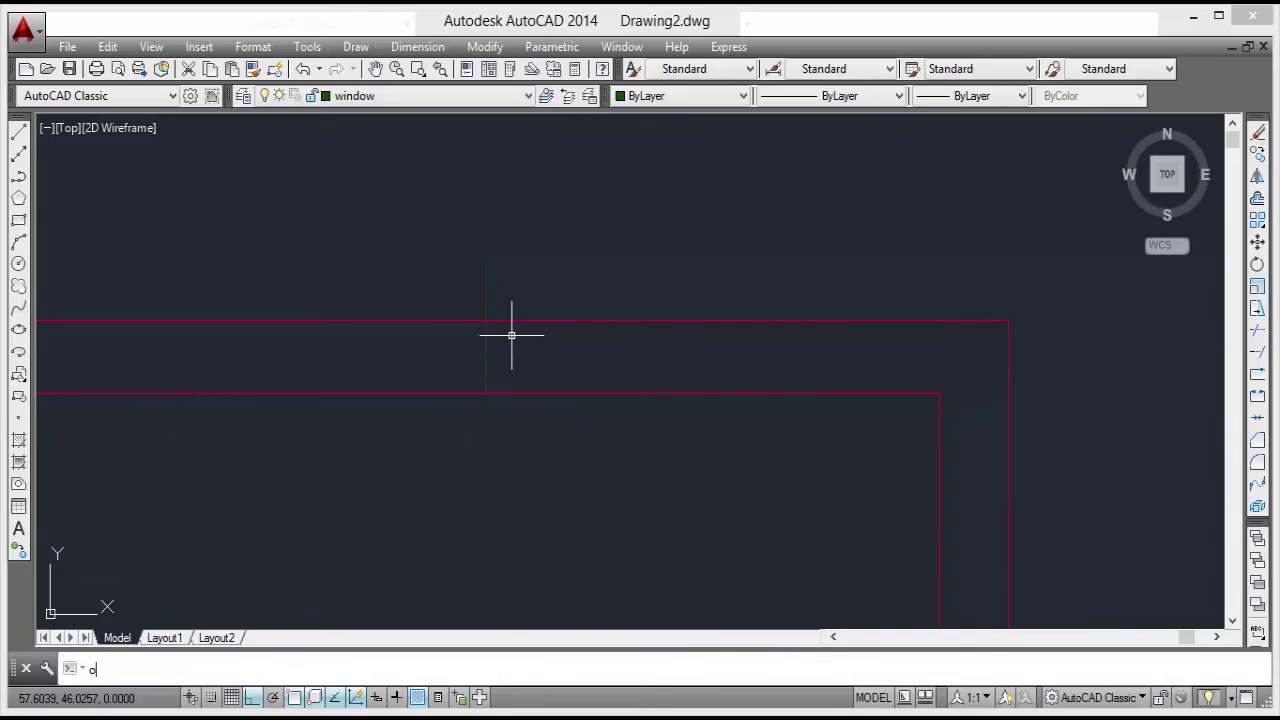
key(Return)
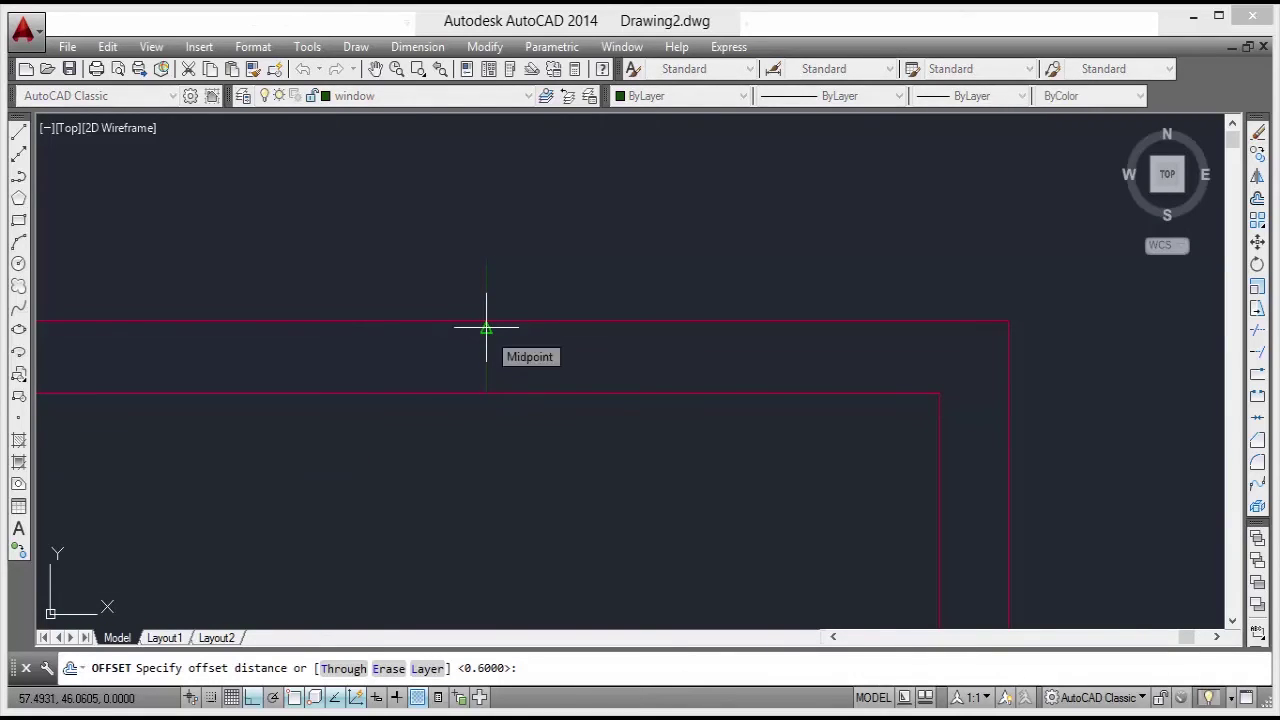
text(.9)
key(Return)
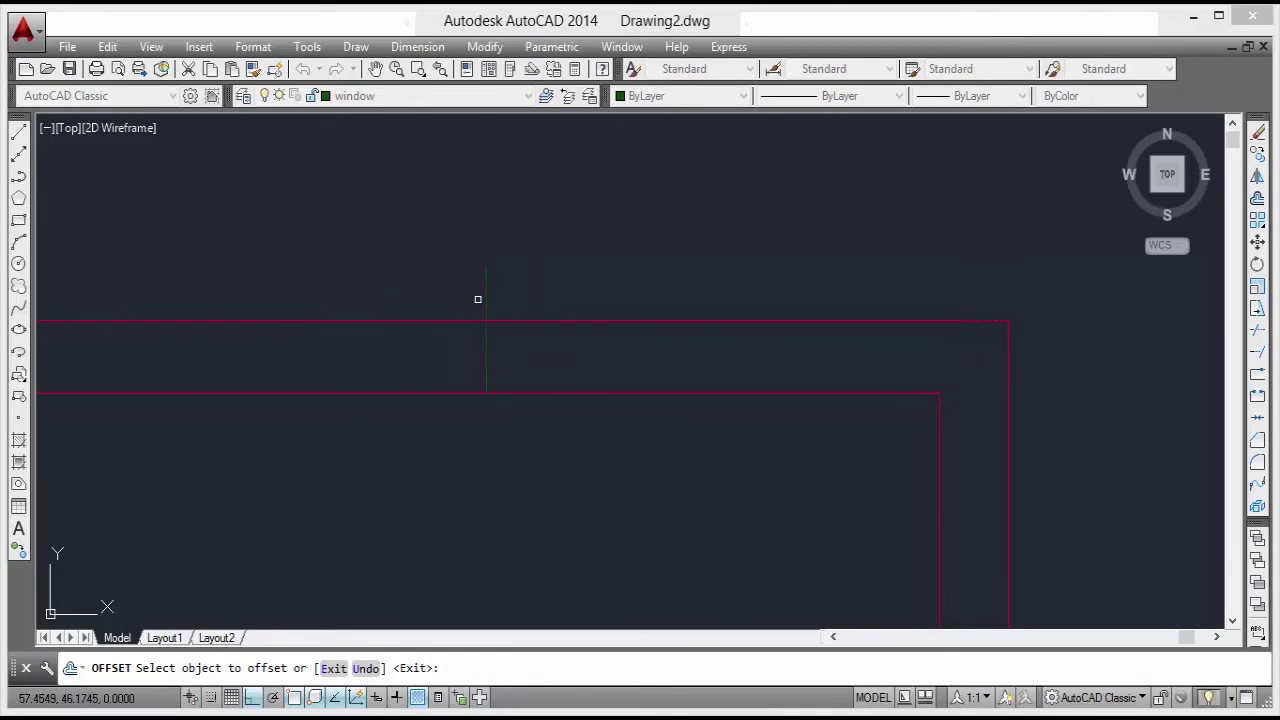
click(485, 295)
click(525, 298)
click(485, 295)
click(372, 292)
key(Return)
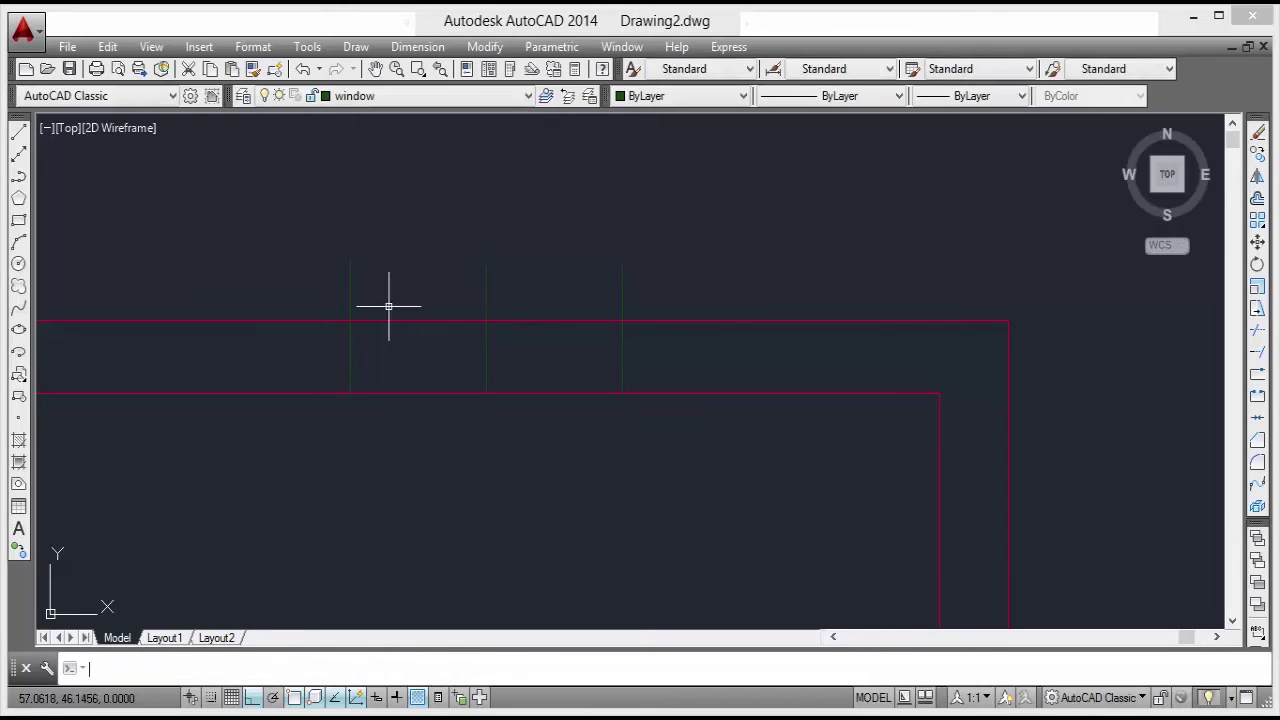
Trim the upper-right room's top wall lines between the offset lines and cut the offset lines back to the outer wall face.
text(tr)
key(Return)
key(Return)
click(406, 278)
click(397, 386)
click(599, 285)
click(547, 422)
click(294, 286)
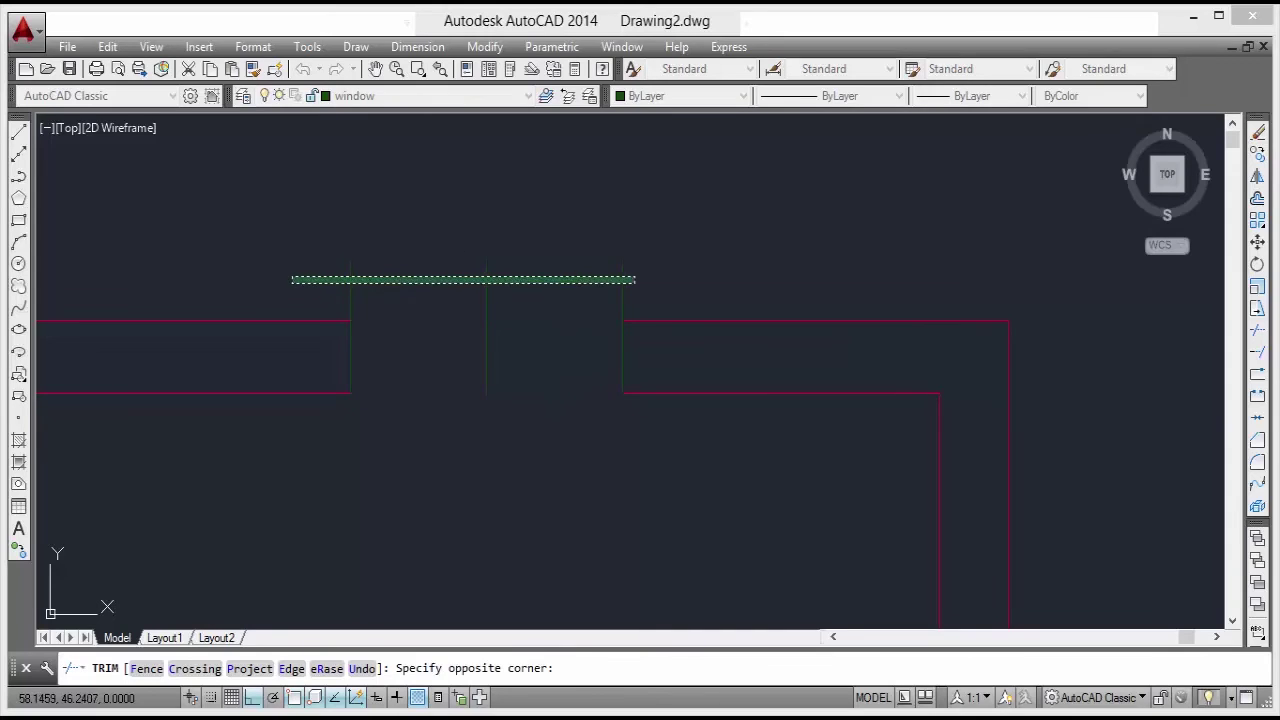
click(650, 287)
key(Return)
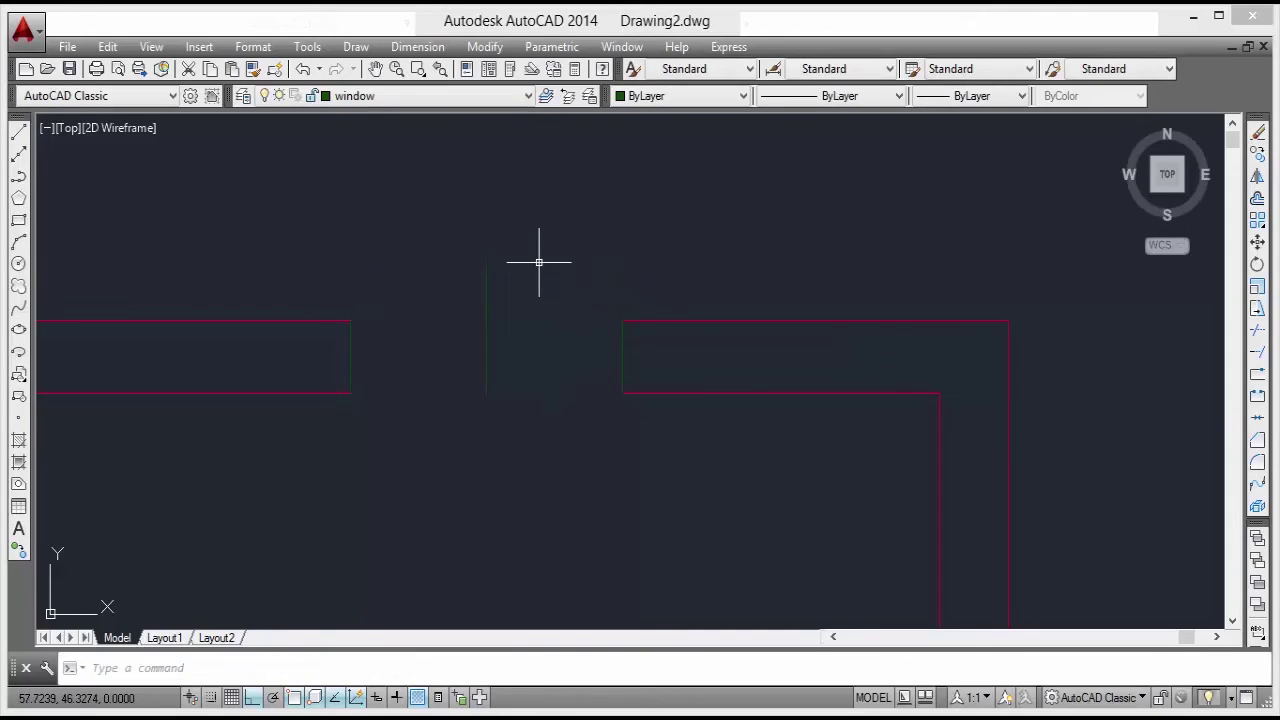
Try to trim away the vertical centre line in the upper-right room's top window opening.
text(tr)
key(Return)
key(Return)
click(535, 297)
click(498, 347)
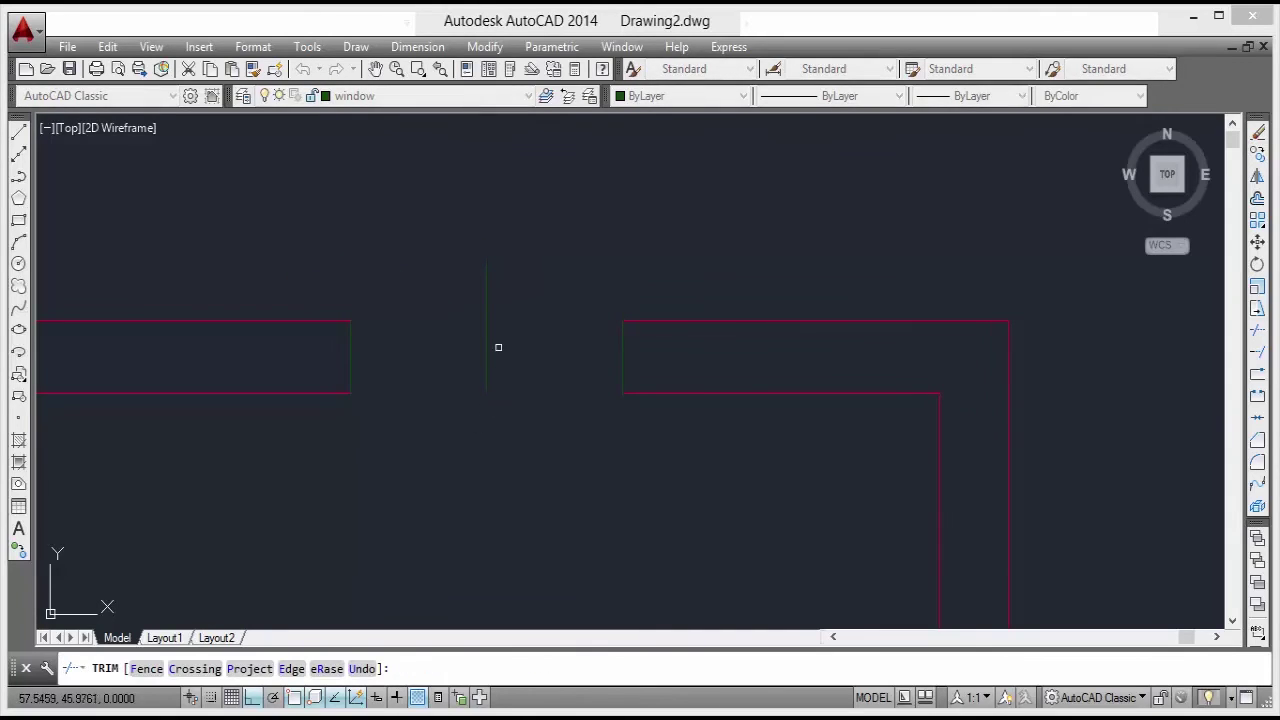
key(Return)
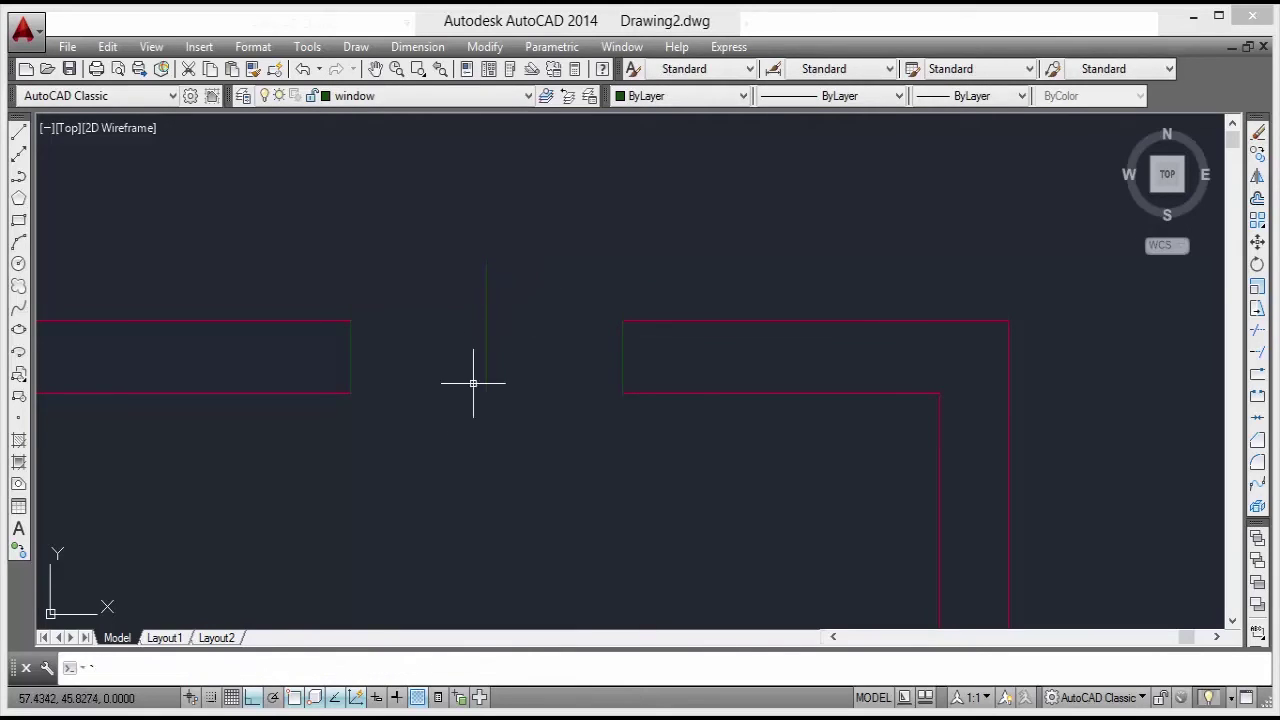
Delete the vertical centre line in the upper-right room's top window opening.
click(526, 260)
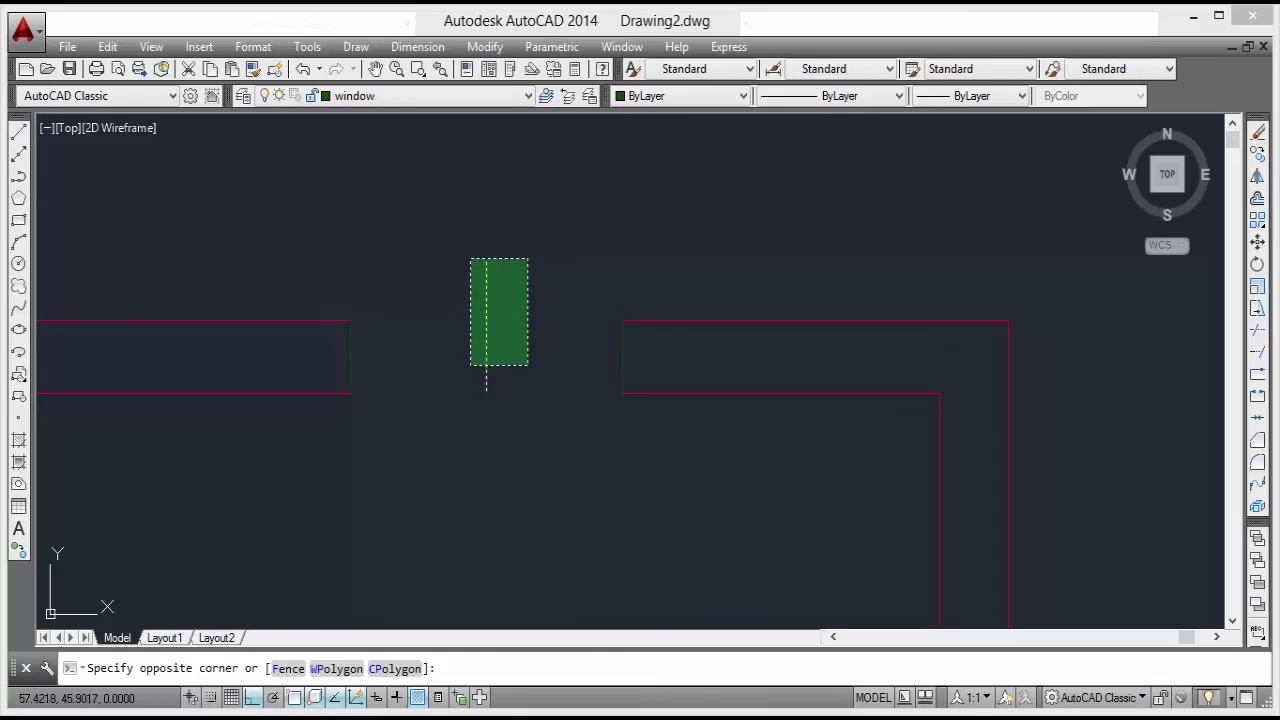
click(458, 396)
key(Delete)
Draw a horizontal line outward across the right outer wall from the inner face's midpoint in the upper small room.
scroll(487, 411, down, 4)
middle_drag(497, 446, 497, 229)
scroll(623, 436, down, 2)
middle_drag(617, 468, 620, 413)
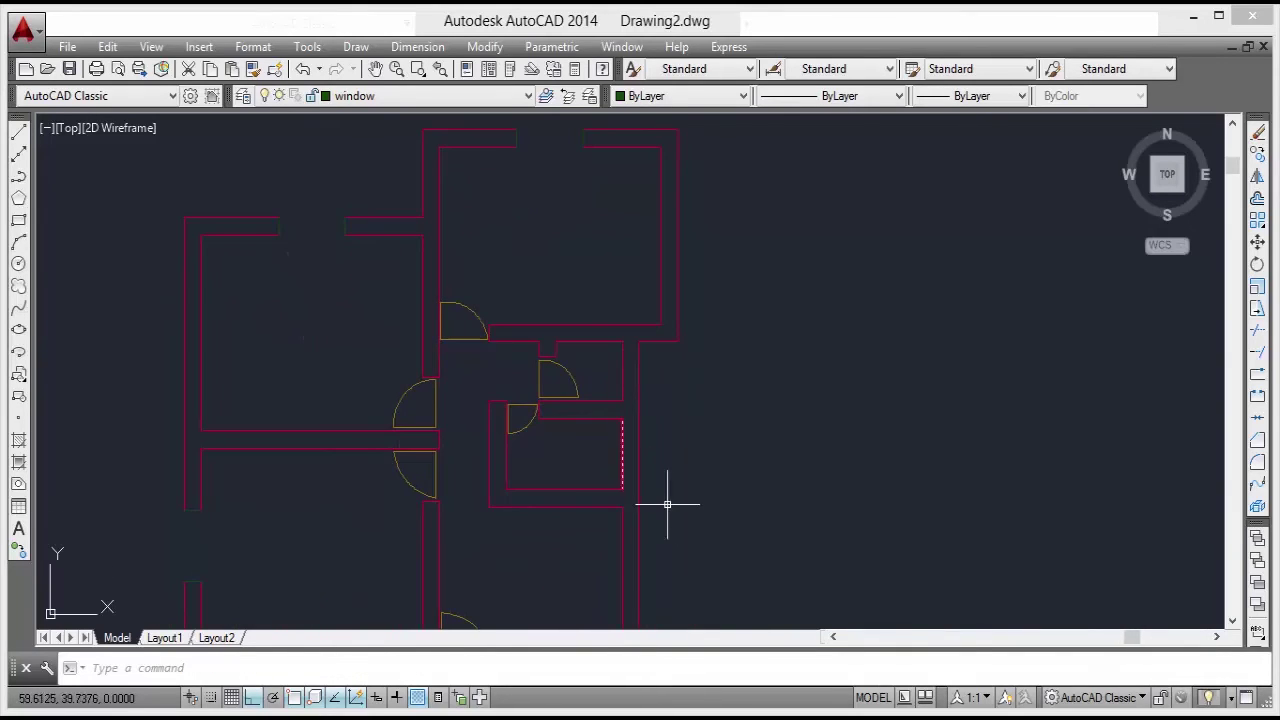
scroll(591, 480, up, 4)
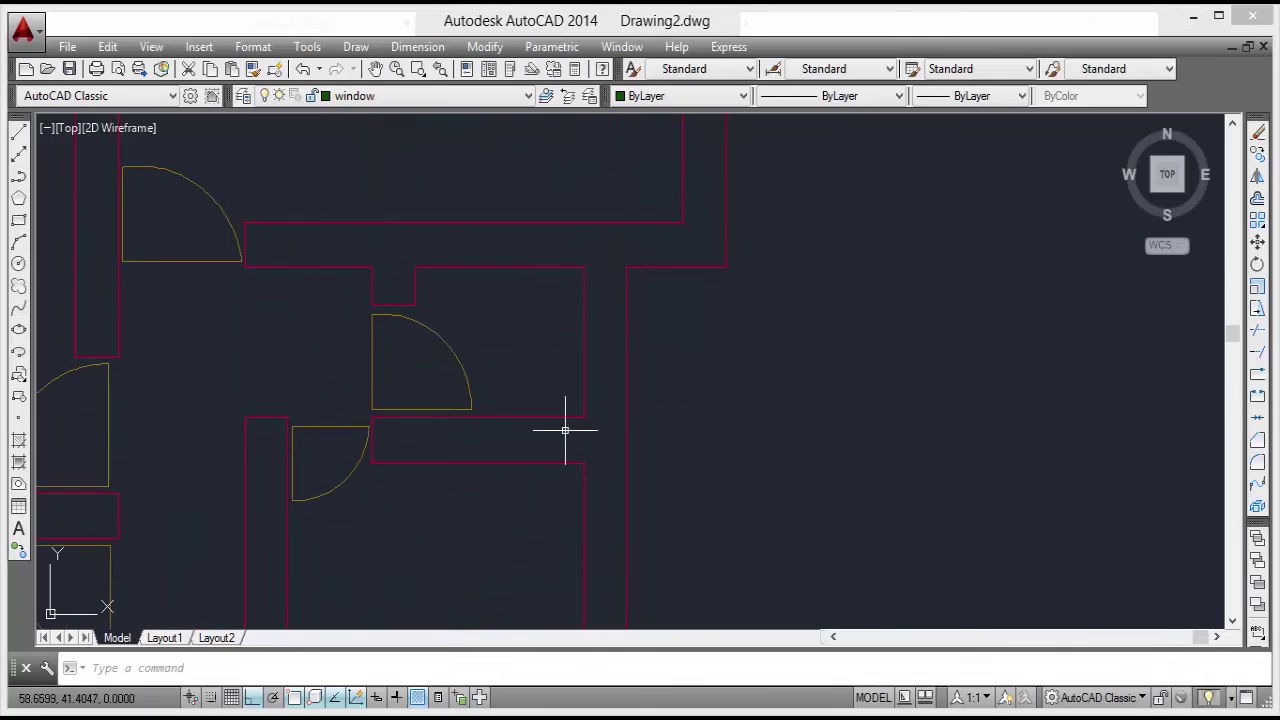
middle_drag(573, 541, 597, 461)
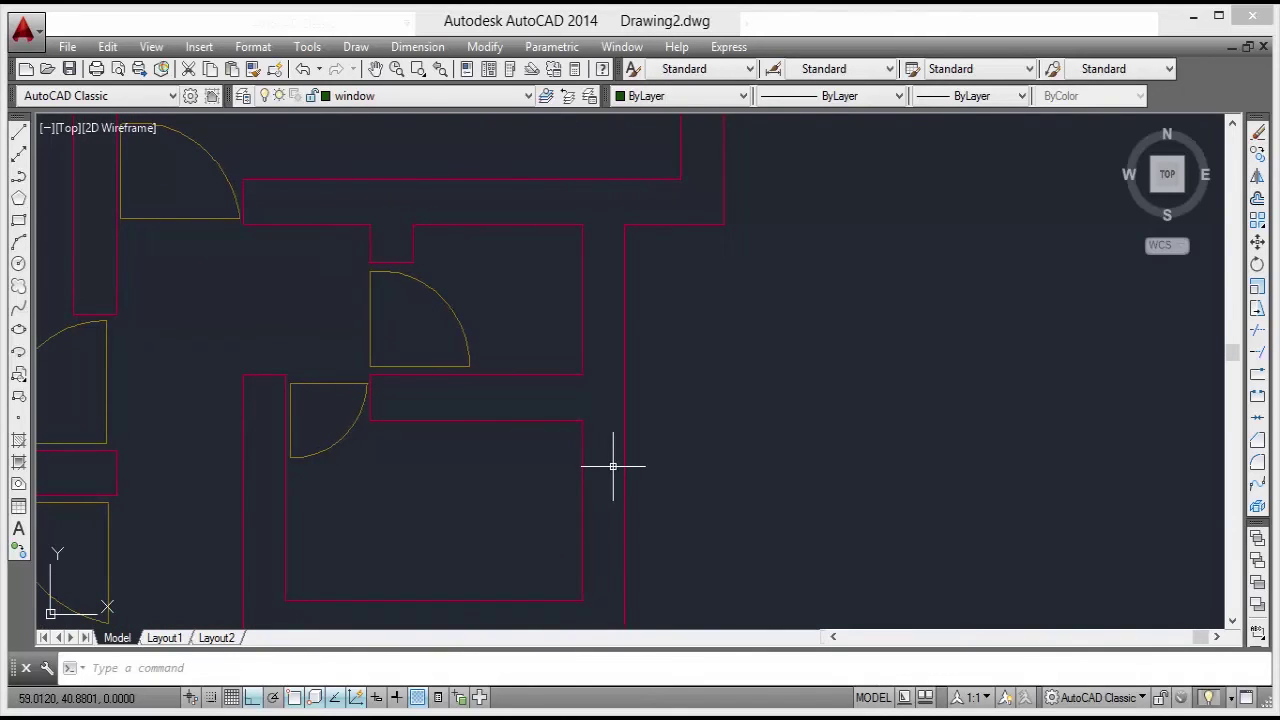
key(Return)
scroll(588, 380, up, 3)
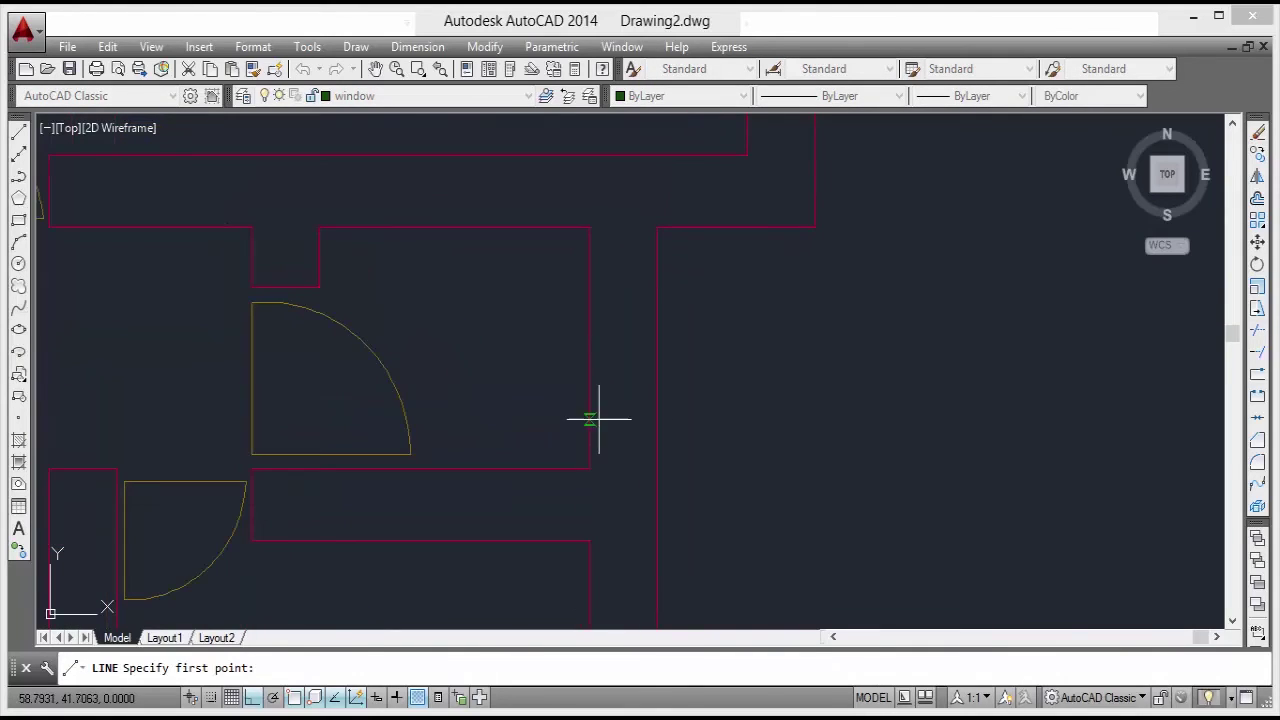
click(589, 348)
click(771, 347)
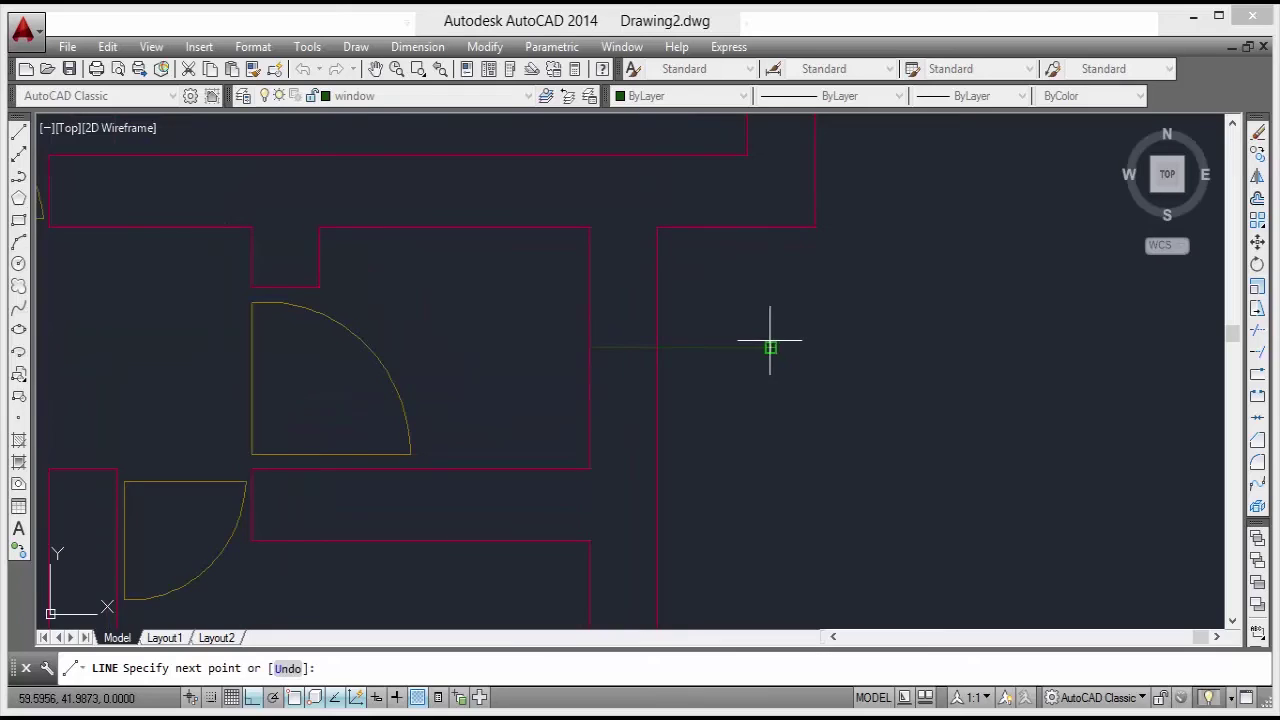
key(Return)
Offset the horizontal centre line at the upper small room's right wall by 0.25 to both sides.
text(o)
key(Return)
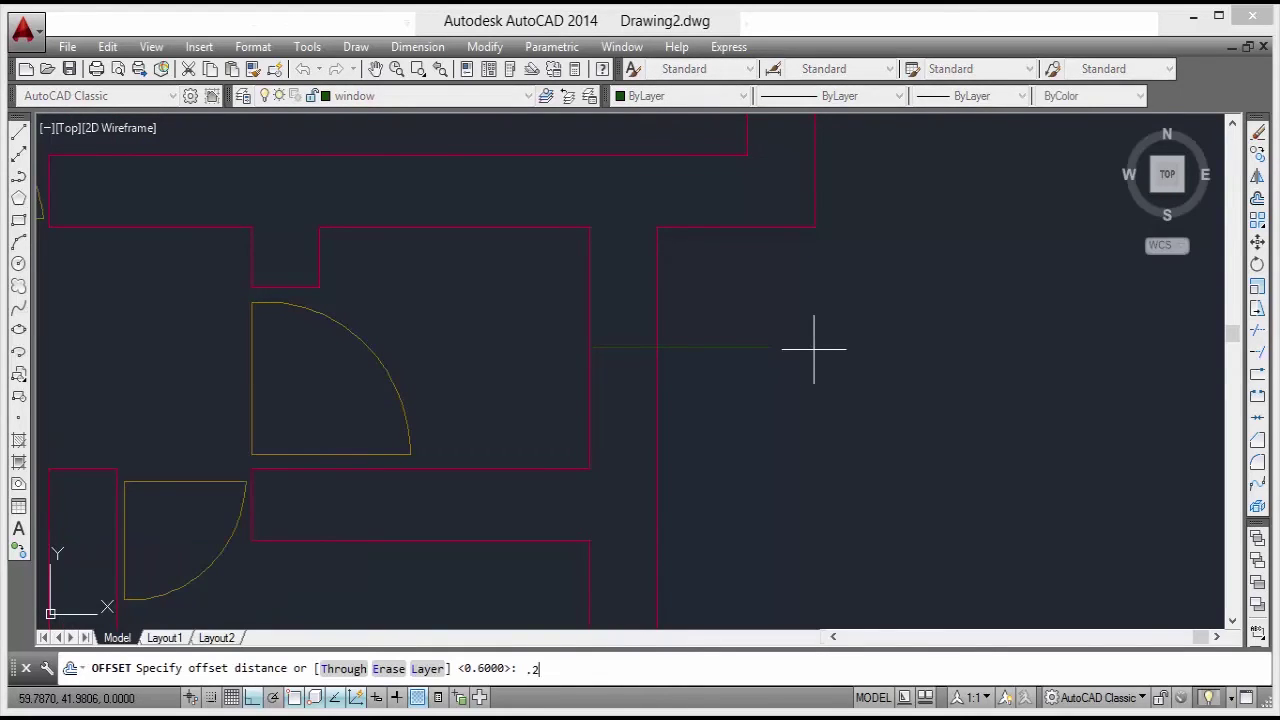
key(Return)
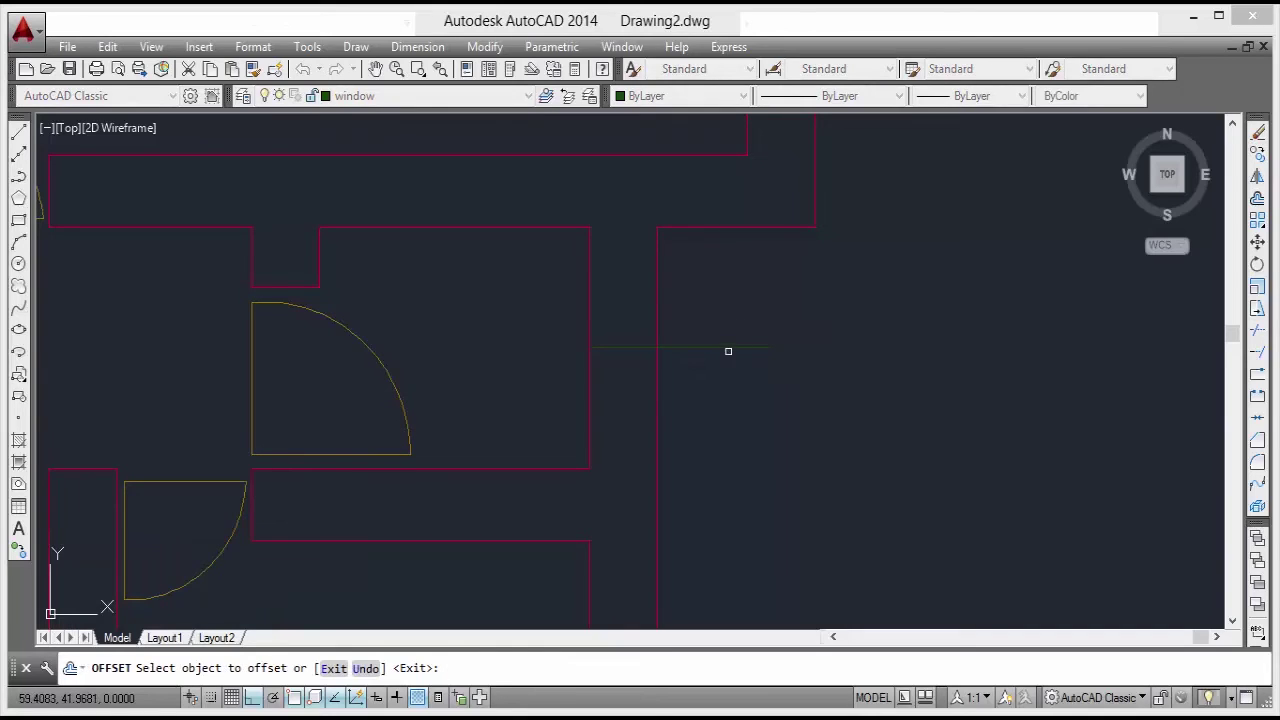
click(727, 349)
click(715, 302)
click(693, 345)
click(700, 405)
key(Return)
Trim the upper small room's right wall lines between the offset lines and cut the horizontal lines back to the outer wall face.
text(t)
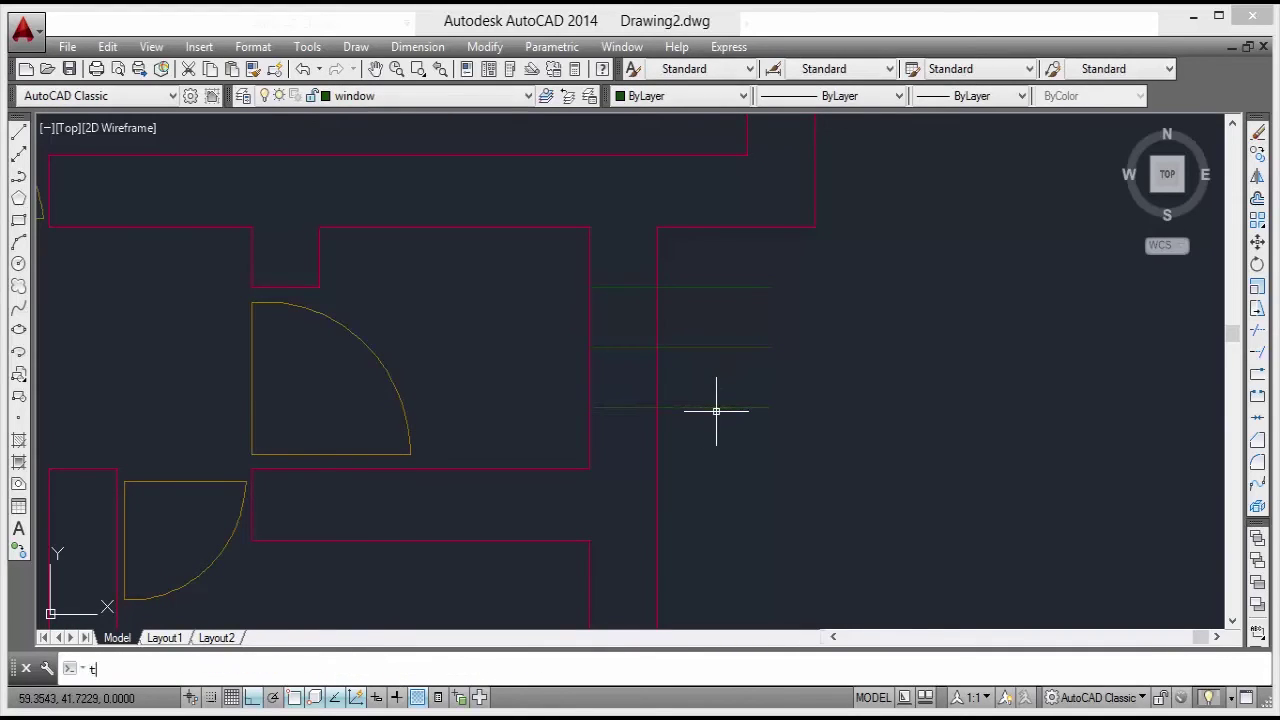
text(r)
key(Return)
key(Return)
click(698, 334)
click(576, 380)
click(731, 268)
click(712, 468)
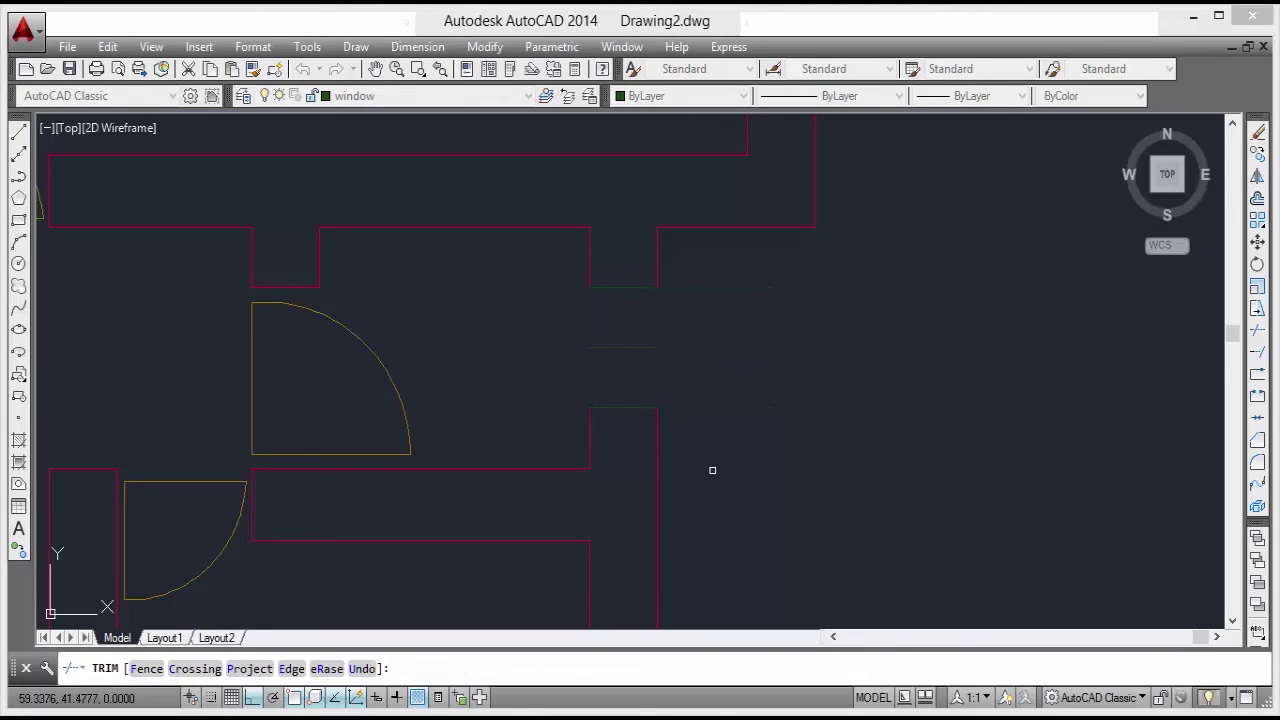
key(Escape)
Delete the horizontal centre line in the upper small room's window opening.
click(690, 333)
click(572, 378)
key(Delete)
Draw a horizontal line outward across the right outer wall from the inner face's midpoint in the lower small room.
middle_drag(605, 409, 606, 260)
scroll(653, 460, down, 2)
middle_drag(649, 491, 647, 424)
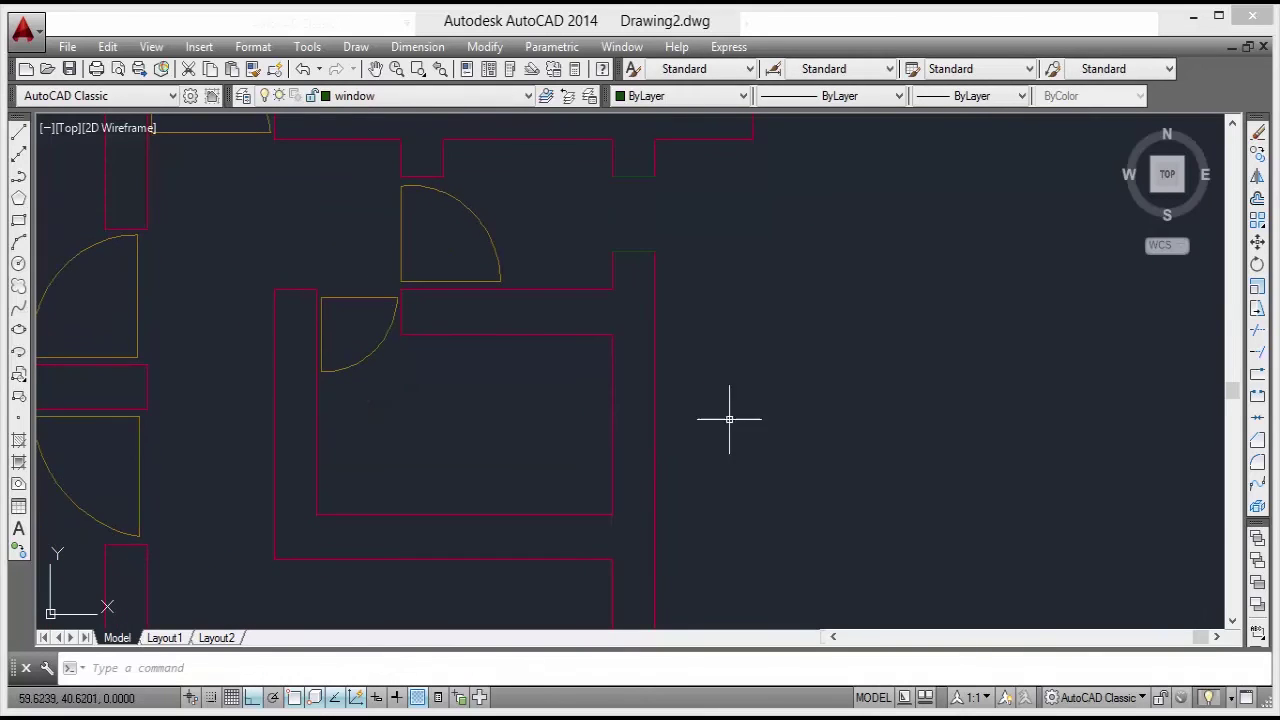
text(l)
key(Return)
scroll(583, 428, up, 2)
click(631, 431)
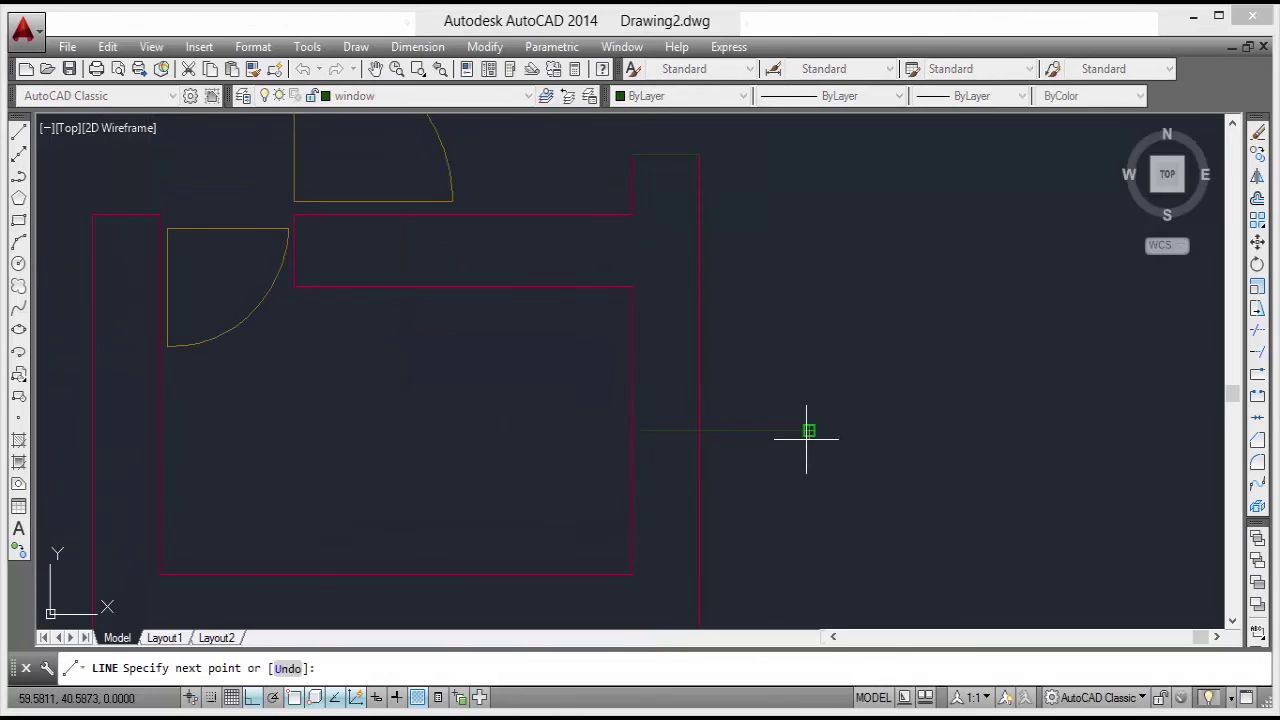
click(805, 438)
key(Return)
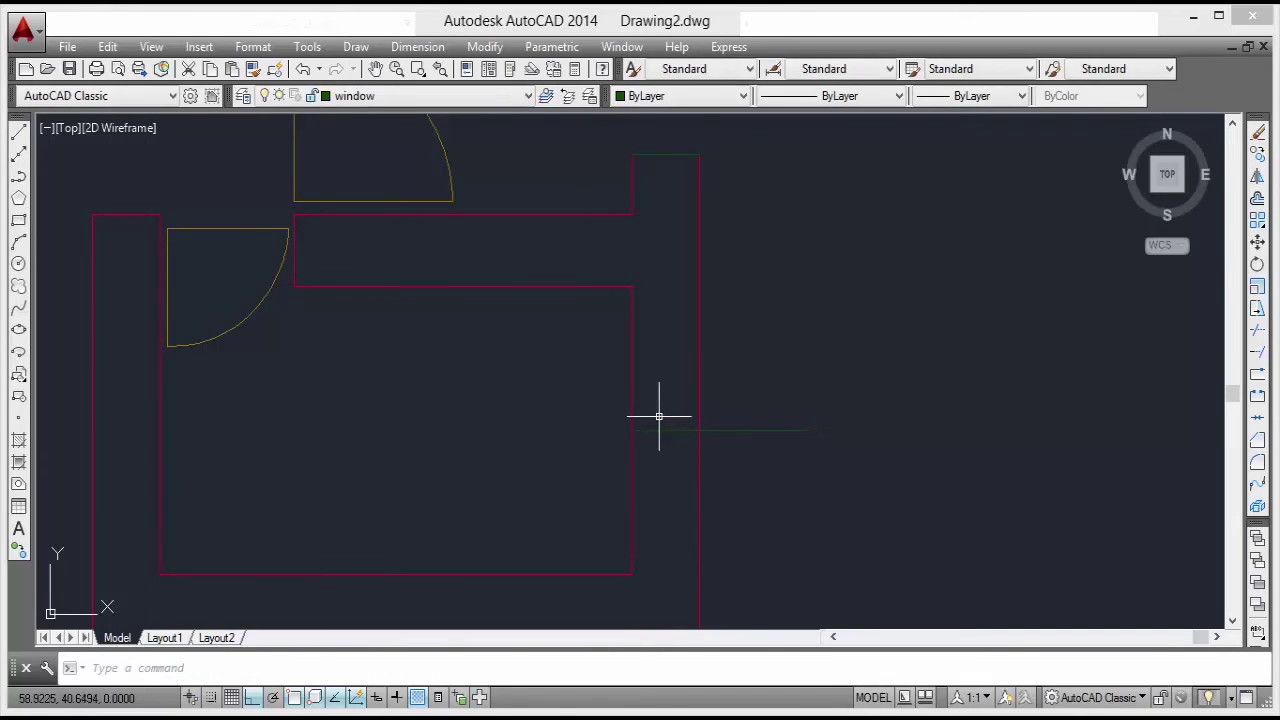
Offset the horizontal centre line at the lower small room's right wall by 0.25 to both sides.
key(Return)
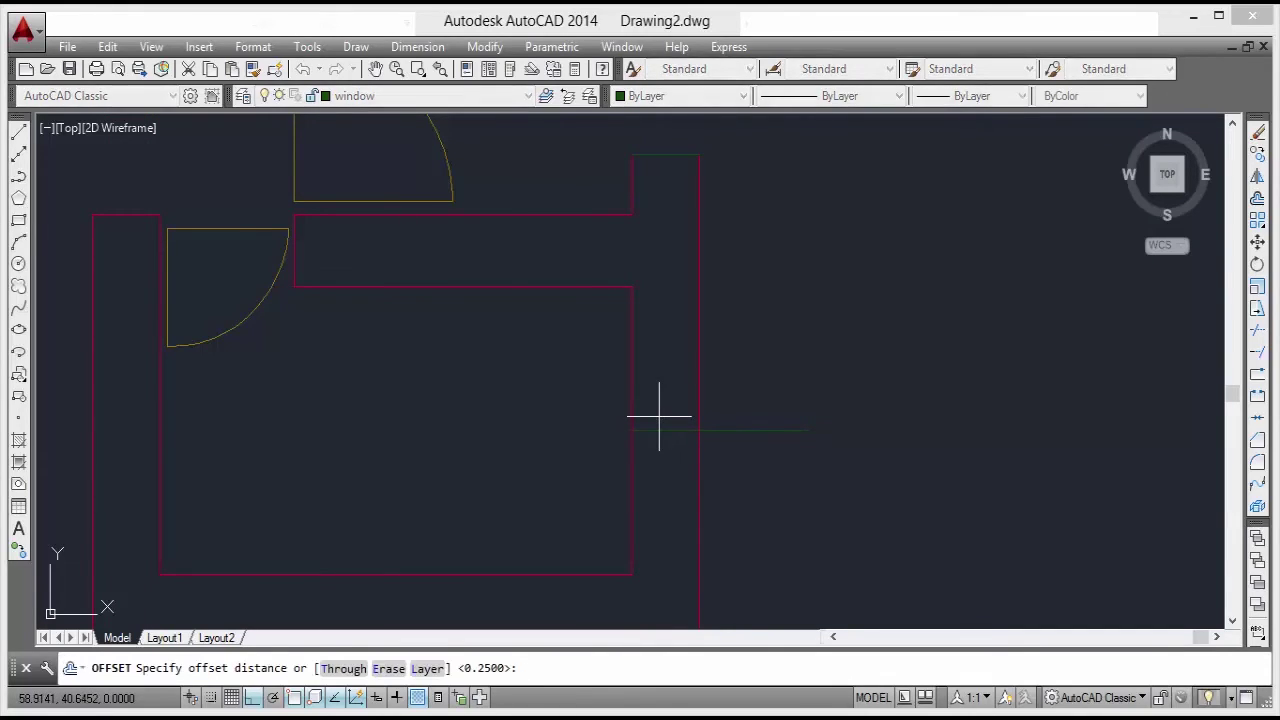
text(.25)
key(Return)
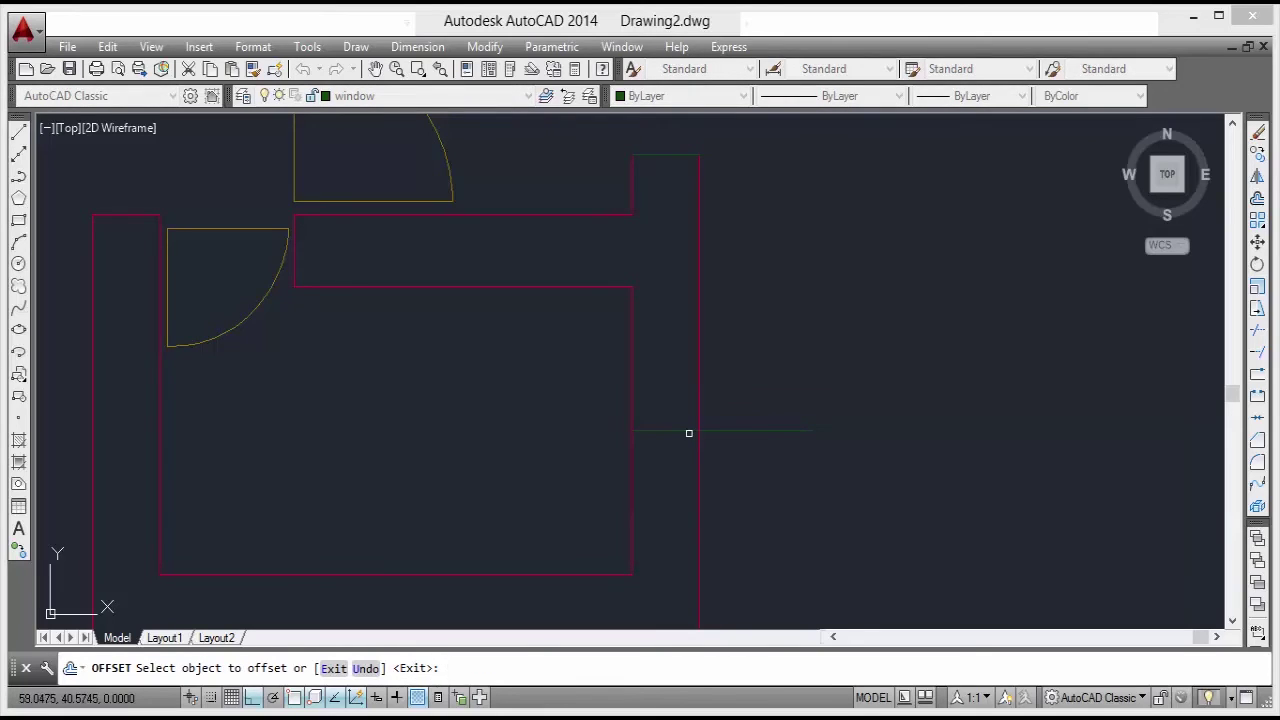
click(682, 430)
click(671, 380)
click(667, 431)
click(667, 509)
key(Return)
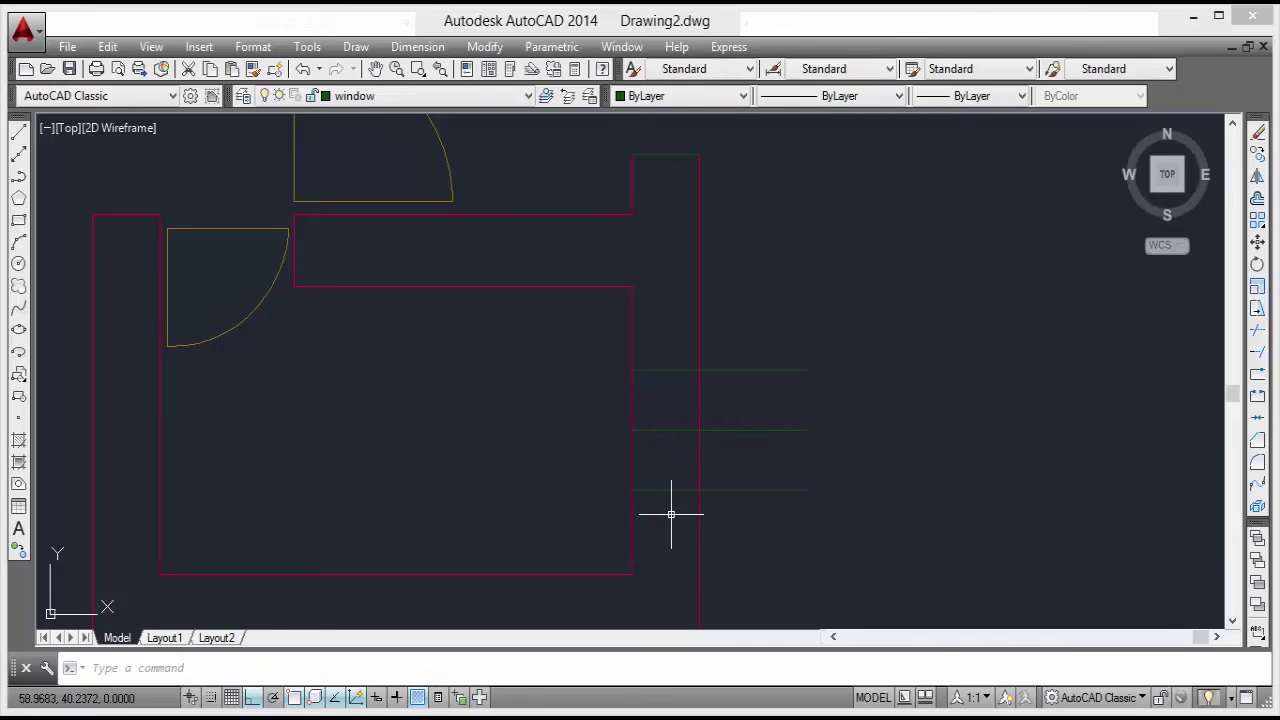
Trim the lower small room's right wall lines between the offset lines and cut the horizontal lines back to the outer wall face.
text(tr)
key(Return)
key(Return)
click(743, 394)
click(600, 468)
click(742, 345)
click(800, 551)
key(Return)
Delete the horizontal centre line in the lower small room's window opening.
click(734, 414)
click(616, 467)
key(Delete)
Extend the inner line of the lower-right room's right wall down to the outer face of the bottom wall.
scroll(673, 530, down, 2)
middle_drag(673, 530, 691, 371)
scroll(748, 578, down, 2)
middle_drag(748, 578, 692, 433)
mouse_move(721, 505)
middle_down()
mouse_move(722, 465)
mouse_move(762, 515)
middle_up()
middle_drag(713, 457, 711, 395)
mouse_move(692, 500)
middle_down()
mouse_move(689, 529)
mouse_move(684, 430)
middle_up()
scroll(576, 485, up, 2)
middle_drag(531, 473, 589, 507)
scroll(642, 507, up, 2)
middle_drag(840, 481, 720, 513)
click(755, 390)
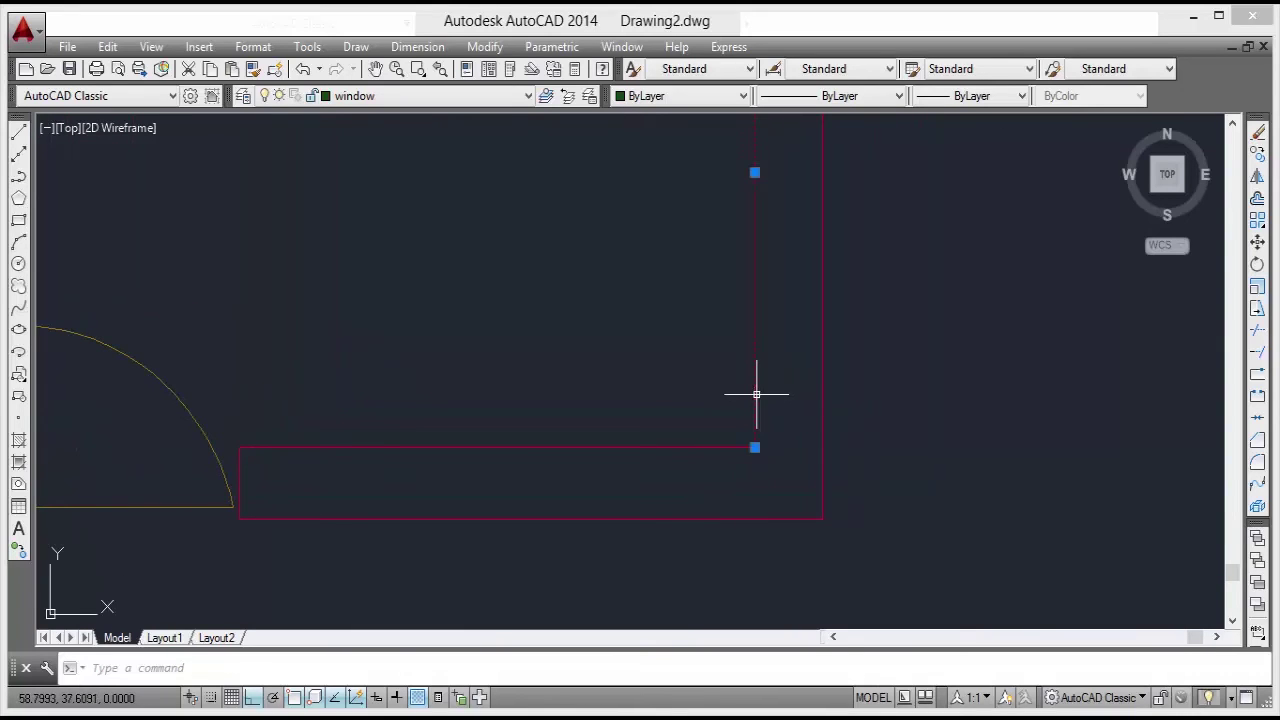
click(754, 446)
click(755, 519)
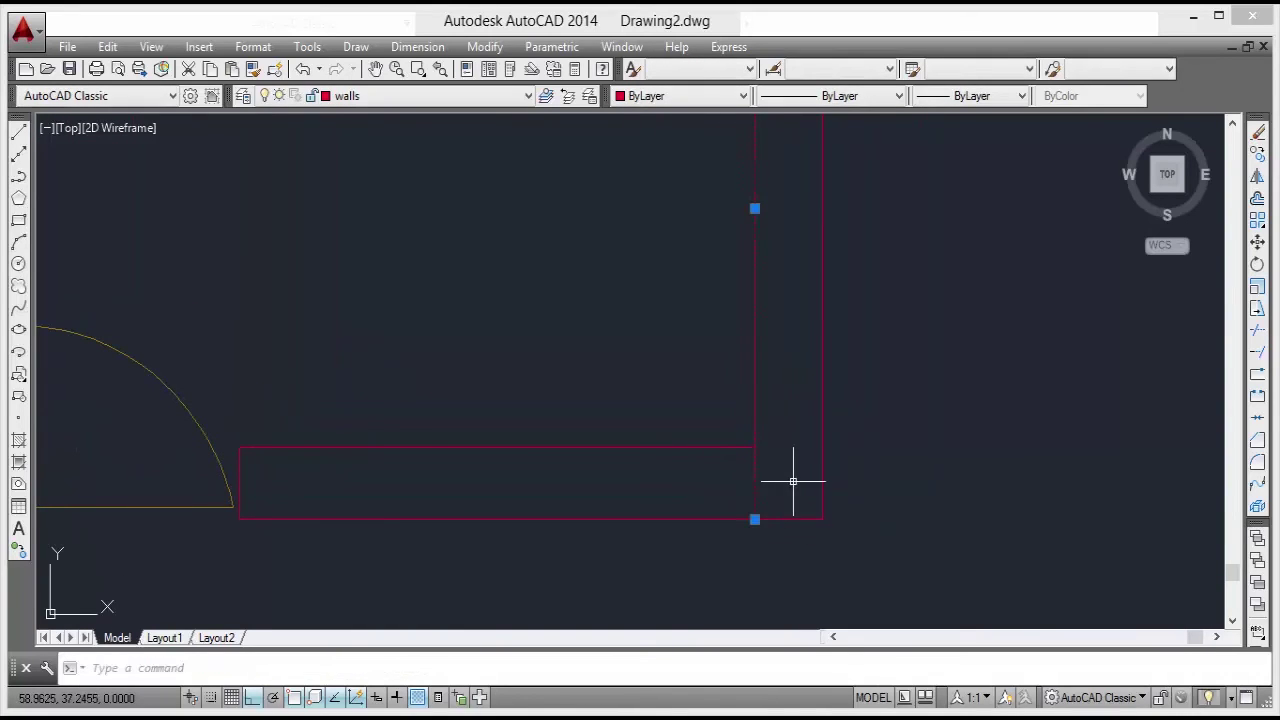
key(Escape)
Offset the bottom wall's end line beside the door and the right wall's inner line by 0.15 towards the middle of the bottom wall.
middle_drag(235, 480, 419, 466)
scroll(440, 485, up, 2)
text(o)
key(Return)
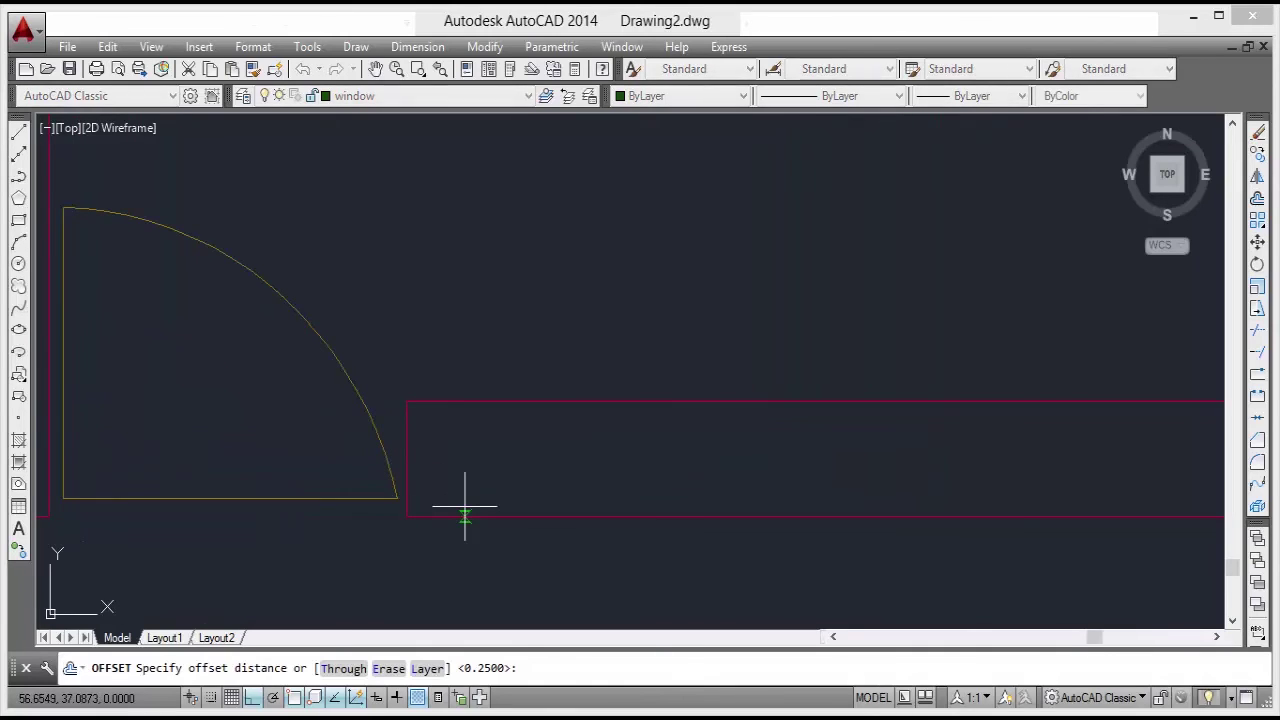
text(.15)
key(Return)
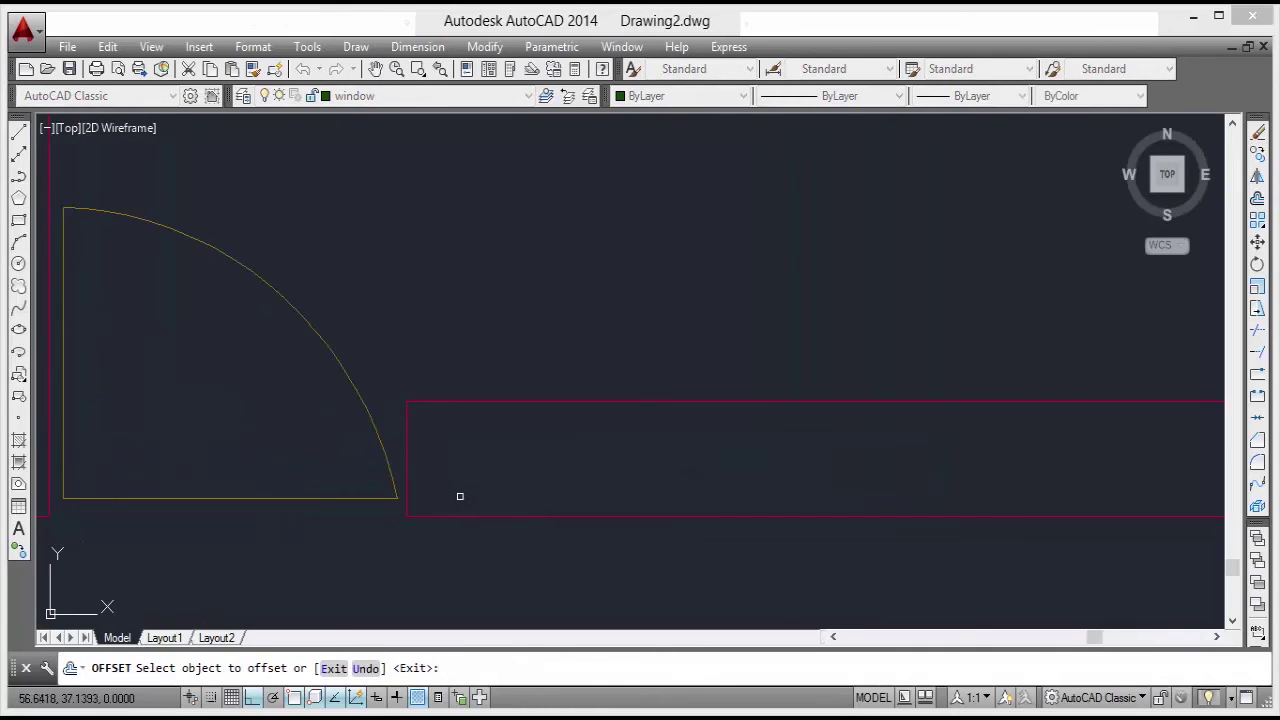
click(406, 479)
click(474, 500)
middle_drag(1128, 452, 828, 392)
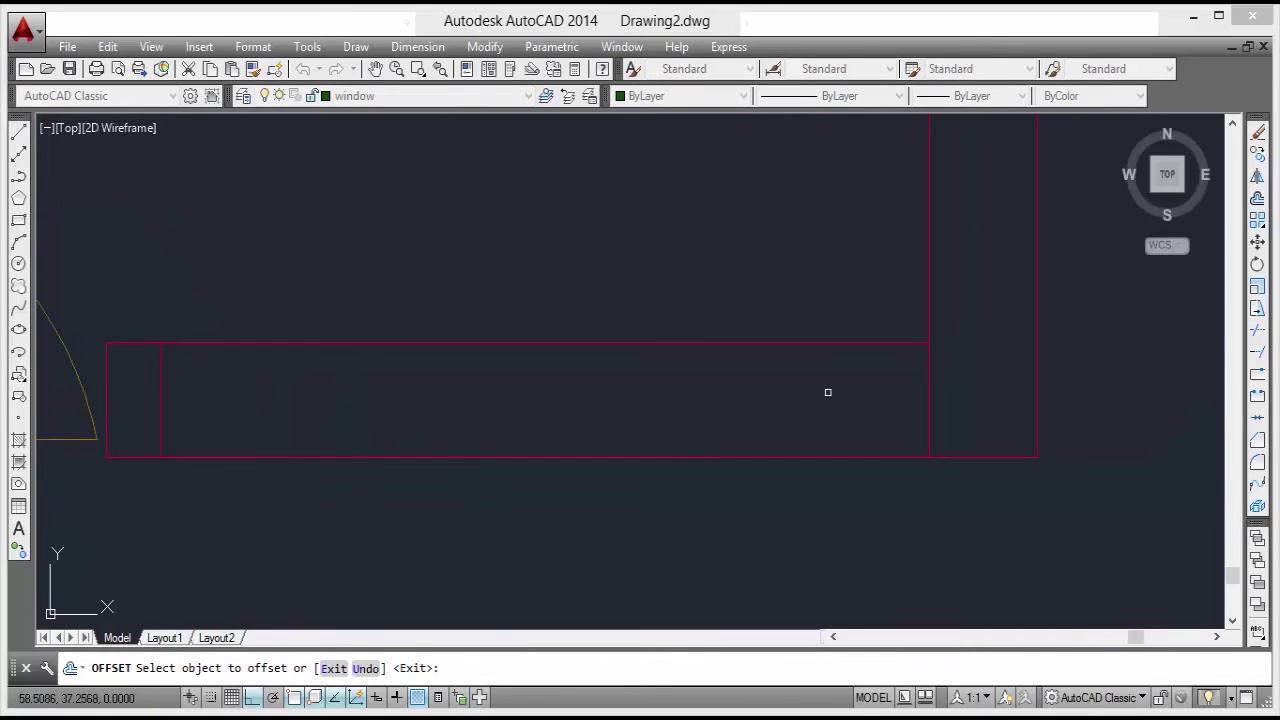
click(929, 379)
click(856, 385)
key(Escape)
Trim both lower-right room bottom wall lines between the two offset lines.
middle_drag(666, 406, 693, 421)
text(tr)
key(Return)
key(Return)
click(672, 287)
click(583, 538)
key(Escape)
Delete the two vertical offset lines at the ends of the lower-right room's bottom window opening.
text(`)
scroll(626, 370, down, 4)
middle_drag(829, 370, 731, 492)
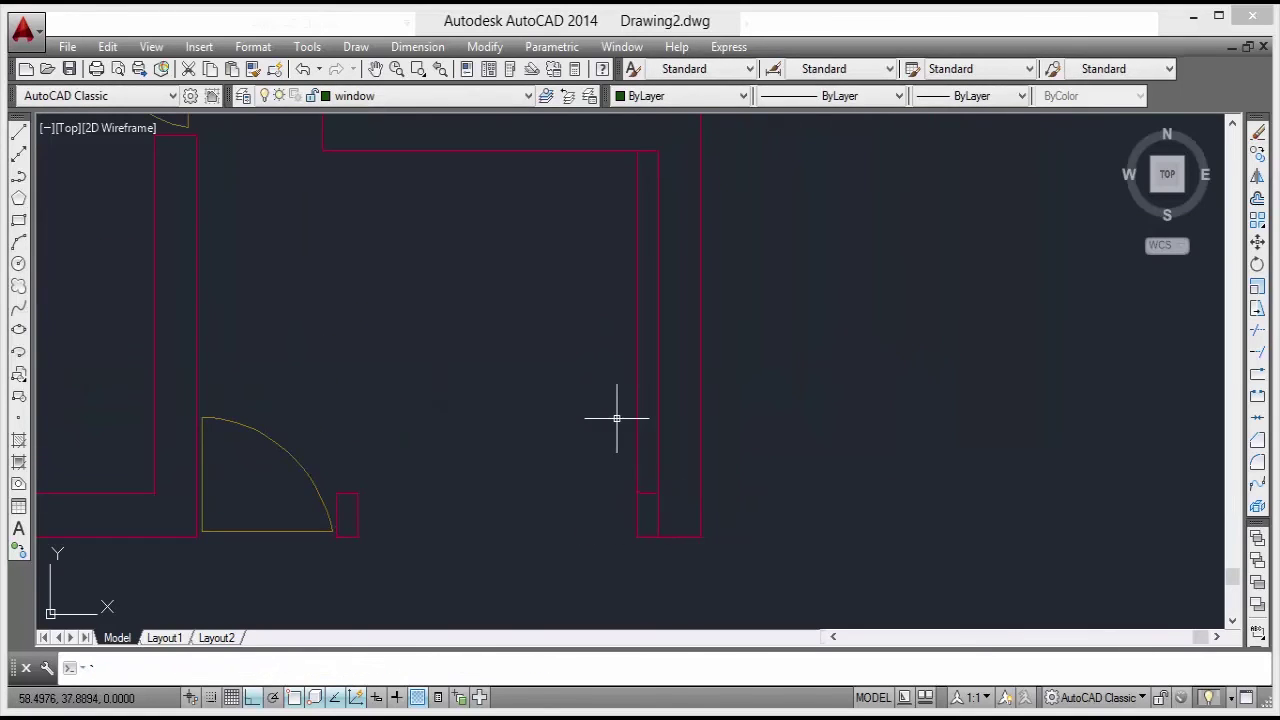
key(Return)
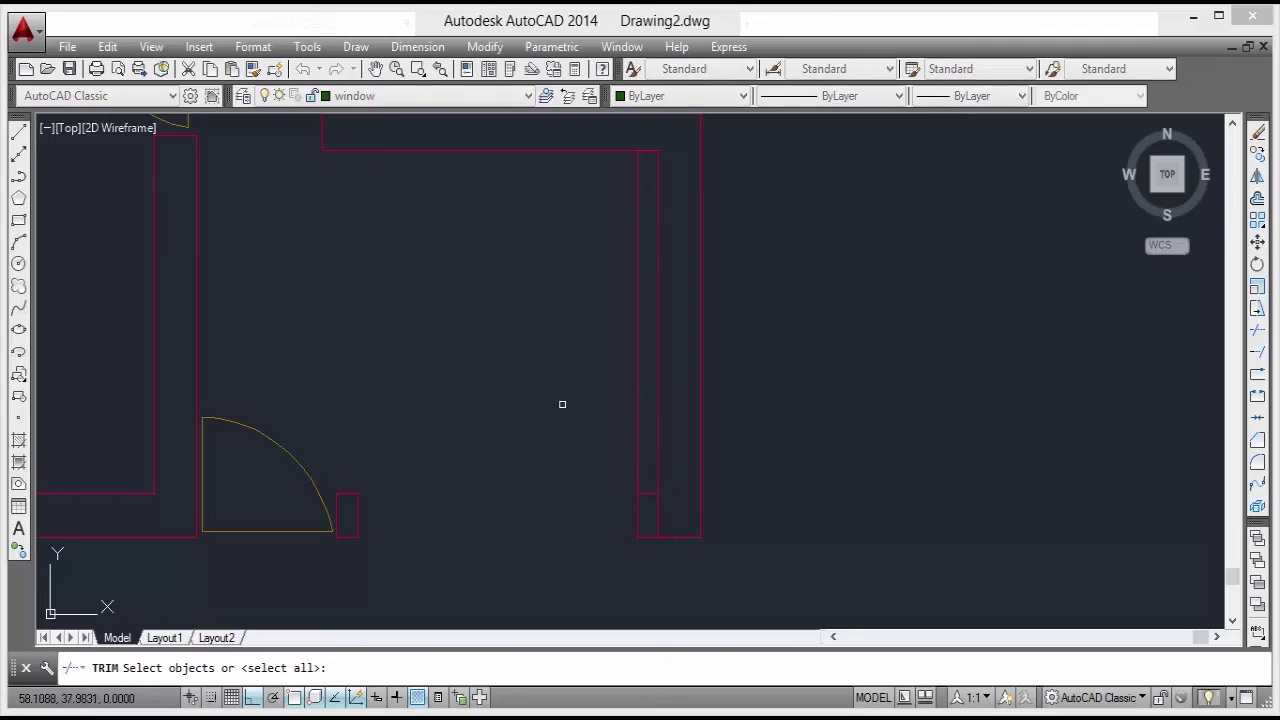
key(Escape)
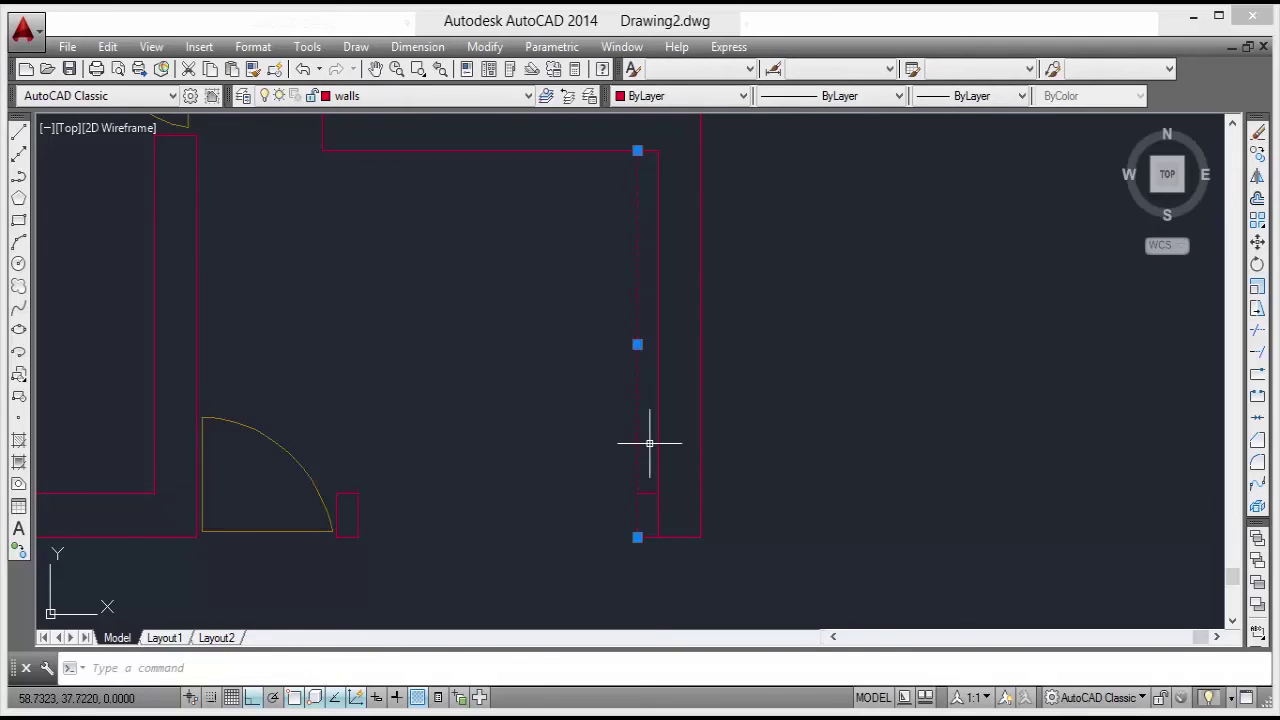
key(Delete)
middle_drag(538, 461, 799, 336)
scroll(648, 430, up, 2)
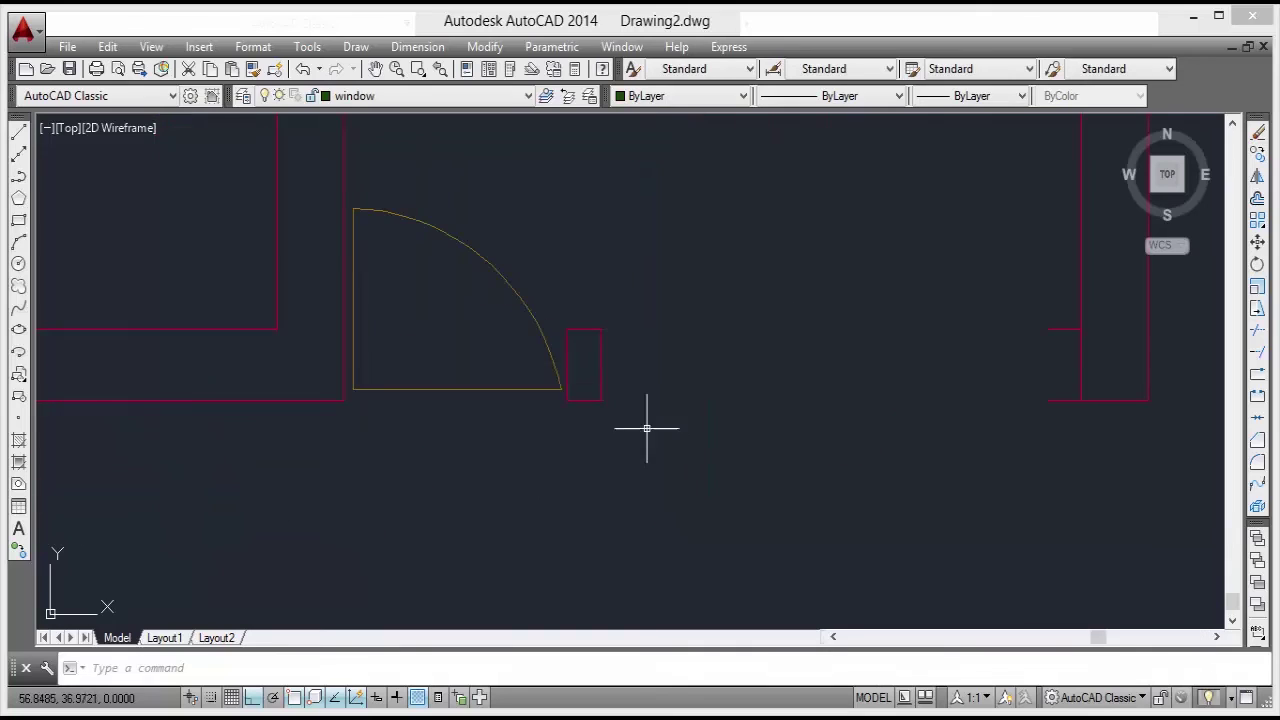
click(598, 354)
key(Escape)
Draw a vertical window-layer line closing the short bottom wall stub beside the door.
middle_drag(729, 292, 609, 320)
click(22, 130)
scroll(513, 375, up, 2)
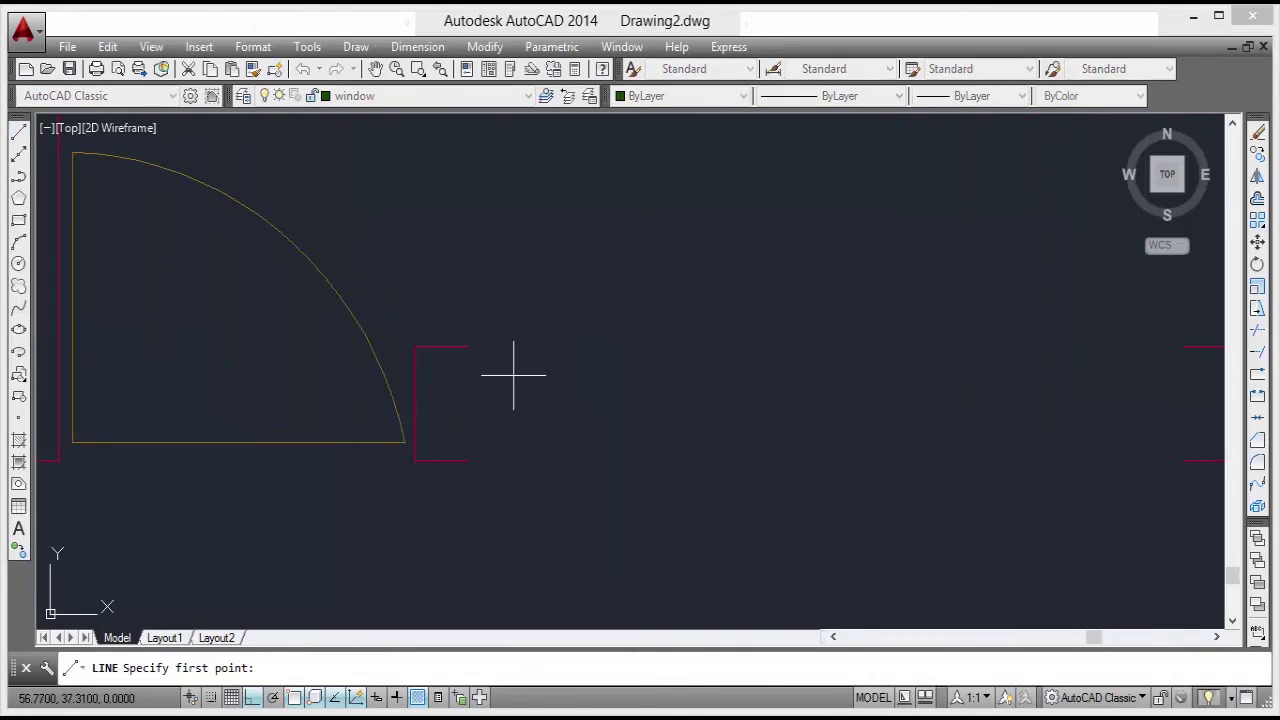
click(465, 347)
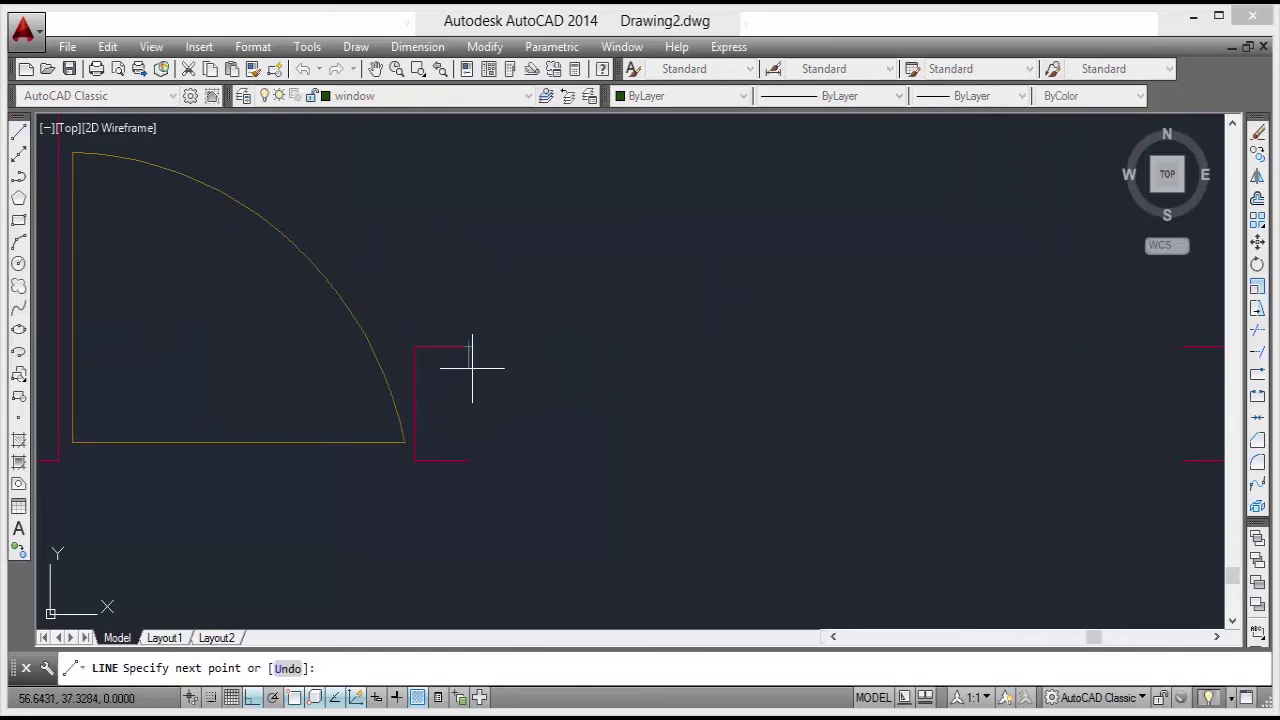
click(468, 460)
key(Return)
Draw a vertical window-layer line closing the bottom wall stub at the right outer wall.
middle_drag(767, 410, 512, 428)
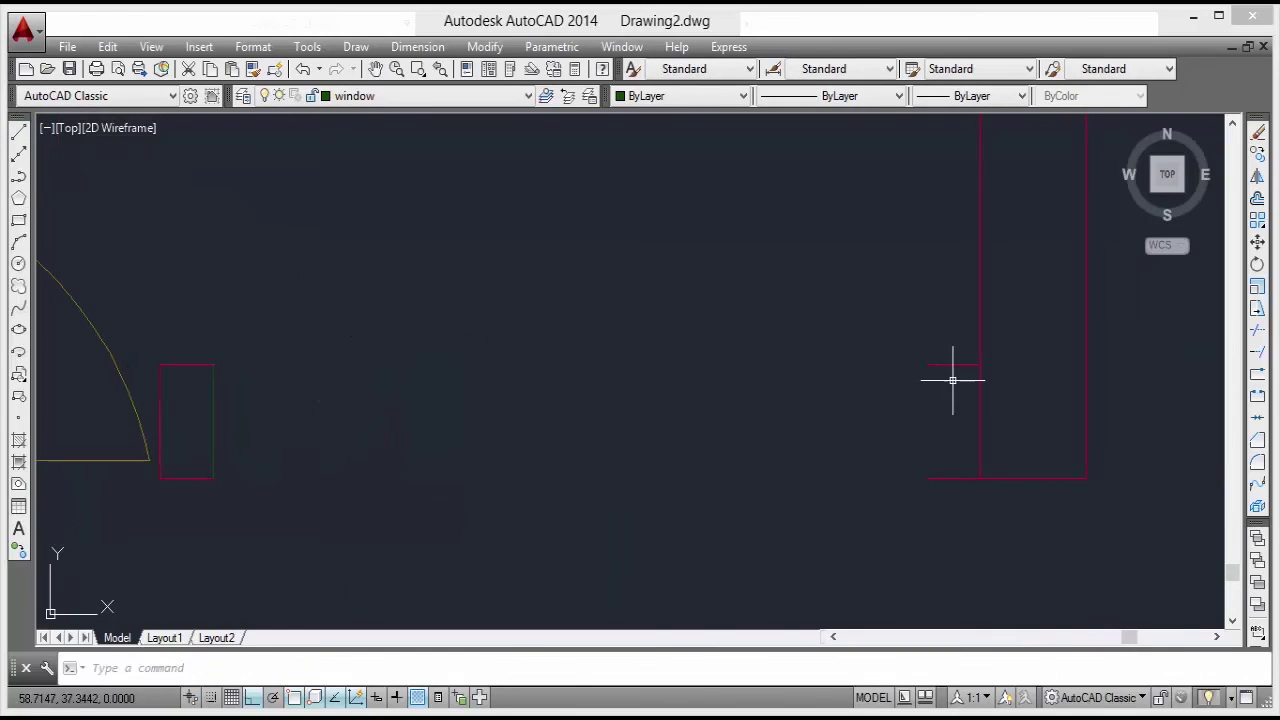
key(Return)
click(929, 366)
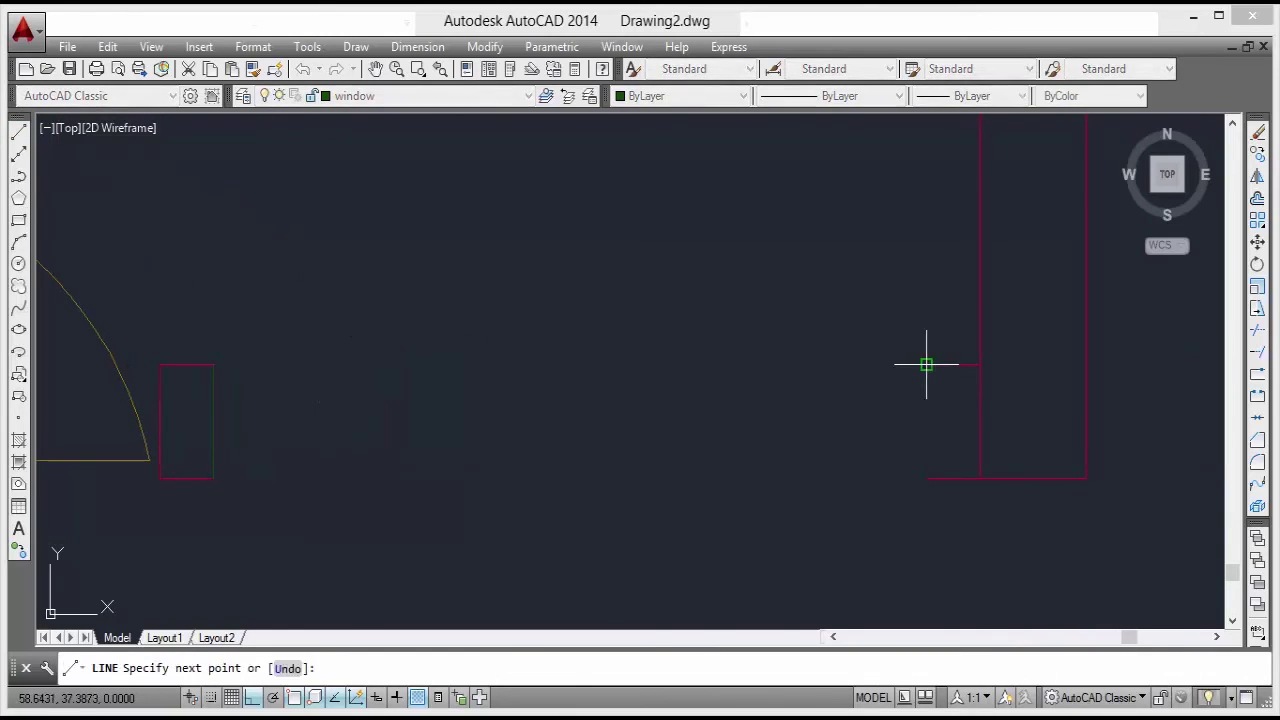
click(926, 478)
key(Return)
Set the window layer's lineweight to 0.50 mm.
scroll(800, 408, down, 10)
middle_drag(634, 443, 734, 458)
middle_drag(737, 374, 697, 369)
scroll(509, 457, up, 1)
middle_drag(509, 457, 523, 409)
scroll(523, 409, up, 2)
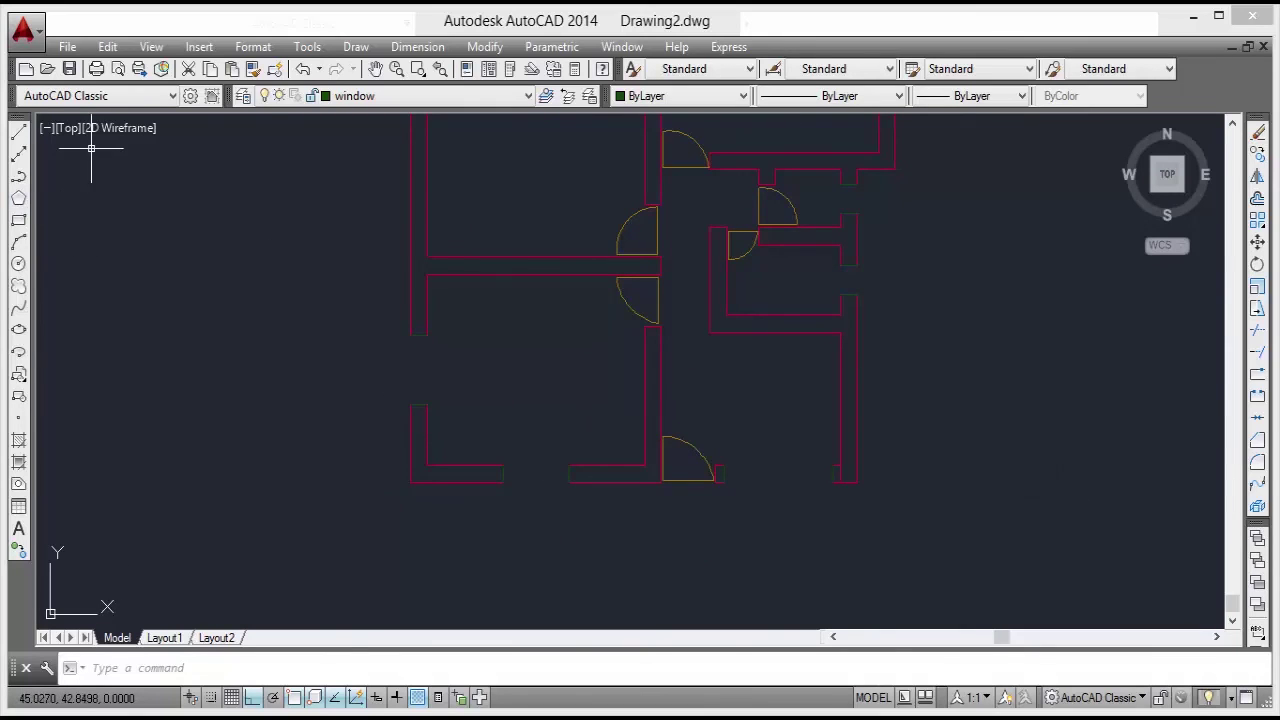
click(243, 96)
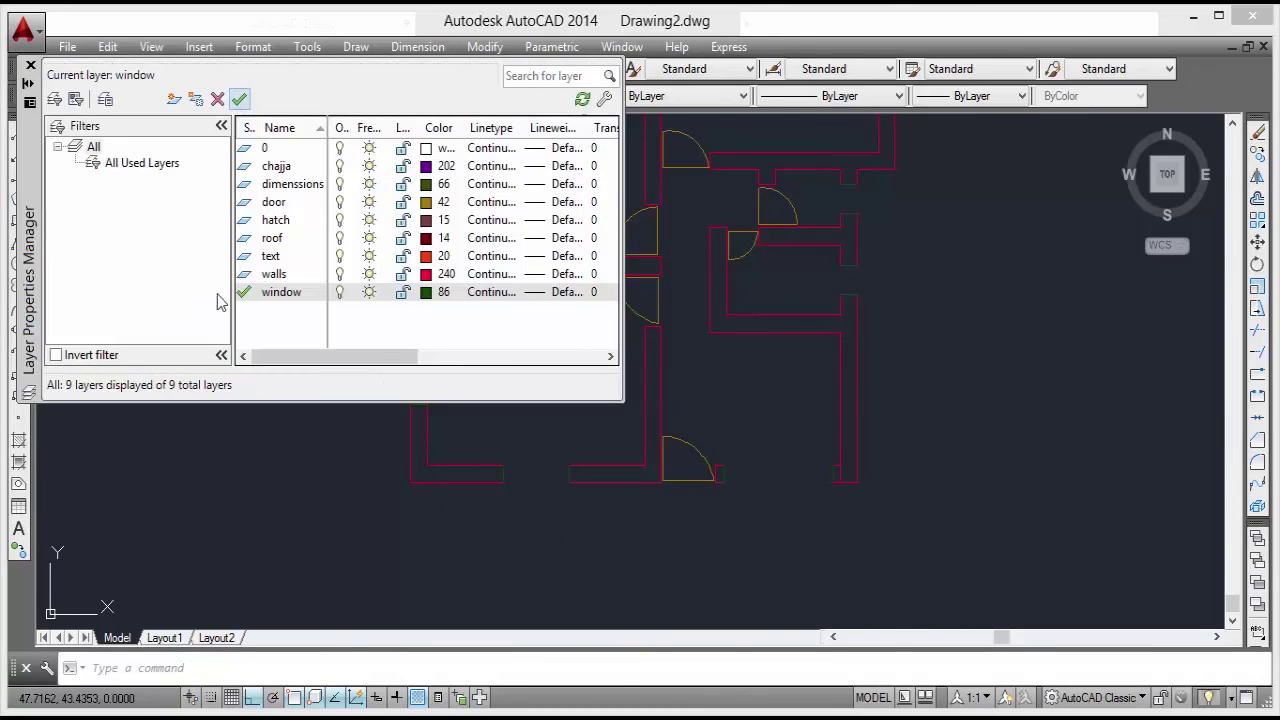
click(537, 292)
click(612, 411)
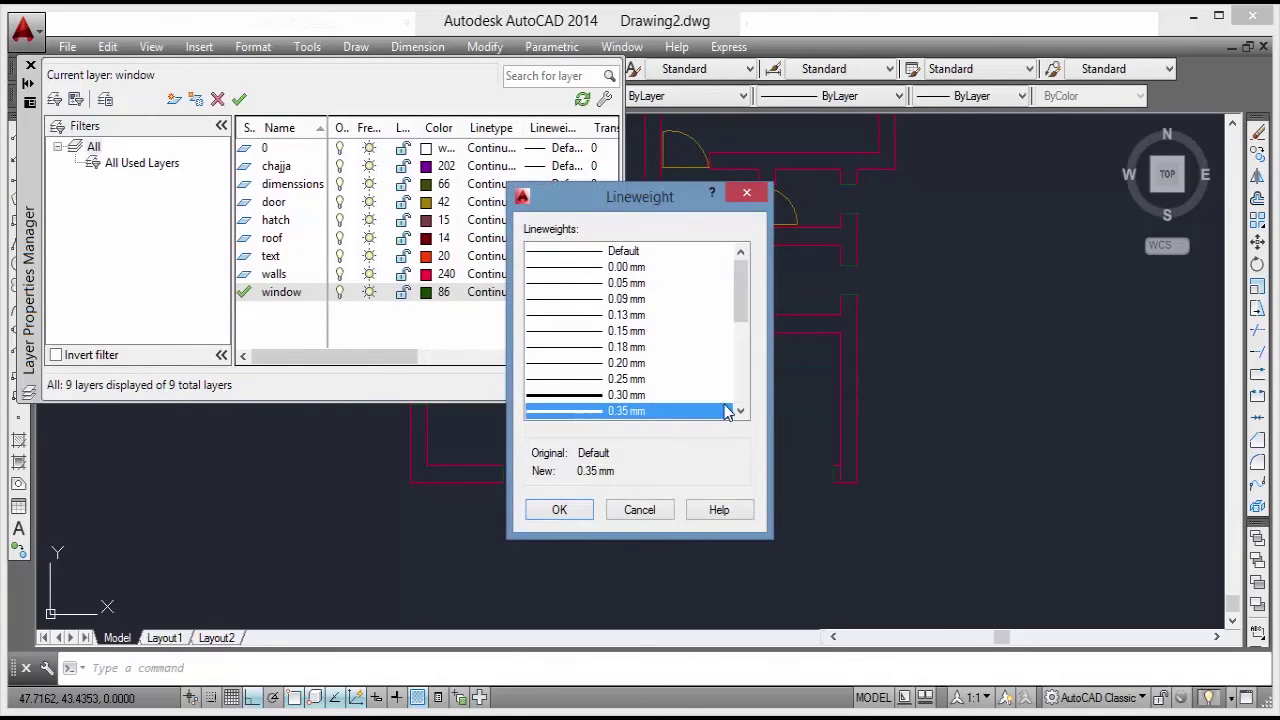
scroll(745, 325, down, 2)
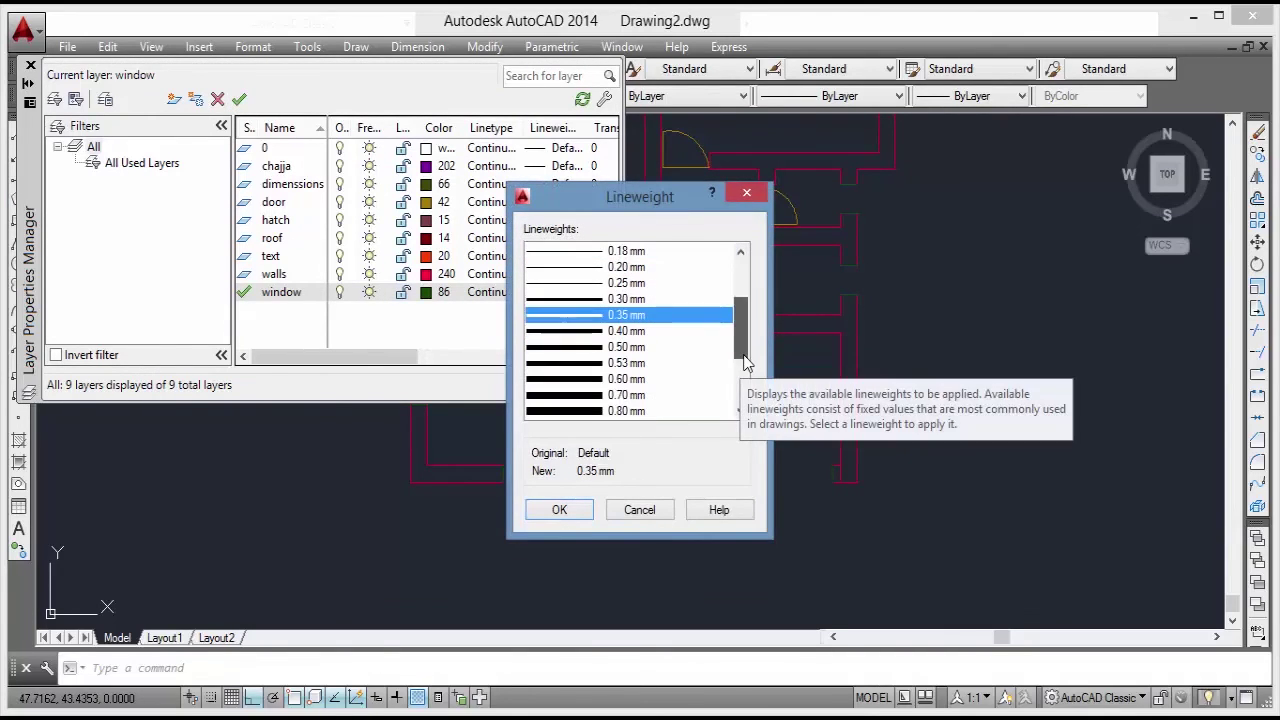
click(567, 333)
click(578, 348)
click(585, 508)
middle_drag(586, 451, 606, 470)
scroll(603, 472, up, 4)
scroll(486, 467, up, 2)
mouse_move(486, 466)
middle_down()
mouse_move(551, 500)
mouse_move(597, 492)
middle_up()
scroll(562, 494, up, 2)
click(505, 293)
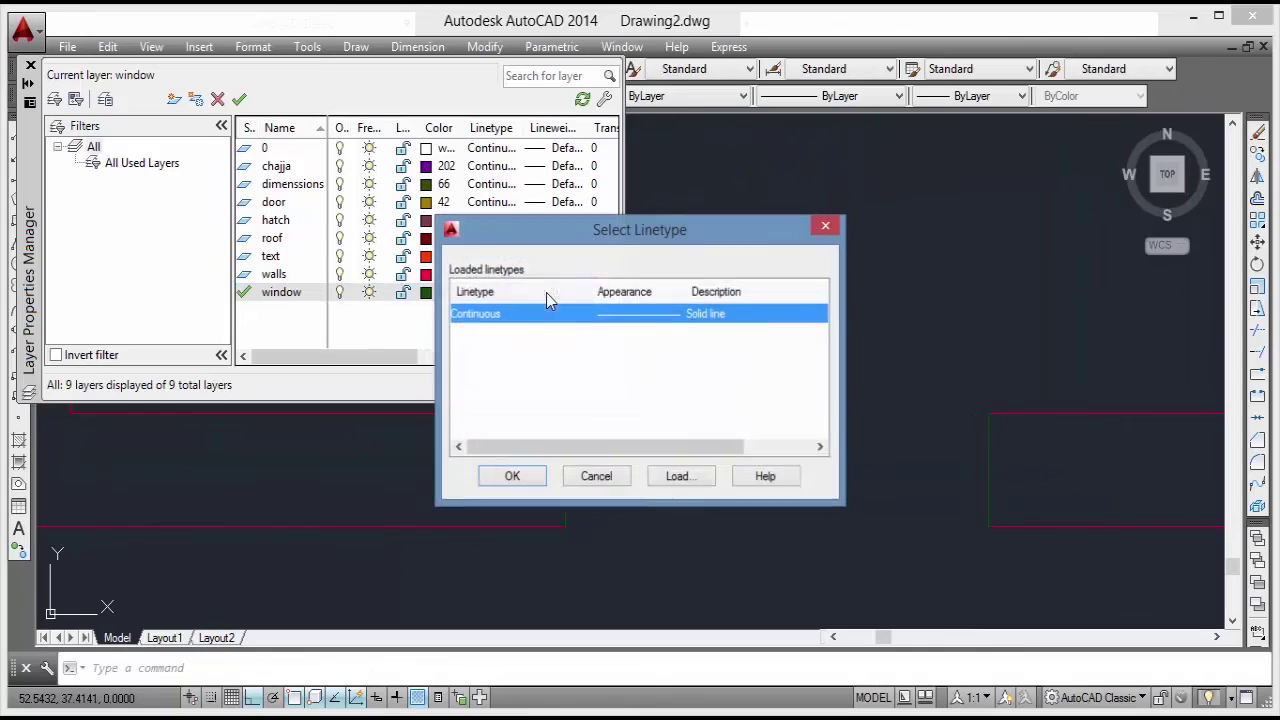
click(512, 476)
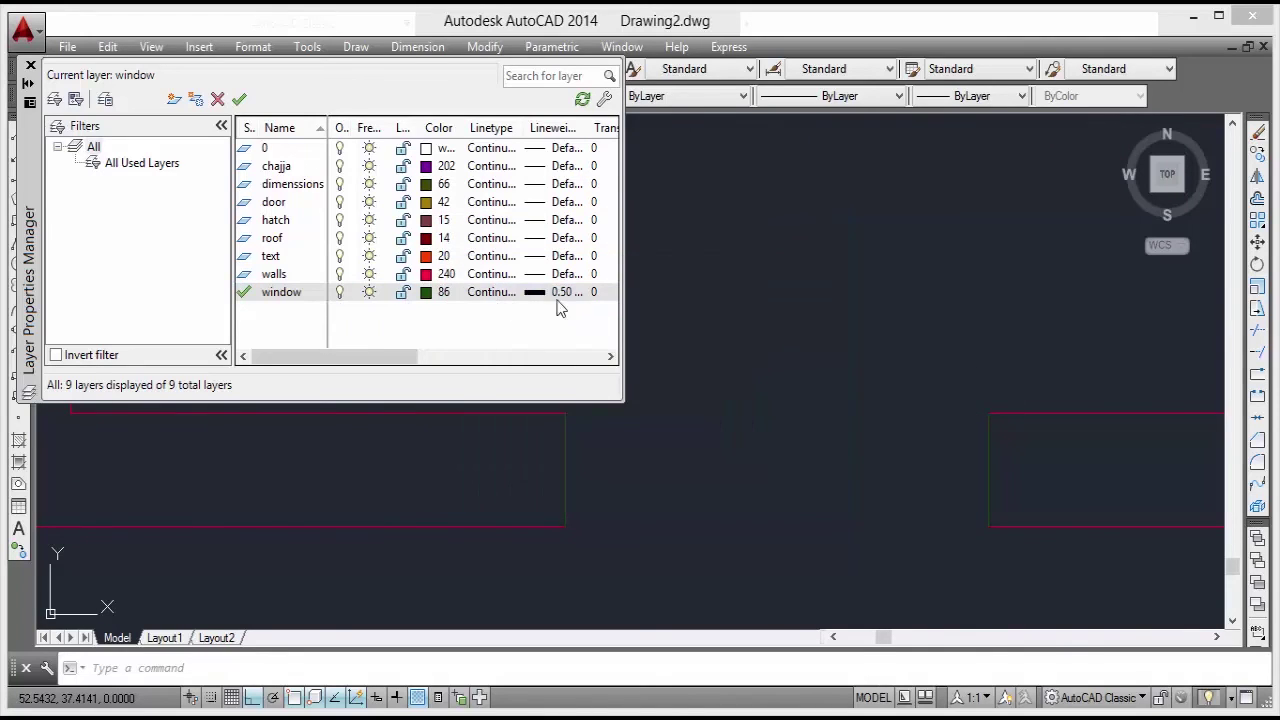
click(488, 294)
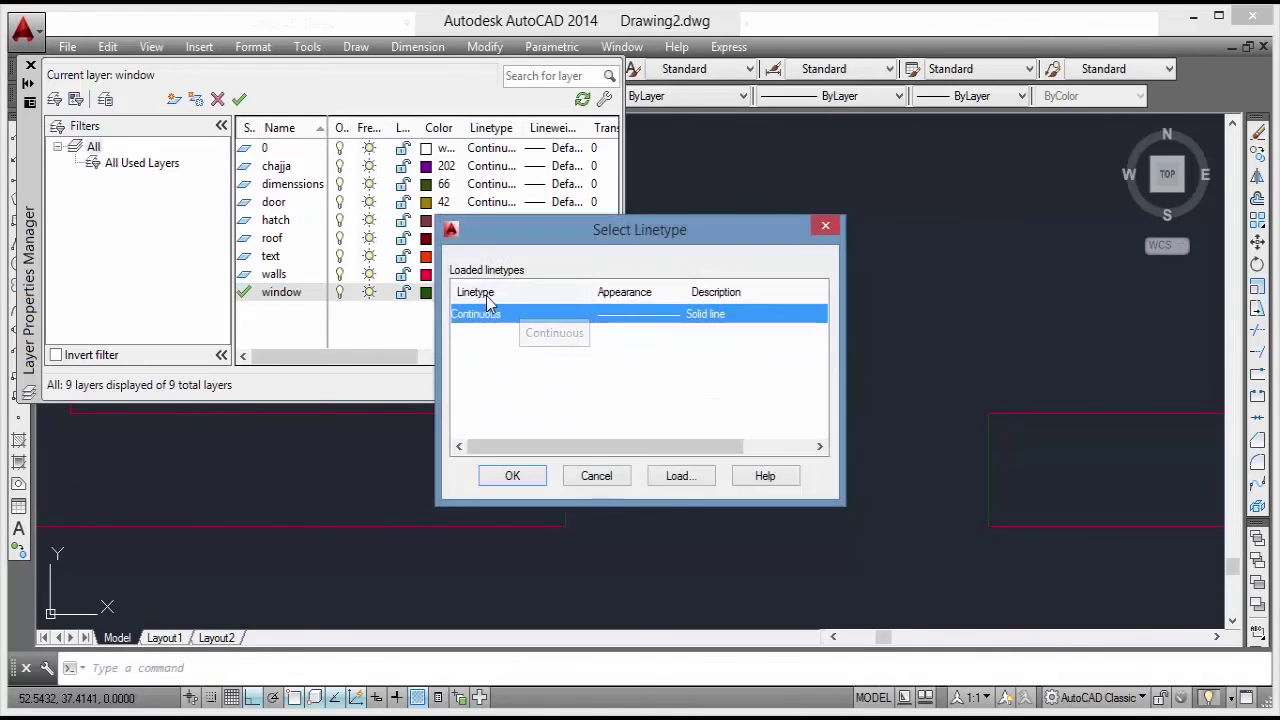
click(511, 474)
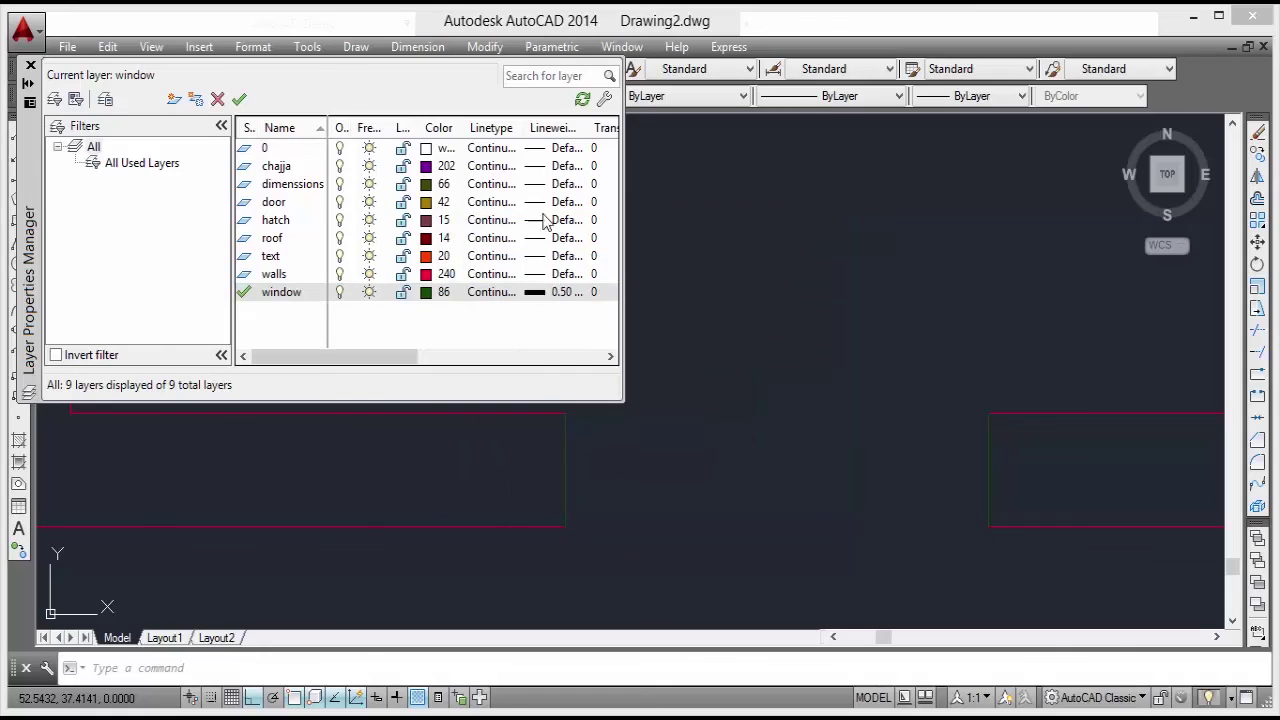
click(30, 67)
Load the ACAD_ISO02W100 ISO dash linetype from acad.lin into the drawing.
click(783, 104)
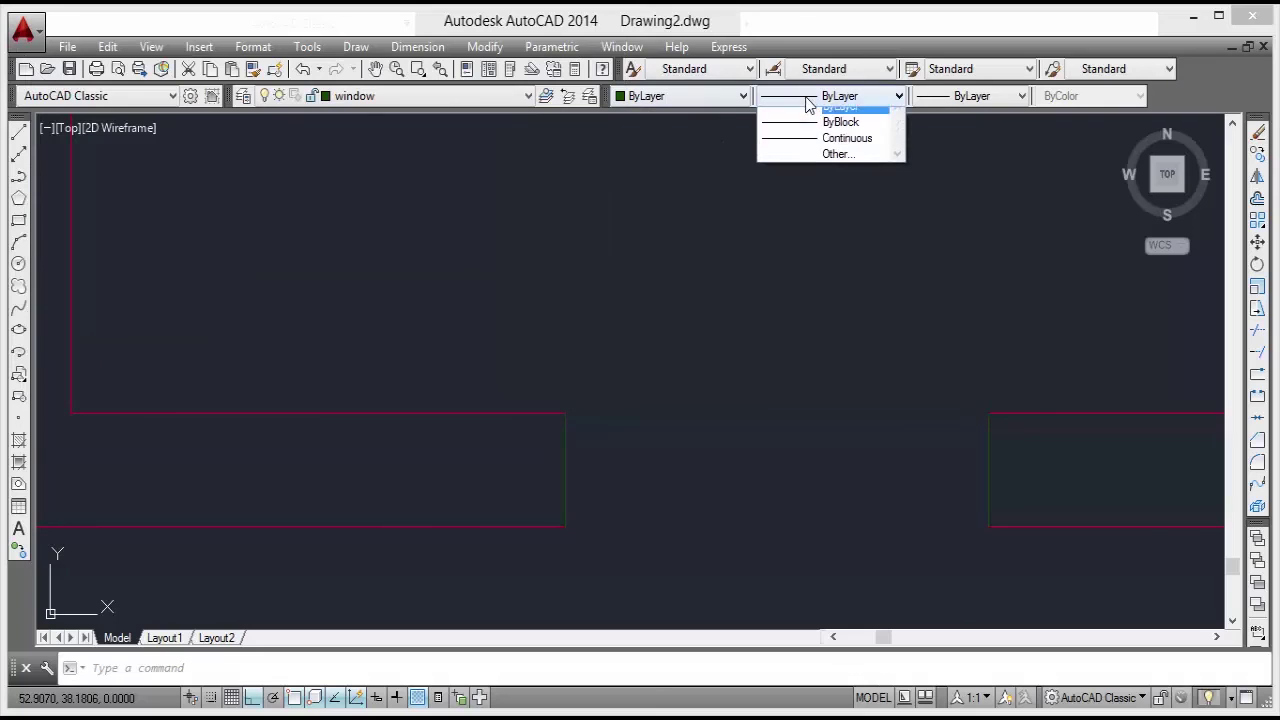
click(835, 160)
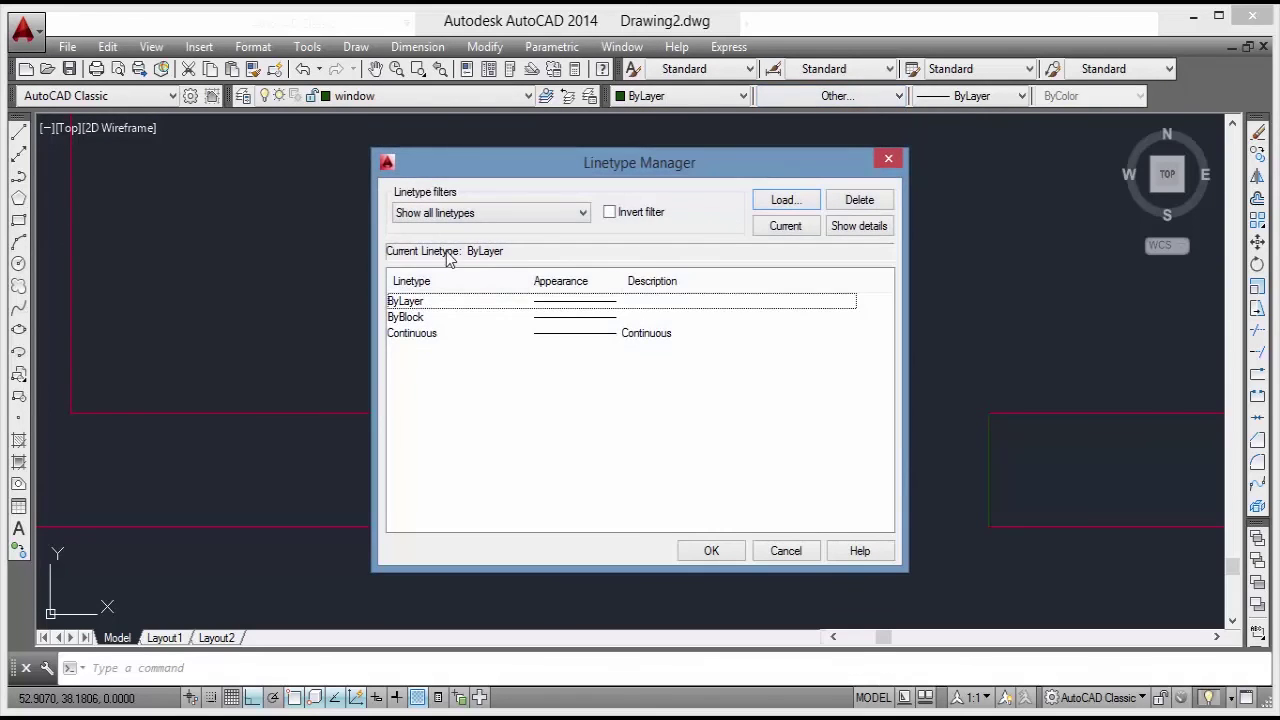
click(783, 200)
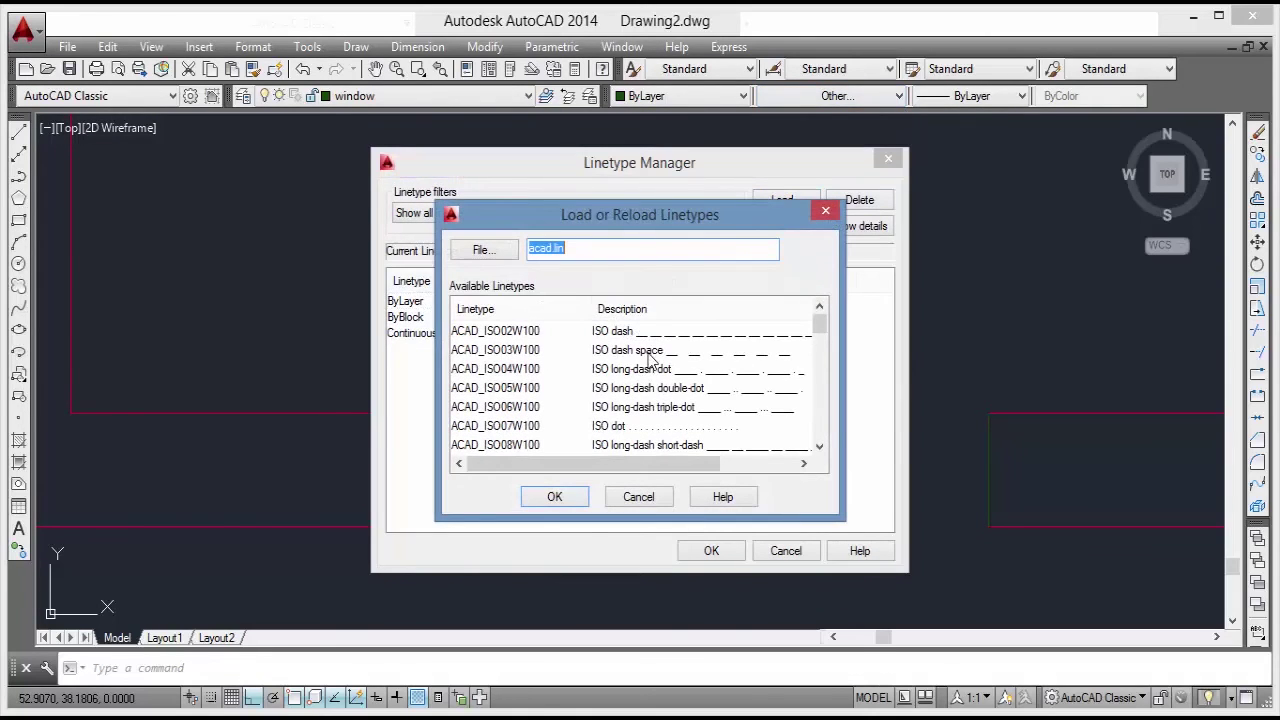
click(623, 337)
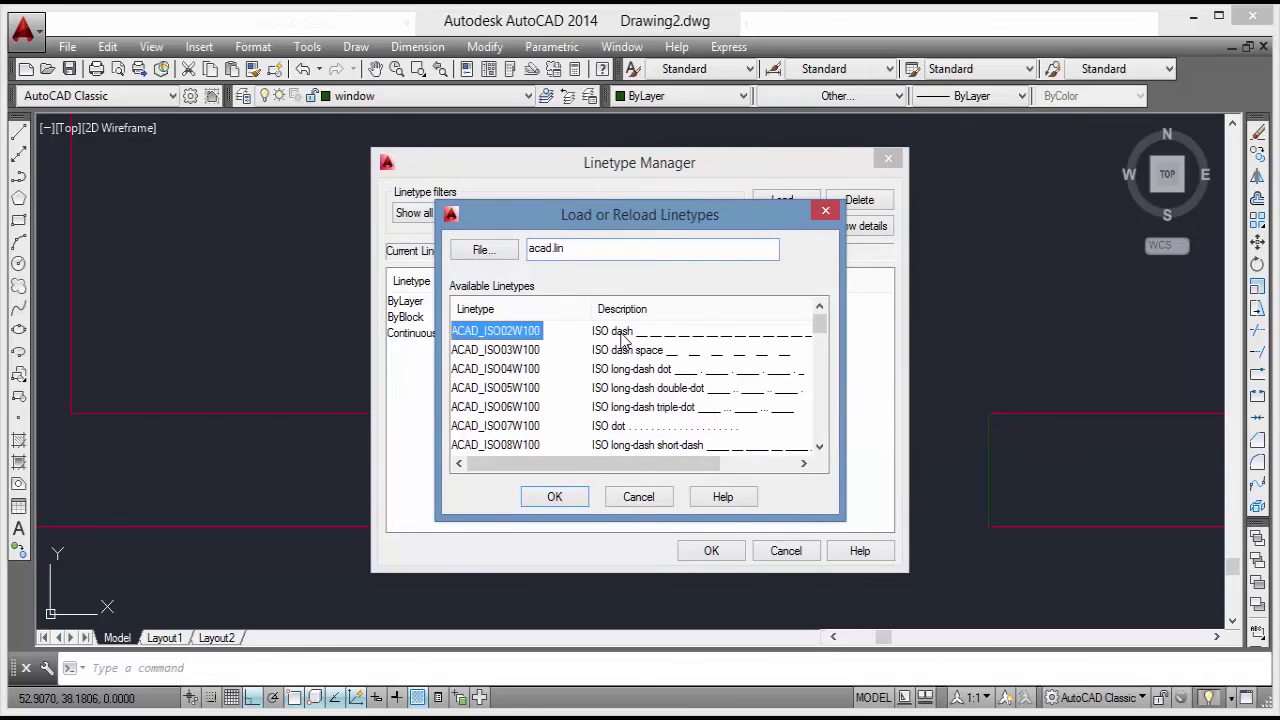
click(556, 498)
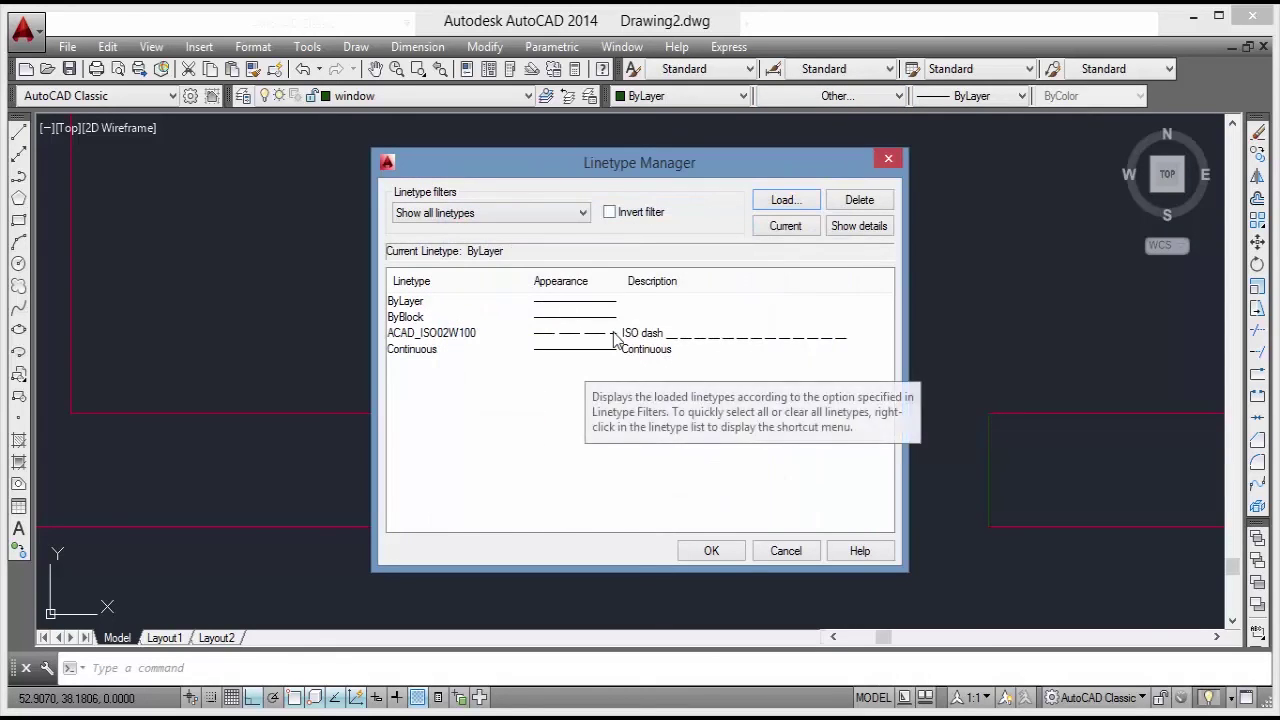
click(700, 551)
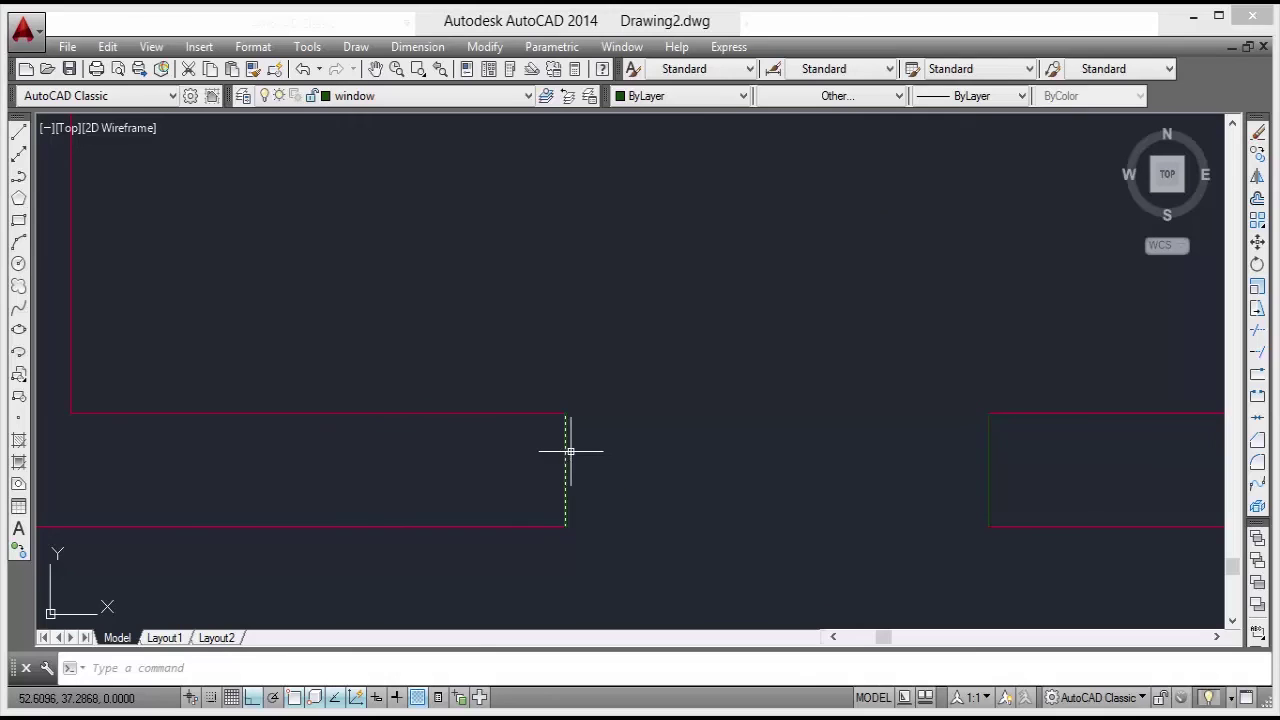
Assign the ACAD_ISO02W100 linetype to the window layer and close the layer manager.
click(245, 97)
click(490, 300)
click(526, 314)
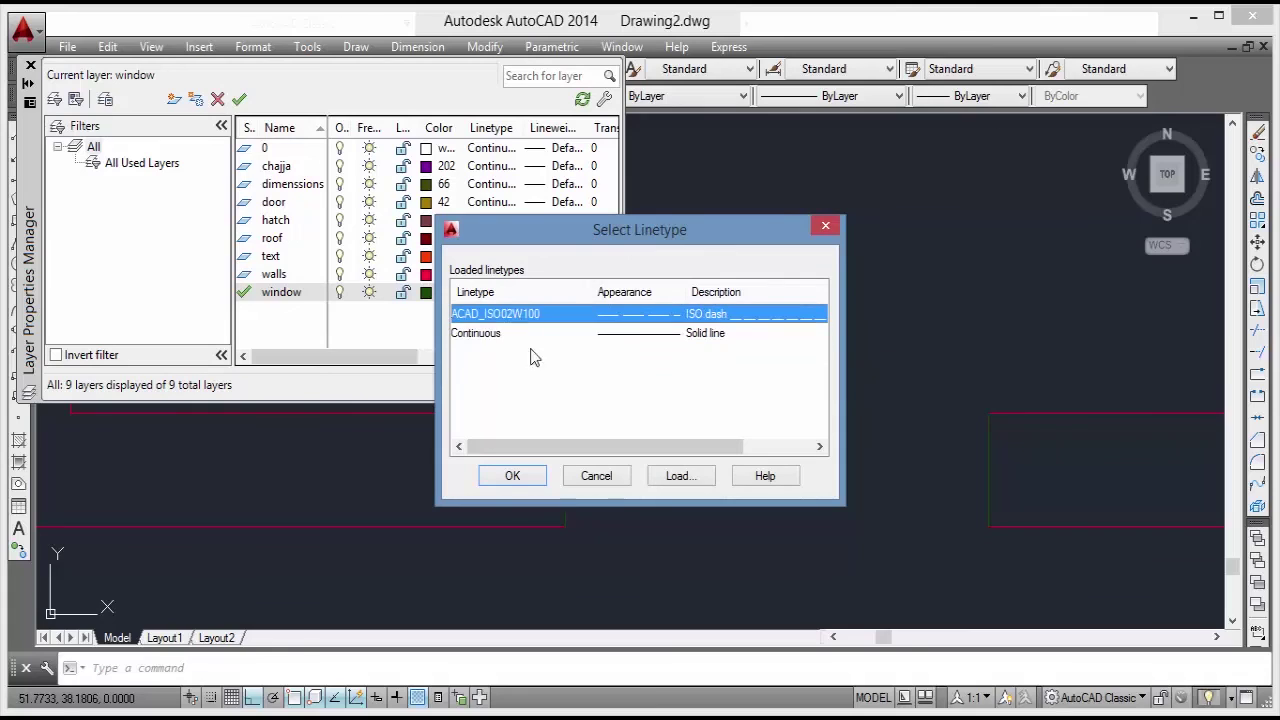
click(512, 476)
click(565, 470)
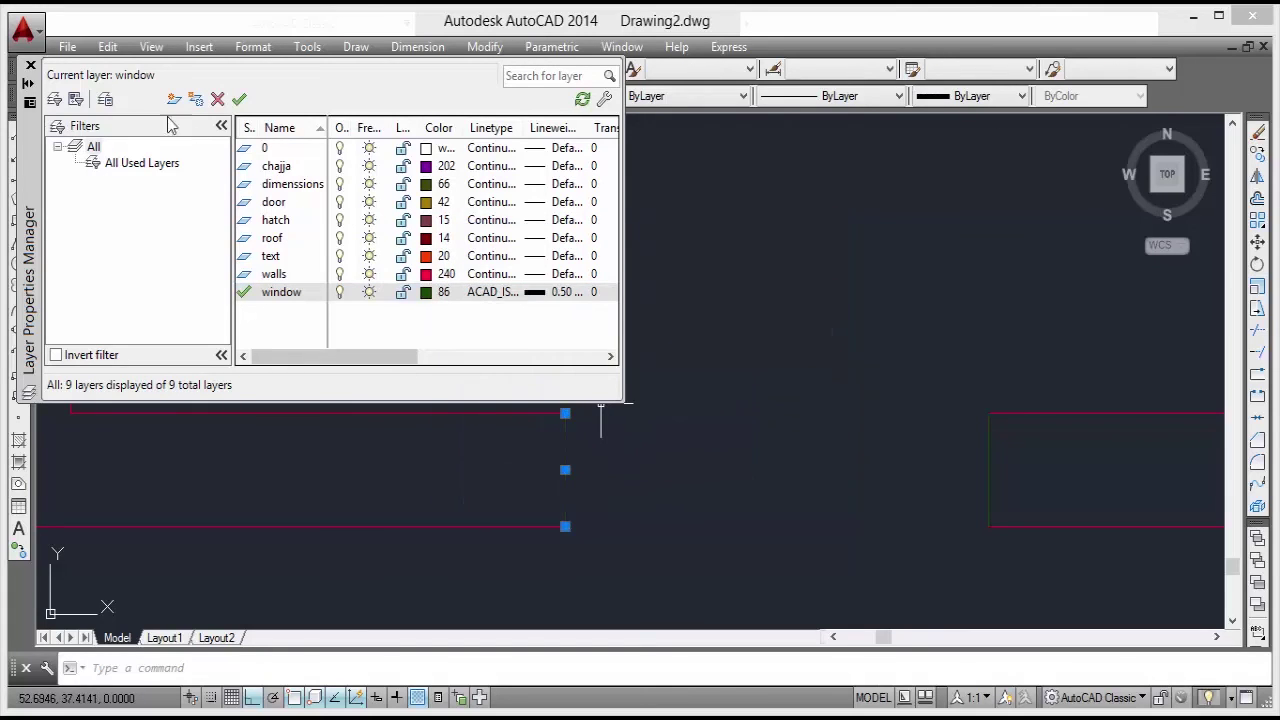
click(31, 67)
key(Escape)
Draw a horizontal line along the inner wall face across the lower-left room's bottom window opening.
middle_drag(586, 466, 434, 400)
scroll(440, 404, down, 2)
scroll(584, 413, up, 2)
middle_drag(594, 397, 511, 392)
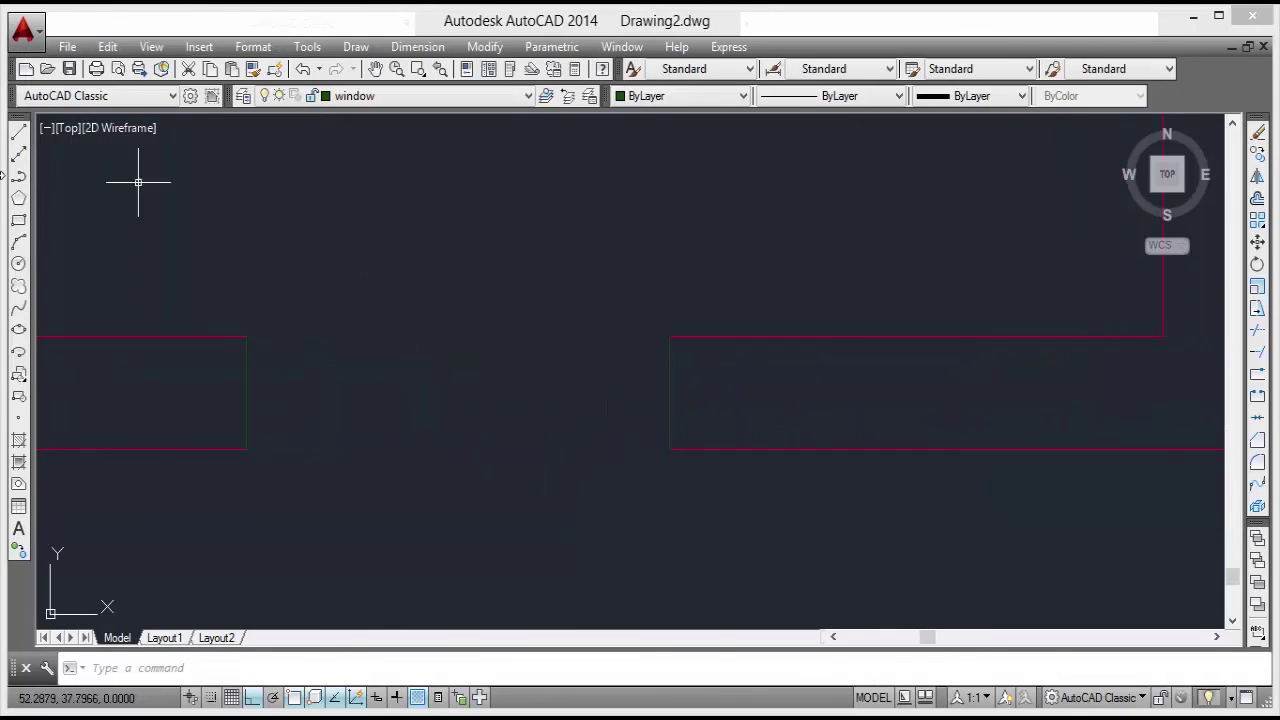
click(18, 133)
click(246, 337)
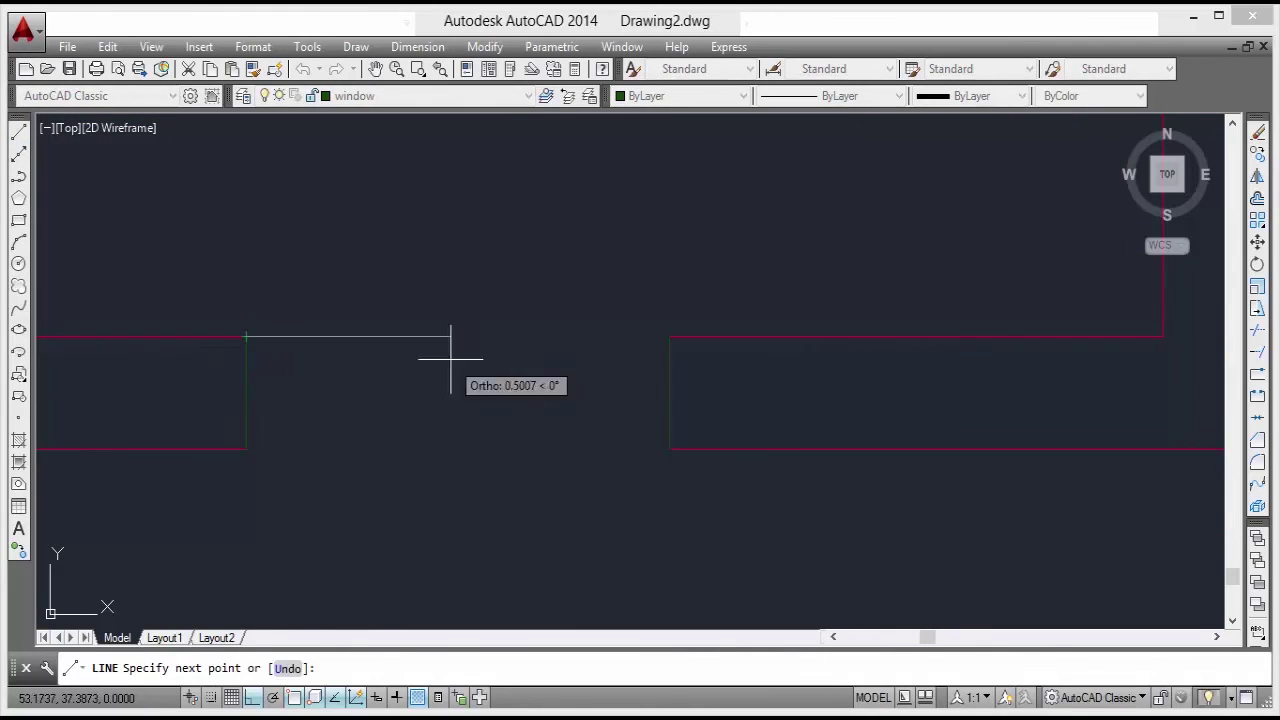
click(671, 338)
key(Escape)
Draw a horizontal line along the outer wall face across the same bottom window opening.
middle_drag(523, 423, 549, 417)
scroll(337, 435, up, 2)
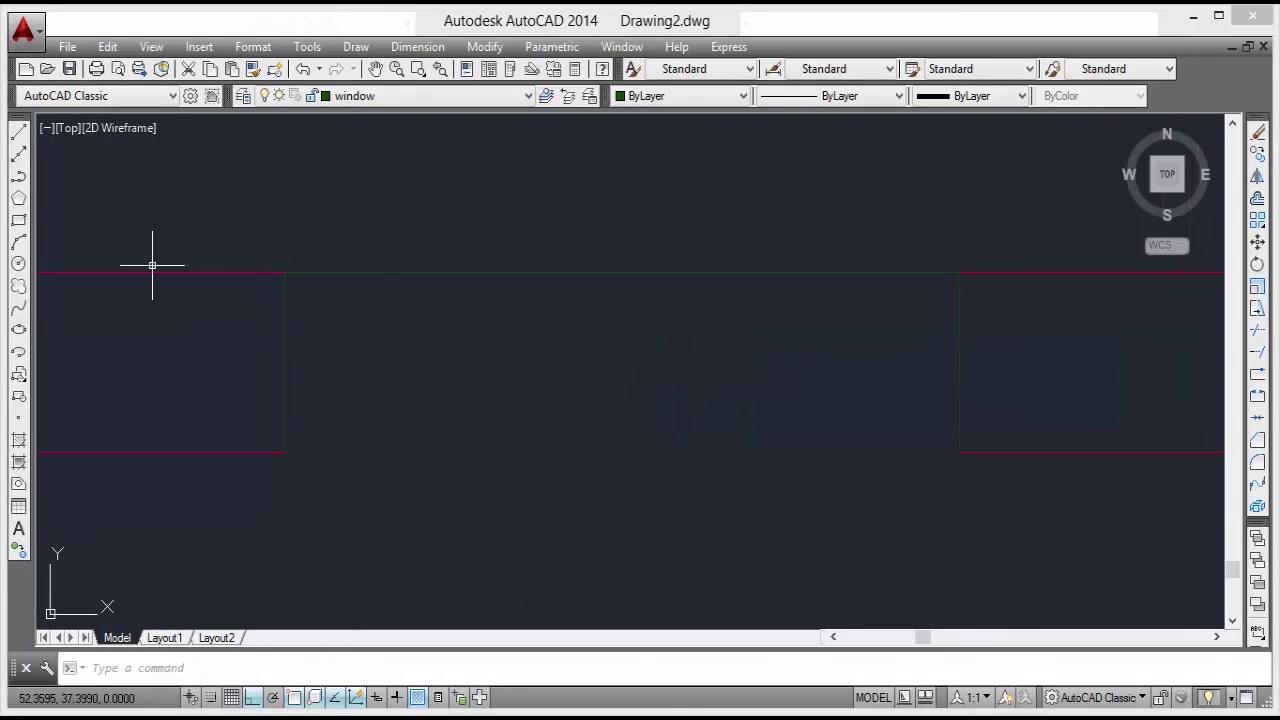
click(18, 135)
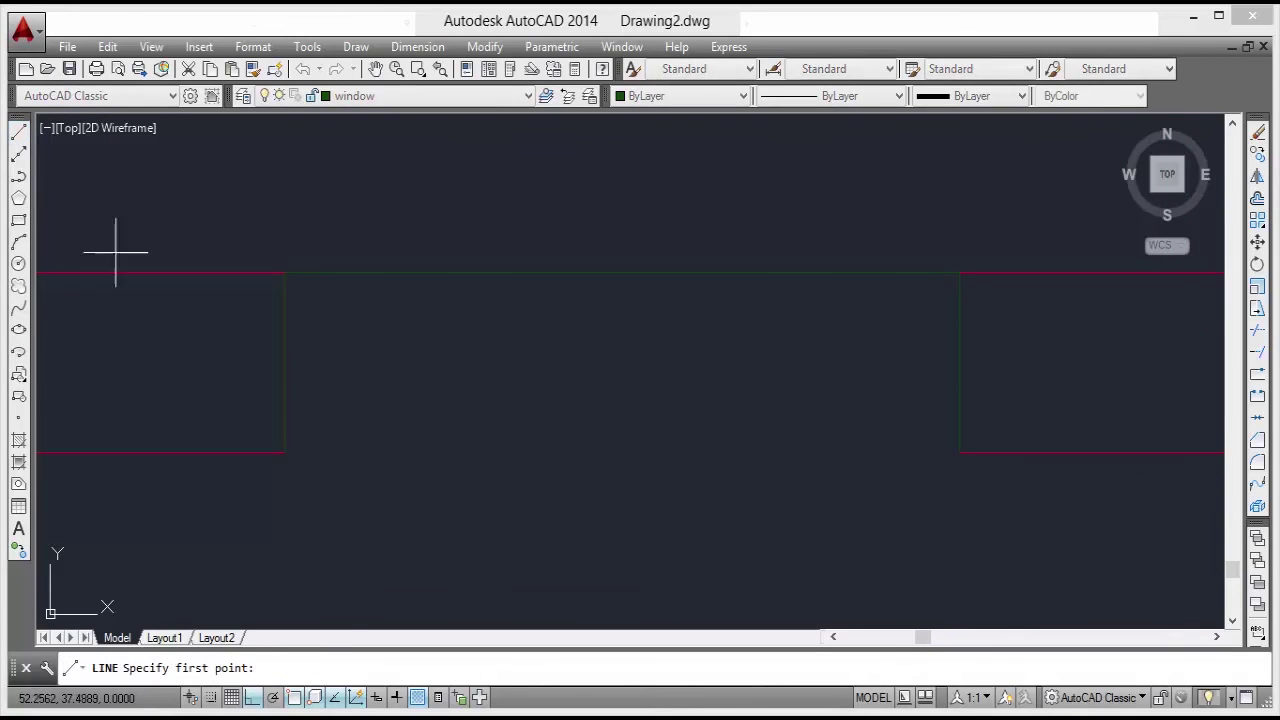
click(289, 451)
click(958, 452)
key(Return)
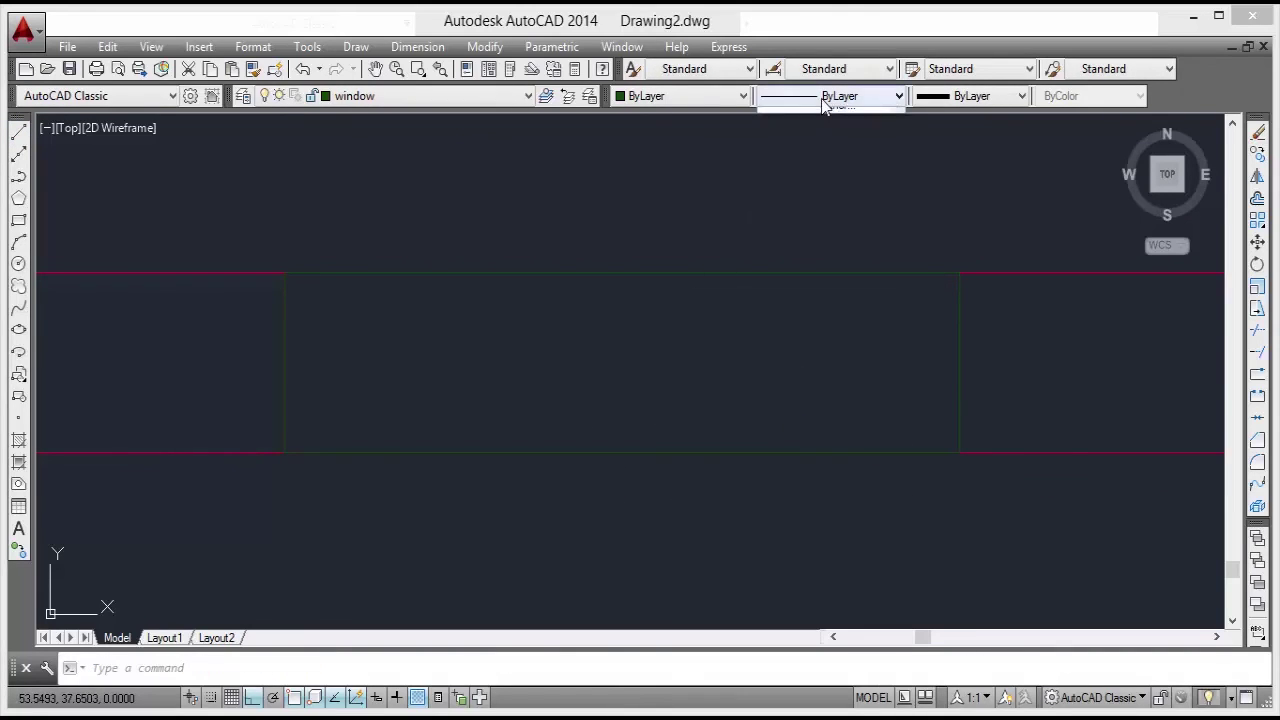
Set the current object linetype to ACAD_ISO02W100.
click(824, 100)
click(830, 146)
click(673, 232)
click(399, 502)
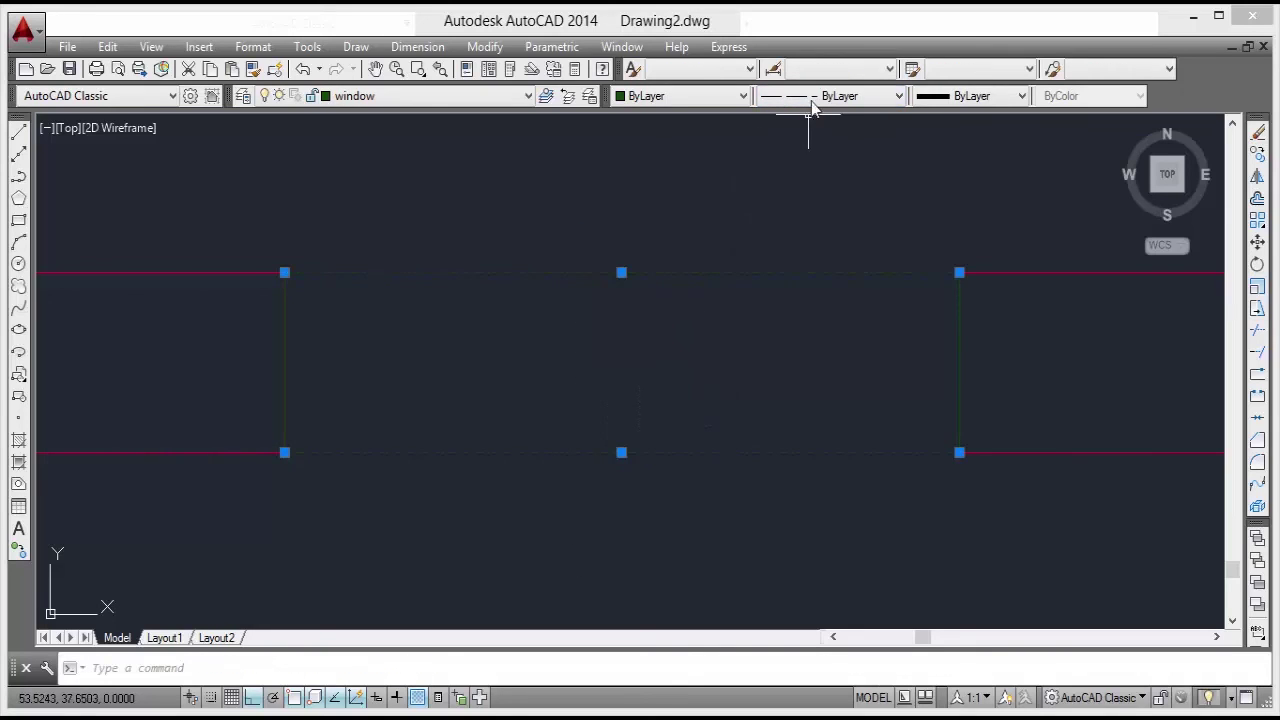
key(Escape)
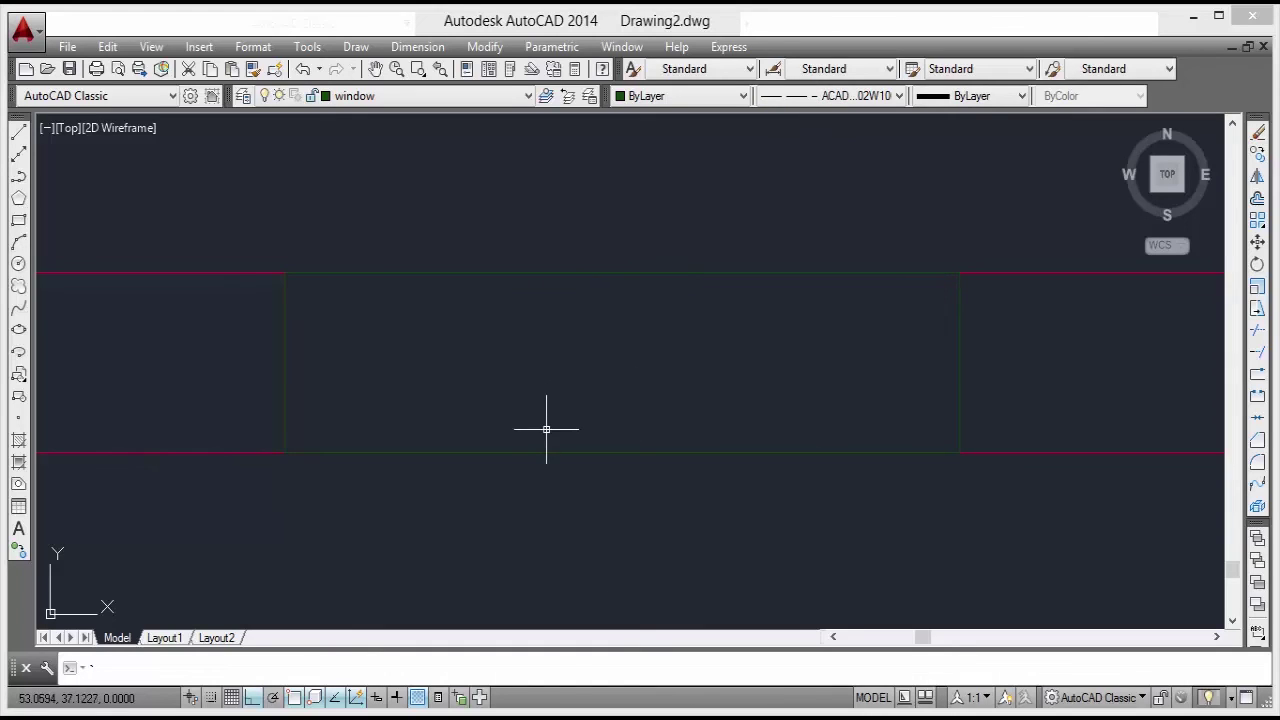
Delete the two horizontal lines spanning the lower-left room's bottom window opening.
click(593, 237)
click(498, 530)
key(Delete)
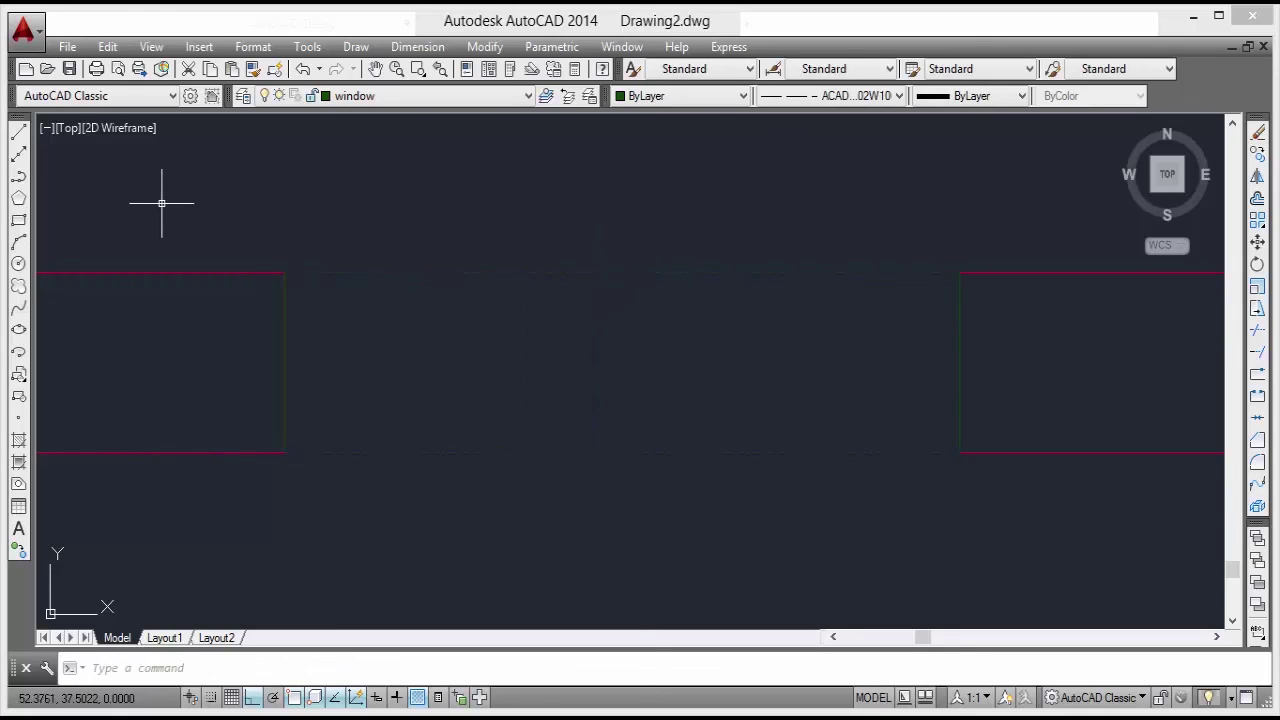
Draw horizontal lines along the inner and outer wall faces across the lower-left room's bottom window opening.
click(24, 140)
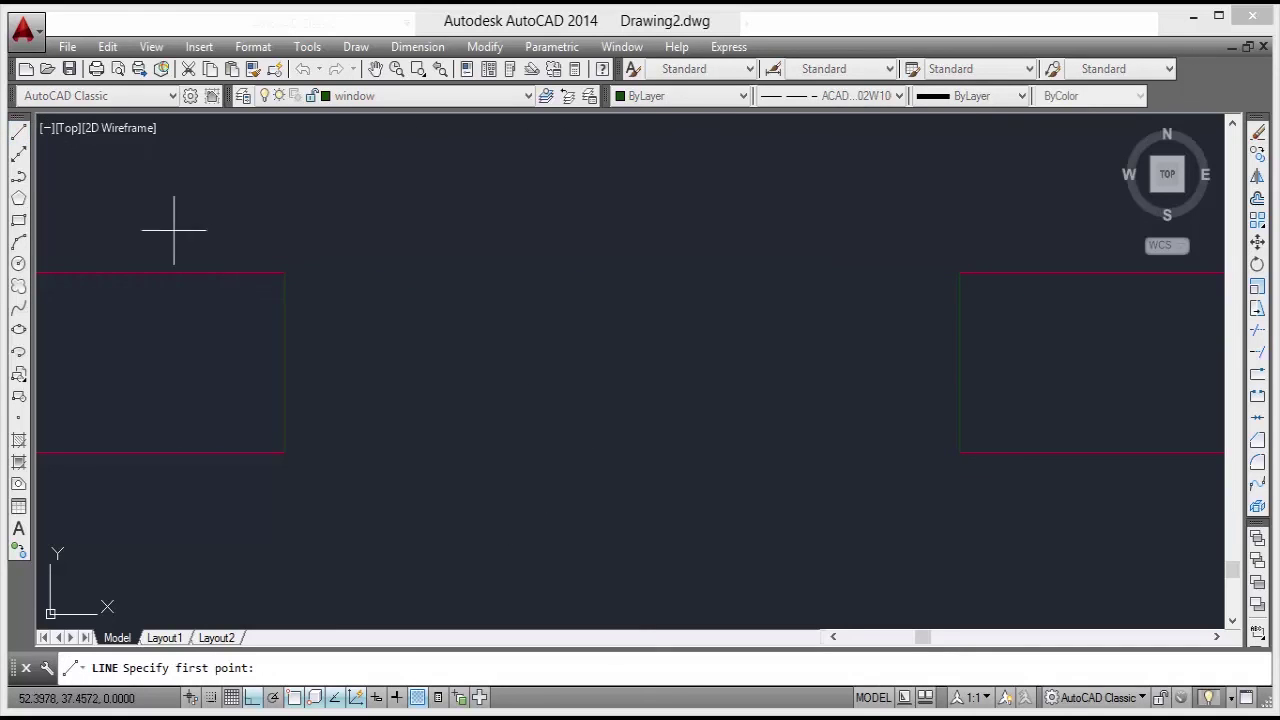
click(284, 272)
click(961, 273)
key(Return)
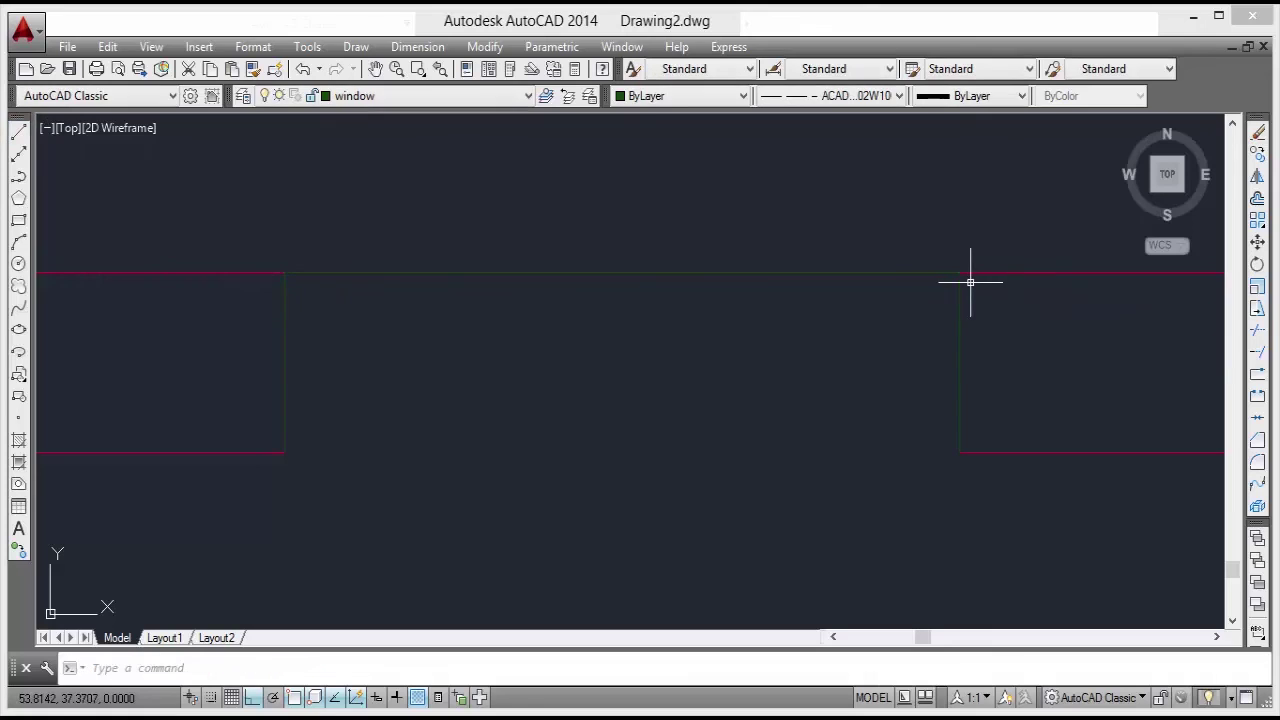
key(Return)
click(960, 453)
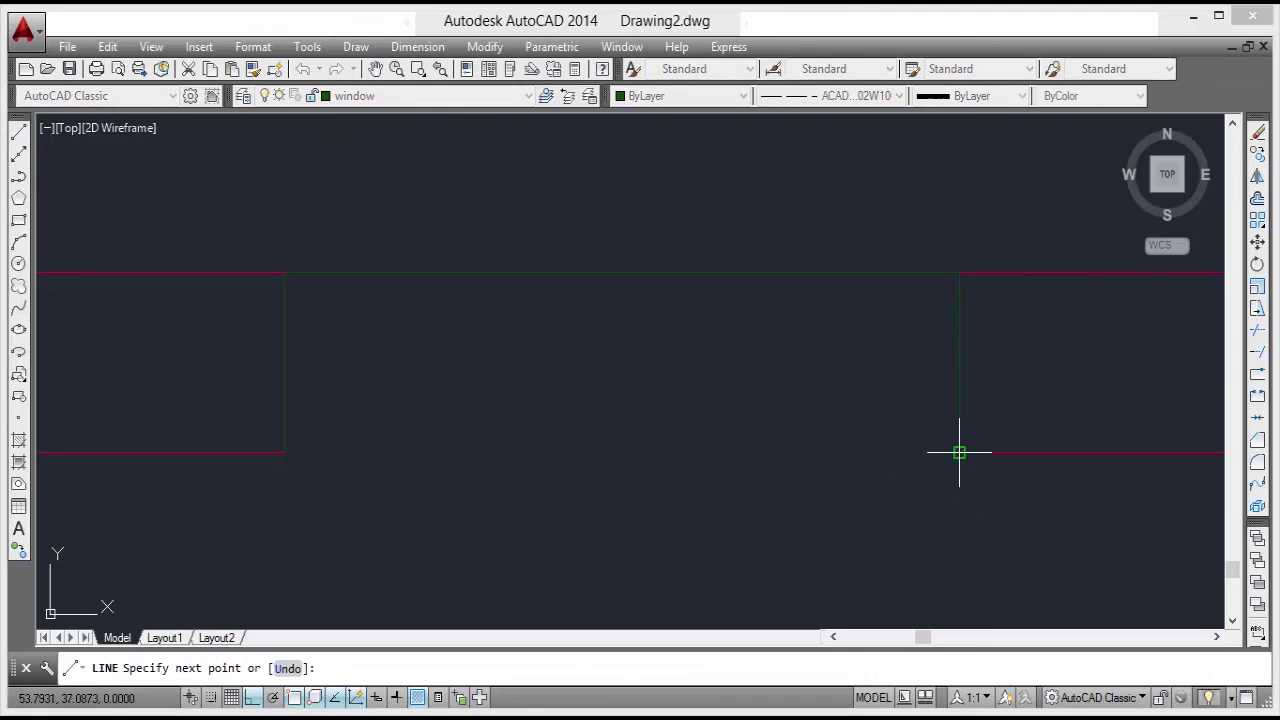
click(284, 453)
key(Return)
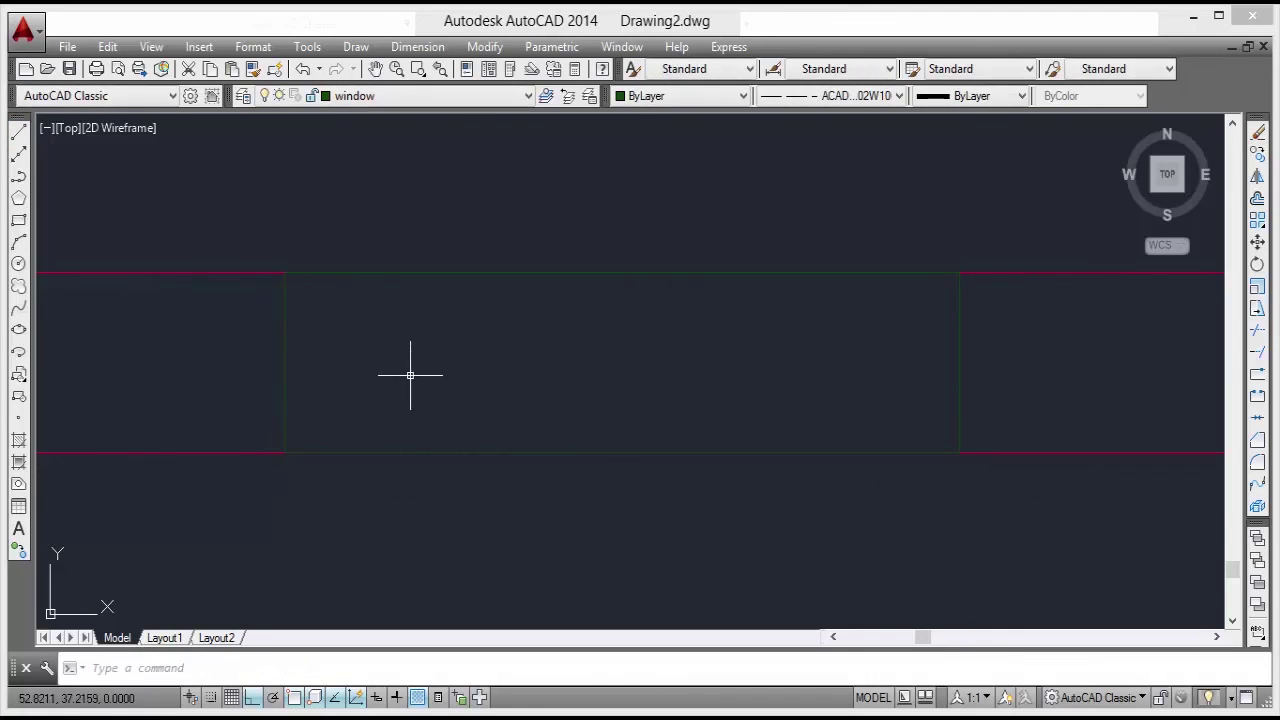
Draw a horizontal centre line between the midpoints of the bottom window opening's two end lines.
key(Return)
click(284, 362)
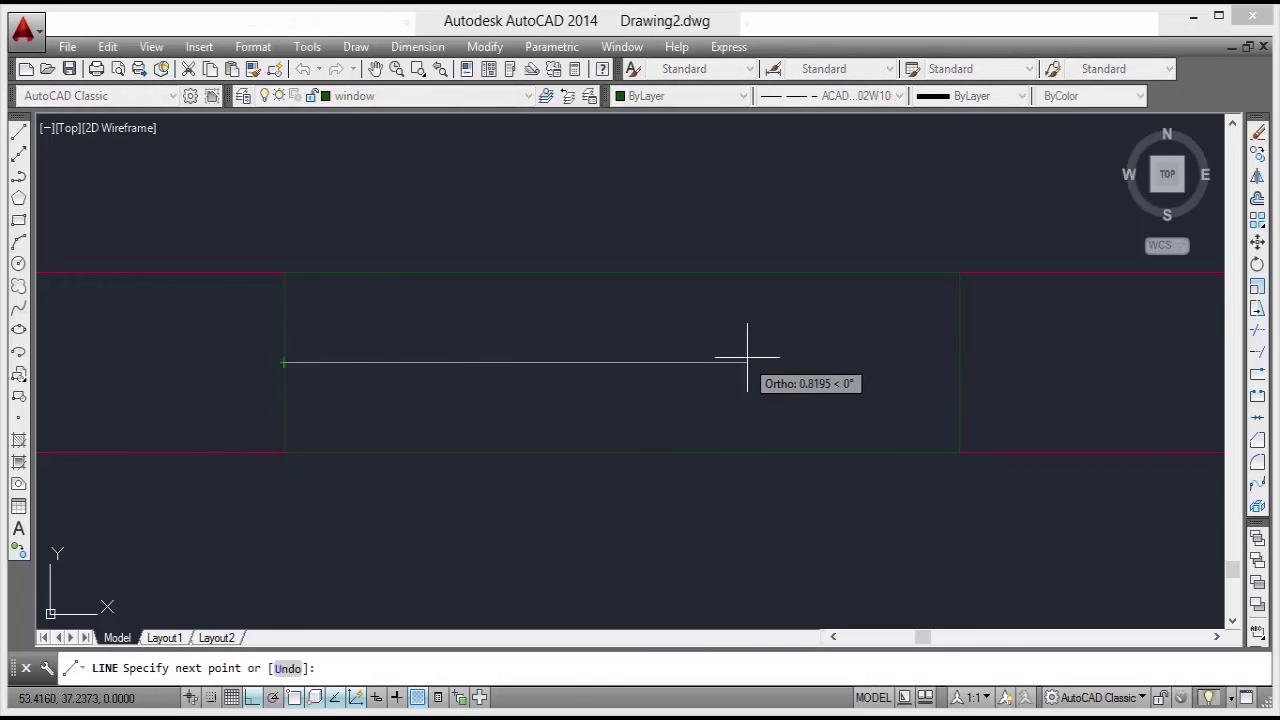
click(959, 362)
key(Return)
Draw vertical lines along the outer and inner wall faces across the lower-left room's left wall window opening.
scroll(491, 277, up, 6)
middle_drag(644, 379, 623, 492)
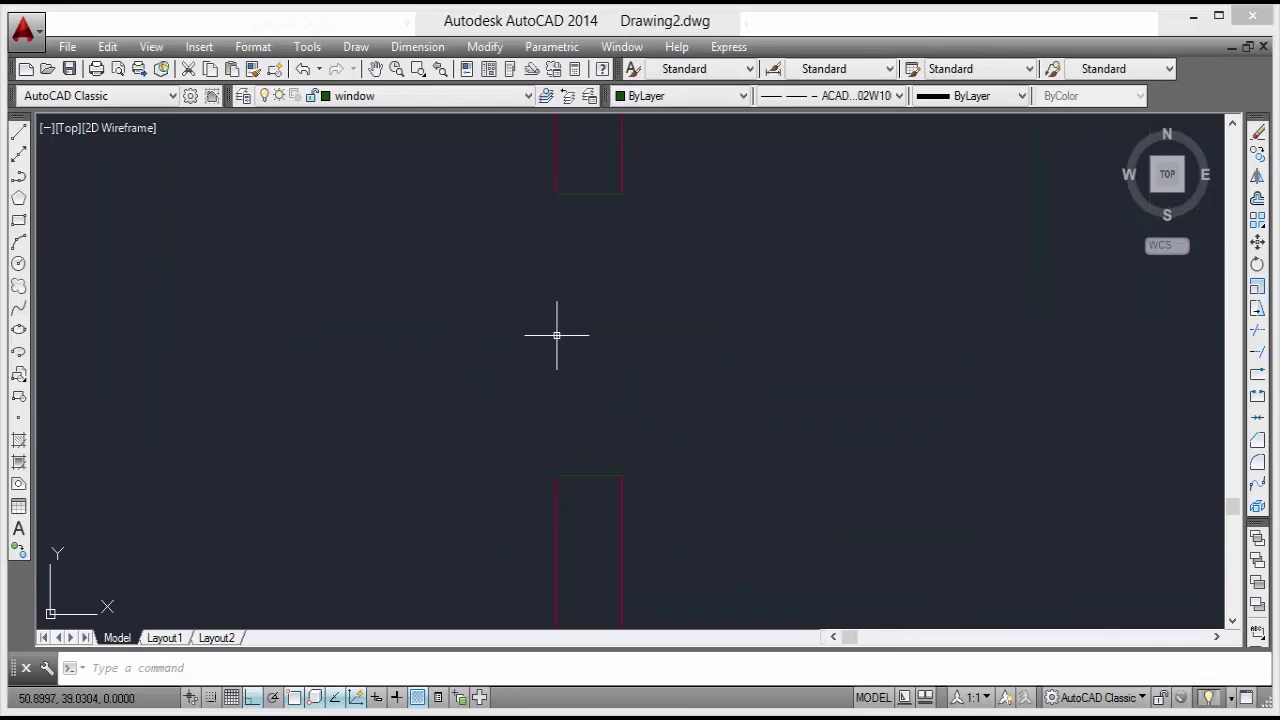
key(Return)
click(555, 476)
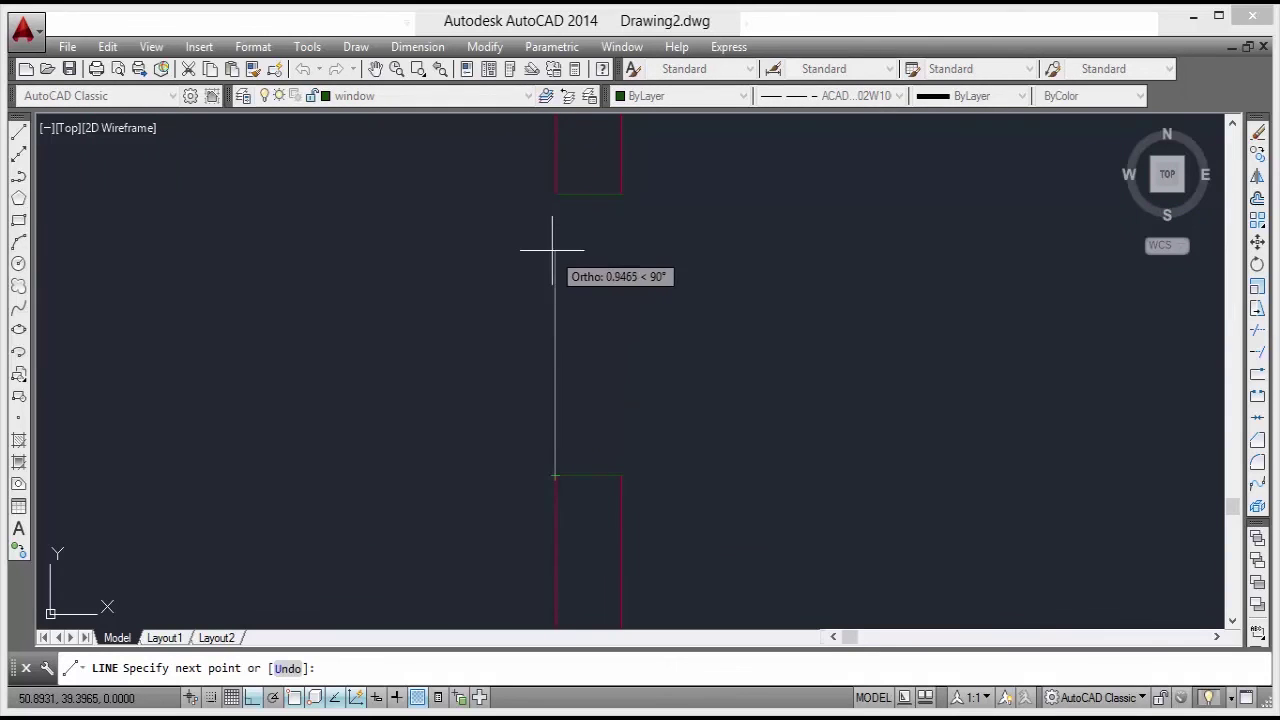
click(555, 193)
key(Return)
key(Return)
click(621, 476)
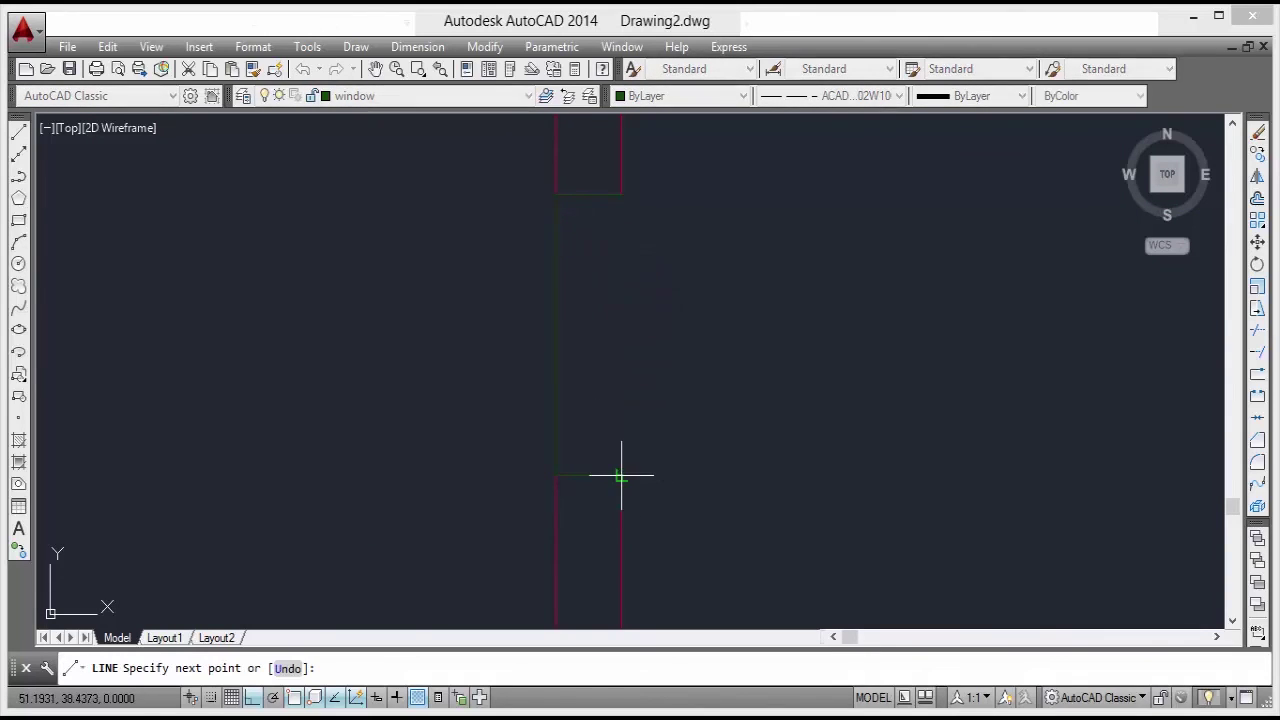
click(621, 193)
key(Return)
Draw a vertical centre line between the midpoints of the left wall window opening's end lines.
key(Return)
click(588, 476)
click(588, 194)
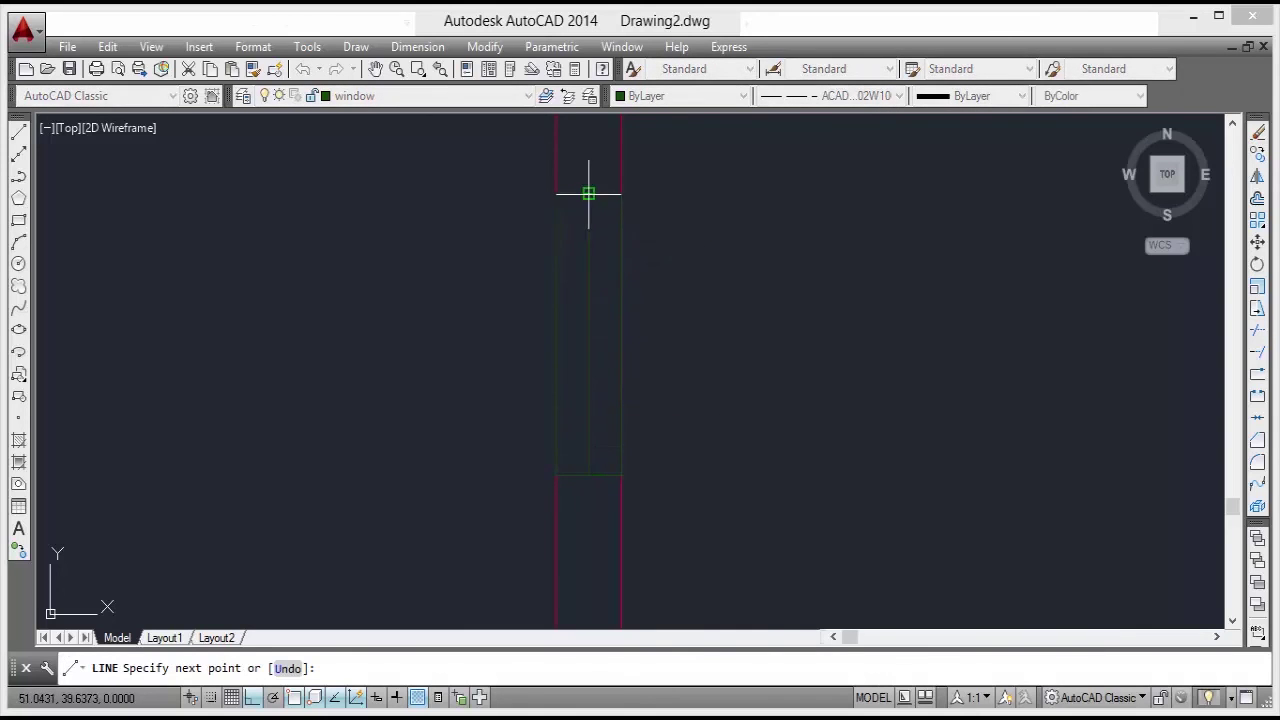
key(Return)
Draw a horizontal line along the outer wall face across the upper-left room's top wall window opening.
scroll(589, 214, down, 3)
scroll(609, 280, up, 2)
scroll(680, 402, down, 2)
middle_drag(667, 477, 566, 500)
middle_drag(618, 388, 626, 473)
scroll(614, 310, up, 2)
middle_drag(621, 308, 607, 416)
scroll(607, 416, up, 2)
key(Return)
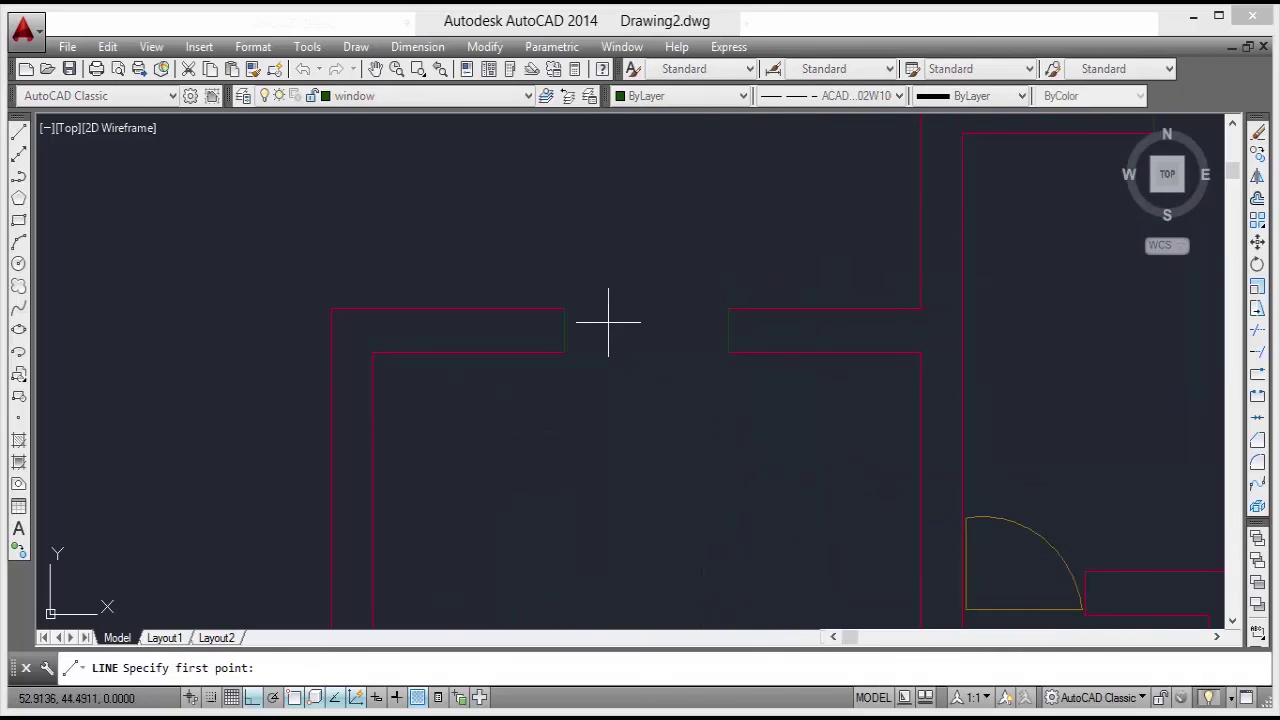
click(565, 309)
click(729, 309)
key(Return)
Draw horizontal lines along the inner wall face and the wall's centre across the upper-left room's top wall window opening.
middle_drag(706, 349, 622, 371)
key(Return)
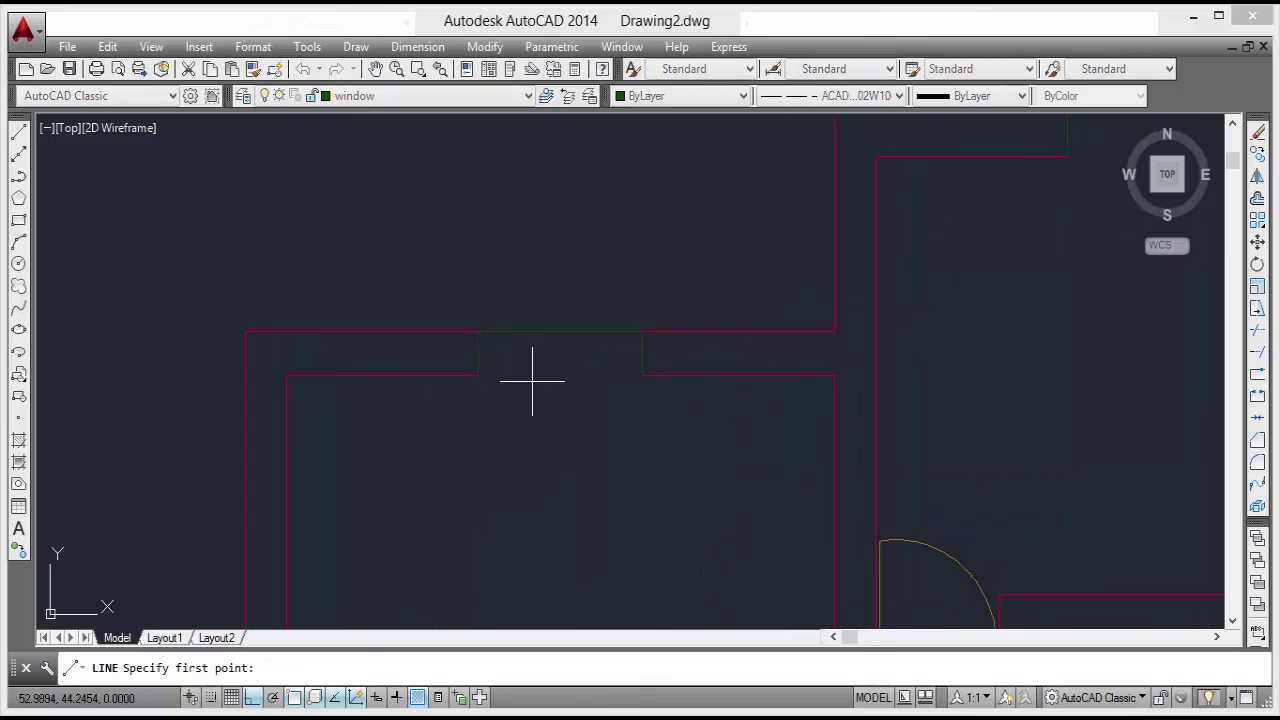
scroll(494, 380, up, 2)
click(453, 368)
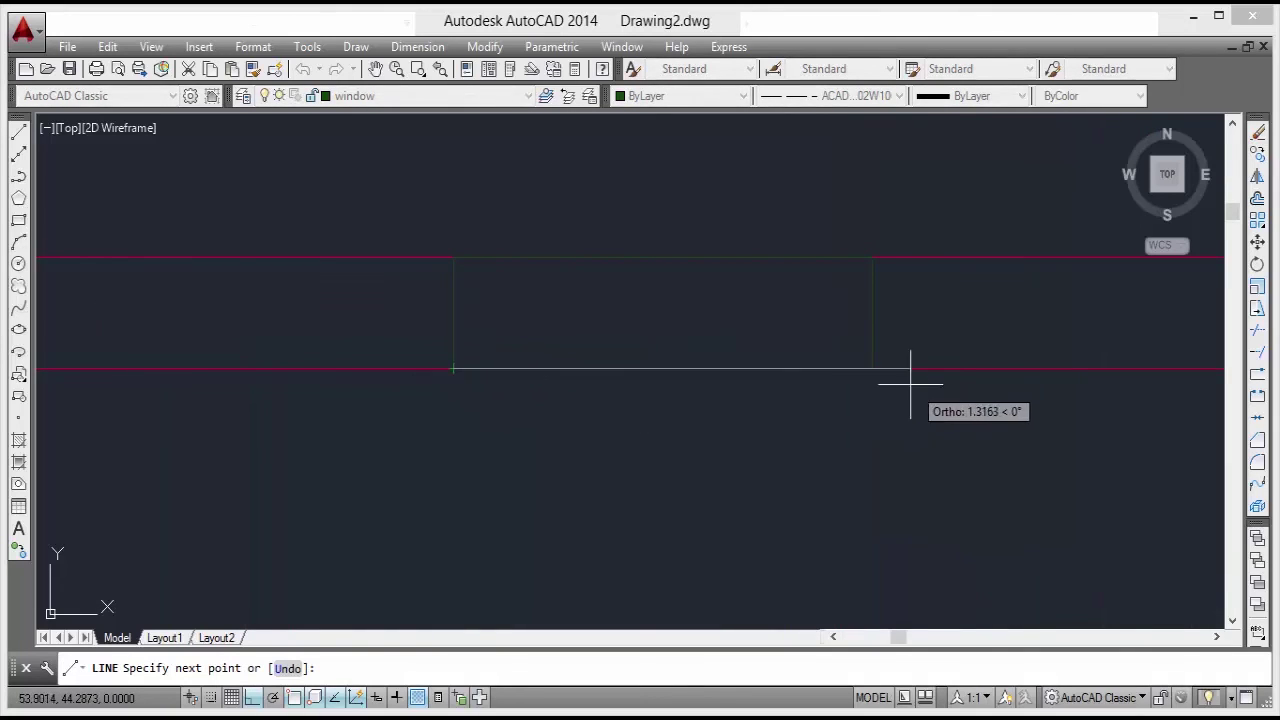
click(873, 368)
key(Return)
key(Return)
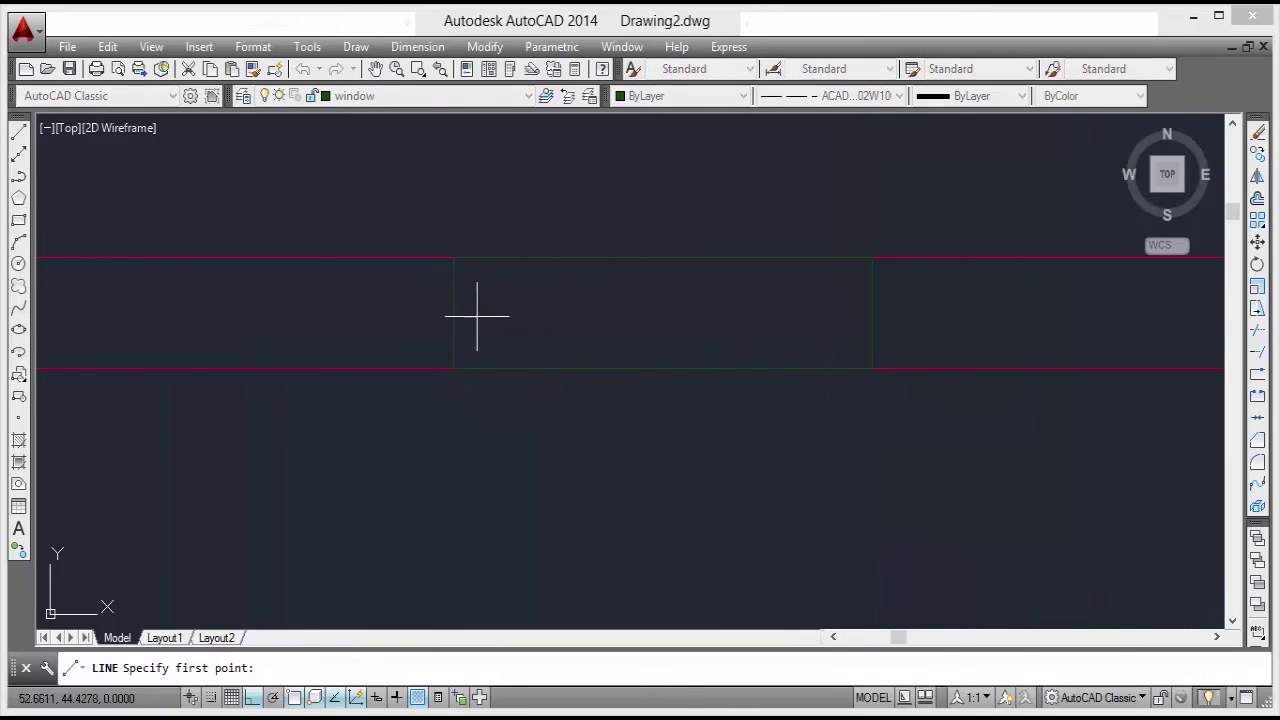
click(453, 313)
click(872, 313)
key(Return)
Draw a horizontal line along the outer wall face across the upper-right room's top wall window opening.
scroll(880, 318, down, 5)
middle_drag(995, 366, 726, 391)
scroll(815, 365, down, 5)
scroll(890, 276, up, 5)
mouse_move(878, 274)
middle_down()
mouse_move(669, 330)
mouse_move(465, 339)
middle_up()
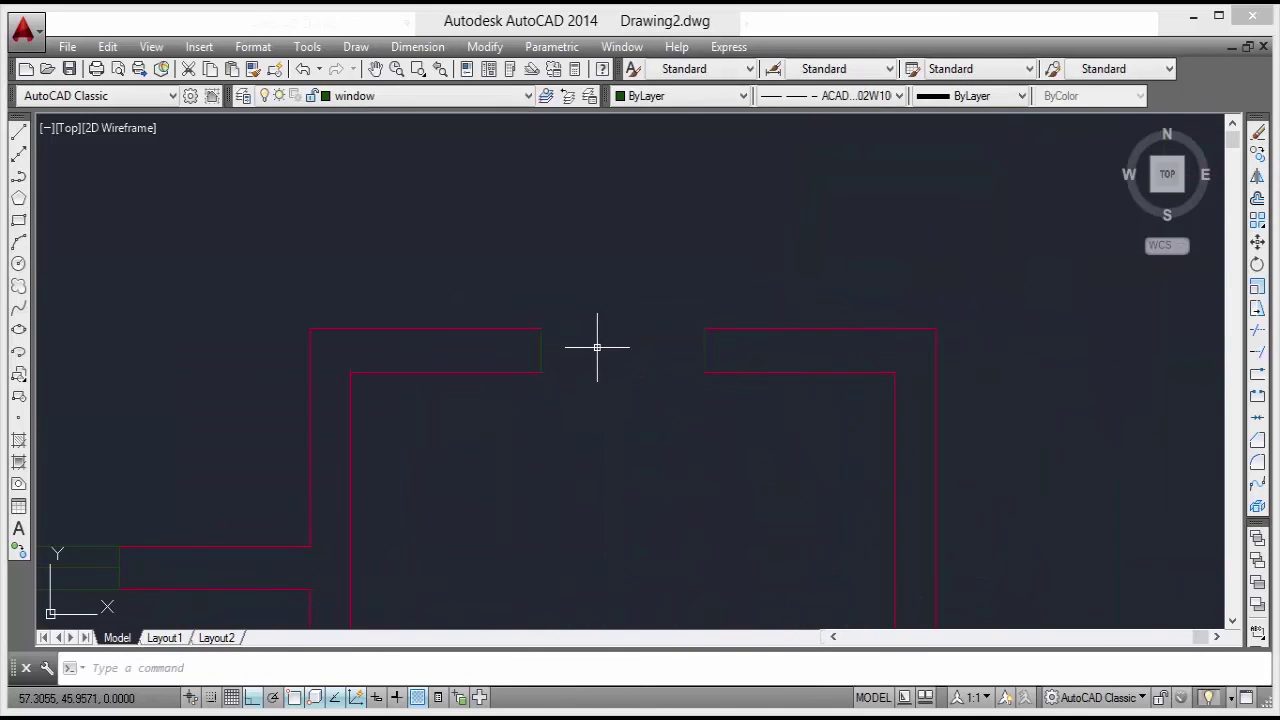
key(Return)
click(541, 328)
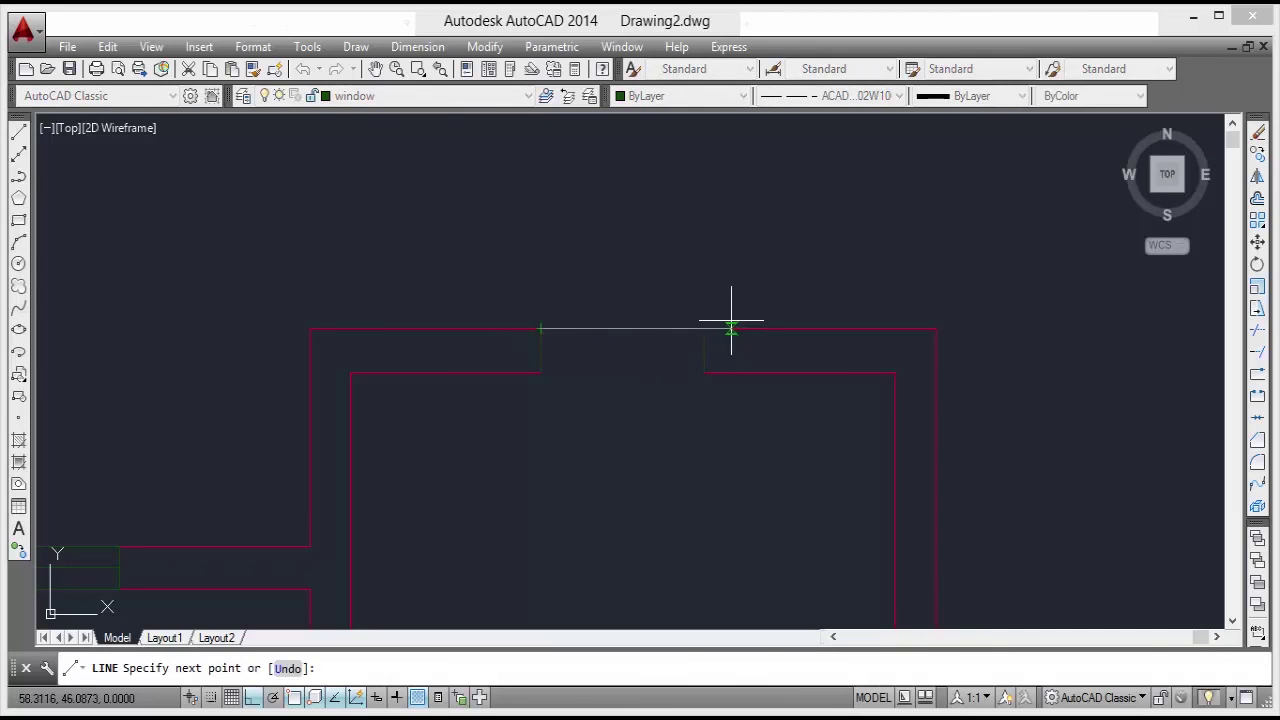
key(Escape)
Draw horizontal lines along the inner wall face and between the end-line midpoints of the upper-right room's top wall window opening.
scroll(651, 400, up, 4)
key(Return)
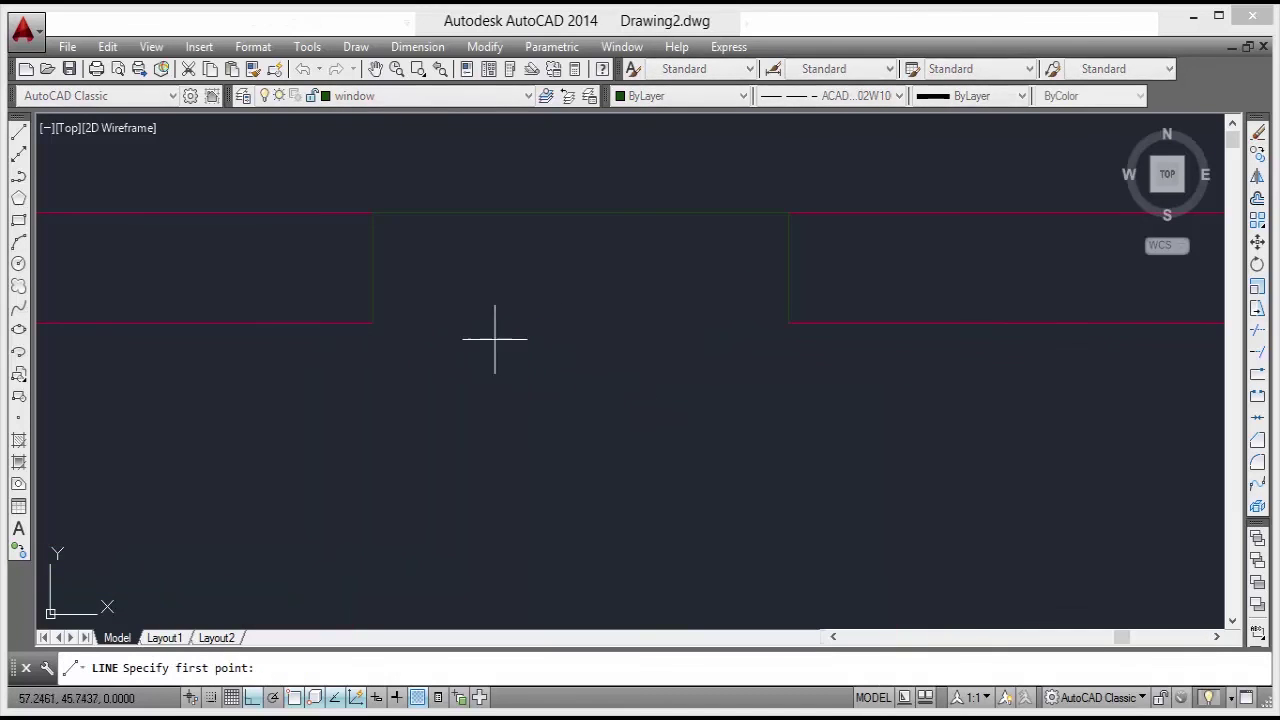
click(371, 323)
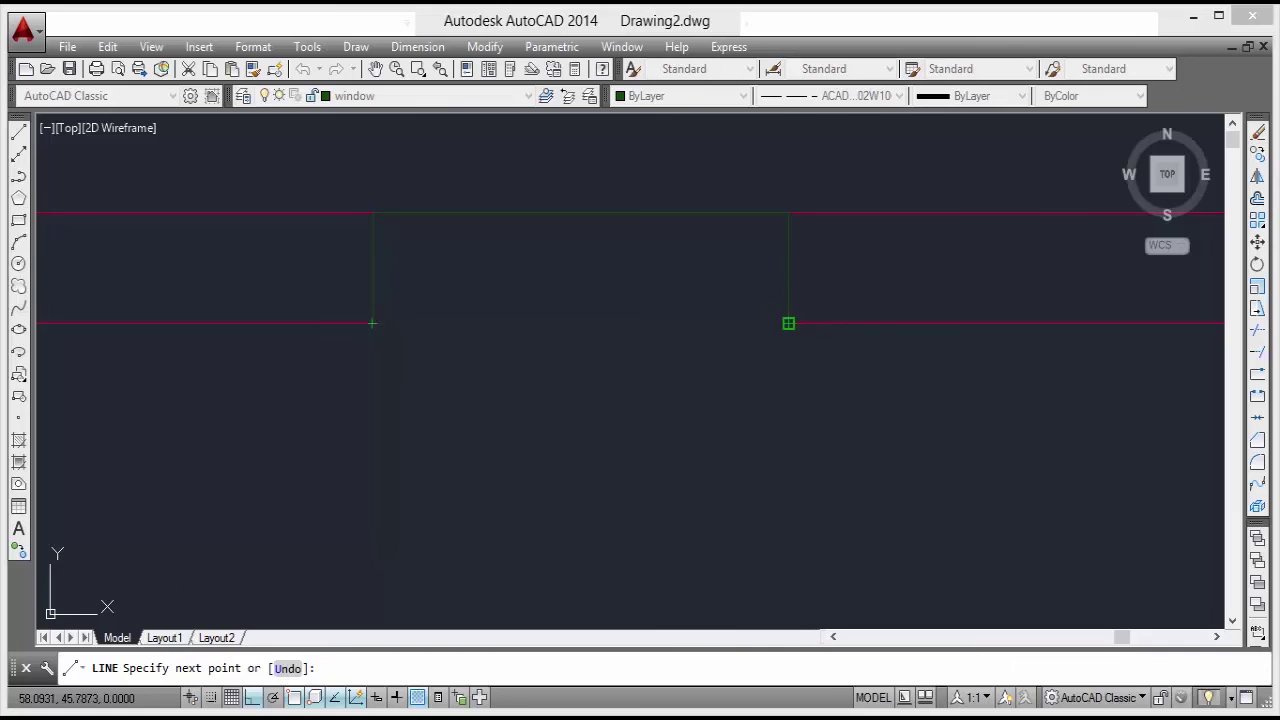
click(788, 323)
key(Return)
key(Return)
click(371, 268)
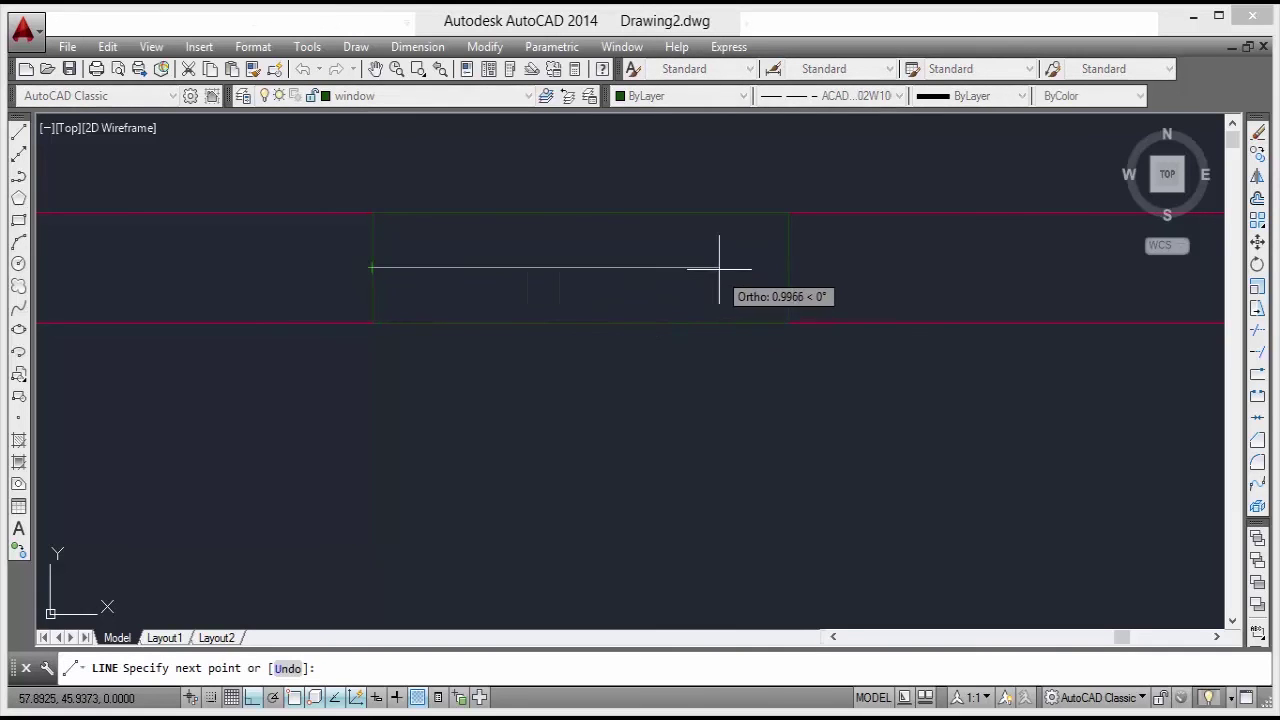
click(788, 268)
key(Return)
Draw vertical lines along the inner and outer wall faces across the upper small room's right wall window opening.
scroll(834, 320, down, 6)
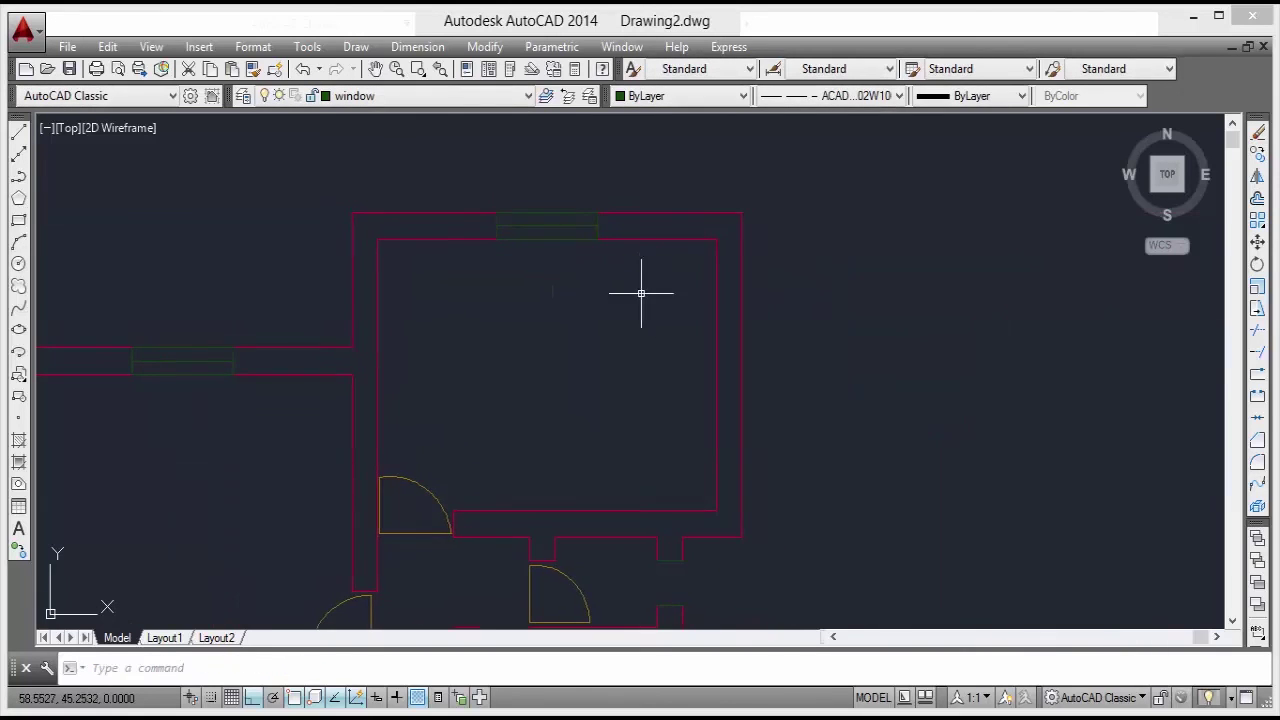
scroll(672, 247, up, 4)
key(Return)
scroll(547, 289, up, 3)
click(533, 270)
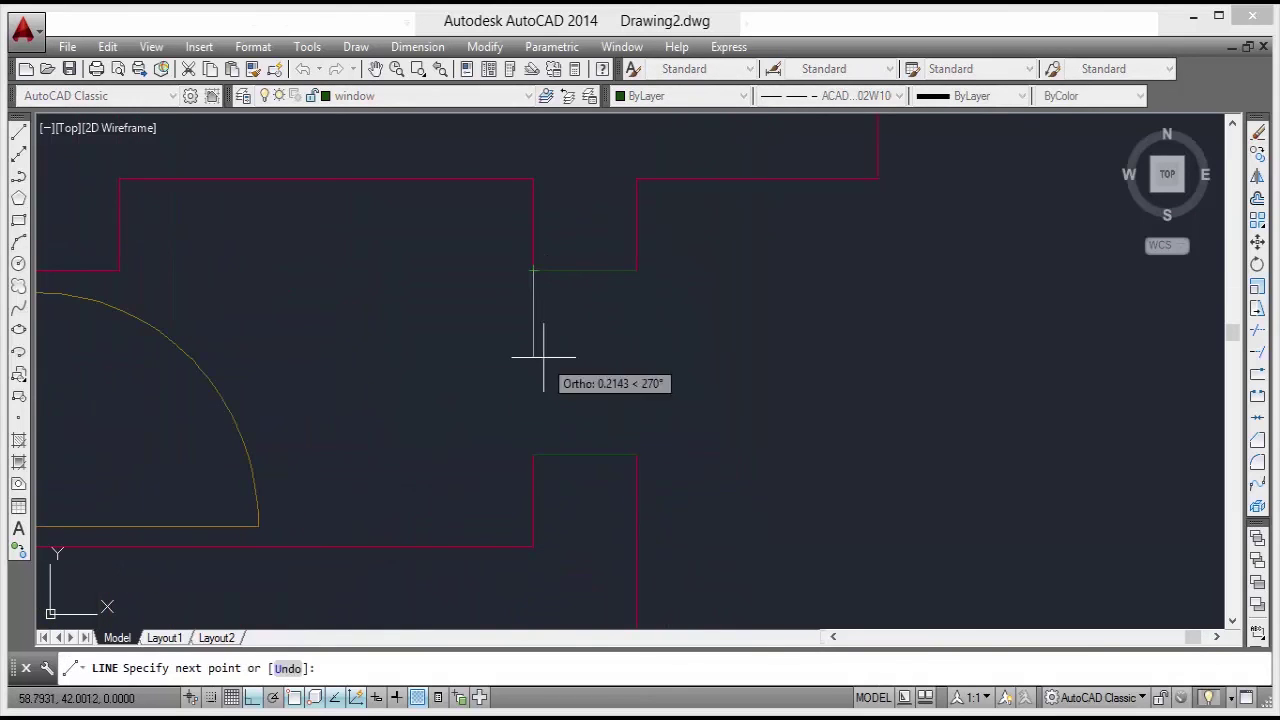
click(533, 455)
key(Return)
key(Return)
click(637, 270)
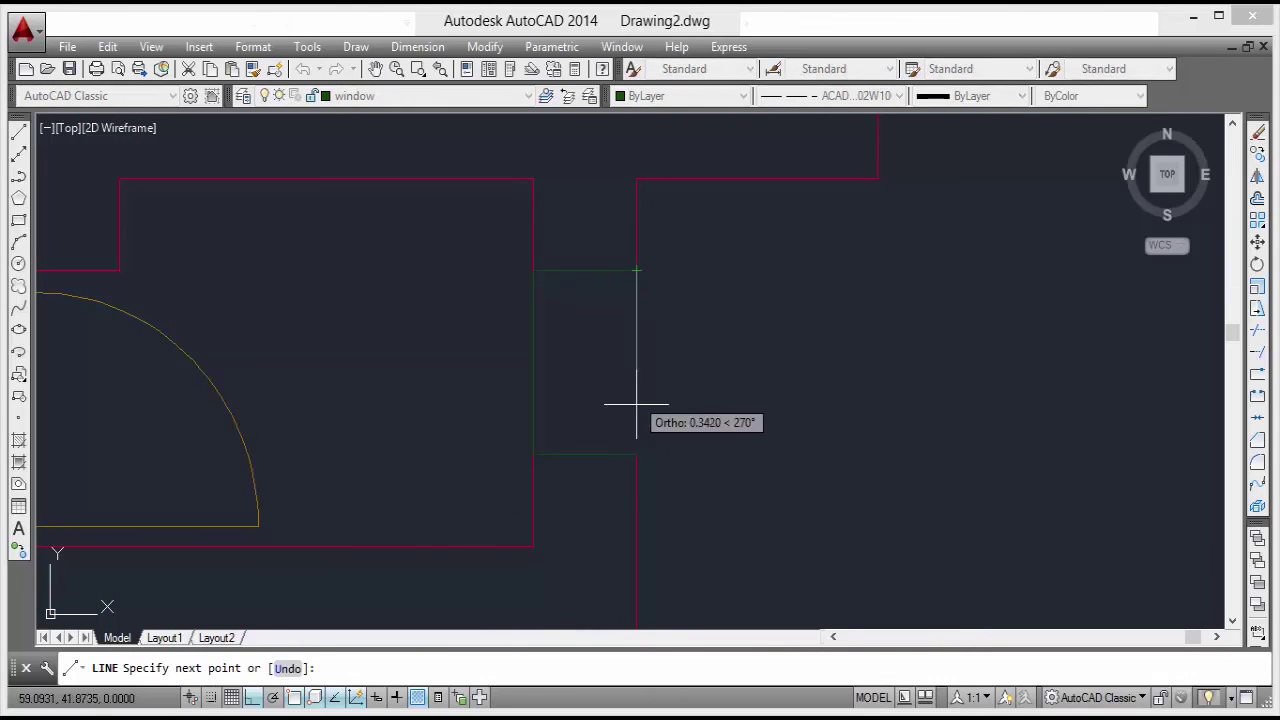
click(637, 455)
key(Return)
Draw a vertical centre line between the end-line midpoints of the upper small room's right wall window opening.
key(Return)
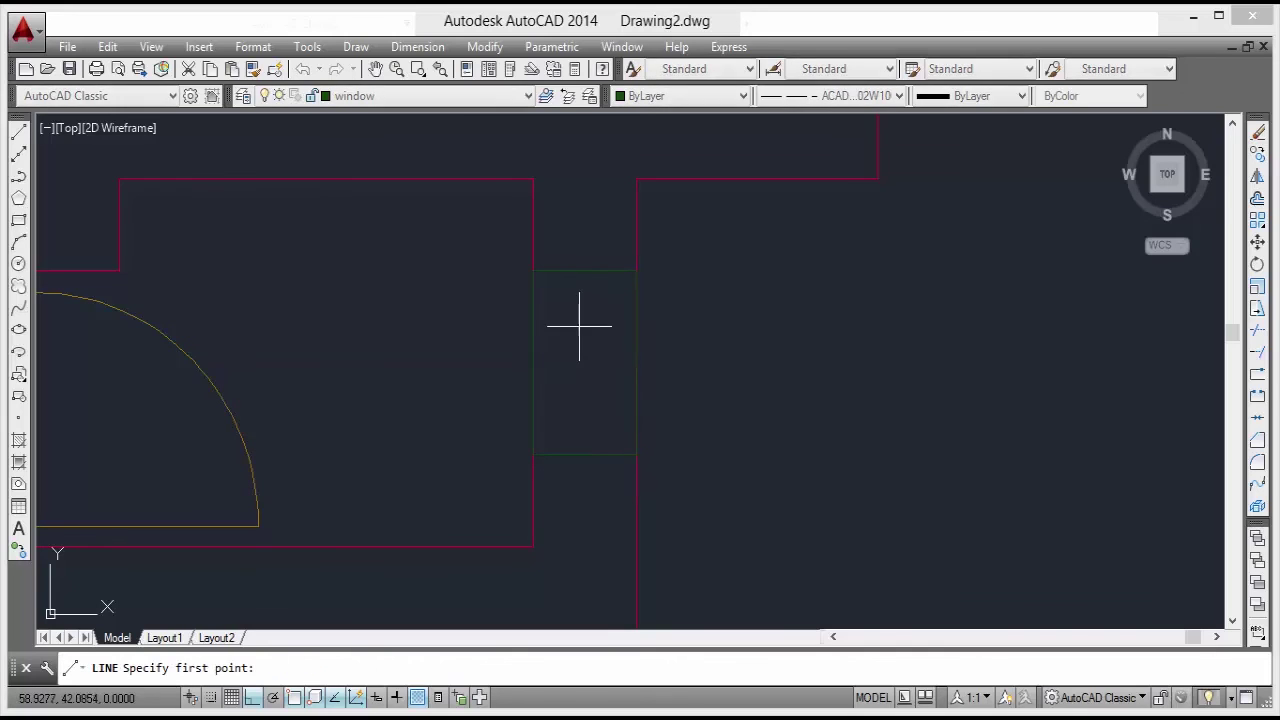
click(585, 270)
key(Escape)
Draw a vertical line along the inner wall face across the lower small room's right wall window opening.
scroll(586, 320, down, 3)
scroll(594, 405, up, 5)
key(Return)
click(505, 251)
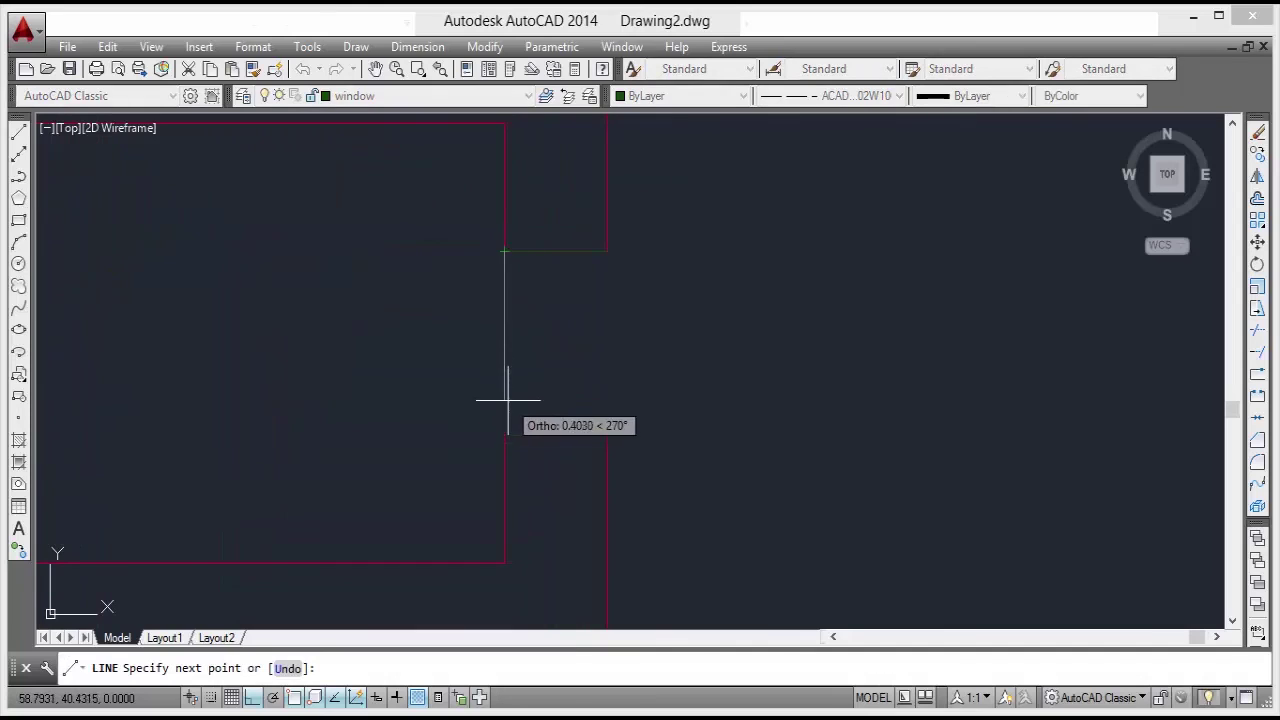
click(505, 434)
key(Return)
Draw the vertical centre line and the outer wall face line across the lower small room's right wall window opening.
key(Return)
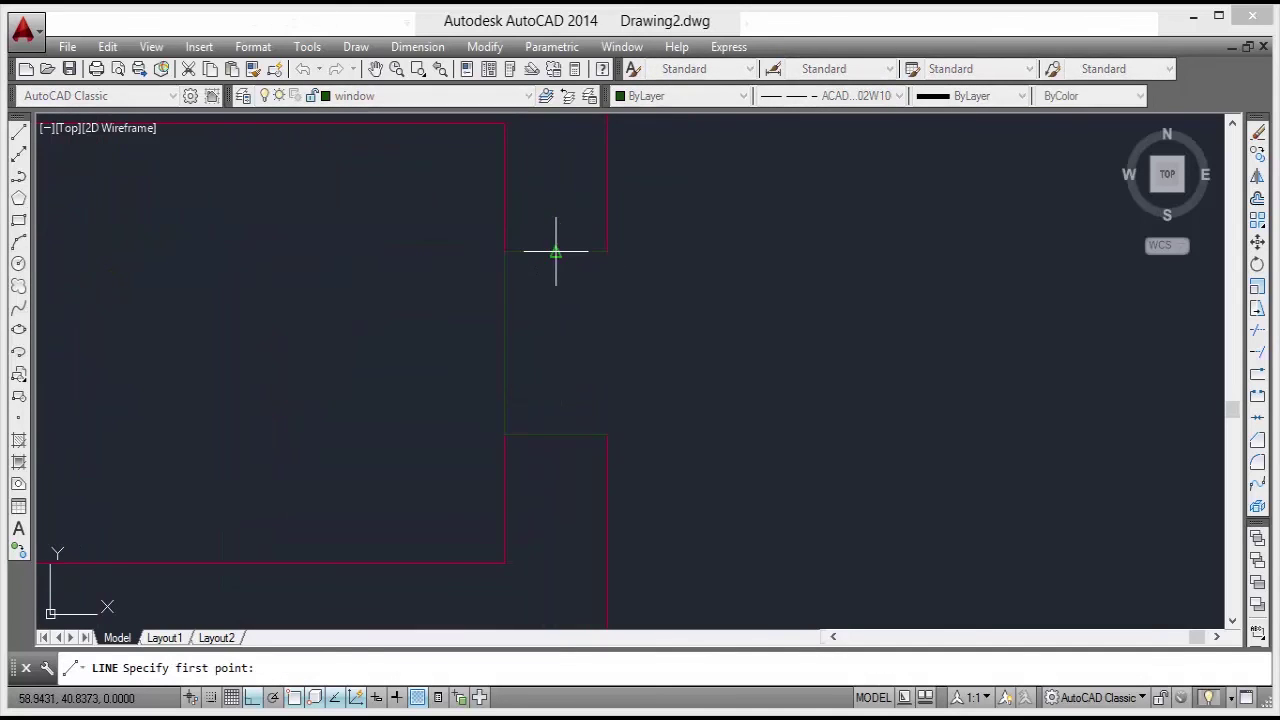
click(556, 250)
click(551, 434)
key(Return)
key(Return)
click(610, 251)
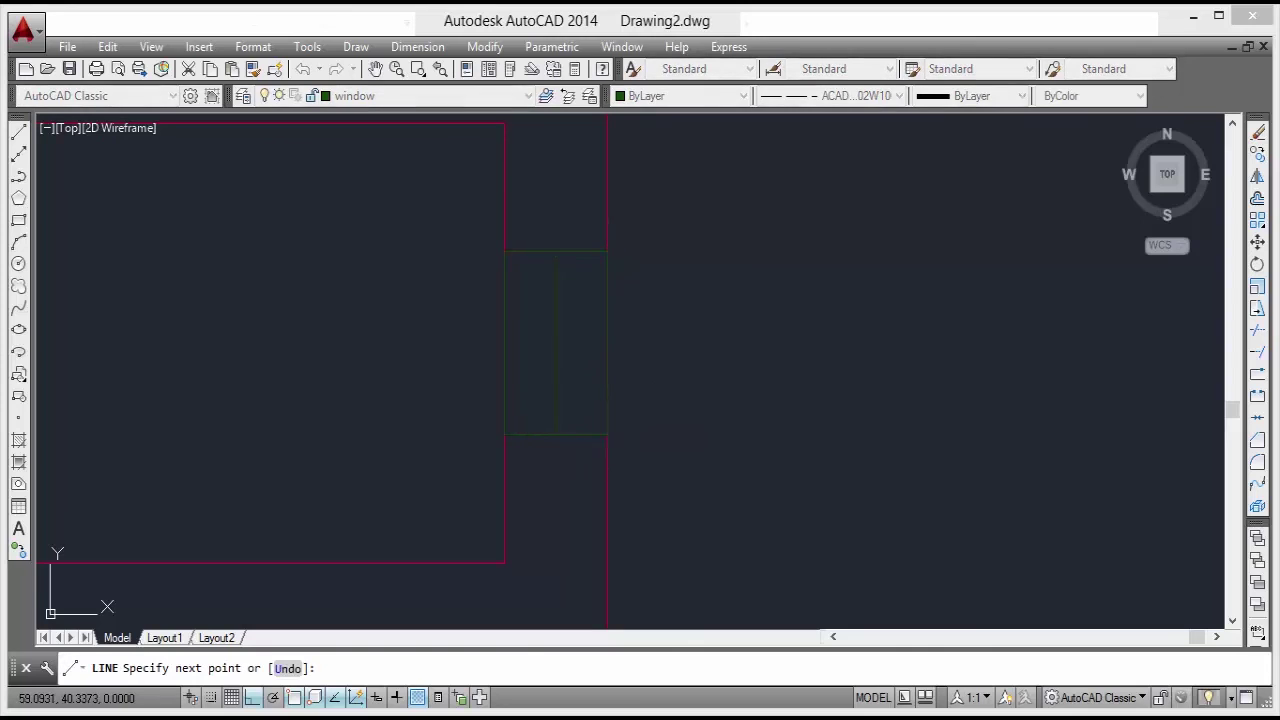
click(607, 434)
key(Return)
Draw horizontal lines along the inner and outer wall faces across the wide window opening in the lower-right room's bottom wall.
scroll(597, 432, down, 6)
middle_drag(547, 622, 602, 388)
scroll(440, 488, up, 4)
key(Return)
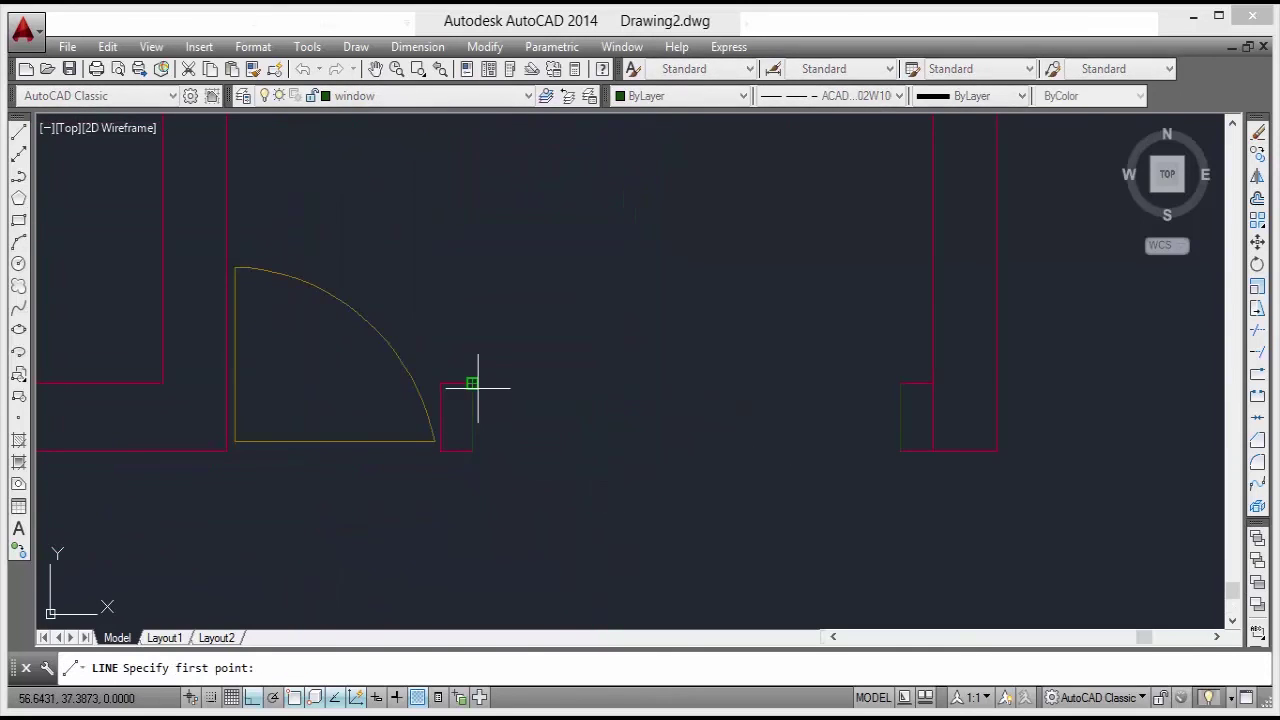
click(472, 383)
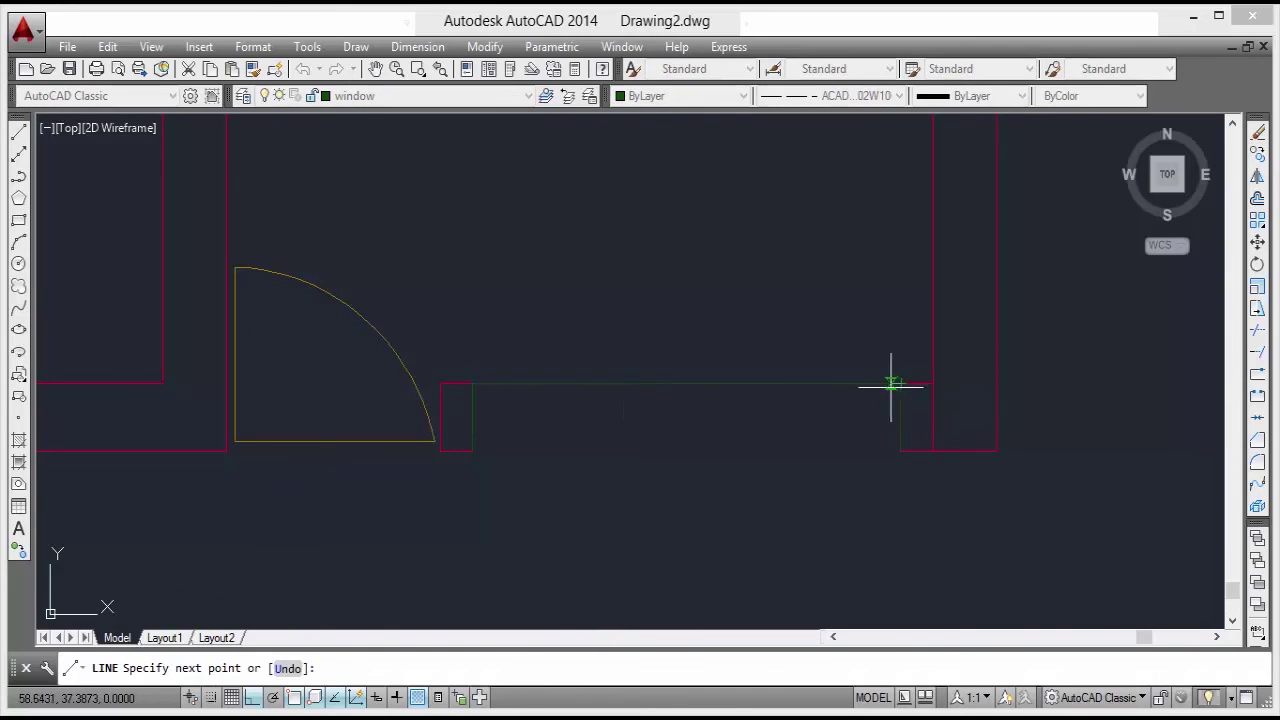
click(900, 383)
key(Return)
key(Return)
click(472, 450)
click(900, 450)
key(Return)
key(Return)
click(472, 417)
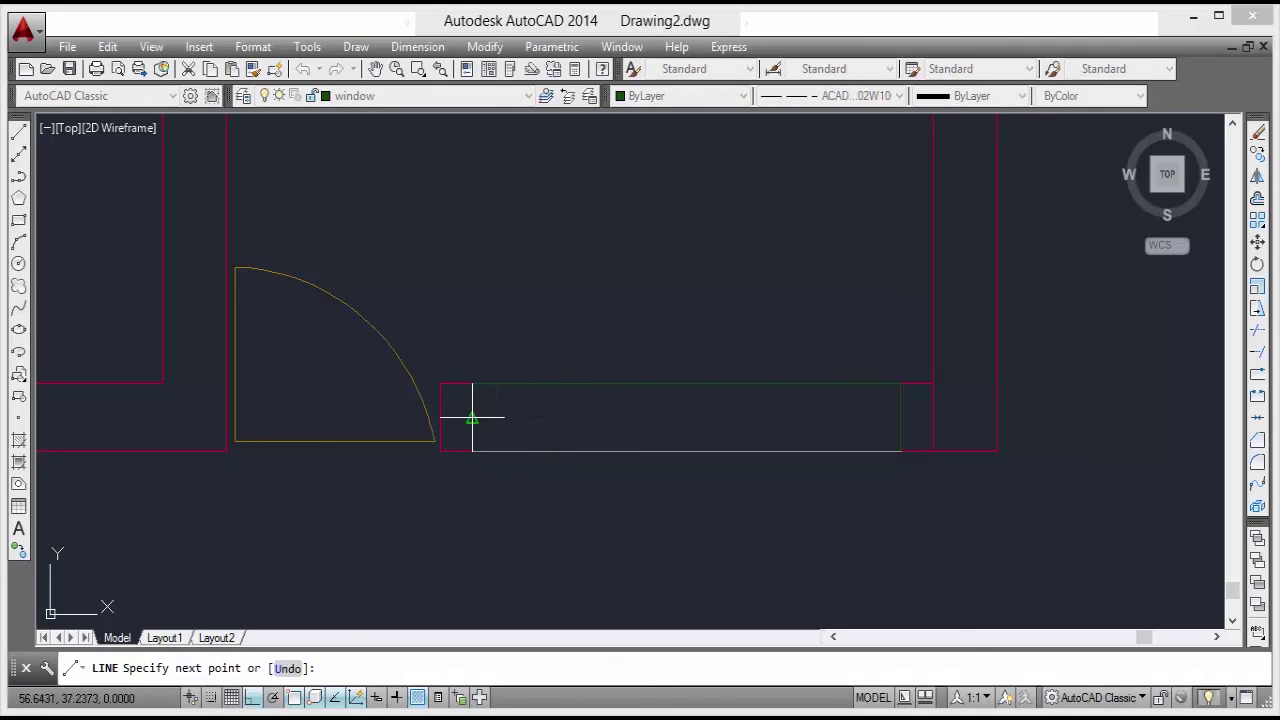
key(Return)
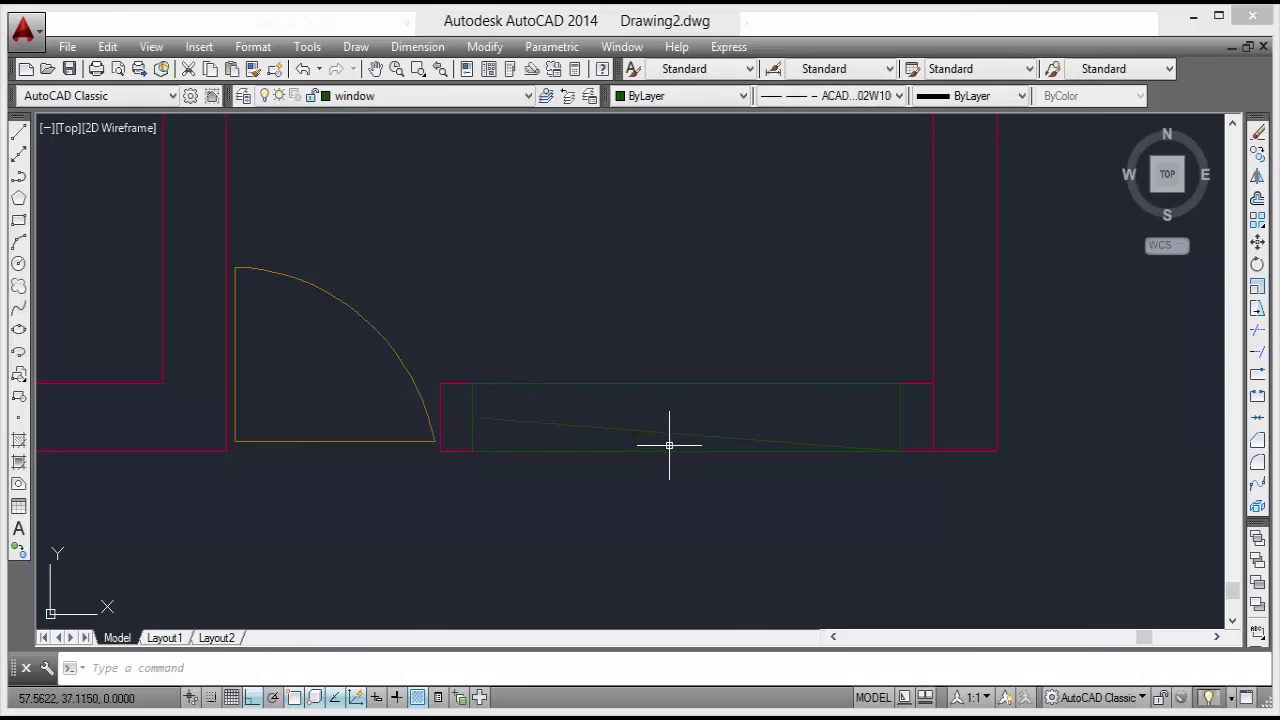
key(Delete)
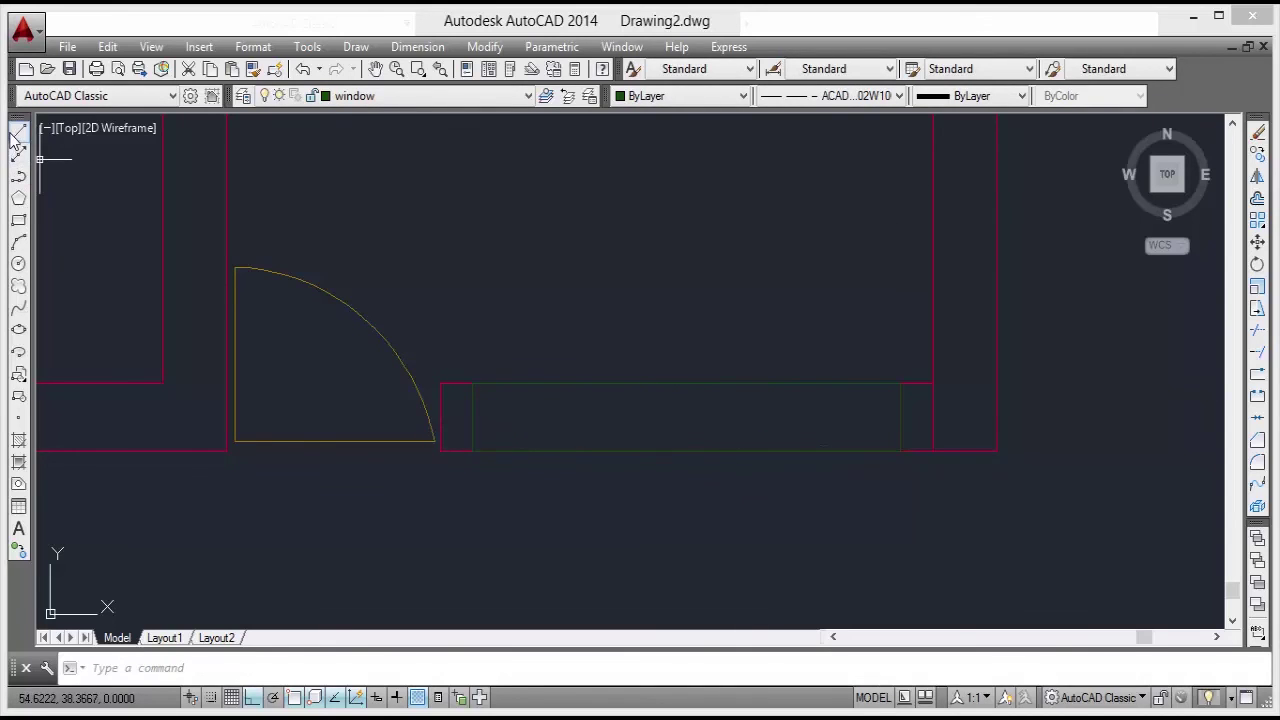
click(17, 133)
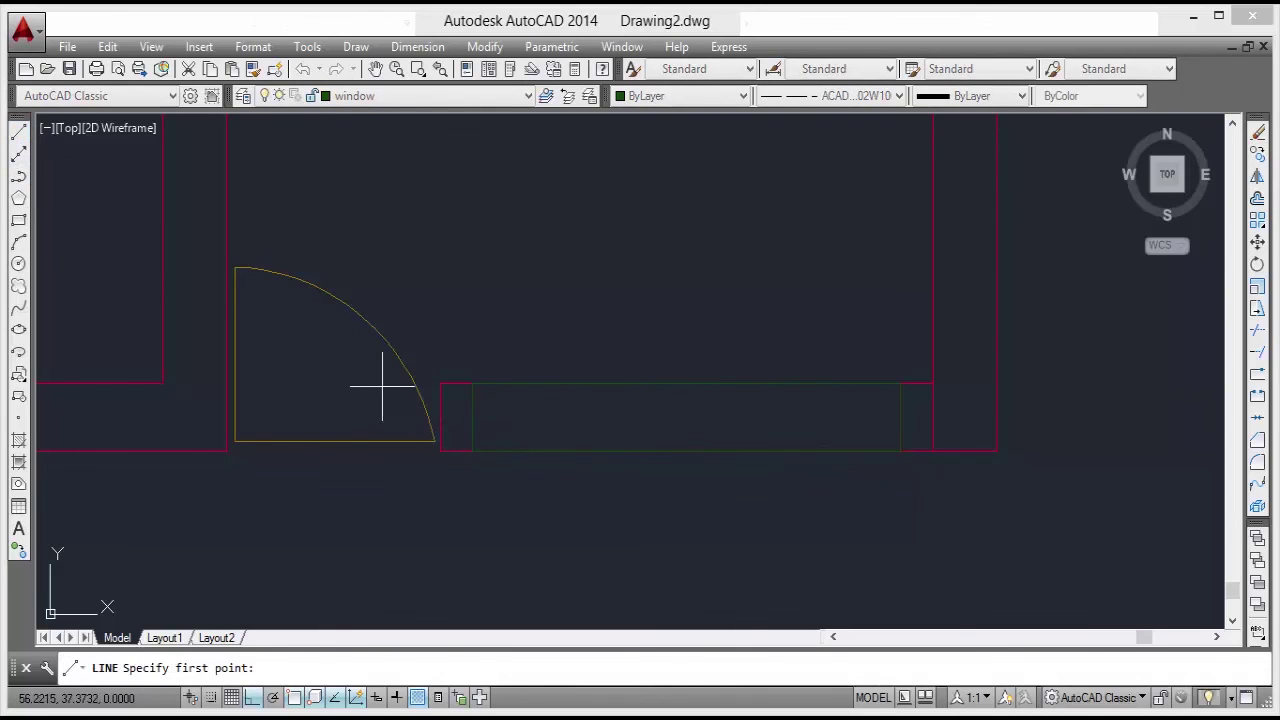
click(480, 418)
key(Escape)
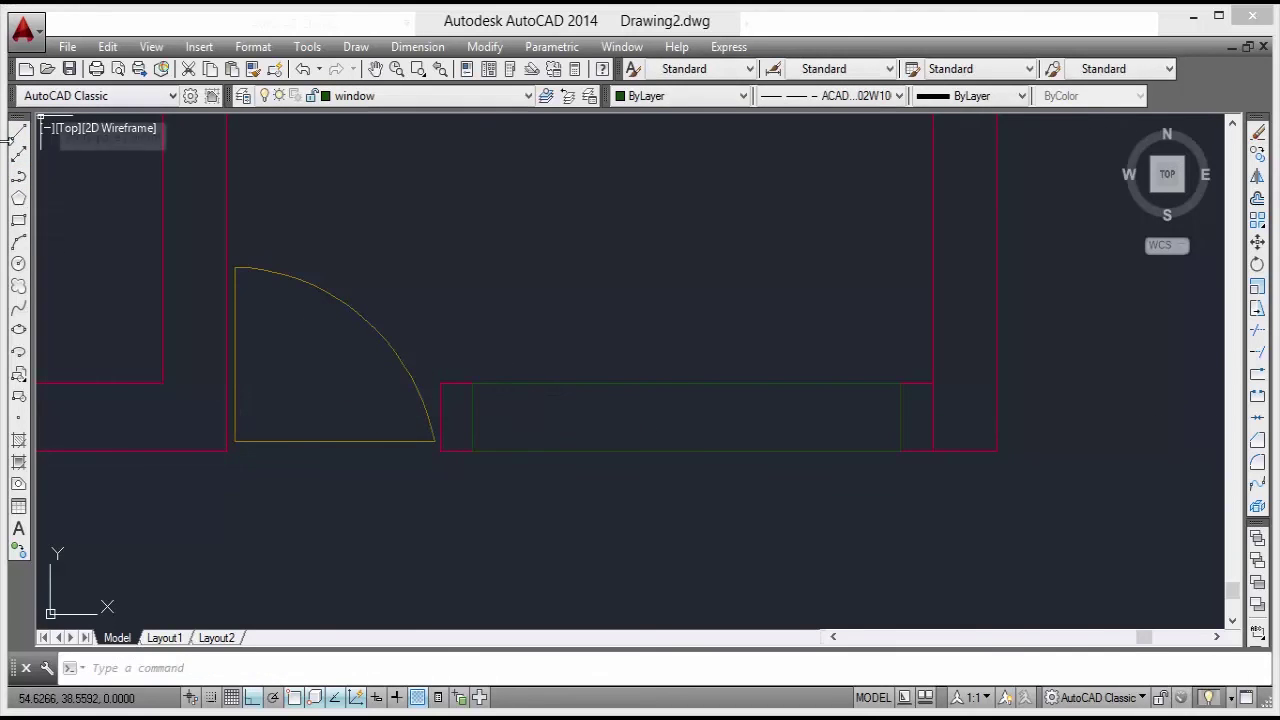
Draw a horizontal centre line between the end-line midpoints of the lower-right room's bottom wall window opening.
click(17, 133)
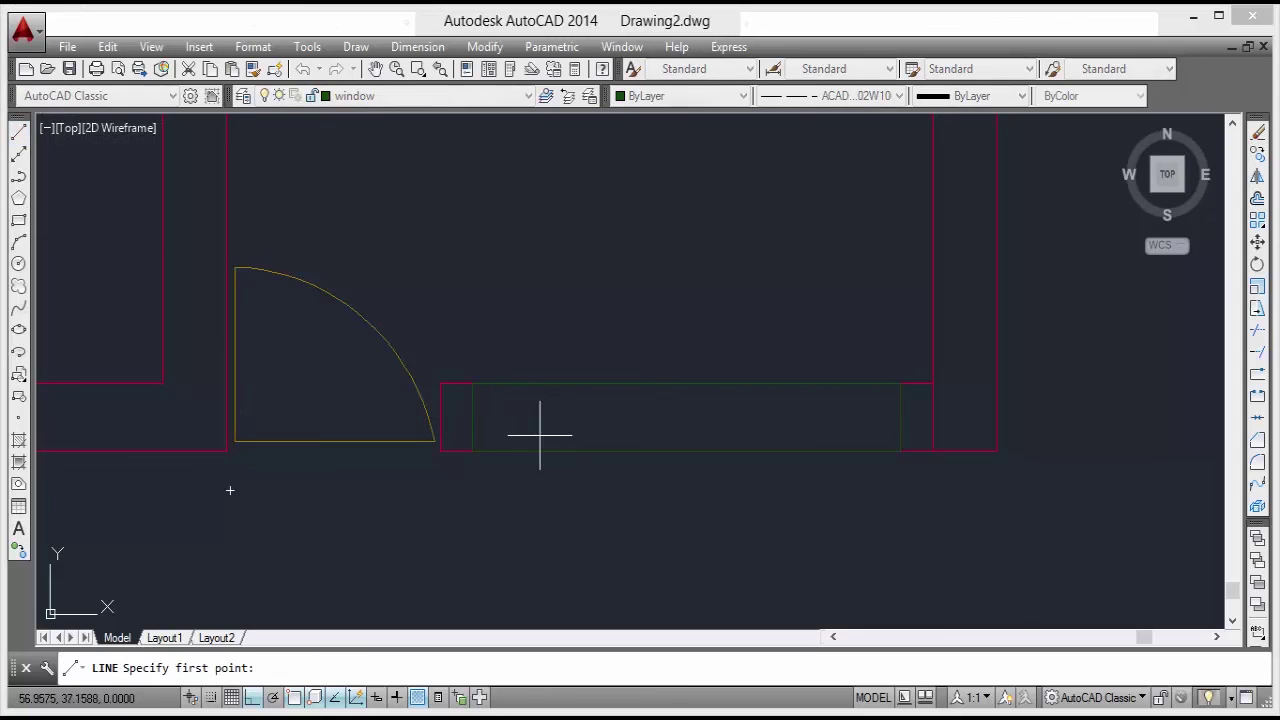
click(472, 418)
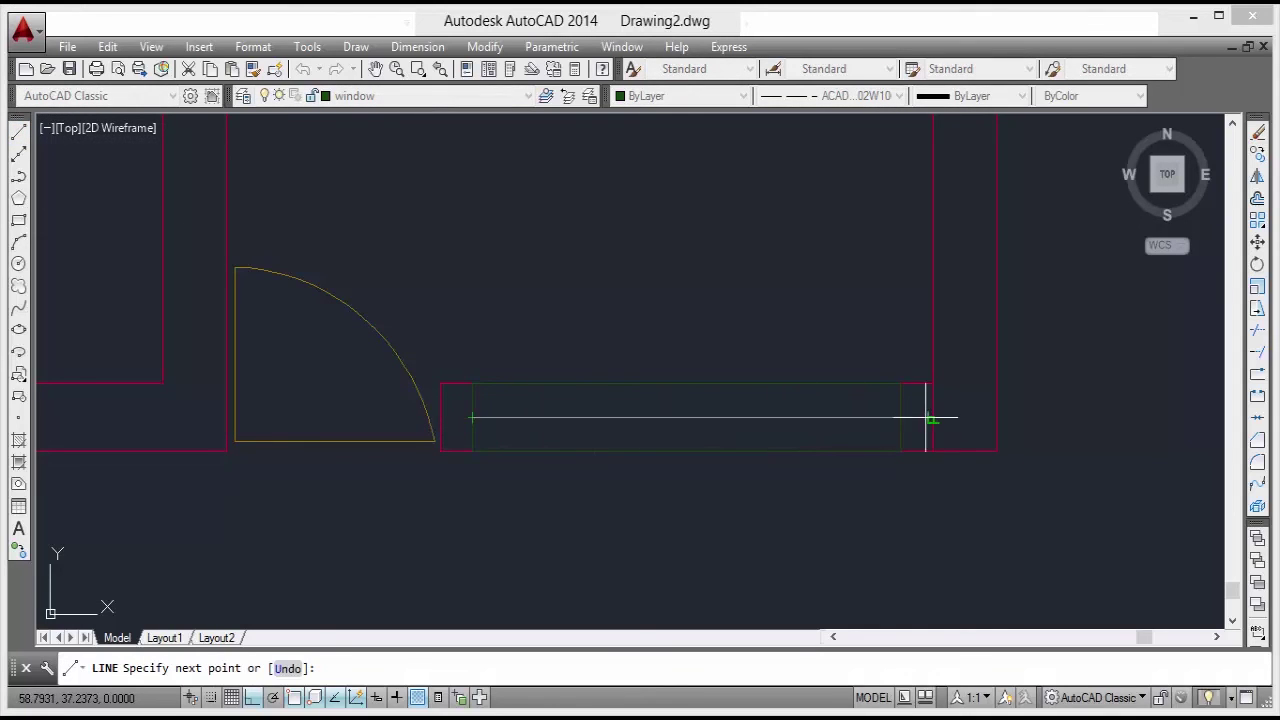
key(Escape)
scroll(749, 366, down, 8)
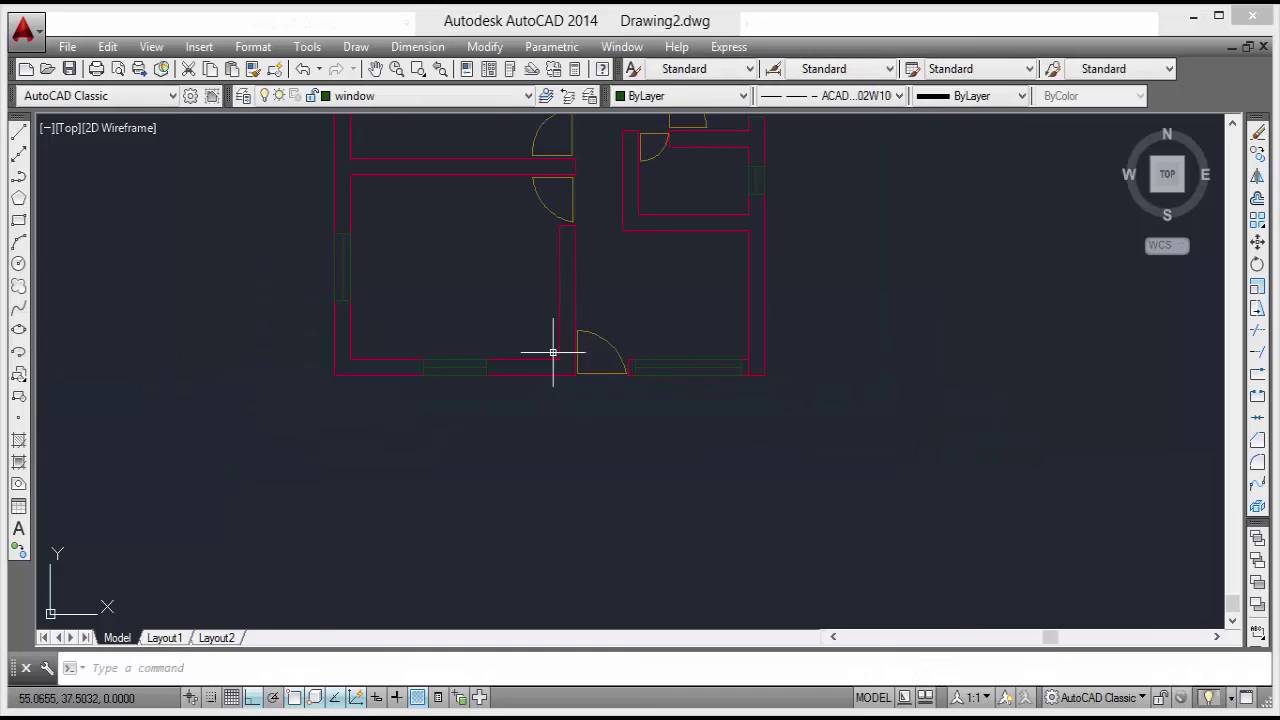
middle_drag(562, 388, 503, 349)
scroll(543, 443, up, 4)
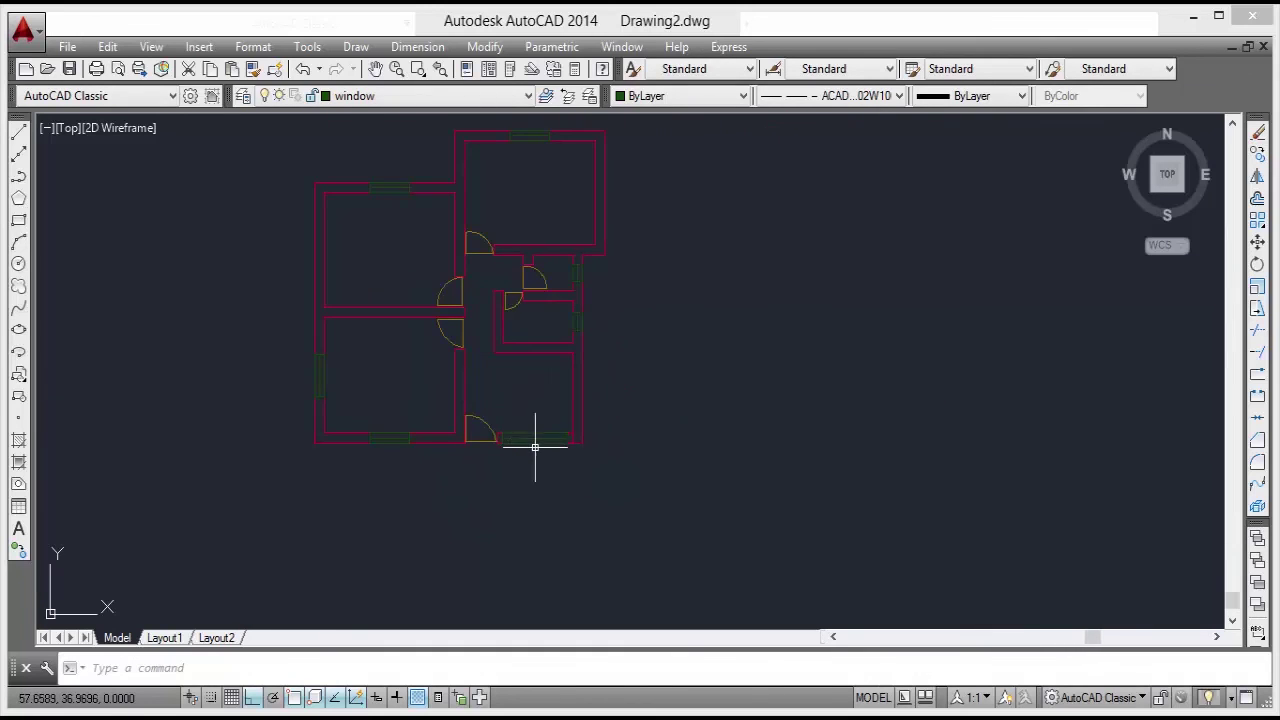
scroll(545, 459, down, 5)
scroll(545, 459, up, 4)
scroll(580, 457, down, 5)
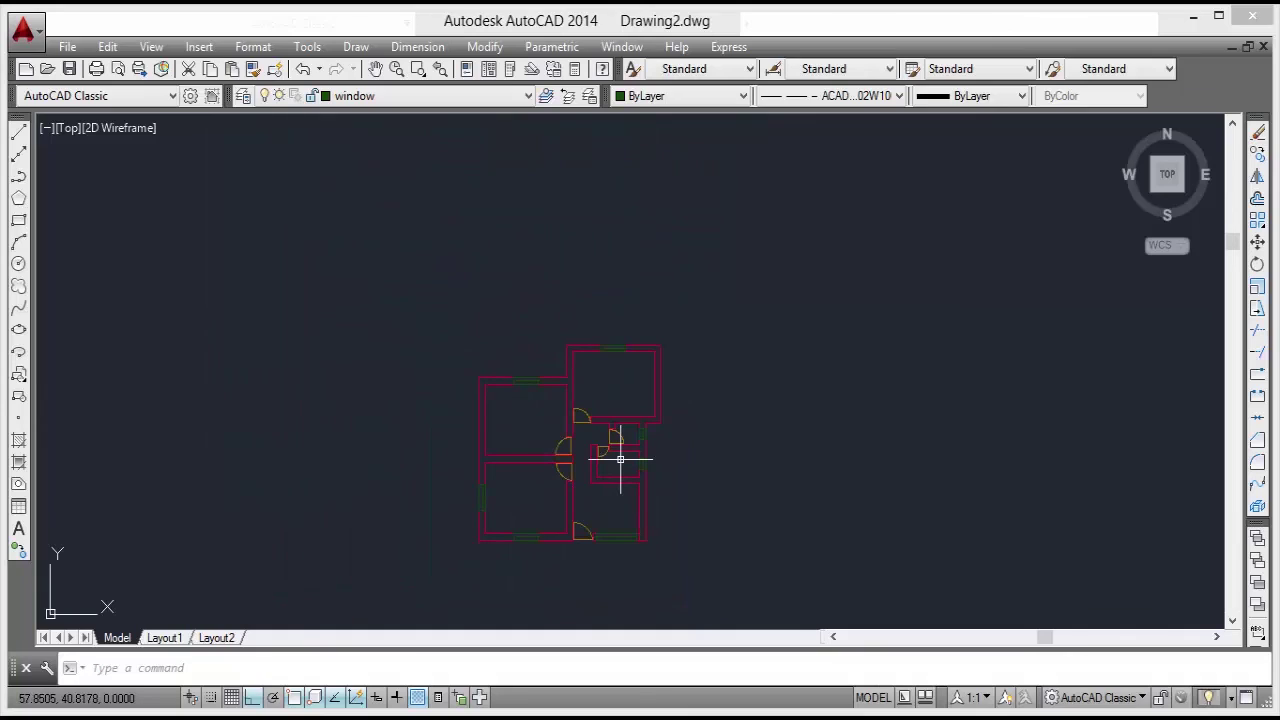